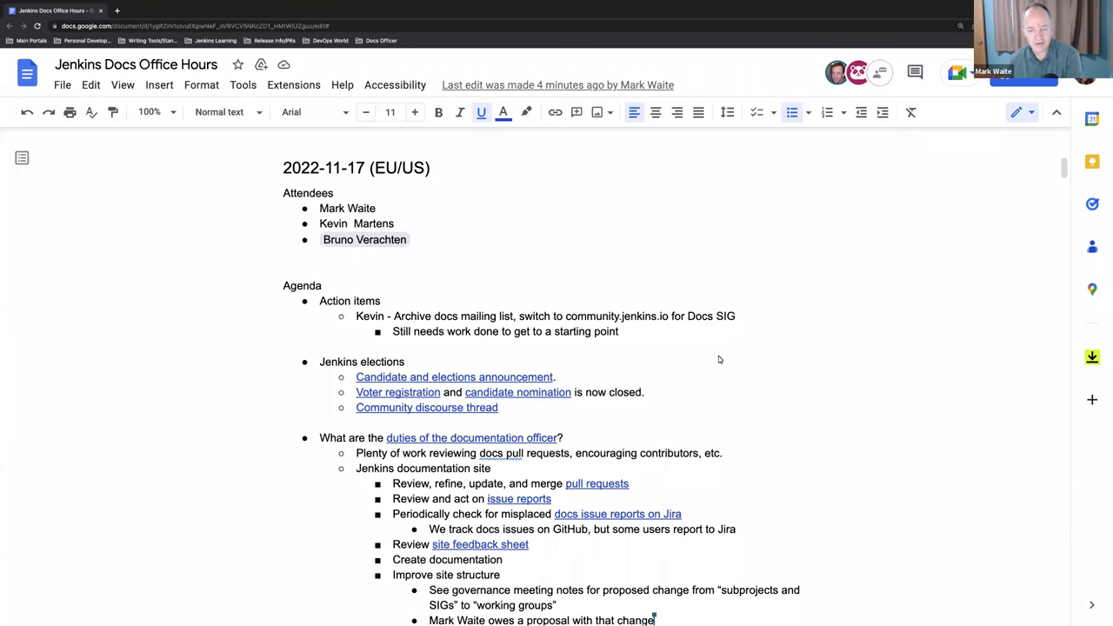
Step: Place the cursor after the last attendee in the 2022-11-17 (EU/US) Attendees list
{"action": "left_click", "coordinate": [658, 272]}
{"action": "scroll", "coordinate": [658, 273], "scroll_direction": "down", "scroll_amount": 1}
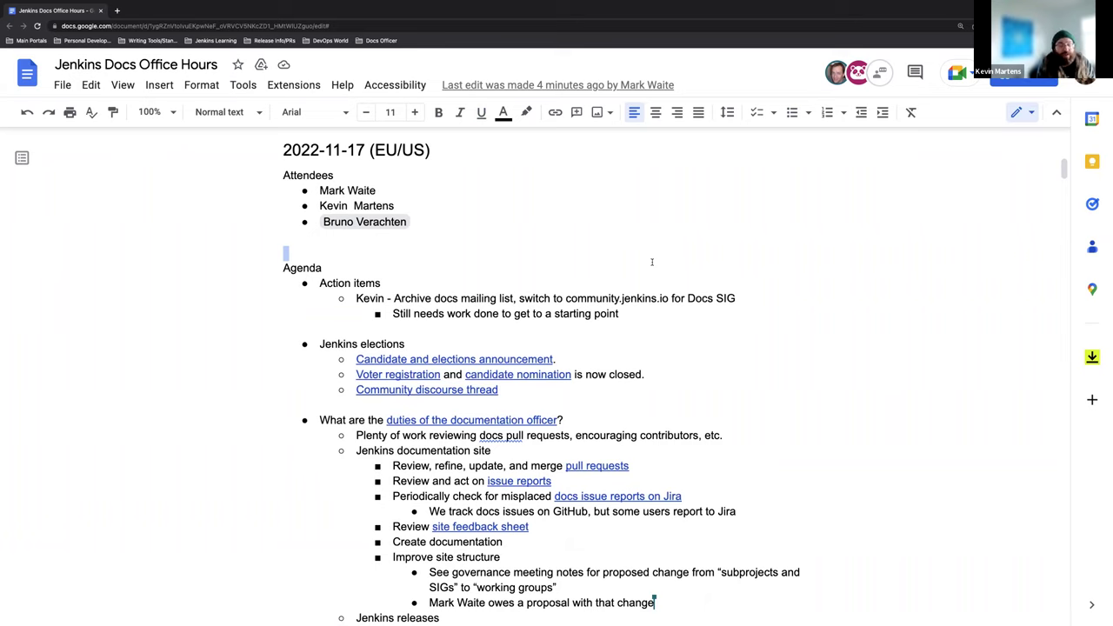
{"action": "left_click", "coordinate": [422, 222]}
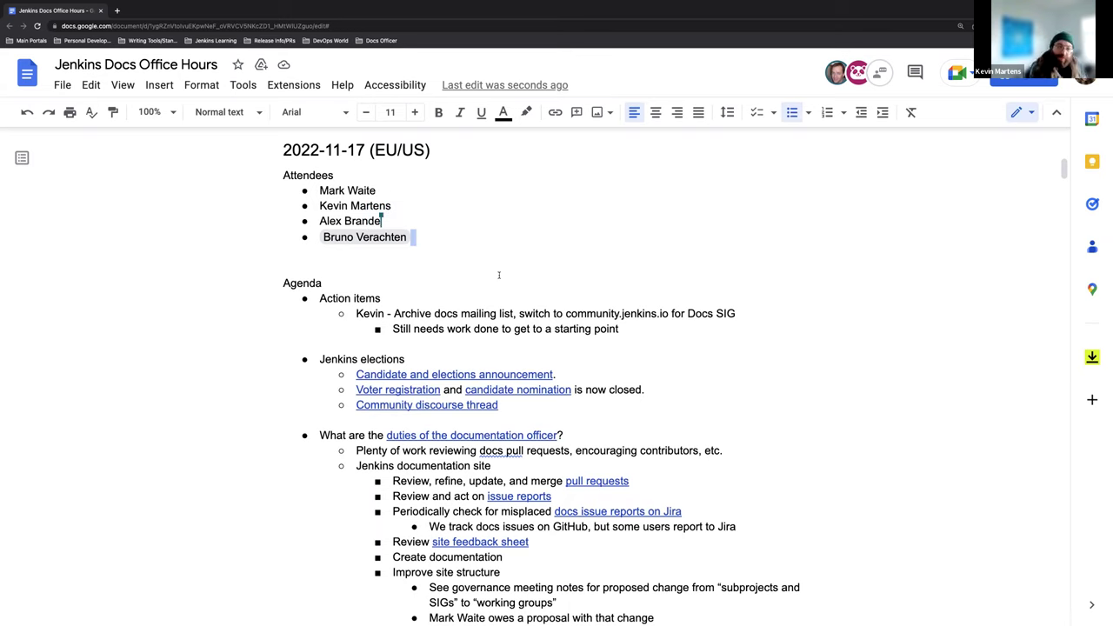
Step: Review the agenda and show the link popup for 'Candidate and elections announcement'
{"action": "scroll", "coordinate": [495, 261], "scroll_direction": "down", "scroll_amount": 1}
{"action": "scroll", "coordinate": [496, 259], "scroll_direction": "down", "scroll_amount": 5}
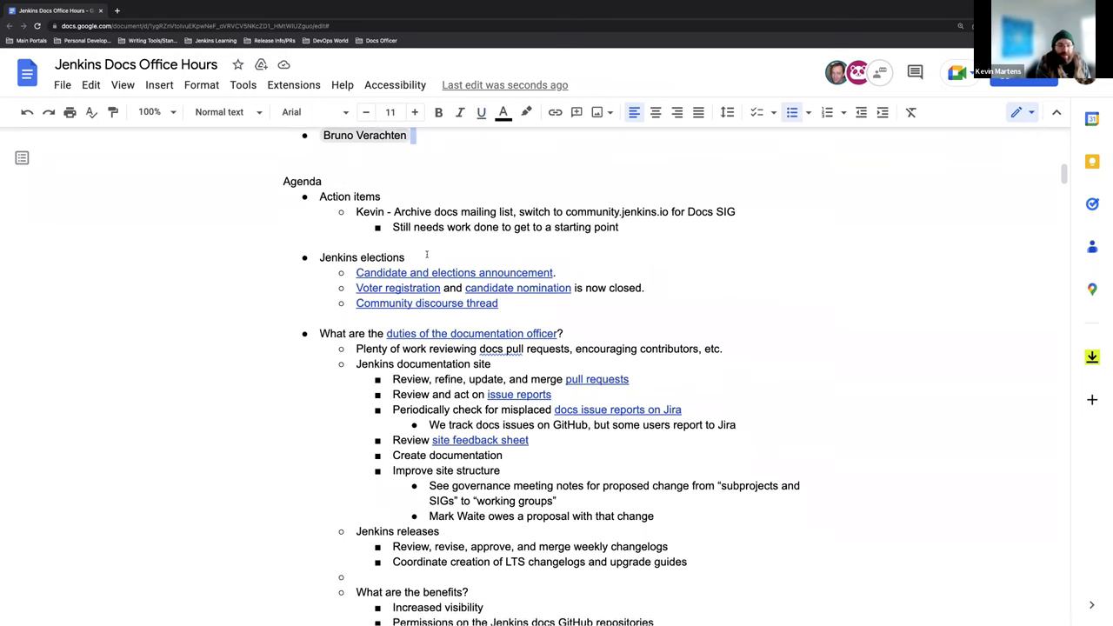
{"action": "scroll", "coordinate": [426, 254], "scroll_direction": "down", "scroll_amount": 1}
{"action": "scroll", "coordinate": [409, 235], "scroll_direction": "down", "scroll_amount": 1}
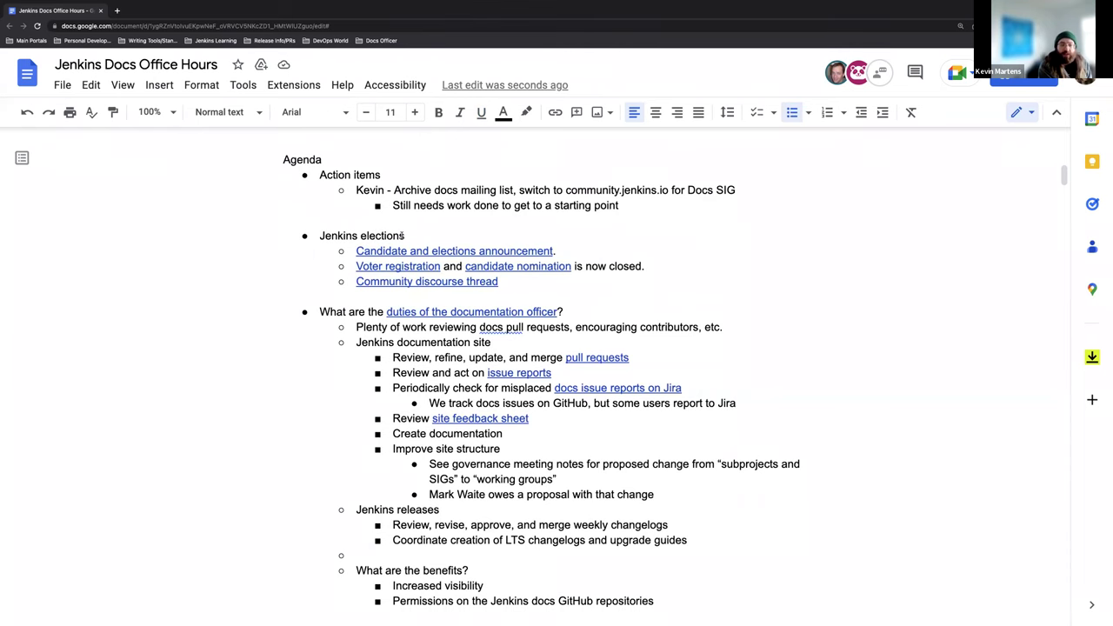
{"action": "scroll", "coordinate": [404, 243], "scroll_direction": "down", "scroll_amount": 4}
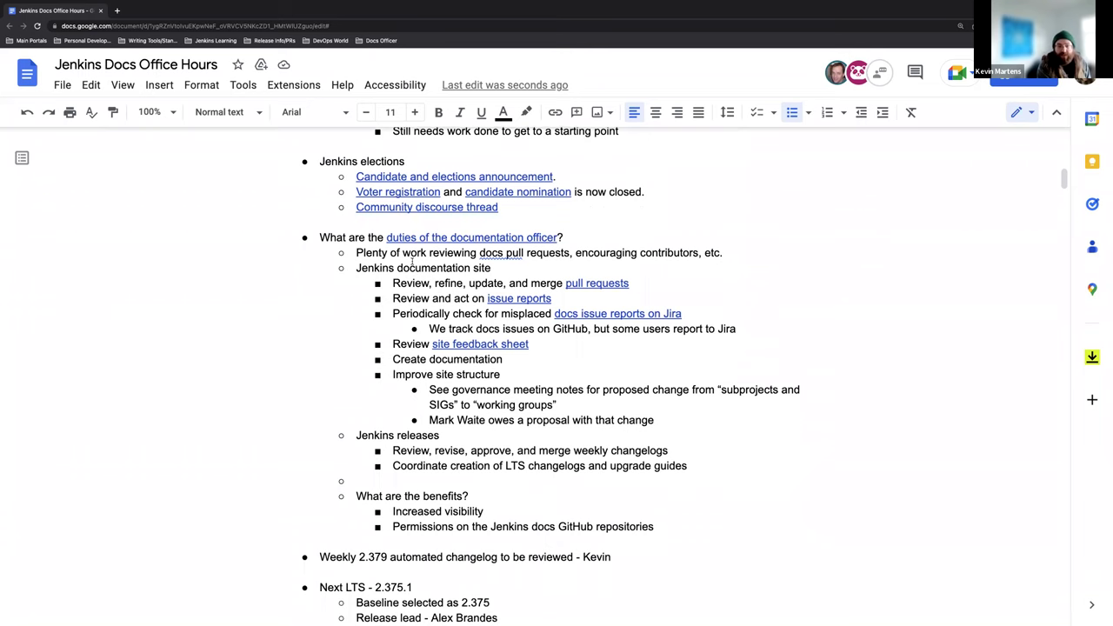
{"action": "scroll", "coordinate": [427, 249], "scroll_direction": "down", "scroll_amount": 5}
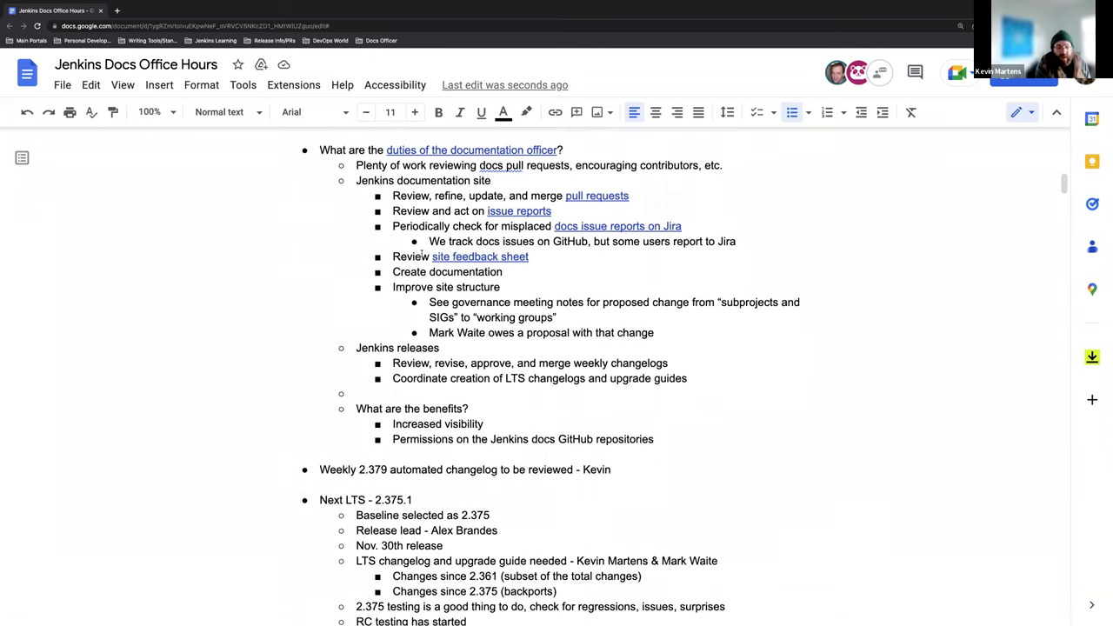
{"action": "scroll", "coordinate": [420, 252], "scroll_direction": "down", "scroll_amount": 4}
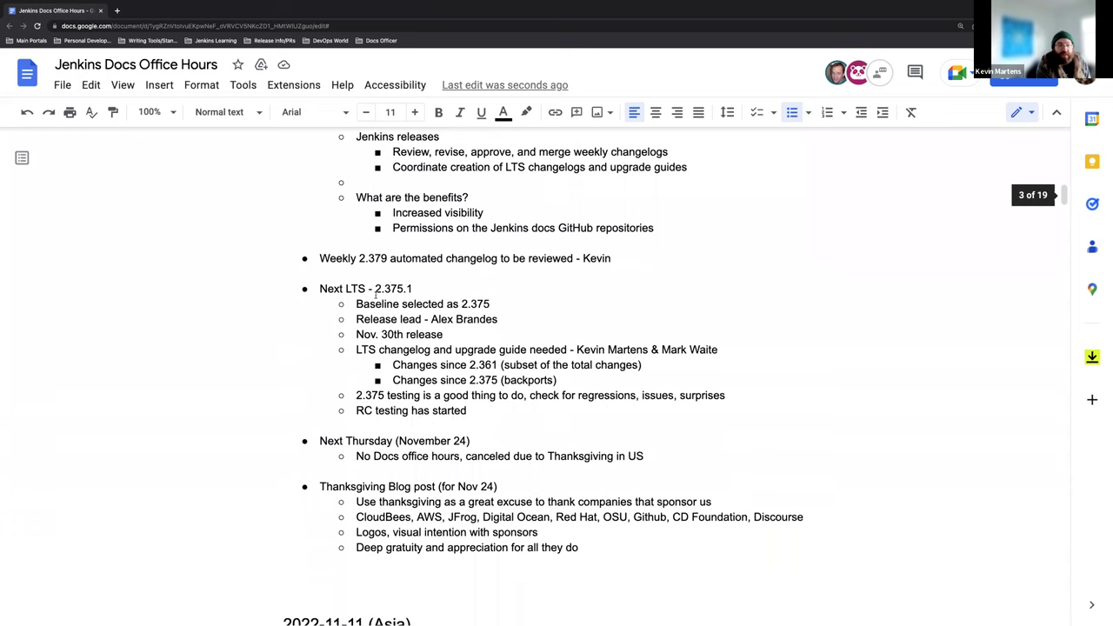
{"action": "scroll", "coordinate": [398, 341], "scroll_direction": "down", "scroll_amount": 2}
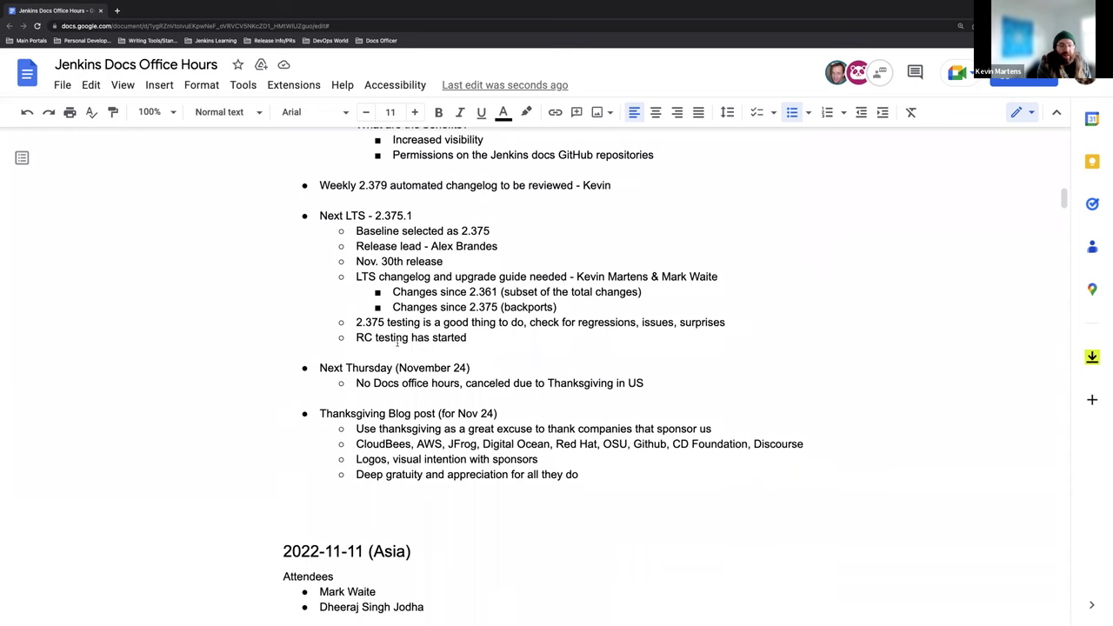
{"action": "scroll", "coordinate": [385, 384], "scroll_direction": "down", "scroll_amount": 1}
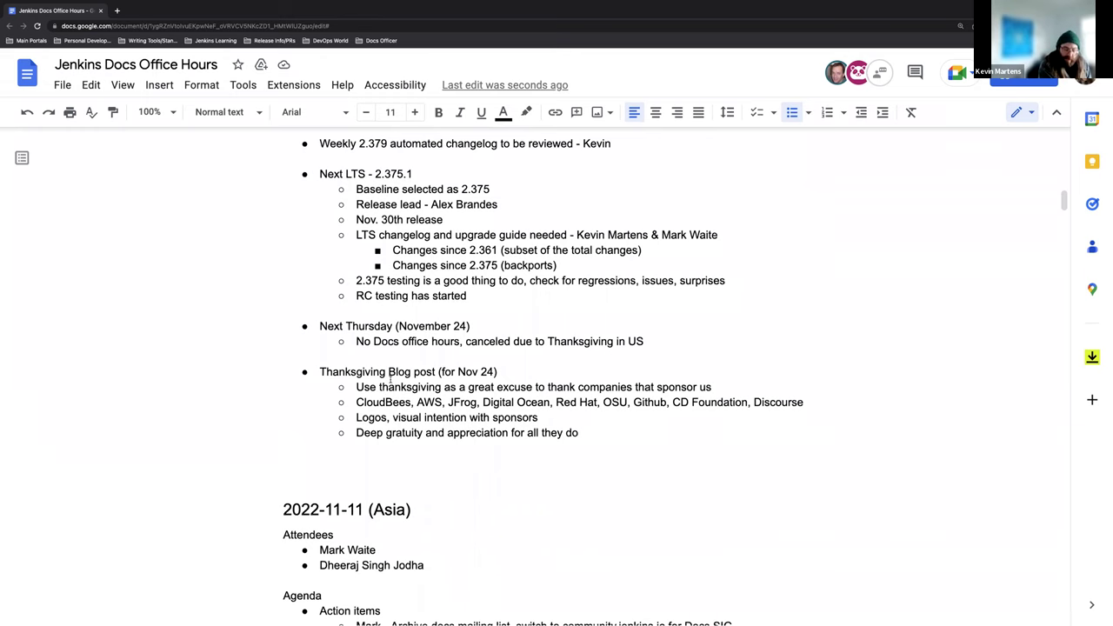
{"action": "scroll", "coordinate": [389, 380], "scroll_direction": "up", "scroll_amount": 1}
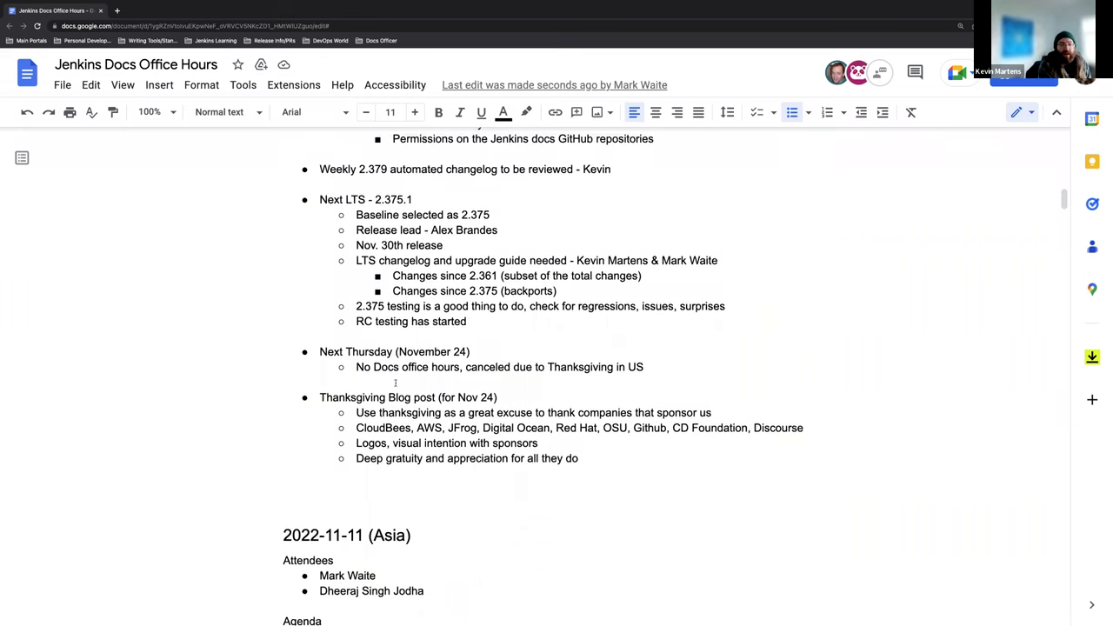
{"action": "scroll", "coordinate": [399, 391], "scroll_direction": "up", "scroll_amount": 4}
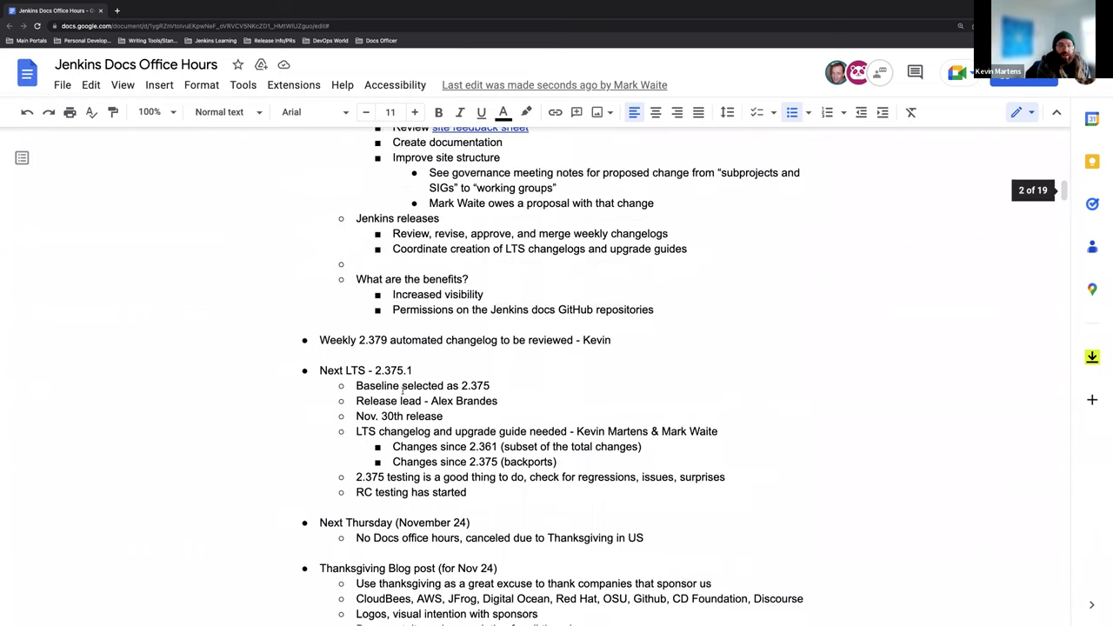
{"action": "scroll", "coordinate": [403, 391], "scroll_direction": "up", "scroll_amount": 8}
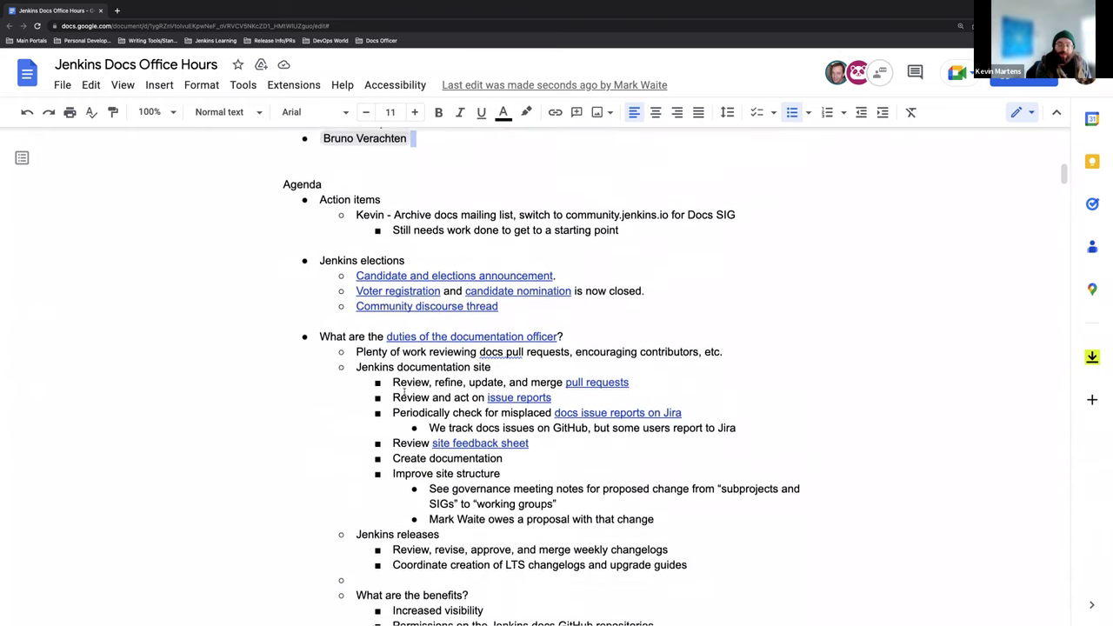
{"action": "scroll", "coordinate": [403, 393], "scroll_direction": "down", "scroll_amount": 2}
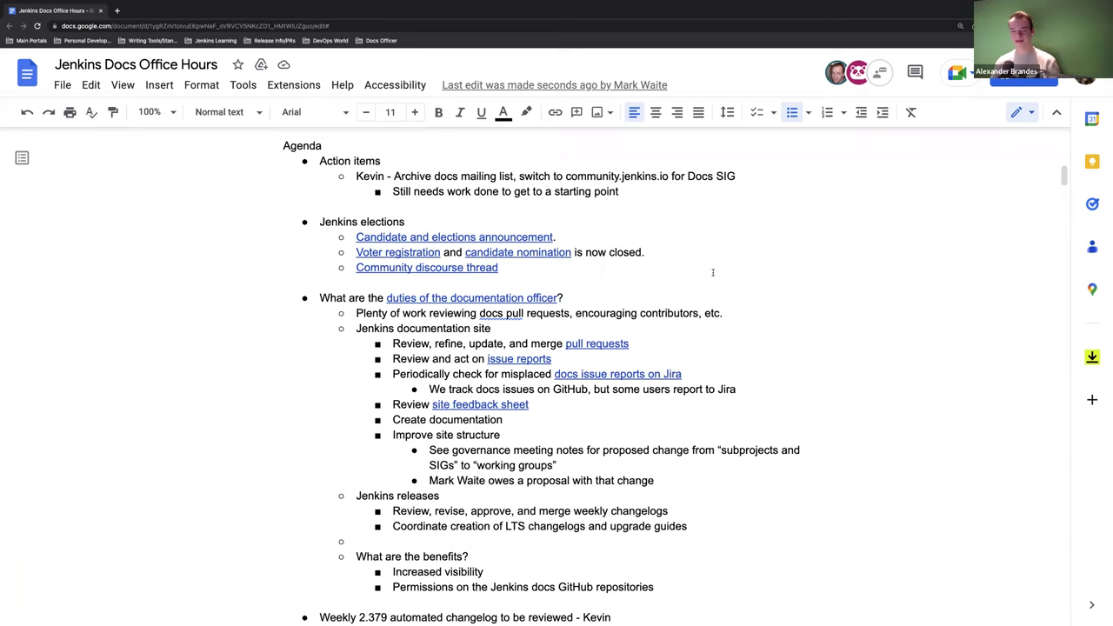
{"action": "scroll", "coordinate": [720, 267], "scroll_direction": "down", "scroll_amount": 1}
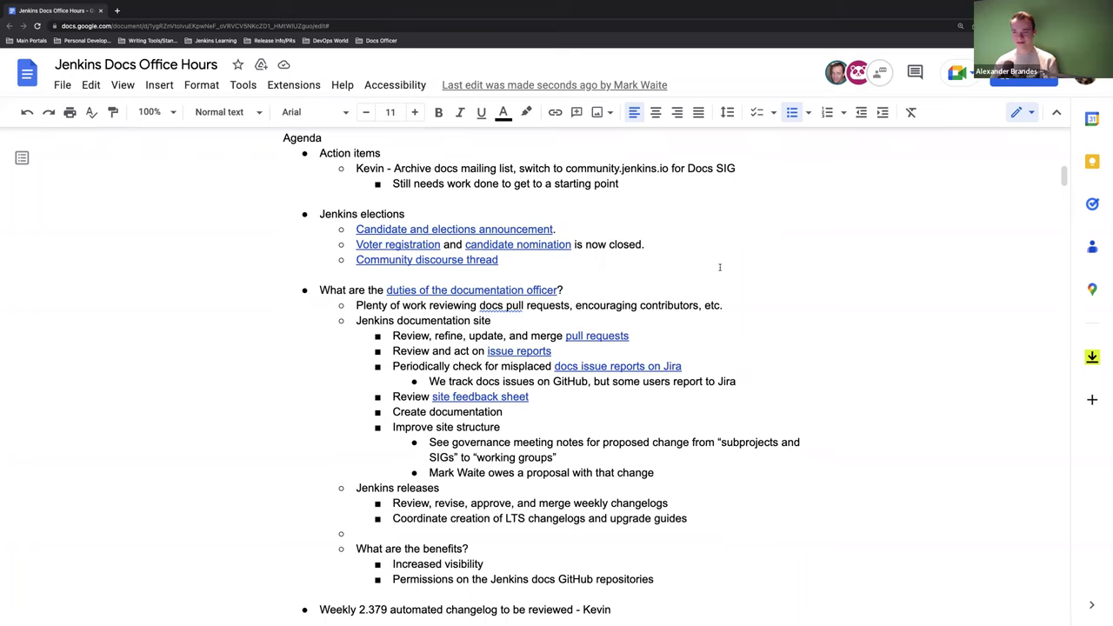
{"action": "scroll", "coordinate": [724, 265], "scroll_direction": "up", "scroll_amount": 1}
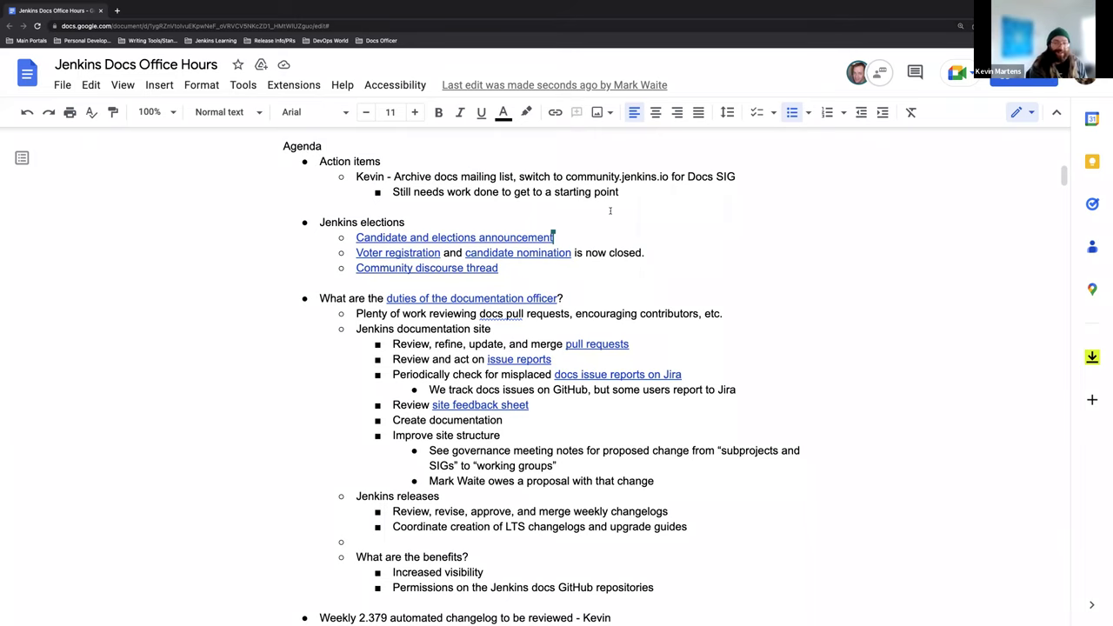
{"action": "left_click_drag", "start_coordinate": [618, 193], "coordinate": [569, 206]}
{"action": "left_click", "coordinate": [480, 240]}
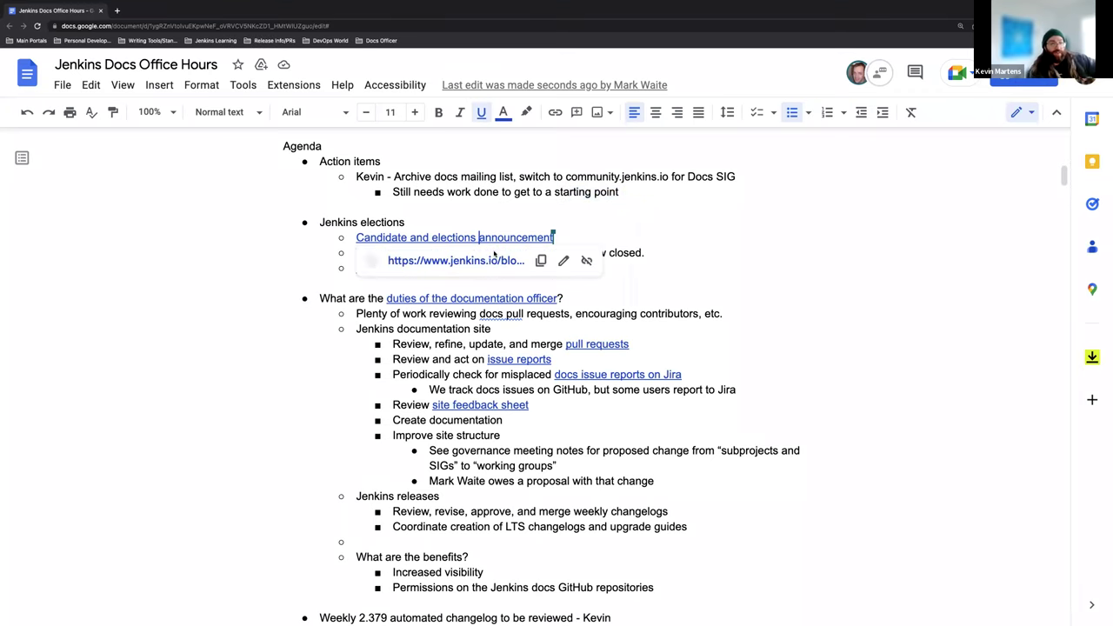
Step: Read the Jenkins Elections Announcement post in a new tab, then return to the Office Hours notes
{"action": "left_click", "coordinate": [488, 260]}
{"action": "scroll", "coordinate": [437, 174], "scroll_direction": "down", "scroll_amount": 3}
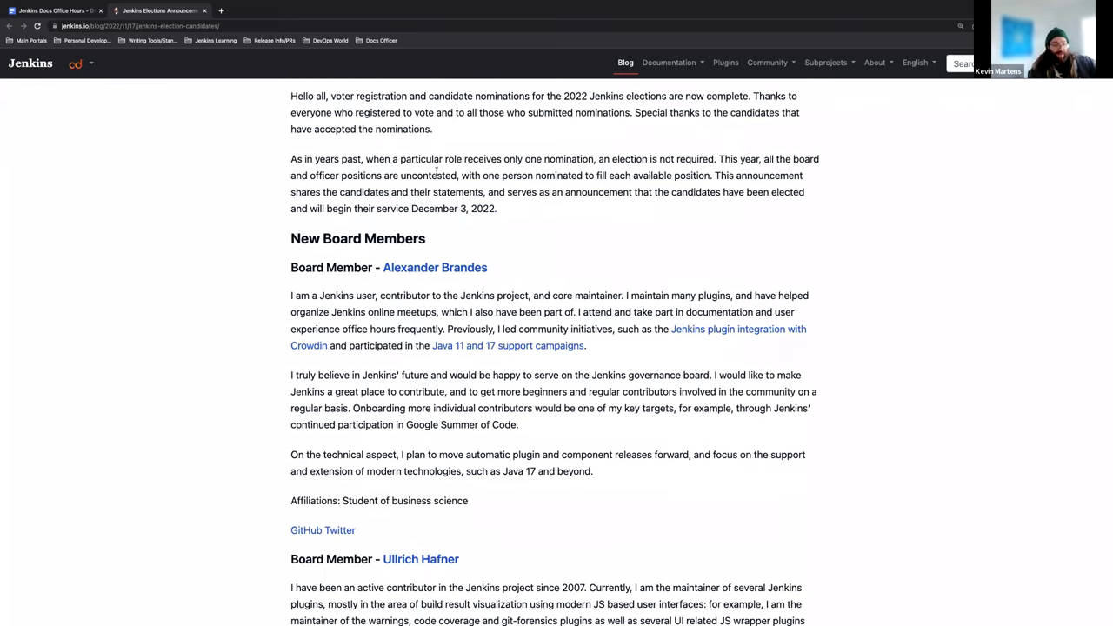
{"action": "scroll", "coordinate": [437, 171], "scroll_direction": "down", "scroll_amount": 3}
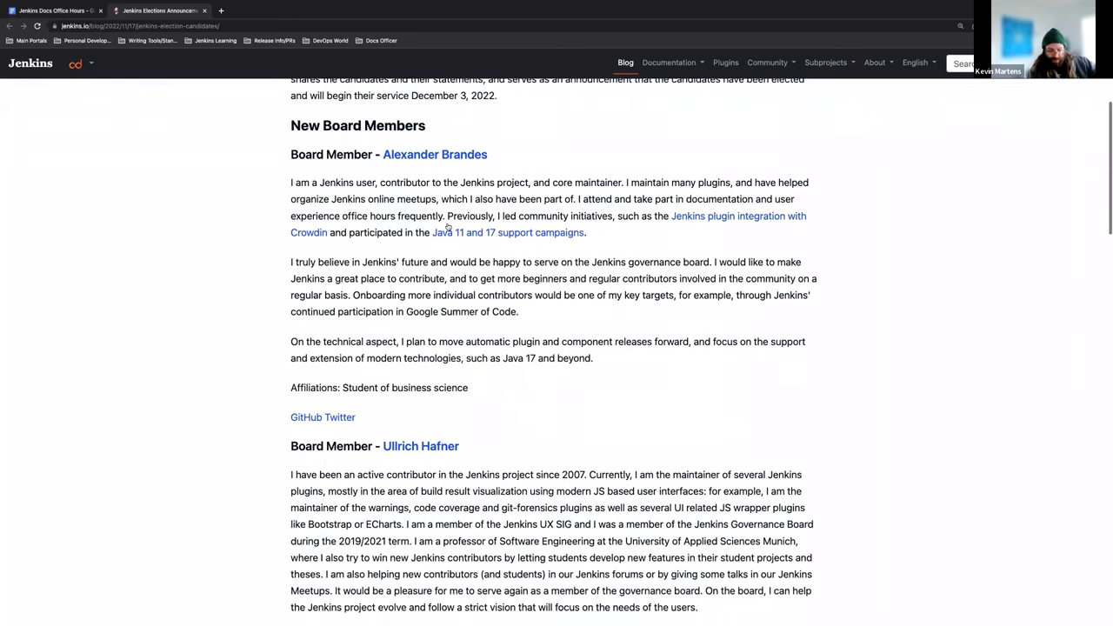
{"action": "scroll", "coordinate": [519, 310], "scroll_direction": "down", "scroll_amount": 1}
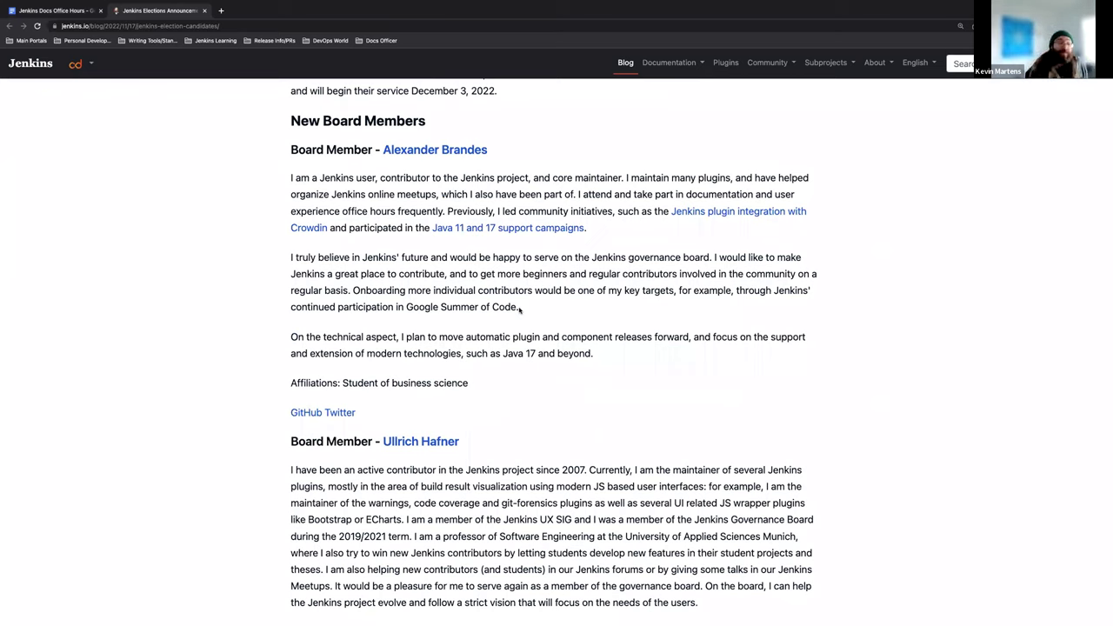
{"action": "scroll", "coordinate": [477, 257], "scroll_direction": "down", "scroll_amount": 1}
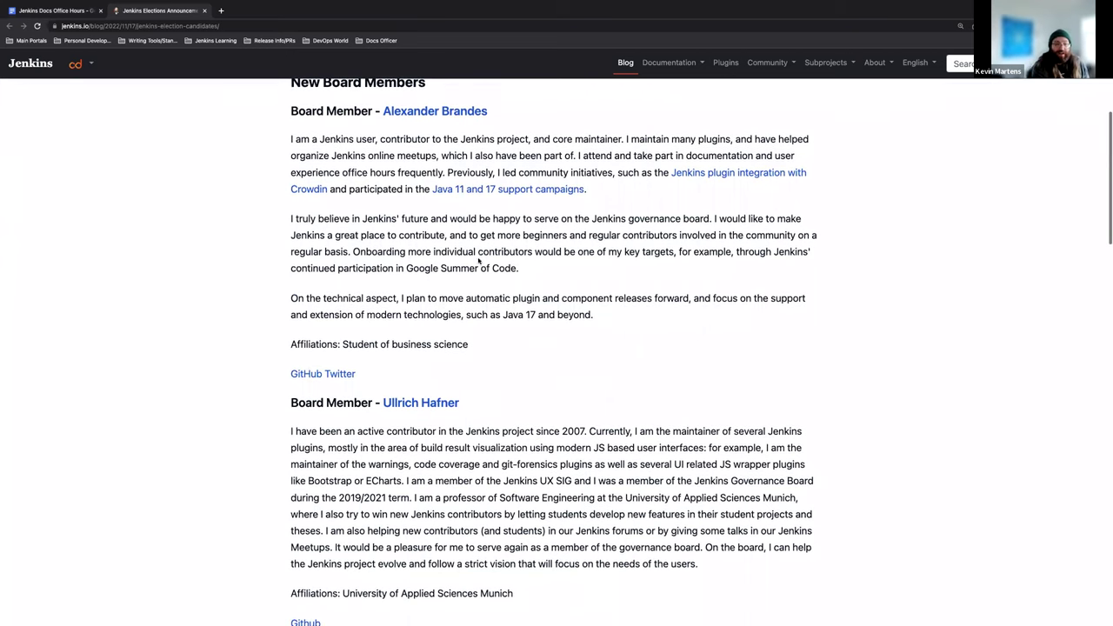
{"action": "scroll", "coordinate": [500, 278], "scroll_direction": "down", "scroll_amount": 1}
{"action": "scroll", "coordinate": [505, 295], "scroll_direction": "up", "scroll_amount": 1}
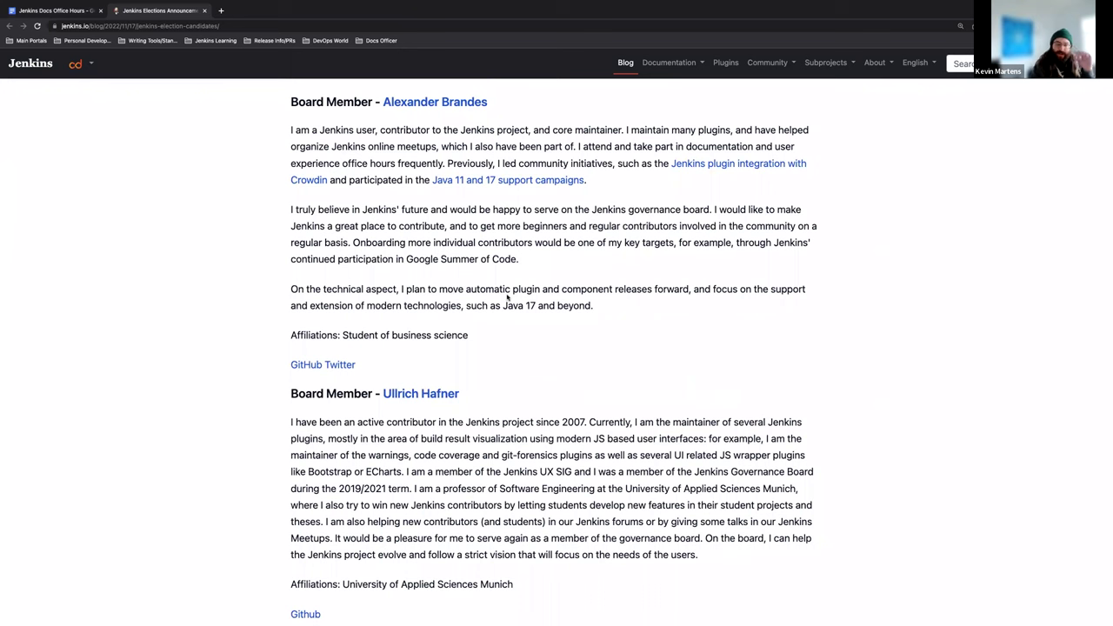
{"action": "scroll", "coordinate": [433, 243], "scroll_direction": "down", "scroll_amount": 10}
{"action": "scroll", "coordinate": [436, 232], "scroll_direction": "down", "scroll_amount": 5}
{"action": "scroll", "coordinate": [436, 233], "scroll_direction": "up", "scroll_amount": 1}
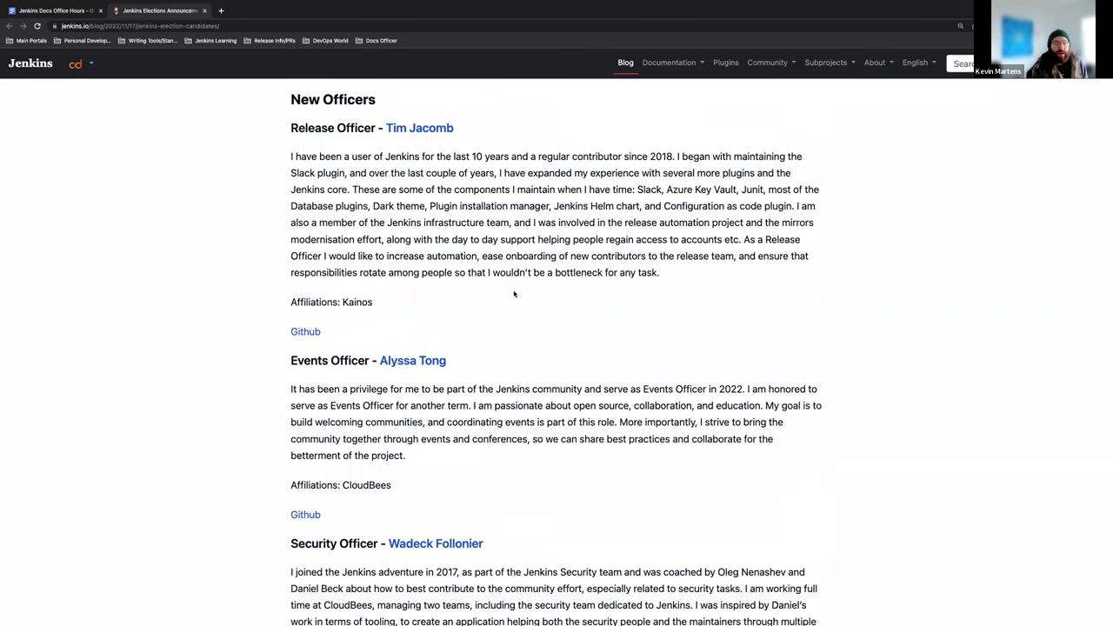
{"action": "scroll", "coordinate": [503, 305], "scroll_direction": "down", "scroll_amount": 3}
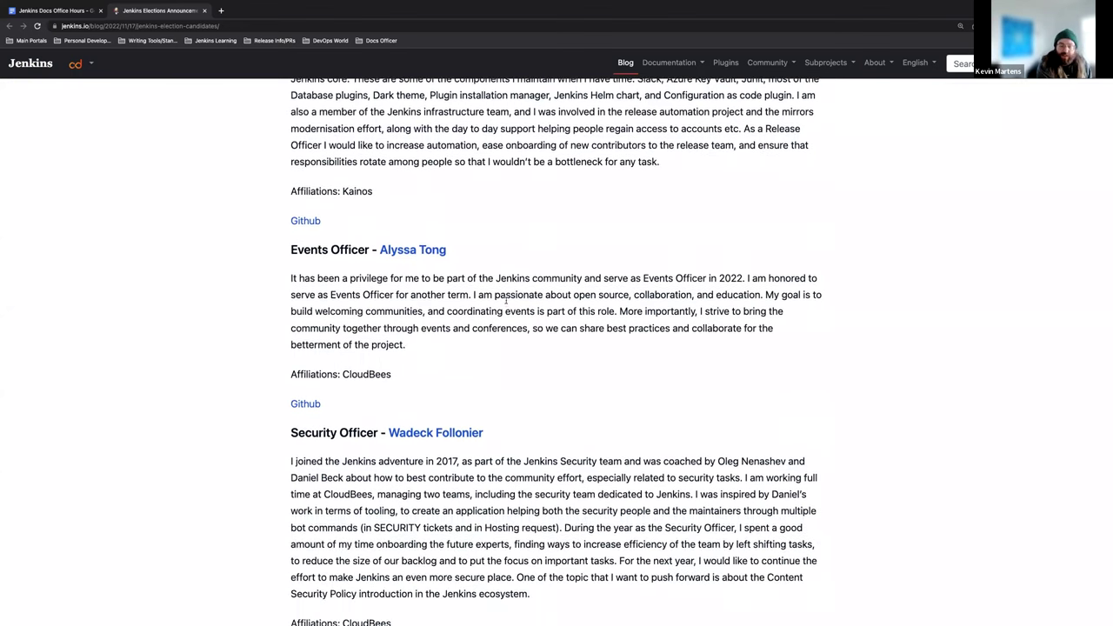
{"action": "scroll", "coordinate": [505, 304], "scroll_direction": "down", "scroll_amount": 5}
{"action": "scroll", "coordinate": [502, 300], "scroll_direction": "down", "scroll_amount": 3}
{"action": "scroll", "coordinate": [503, 297], "scroll_direction": "down", "scroll_amount": 4}
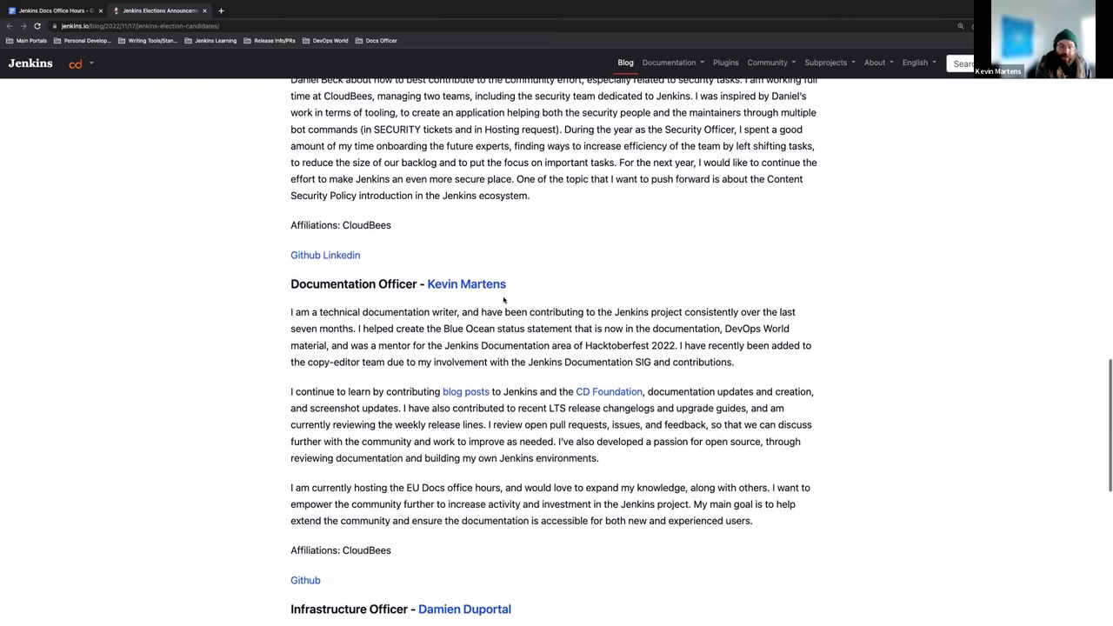
{"action": "scroll", "coordinate": [507, 298], "scroll_direction": "down", "scroll_amount": 4}
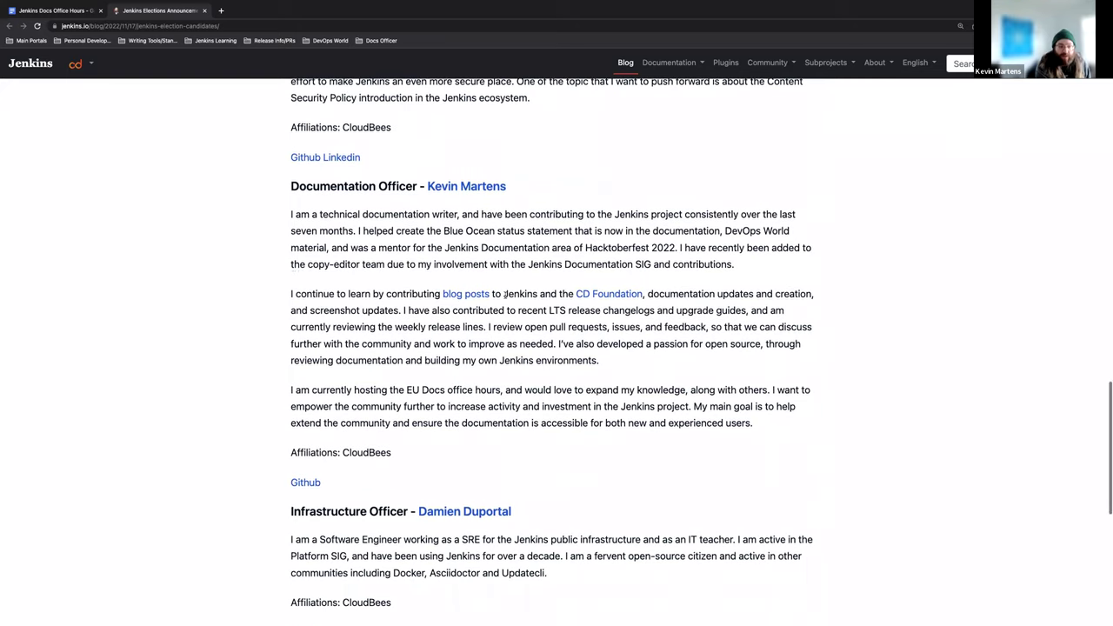
{"action": "scroll", "coordinate": [505, 295], "scroll_direction": "down", "scroll_amount": 2}
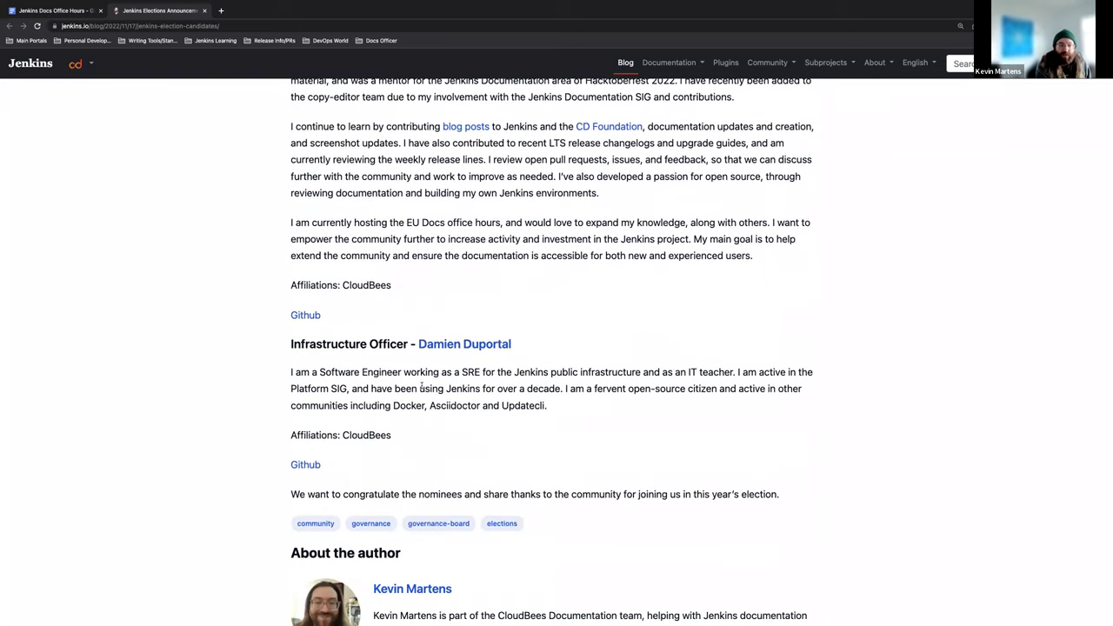
{"action": "scroll", "coordinate": [422, 388], "scroll_direction": "up", "scroll_amount": 11}
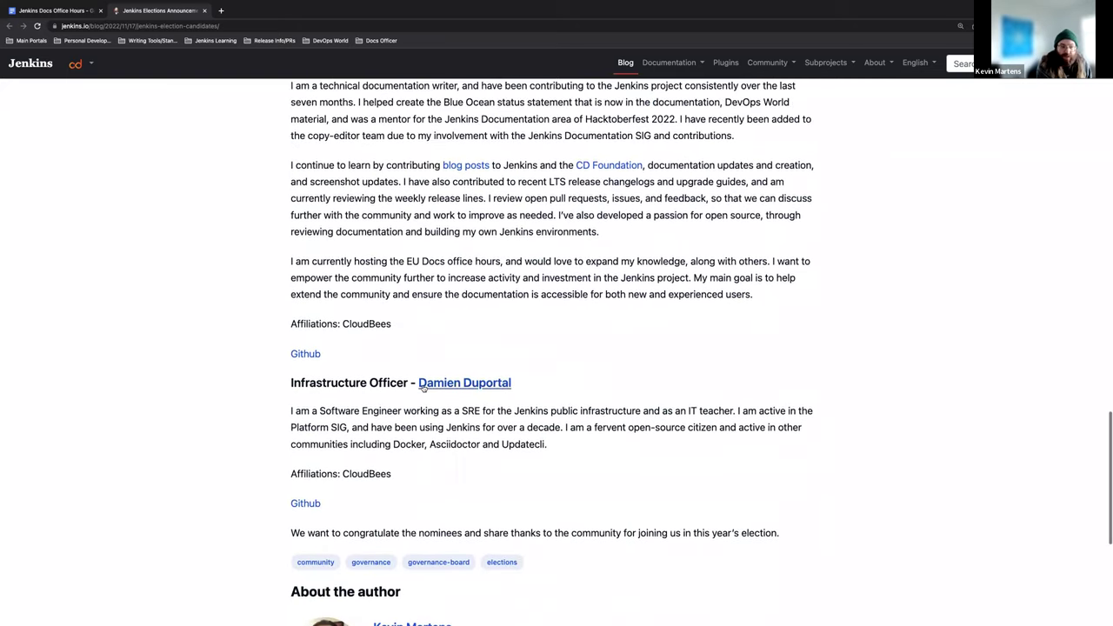
{"action": "scroll", "coordinate": [424, 385], "scroll_direction": "up", "scroll_amount": 20}
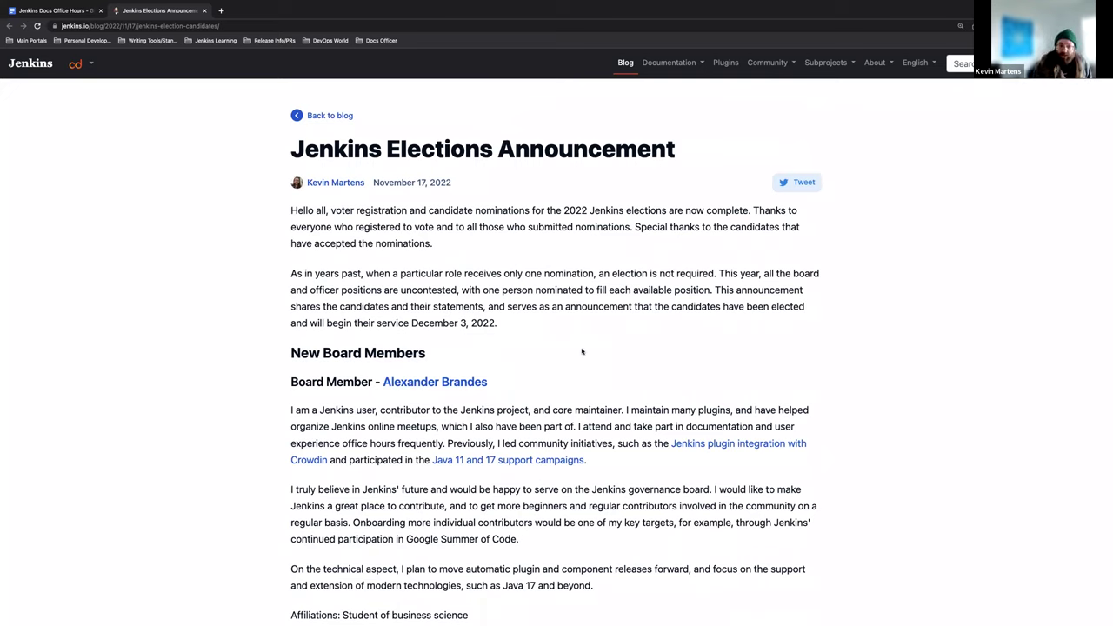
{"action": "left_click", "coordinate": [56, 10]}
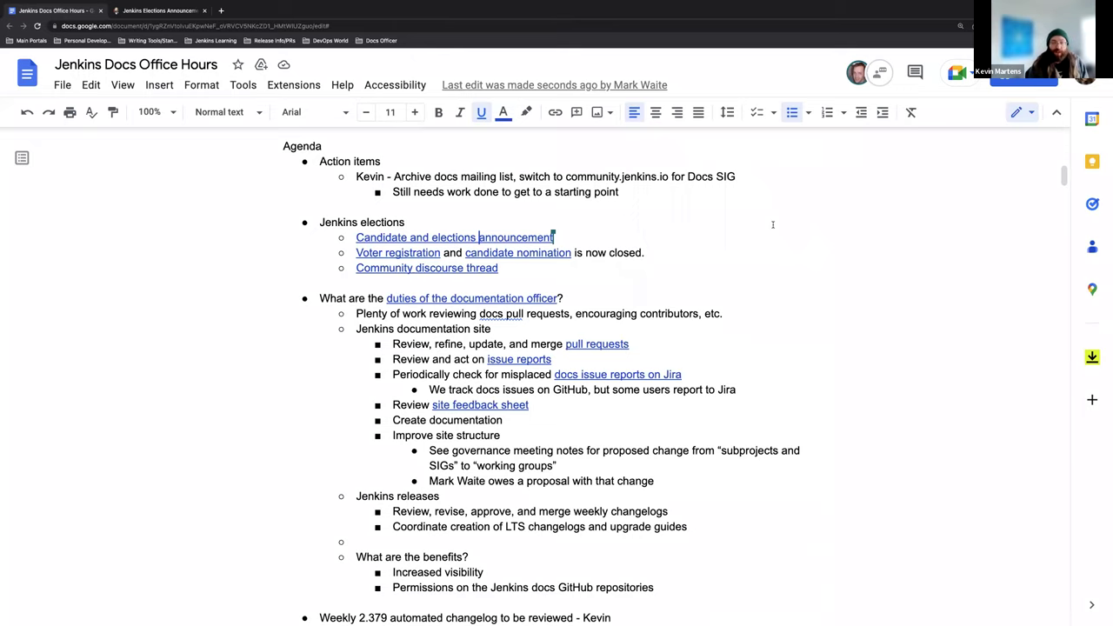
Step: Check the Jenkins Elections Announcement post again before returning to the notes
{"action": "mouse_move", "coordinate": [180, 3]}
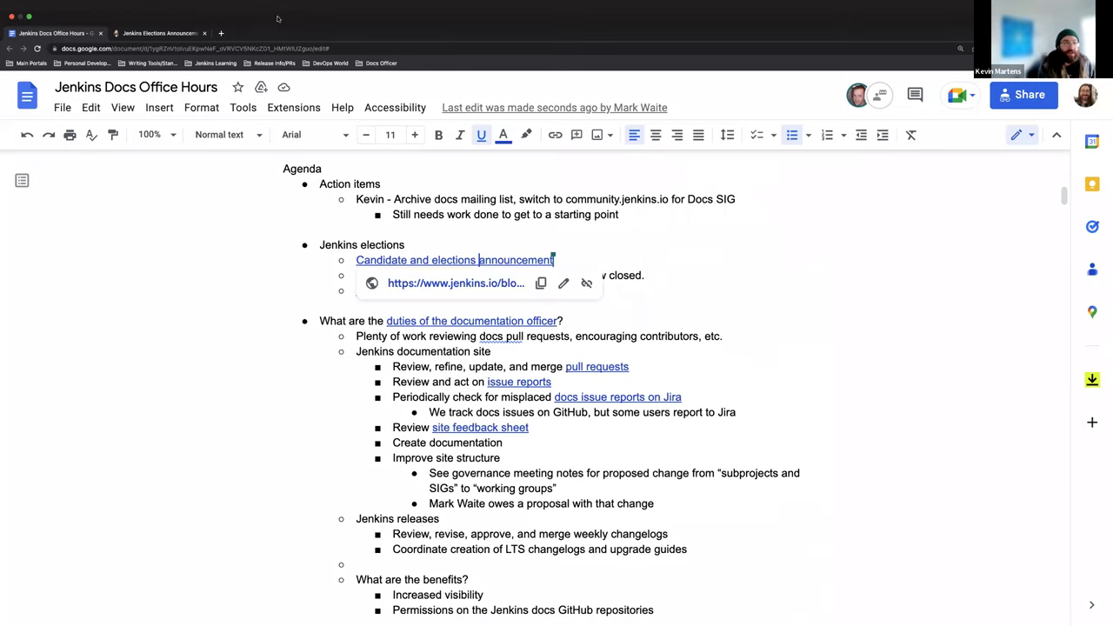
{"action": "left_click", "coordinate": [180, 35]}
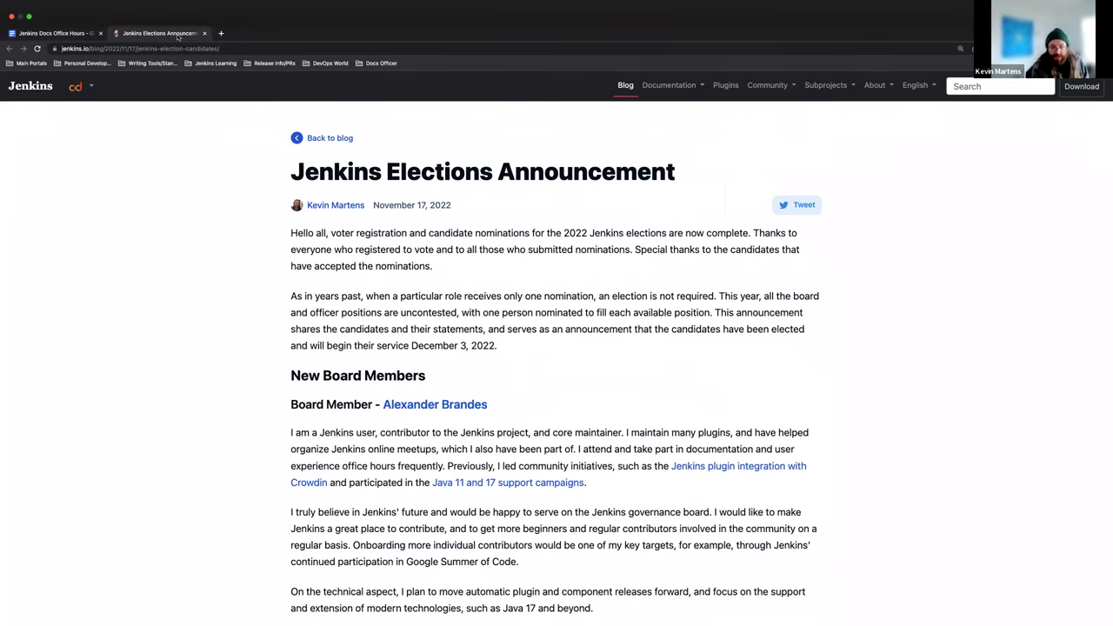
{"action": "scroll", "coordinate": [549, 225], "scroll_direction": "down", "scroll_amount": 1}
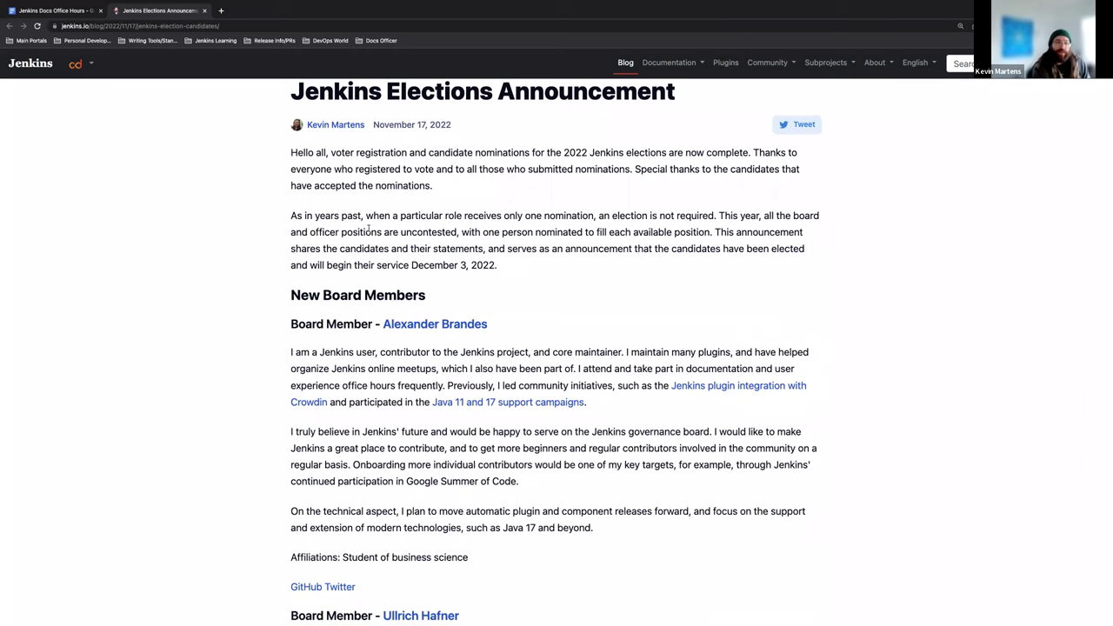
{"action": "left_click", "coordinate": [26, 12]}
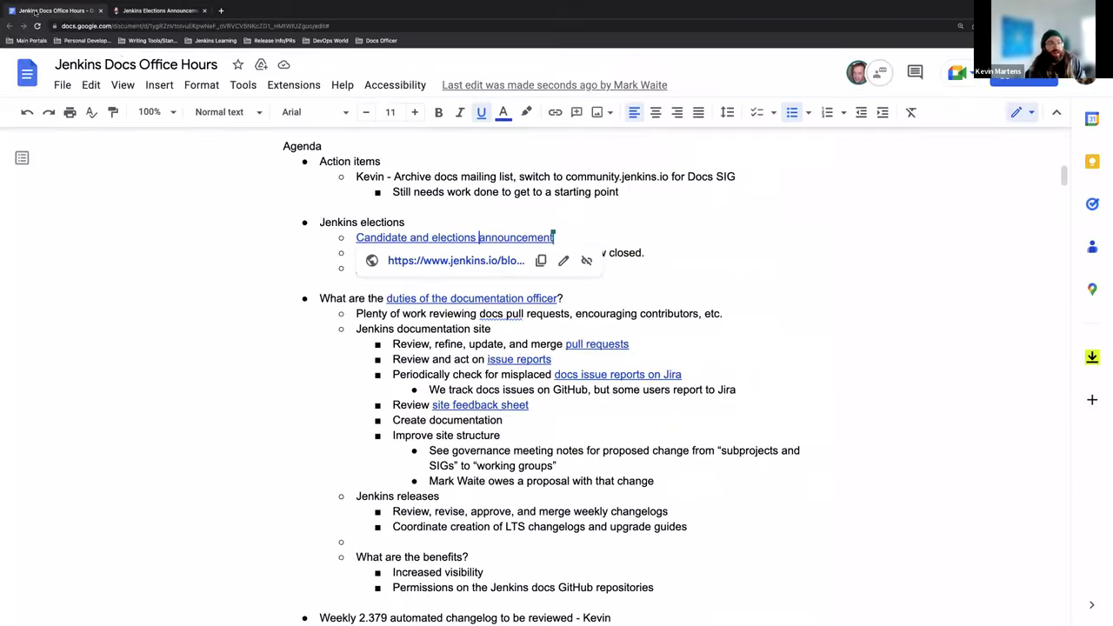
Step: Paste the Community discourse thread link into the empty third bullet under Jenkins elections
{"action": "left_click", "coordinate": [308, 252]}
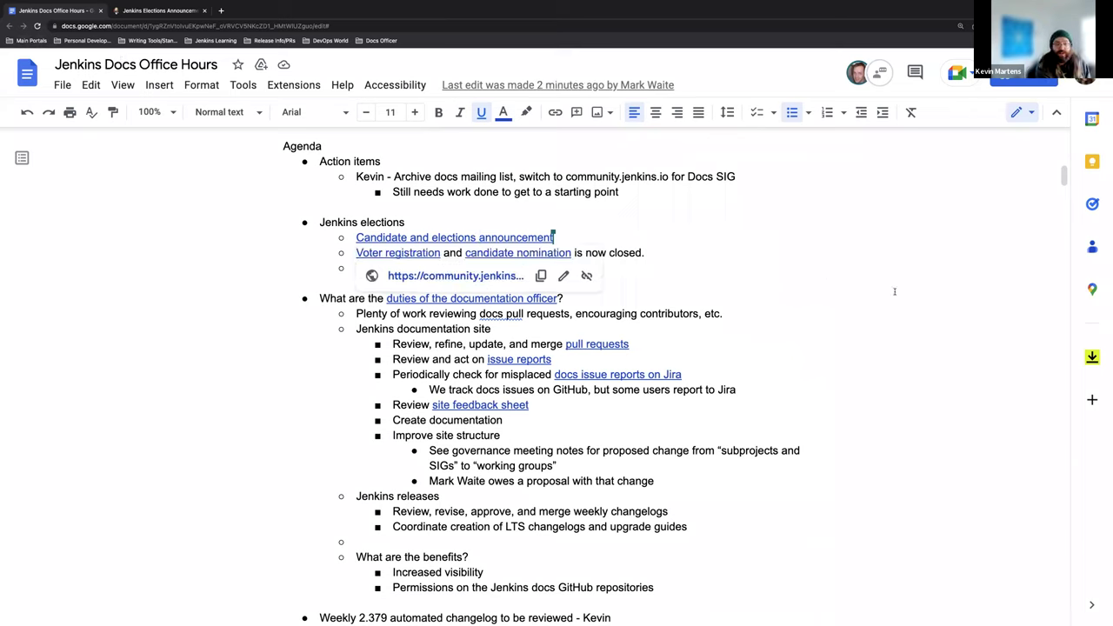
{"action": "key", "text": "Down"}
{"action": "type", "text": "Community discourse thread"}
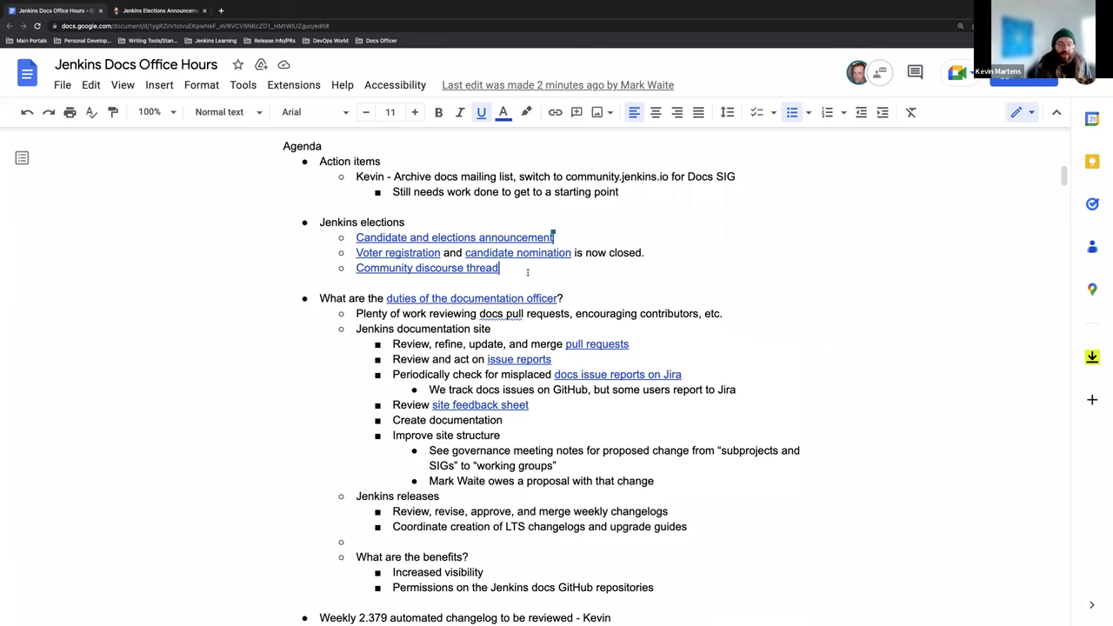
{"action": "scroll", "coordinate": [527, 272], "scroll_direction": "down", "scroll_amount": 1}
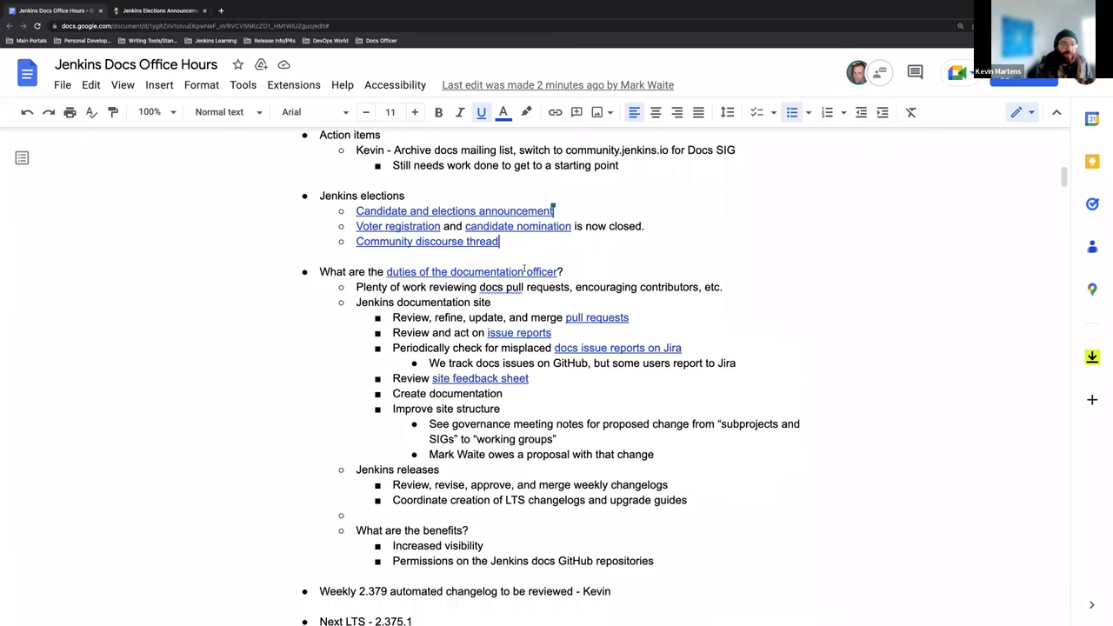
{"action": "scroll", "coordinate": [582, 246], "scroll_direction": "down", "scroll_amount": 1}
{"action": "scroll", "coordinate": [608, 246], "scroll_direction": "down", "scroll_amount": 2}
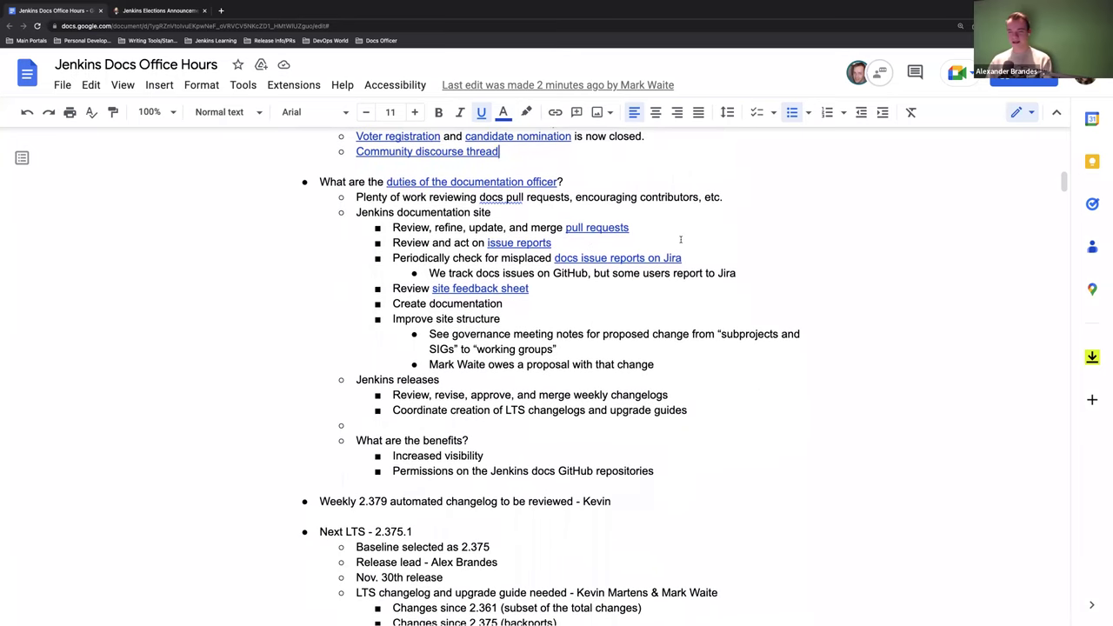
{"action": "scroll", "coordinate": [660, 233], "scroll_direction": "up", "scroll_amount": 1}
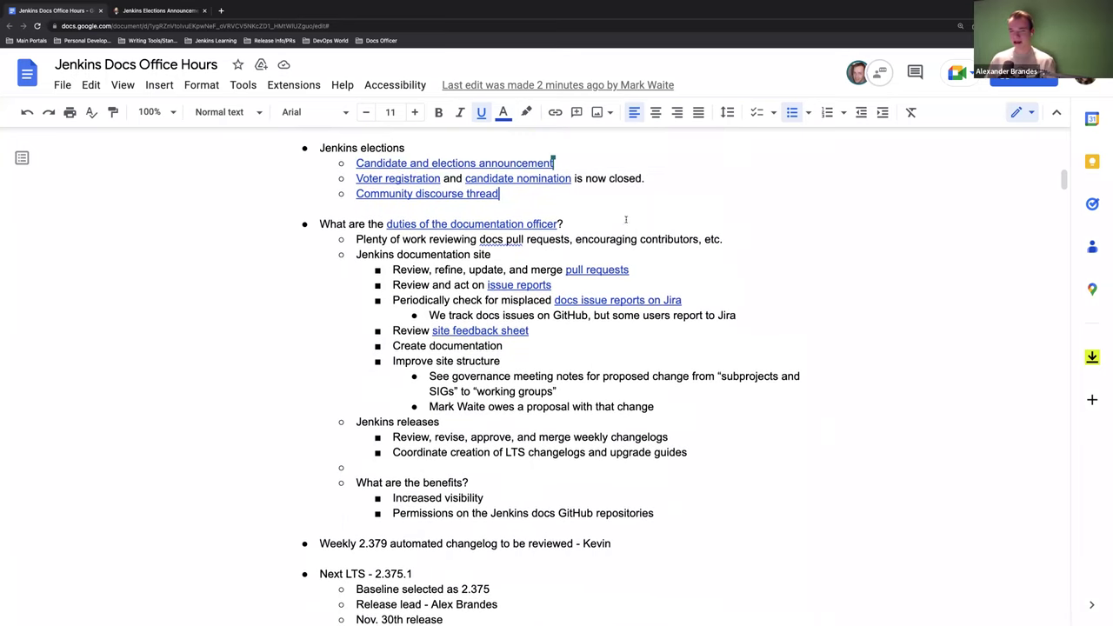
{"action": "scroll", "coordinate": [625, 220], "scroll_direction": "up", "scroll_amount": 1}
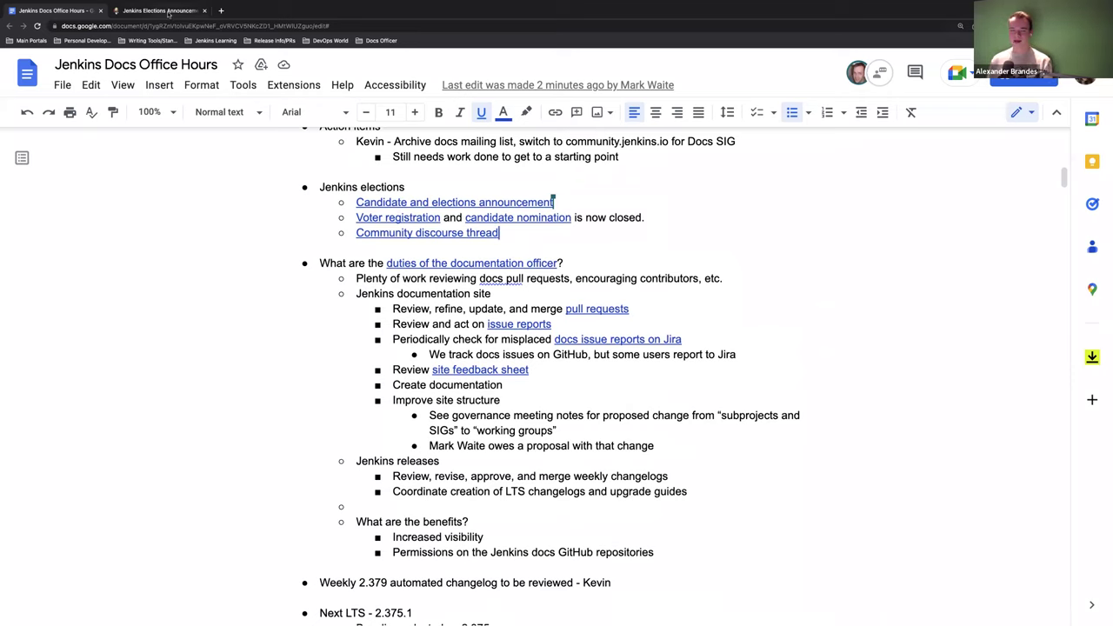
Step: Show the top of the Jenkins Elections Announcement article on jenkins.io
{"action": "left_click", "coordinate": [168, 12]}
{"action": "scroll", "coordinate": [416, 213], "scroll_direction": "up", "scroll_amount": 1}
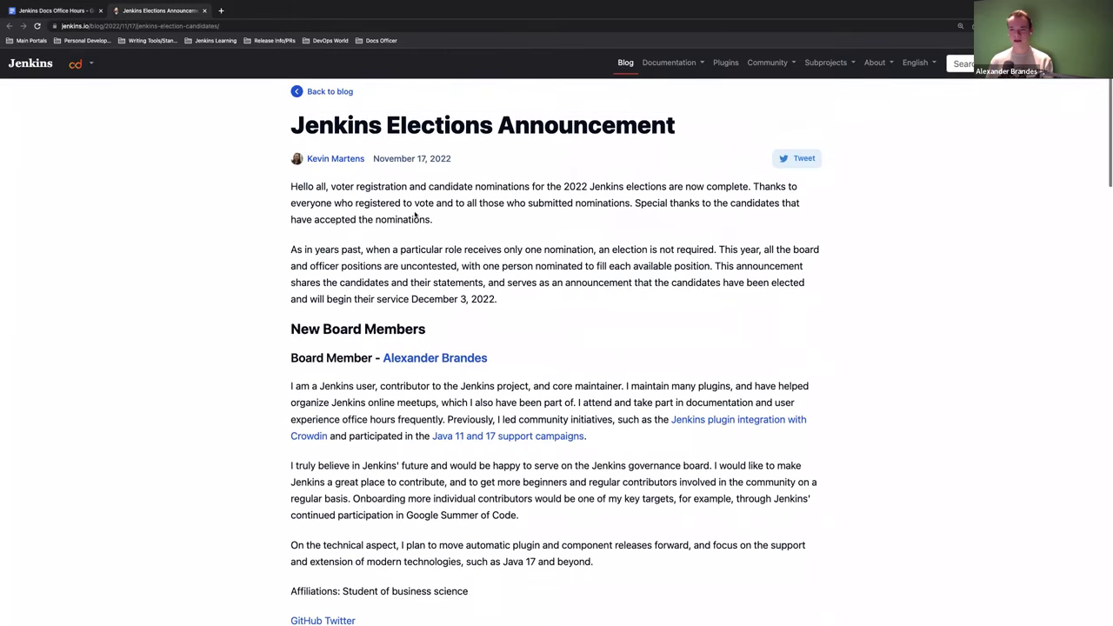
{"action": "scroll", "coordinate": [416, 213], "scroll_direction": "up", "scroll_amount": 1}
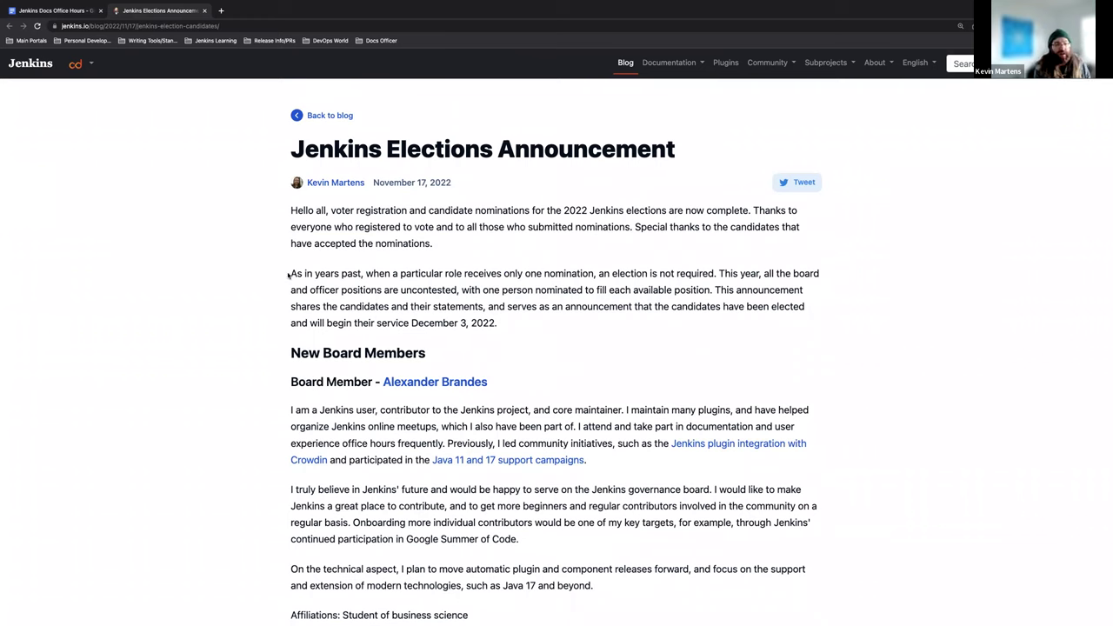
{"action": "left_click_drag", "start_coordinate": [290, 274], "coordinate": [650, 310]}
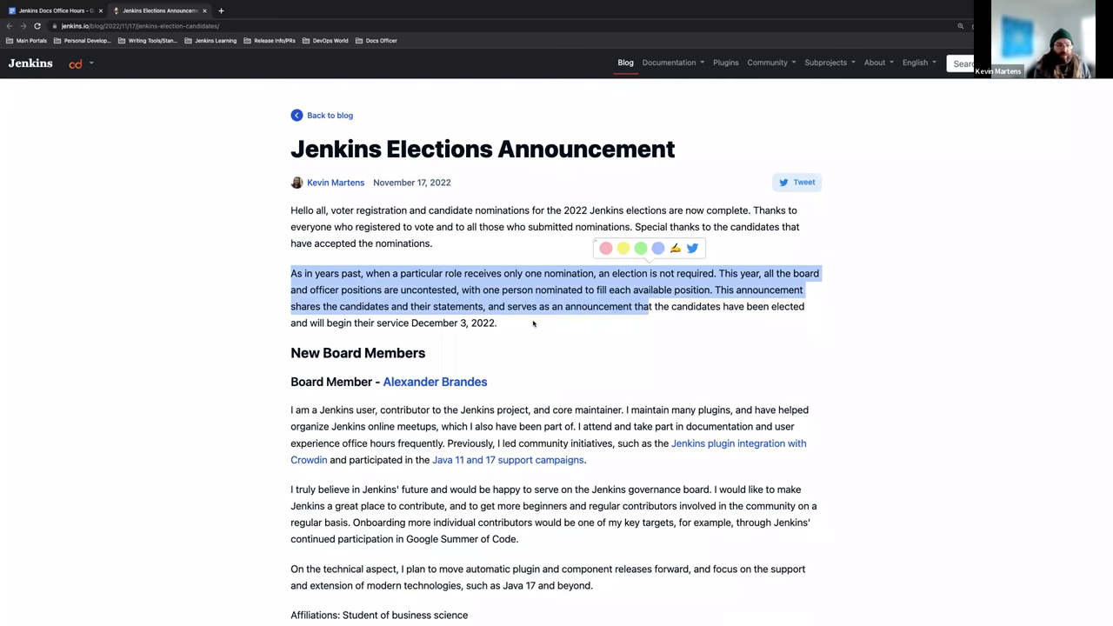
{"action": "left_click", "coordinate": [533, 323]}
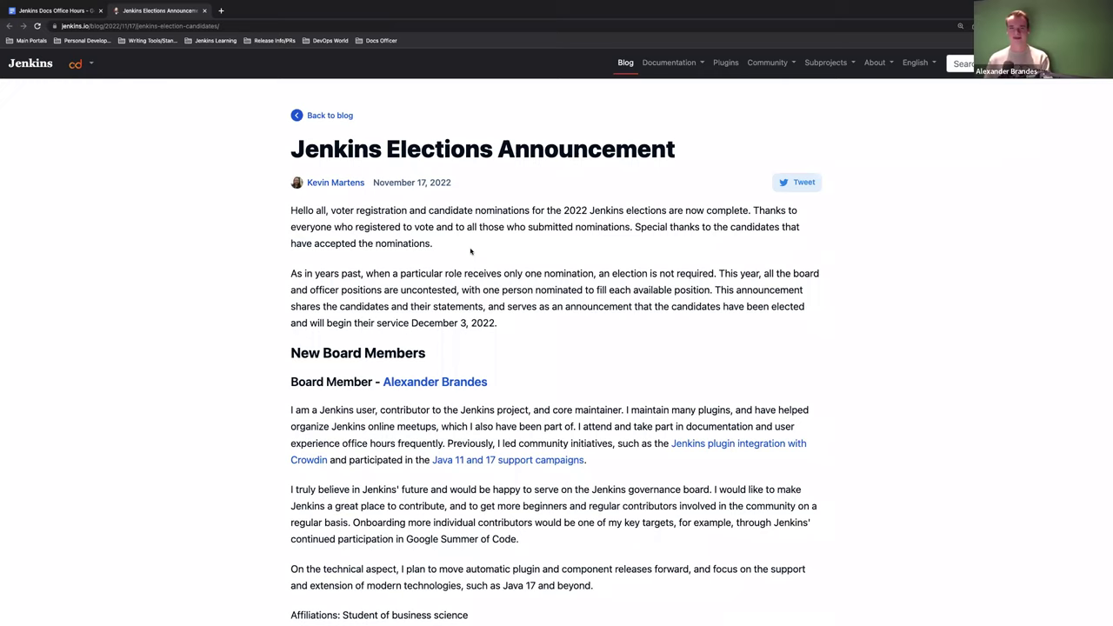
Step: Go back to the Office Hours notes and scroll down to the documentation officer duties item
{"action": "left_click", "coordinate": [49, 11]}
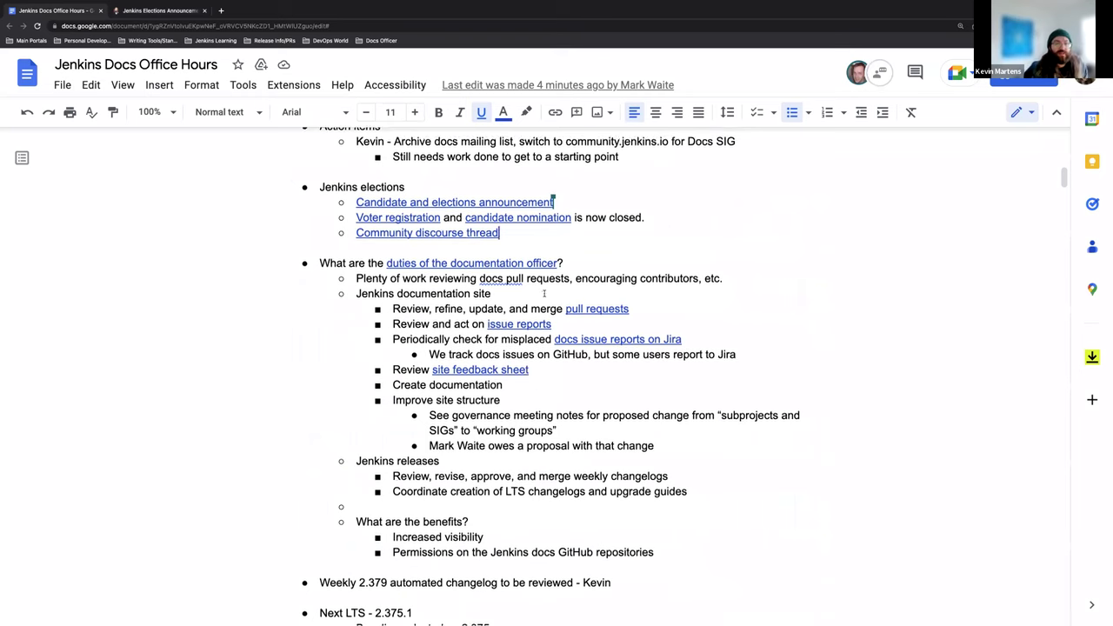
{"action": "scroll", "coordinate": [565, 235], "scroll_direction": "down", "scroll_amount": 1}
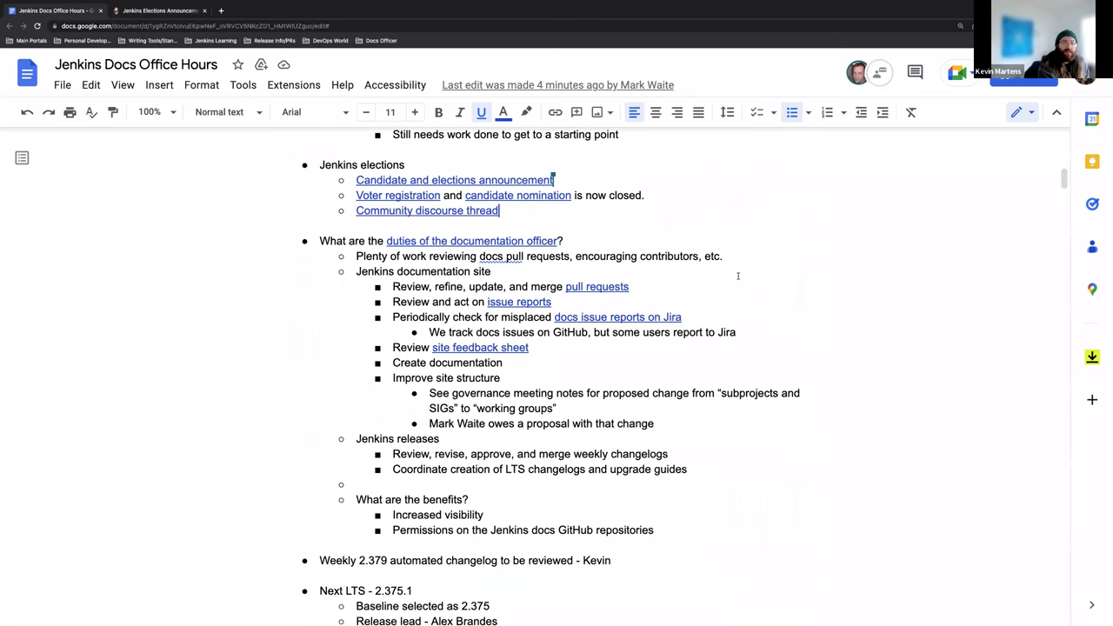
{"action": "scroll", "coordinate": [697, 293], "scroll_direction": "down", "scroll_amount": 1}
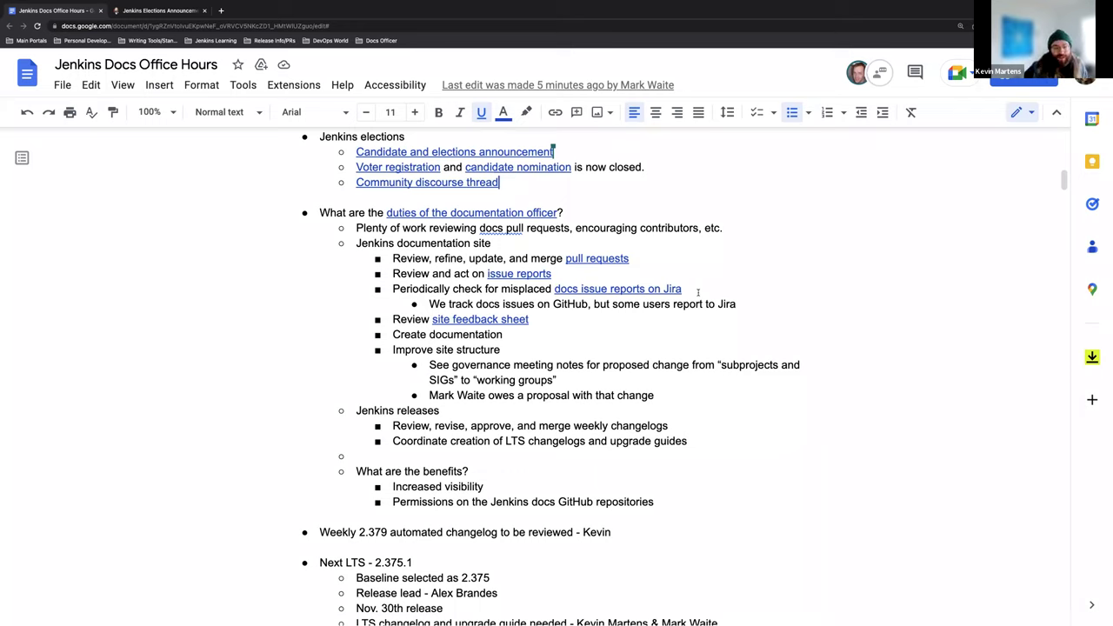
{"action": "scroll", "coordinate": [573, 317], "scroll_direction": "down", "scroll_amount": 1}
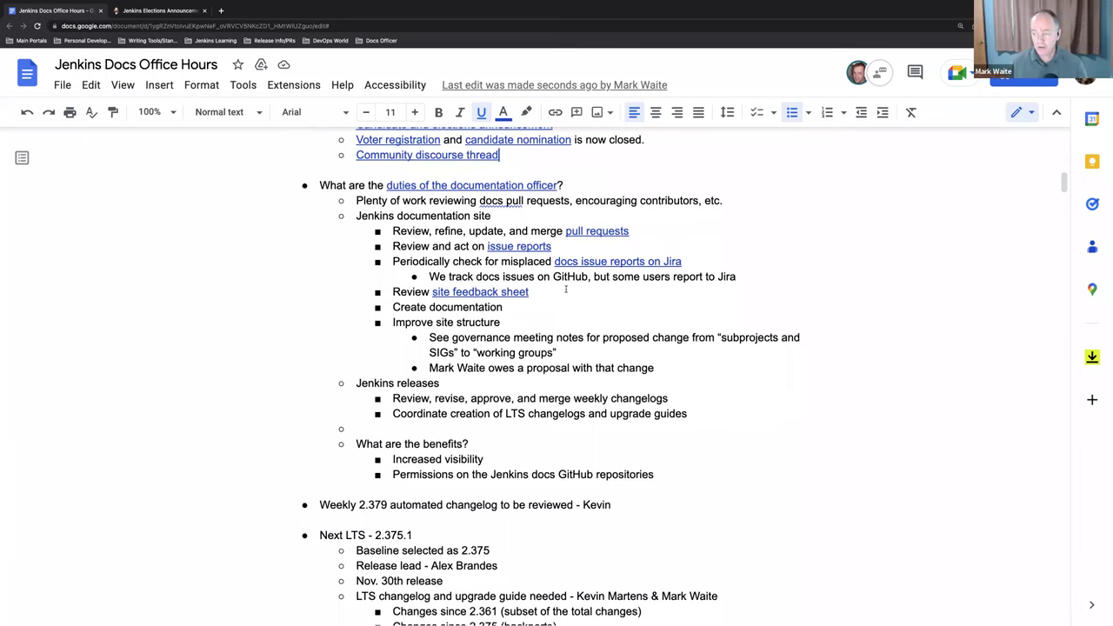
Step: Place the cursor back in the notes near the documentation officer duties list
{"action": "scroll", "coordinate": [565, 289], "scroll_direction": "up", "scroll_amount": 3}
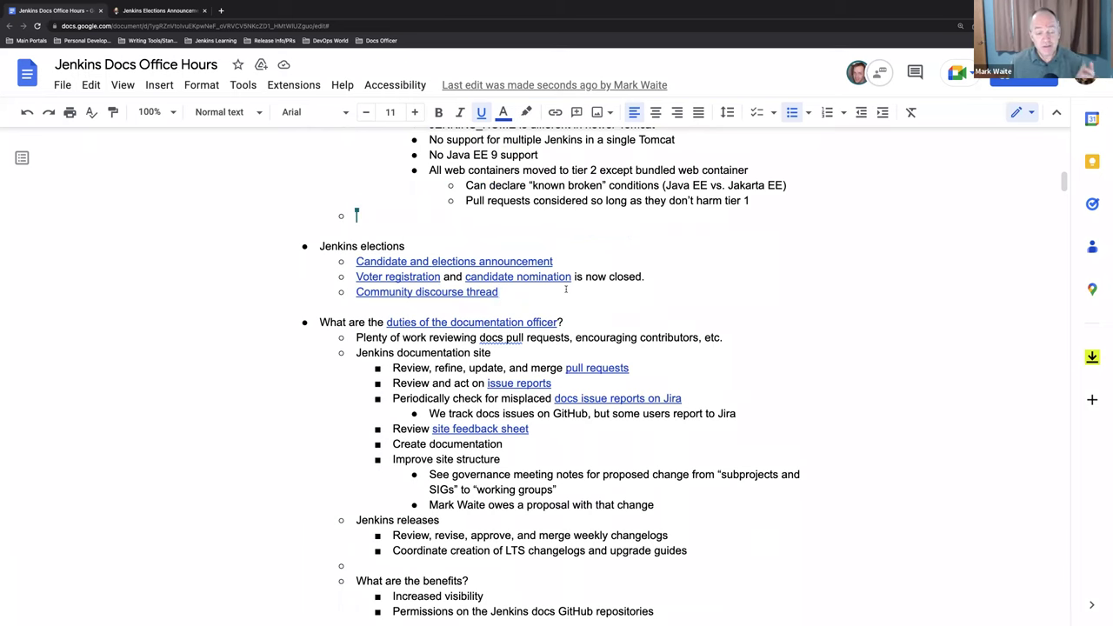
{"action": "scroll", "coordinate": [499, 292], "scroll_direction": "up", "scroll_amount": 3}
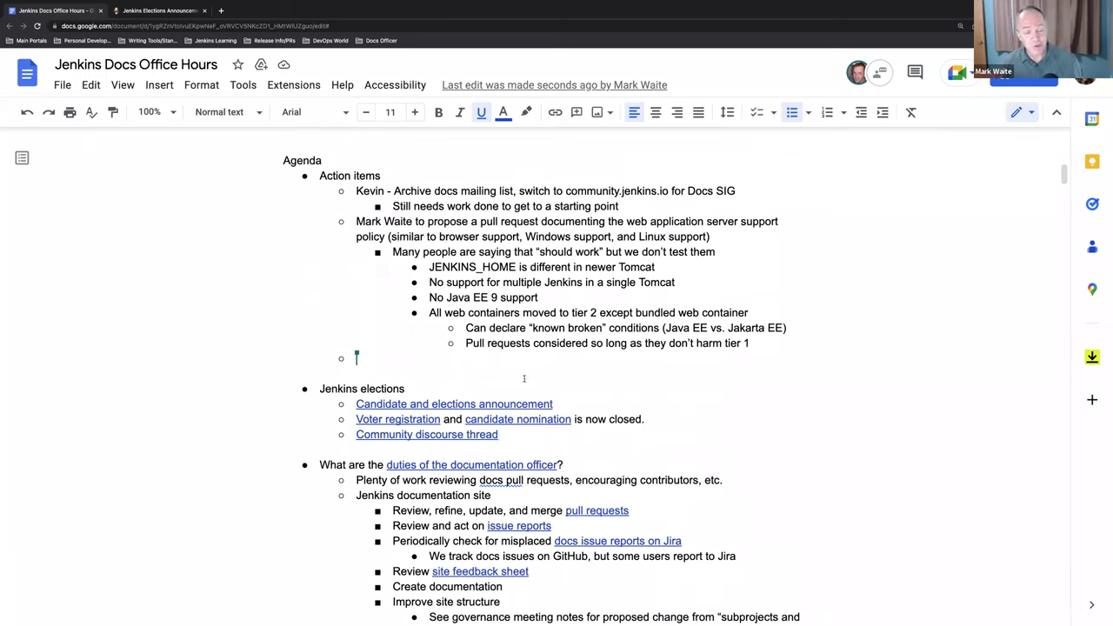
{"action": "left_click", "coordinate": [500, 434]}
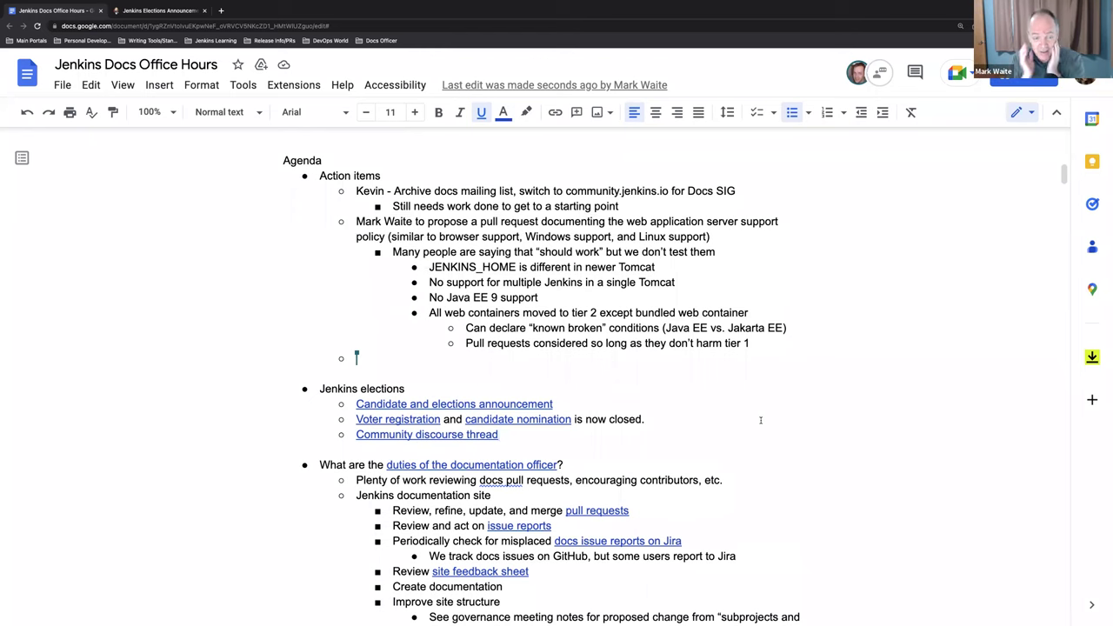
{"action": "scroll", "coordinate": [760, 420], "scroll_direction": "down", "scroll_amount": 3}
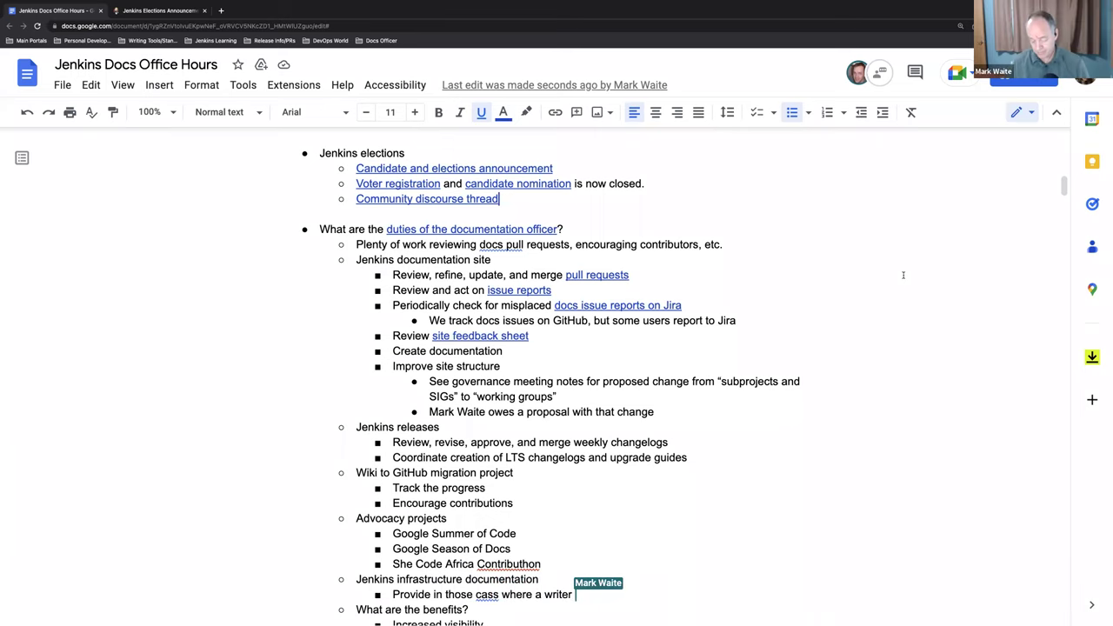
Step: Scroll further down through the page
{"action": "scroll", "coordinate": [880, 375], "scroll_direction": "down", "scroll_amount": 1}
{"action": "scroll", "coordinate": [881, 376], "scroll_direction": "down", "scroll_amount": 2}
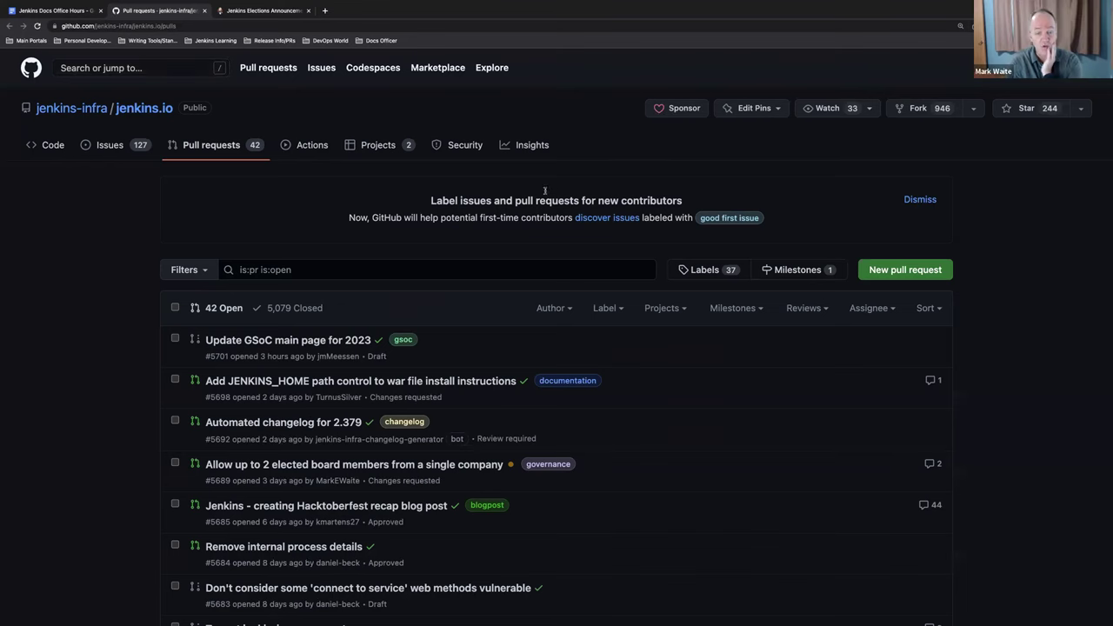
Step: Look over the Automated changelog for 2.379 pull request, then return to the jenkins.io pull request list
{"action": "scroll", "coordinate": [524, 198], "scroll_direction": "down", "scroll_amount": 1}
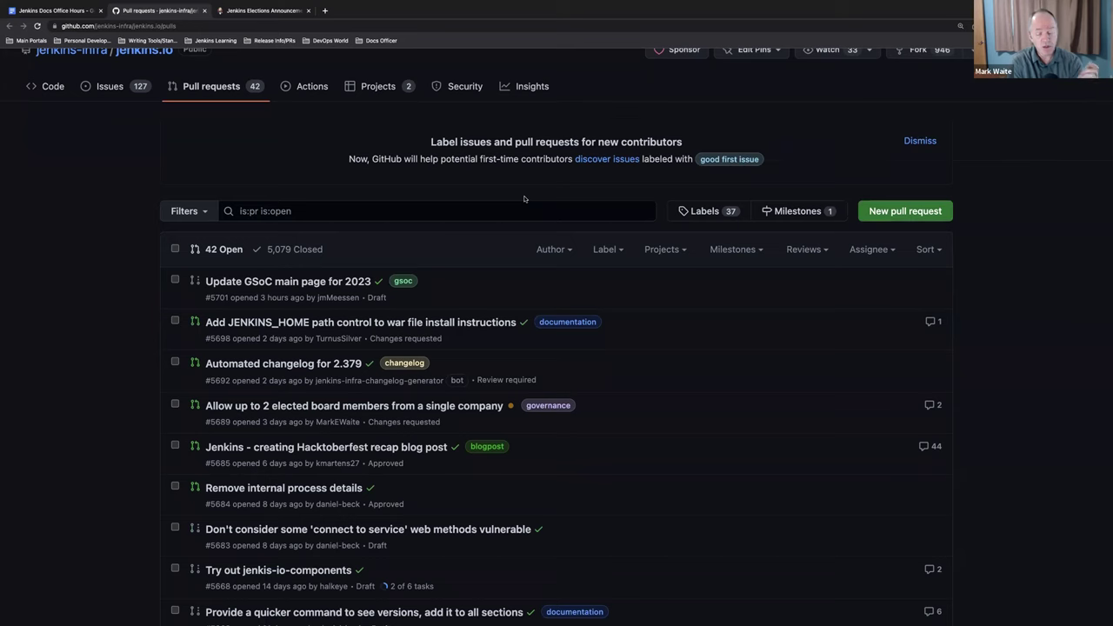
{"action": "scroll", "coordinate": [525, 198], "scroll_direction": "down", "scroll_amount": 1}
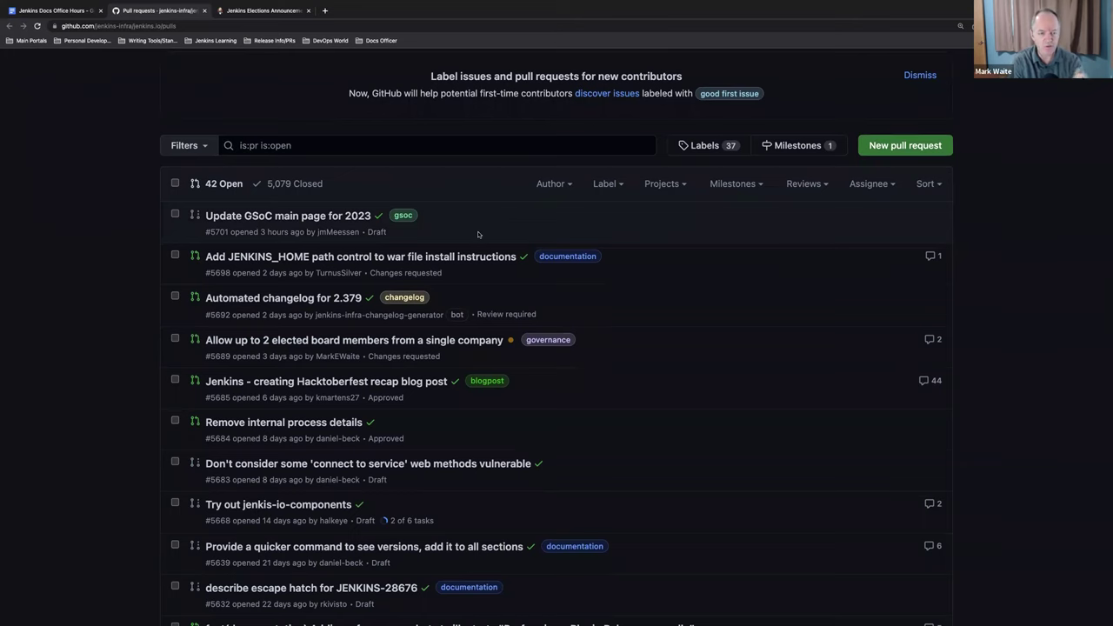
{"action": "scroll", "coordinate": [478, 234], "scroll_direction": "down", "scroll_amount": 1}
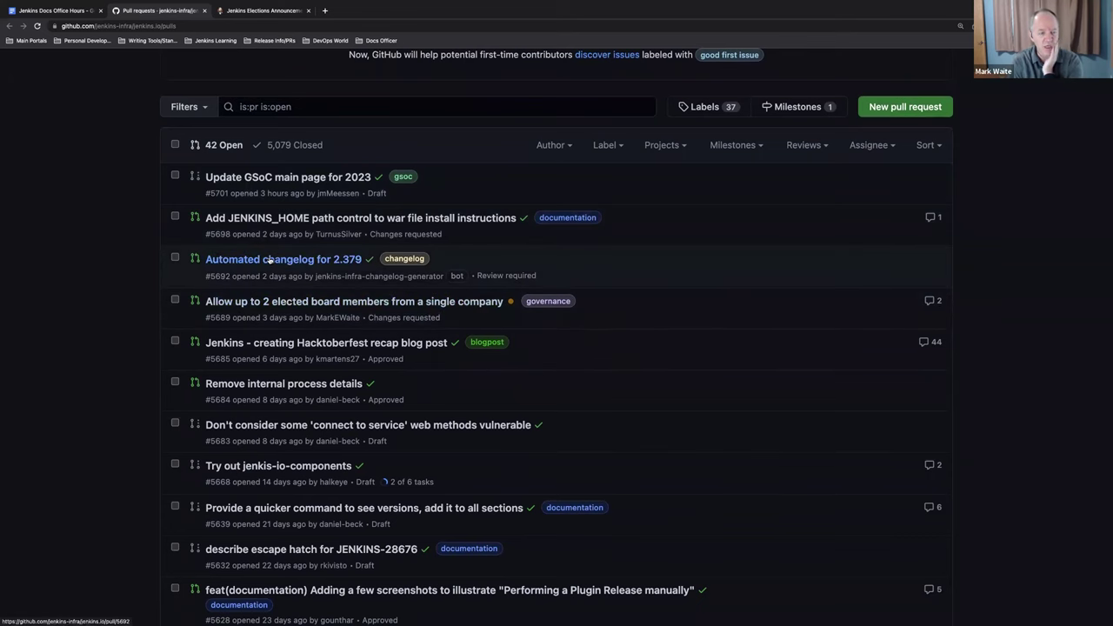
{"action": "left_click", "coordinate": [269, 259]}
{"action": "scroll", "coordinate": [375, 278], "scroll_direction": "down", "scroll_amount": 20}
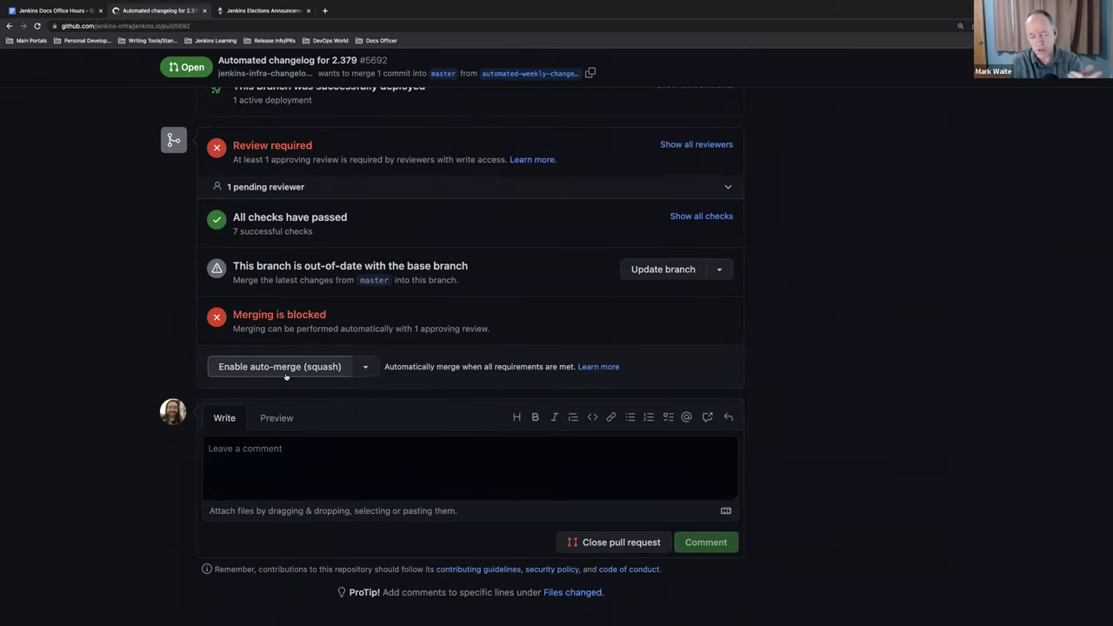
{"action": "scroll", "coordinate": [151, 296], "scroll_direction": "up", "scroll_amount": 1}
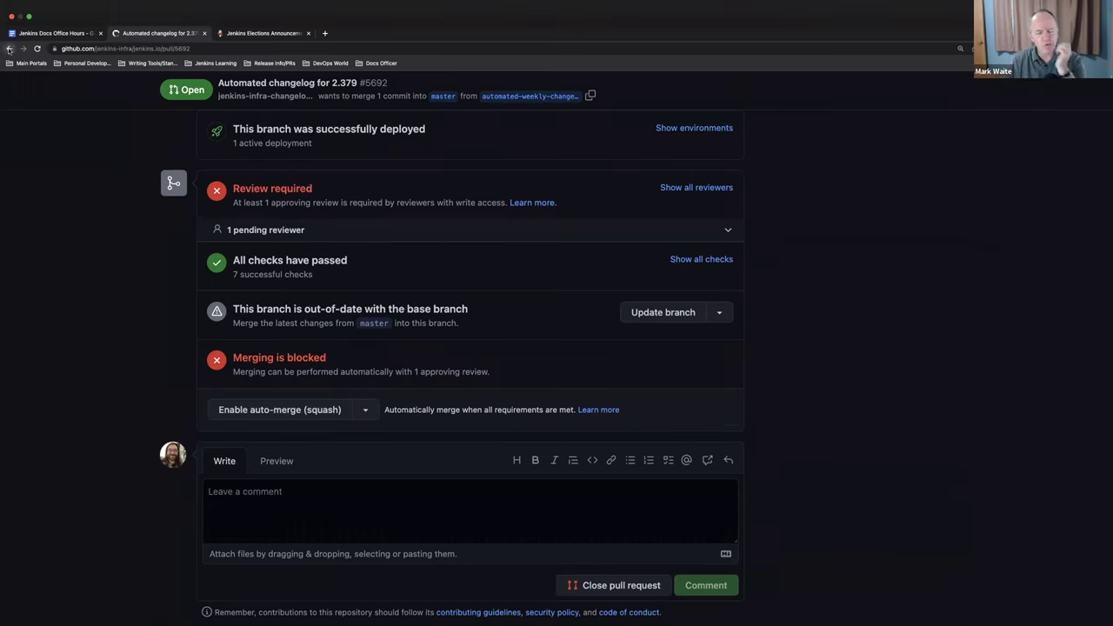
{"action": "key", "text": "alt+Left"}
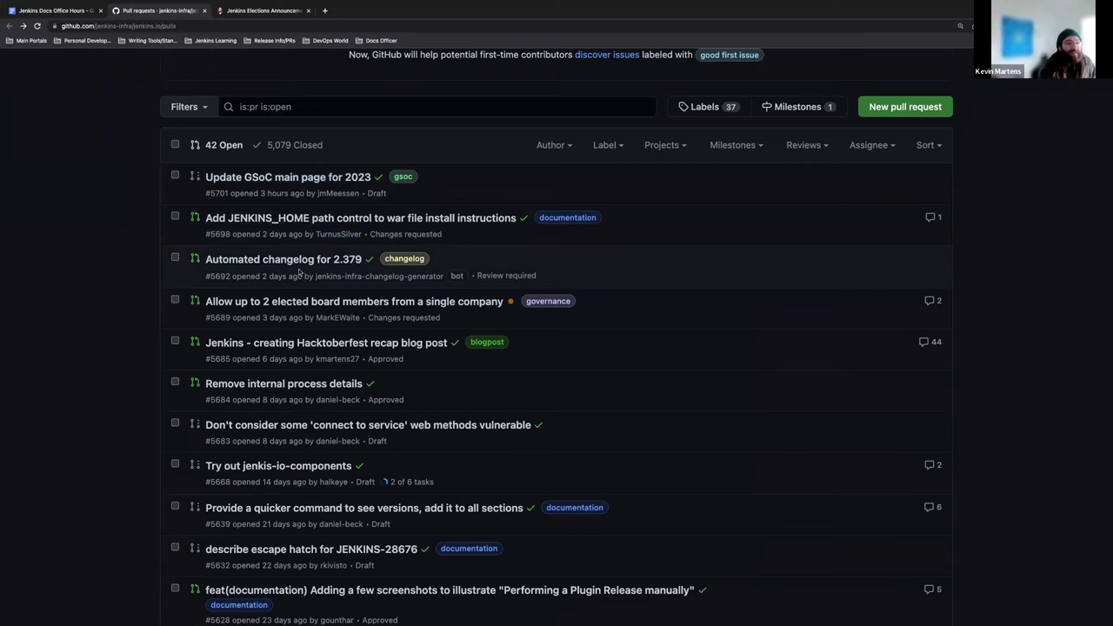
Step: Approve PR #5692 (changelog 2.379) with the comment 'will be updated after this merge'
{"action": "left_click", "coordinate": [311, 259]}
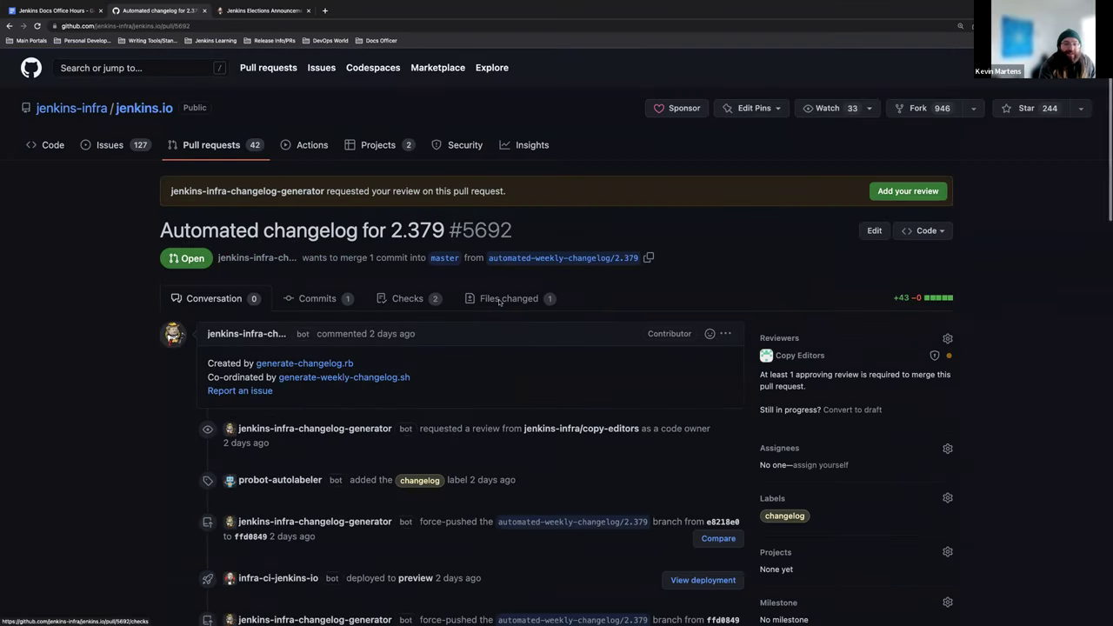
{"action": "left_click", "coordinate": [502, 298]}
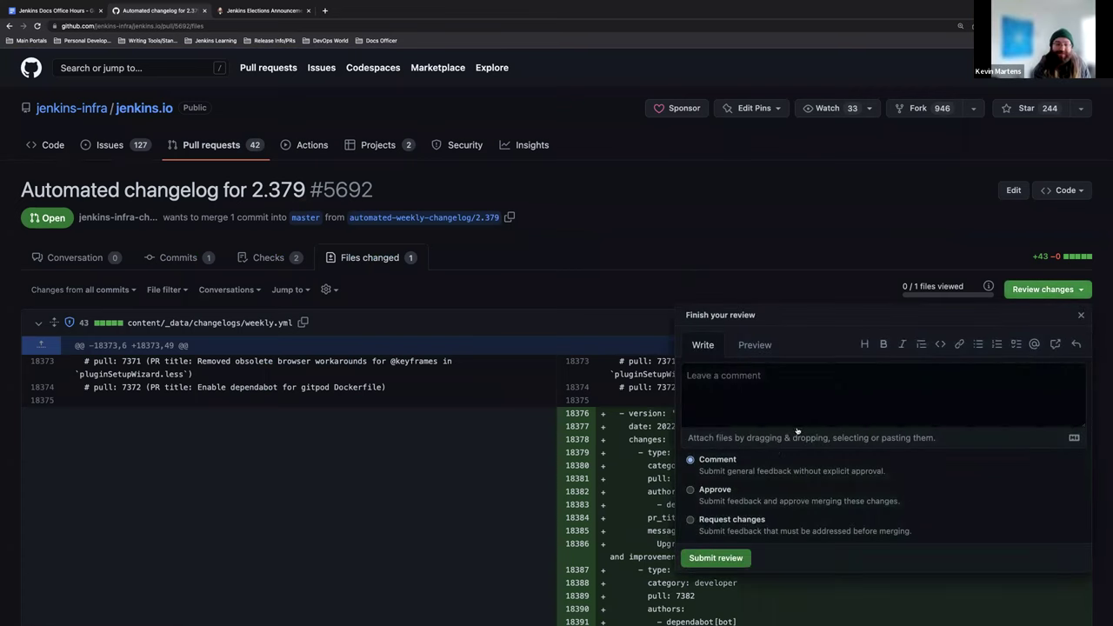
{"action": "left_click", "coordinate": [727, 494]}
{"action": "left_click", "coordinate": [764, 405]}
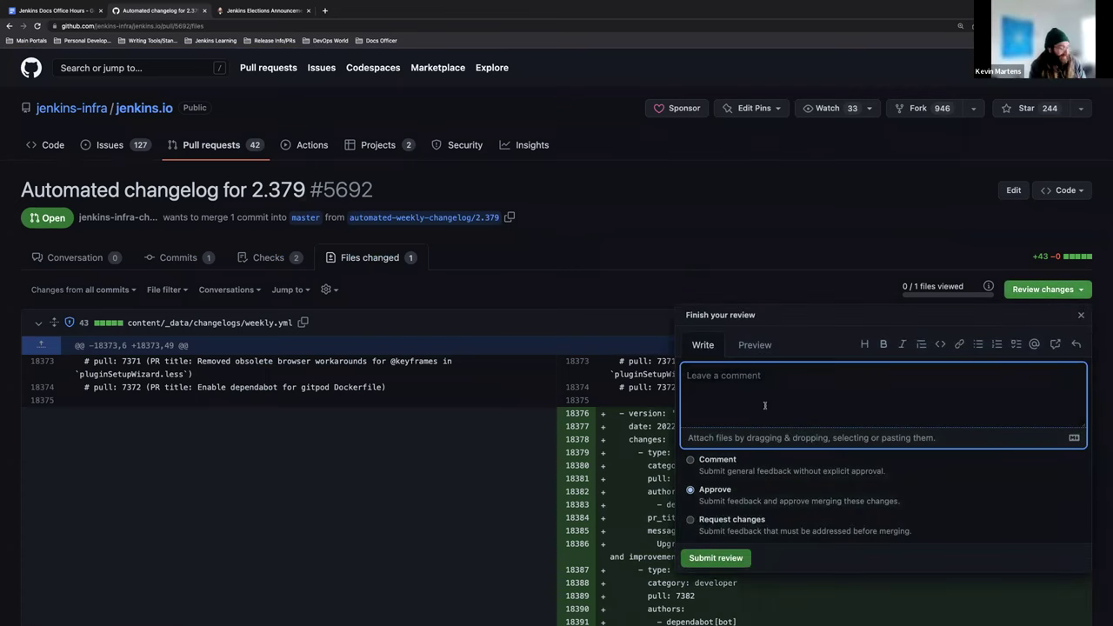
{"action": "type", "text": "will be updated after this merge"}
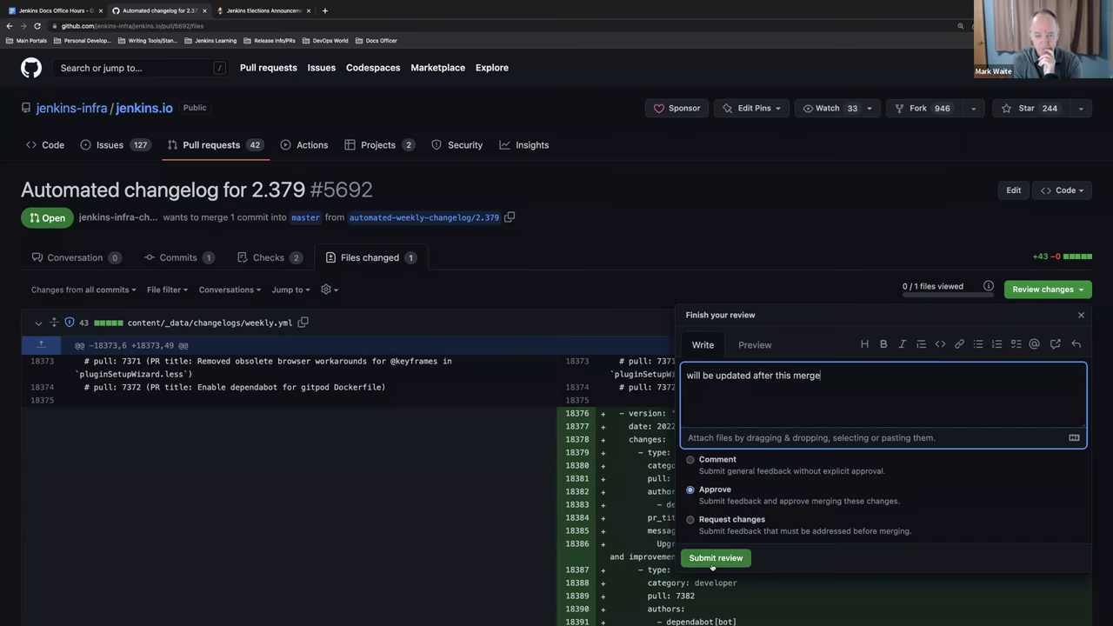
{"action": "left_click", "coordinate": [715, 561]}
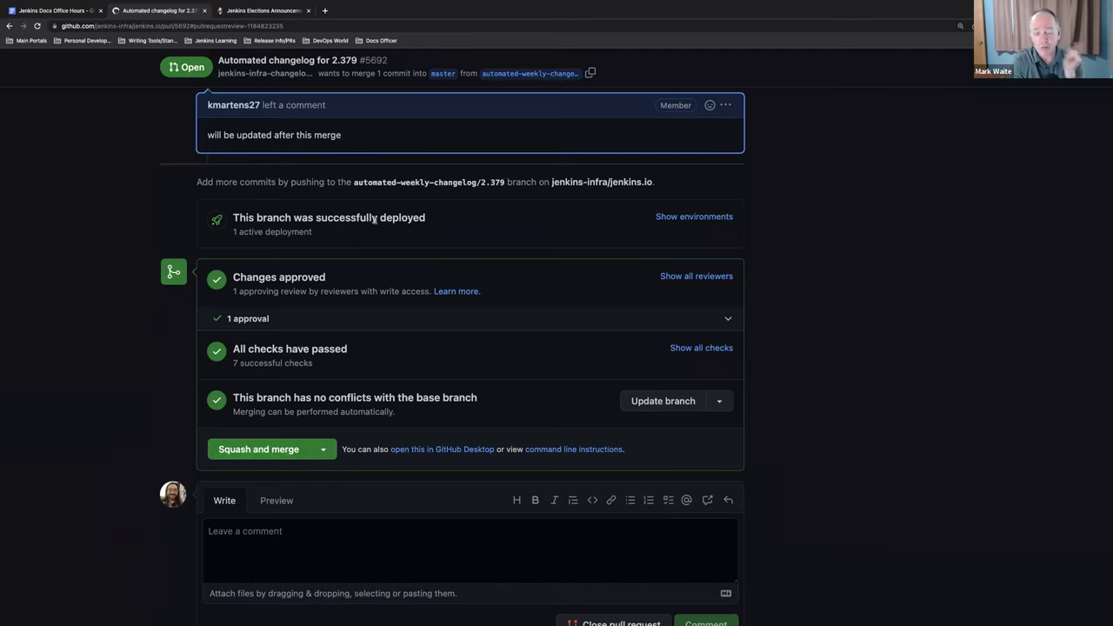
Step: From the office hours notes, follow the 'issue reports' link to jenkins.io's GitHub issues
{"action": "left_click", "coordinate": [68, 16]}
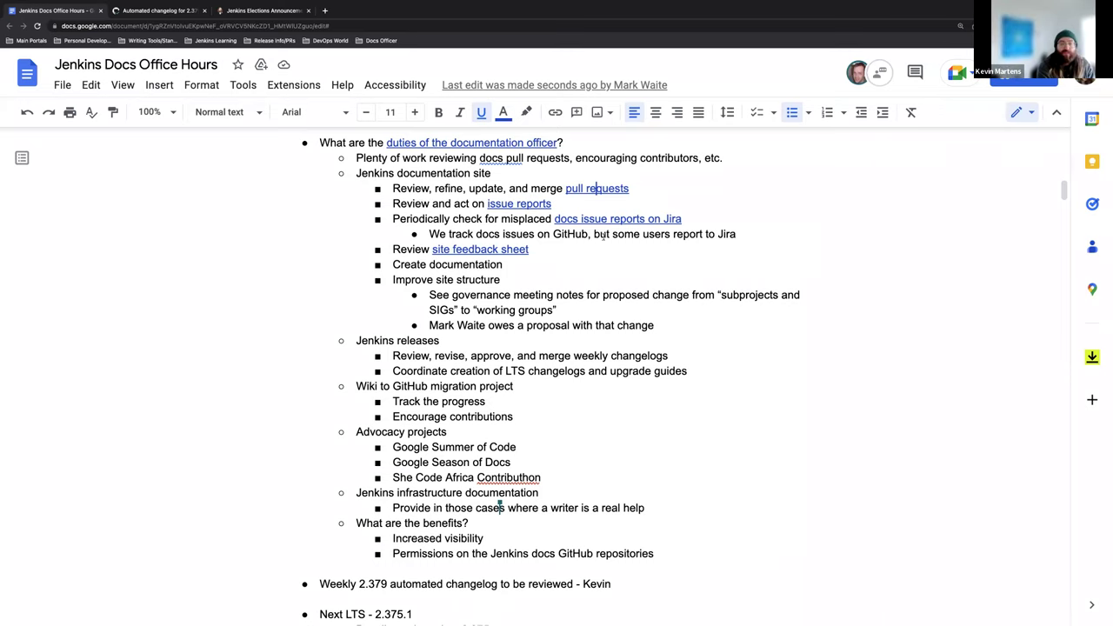
{"action": "left_click", "coordinate": [521, 204]}
{"action": "left_click", "coordinate": [546, 228]}
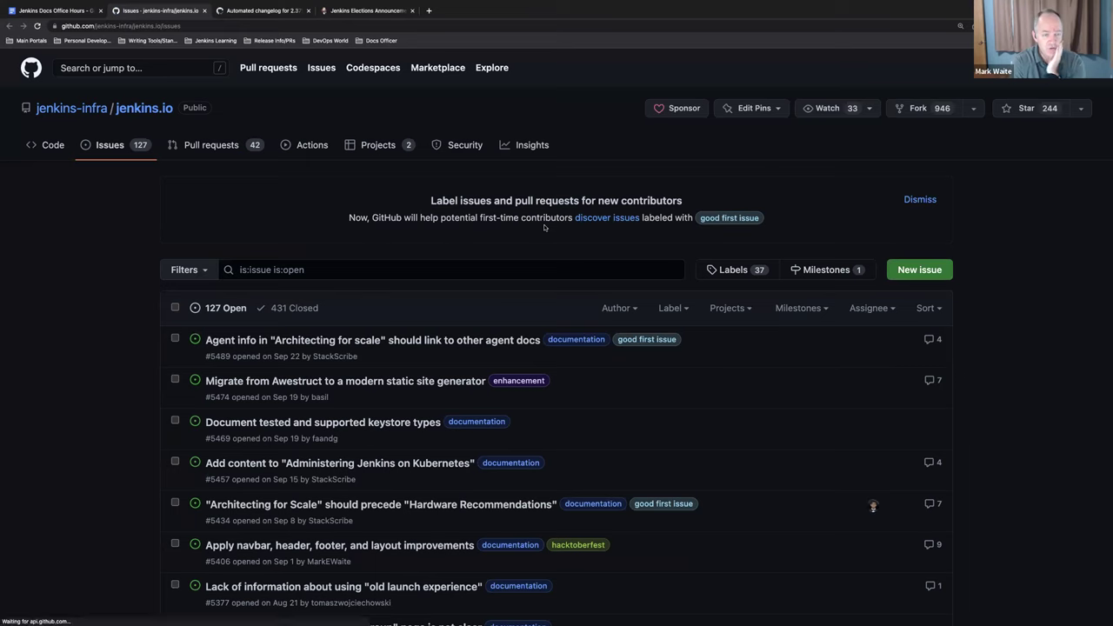
Step: Scroll through the list of 127 open jenkins.io issues
{"action": "scroll", "coordinate": [452, 233], "scroll_direction": "down", "scroll_amount": 3}
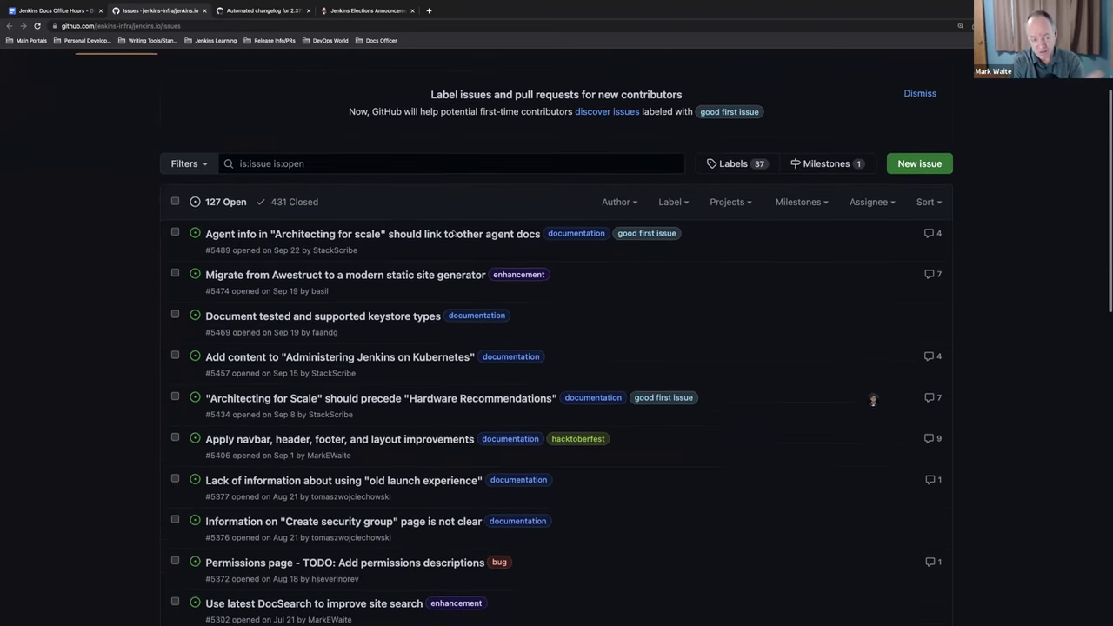
{"action": "scroll", "coordinate": [448, 231], "scroll_direction": "down", "scroll_amount": 1}
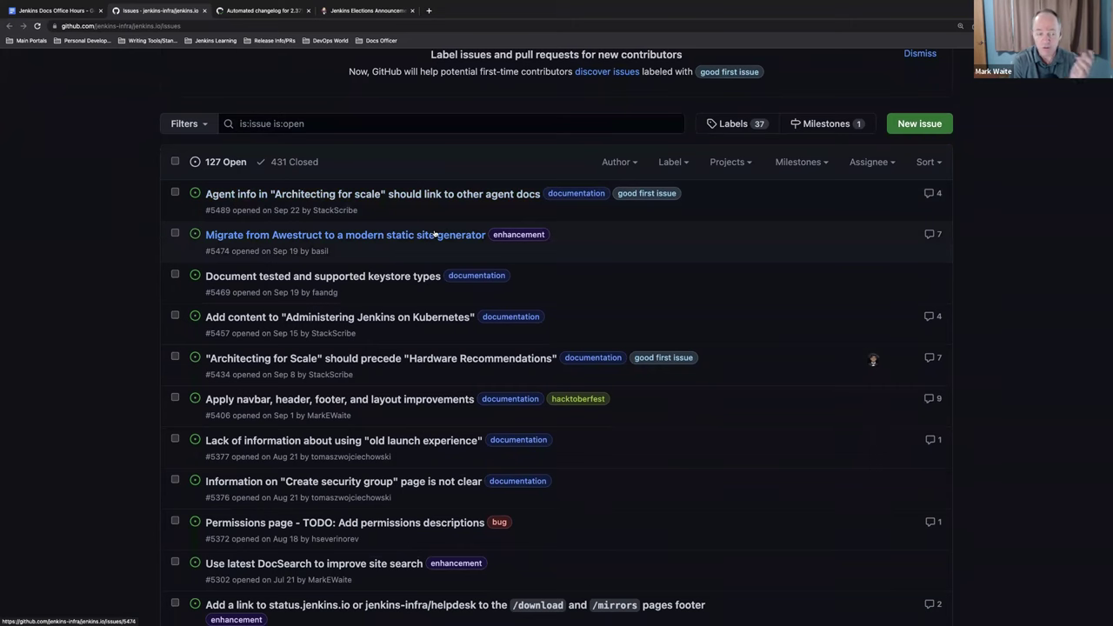
{"action": "scroll", "coordinate": [398, 241], "scroll_direction": "down", "scroll_amount": 2}
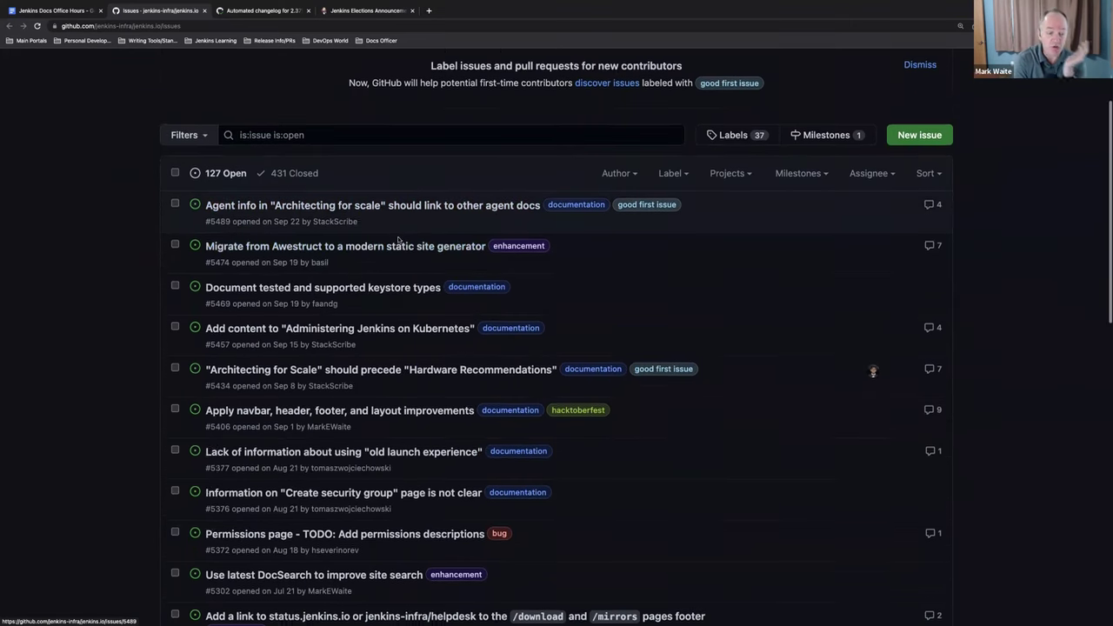
{"action": "scroll", "coordinate": [398, 241], "scroll_direction": "down", "scroll_amount": 10}
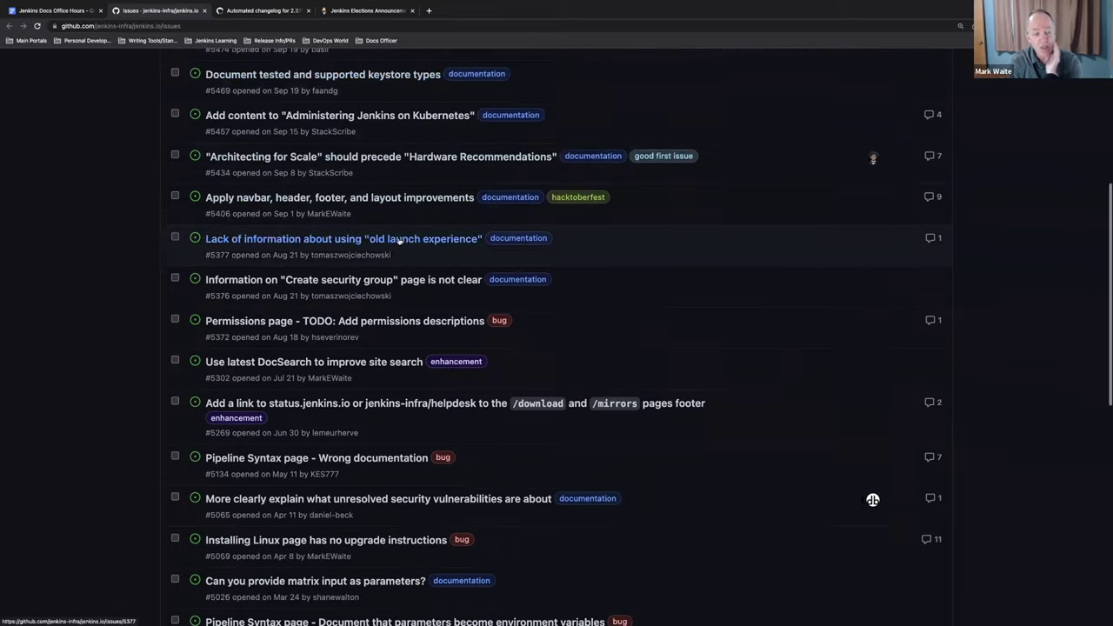
{"action": "scroll", "coordinate": [400, 240], "scroll_direction": "down", "scroll_amount": 6}
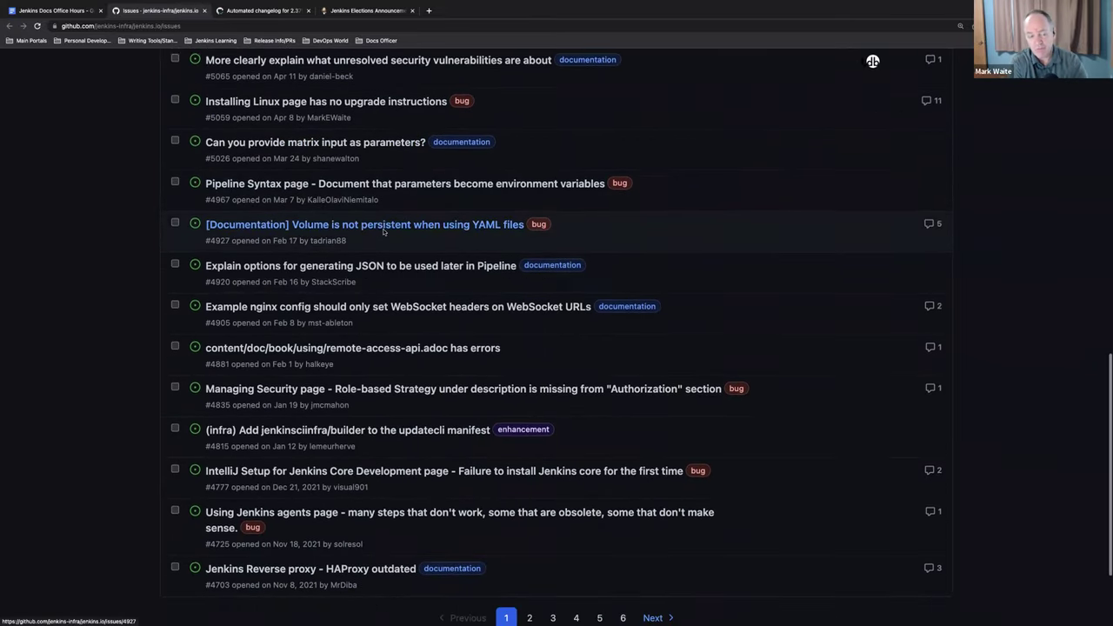
{"action": "scroll", "coordinate": [365, 252], "scroll_direction": "down", "scroll_amount": 1}
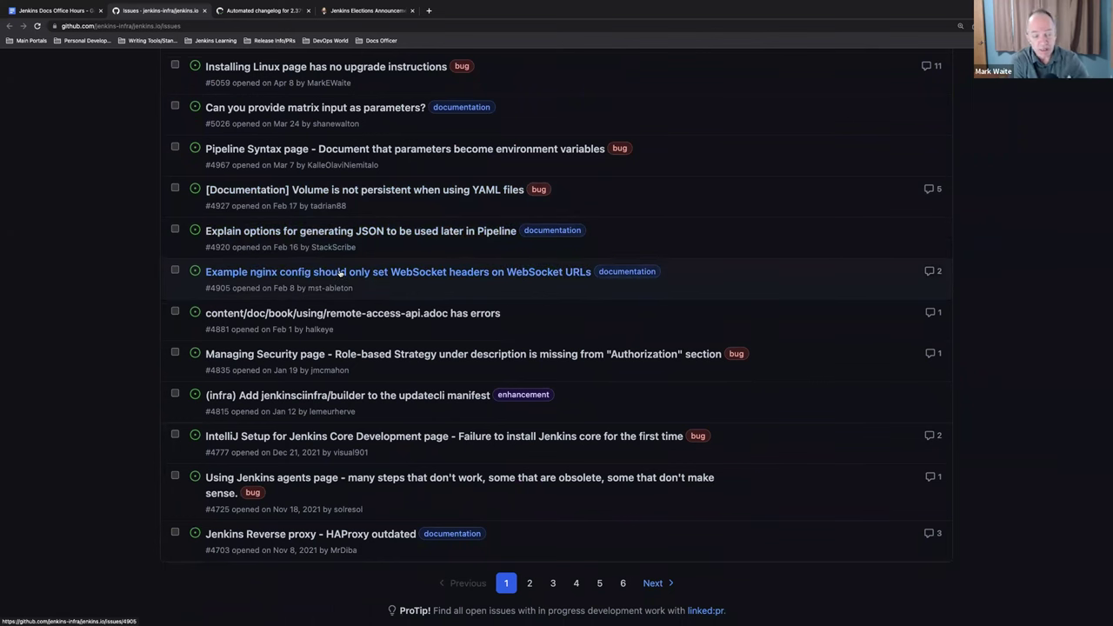
{"action": "scroll", "coordinate": [341, 272], "scroll_direction": "up", "scroll_amount": 3}
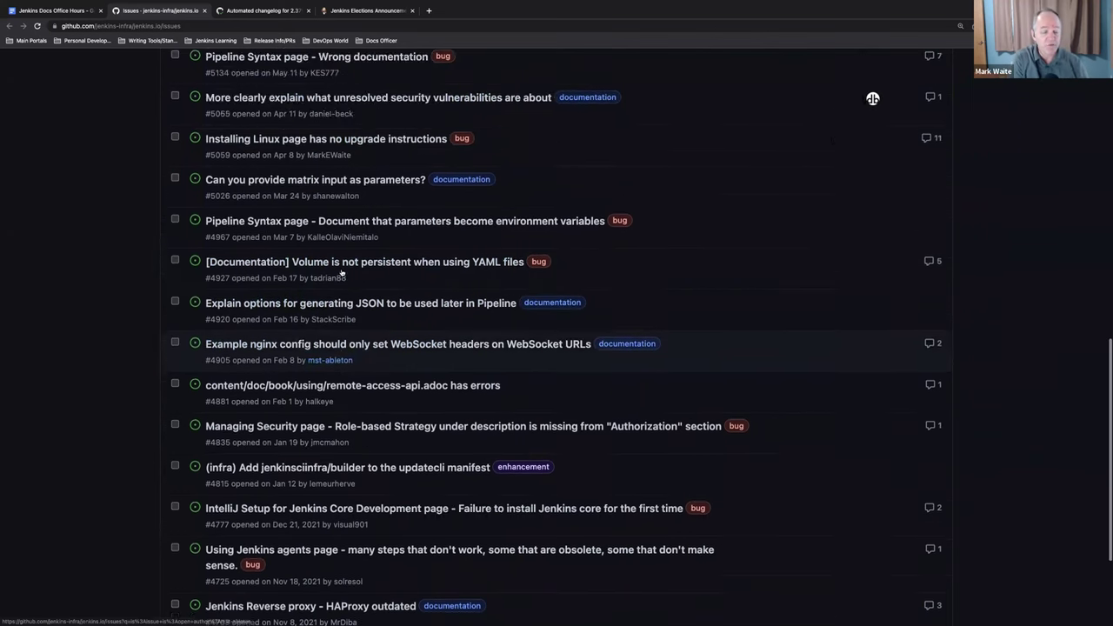
{"action": "scroll", "coordinate": [341, 272], "scroll_direction": "up", "scroll_amount": 12}
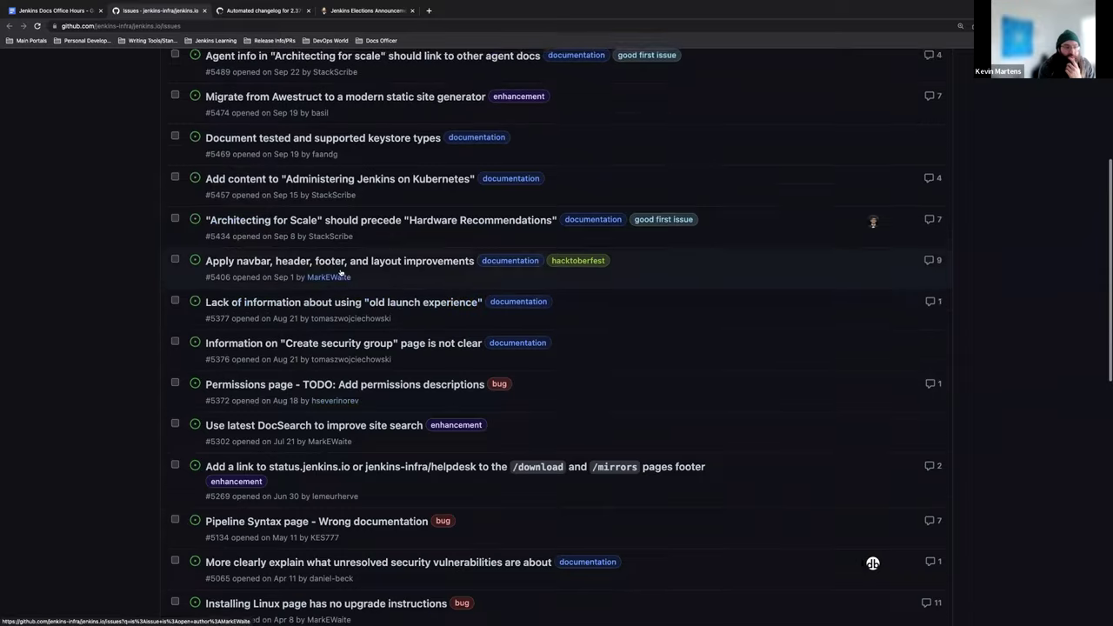
{"action": "scroll", "coordinate": [341, 275], "scroll_direction": "up", "scroll_amount": 5}
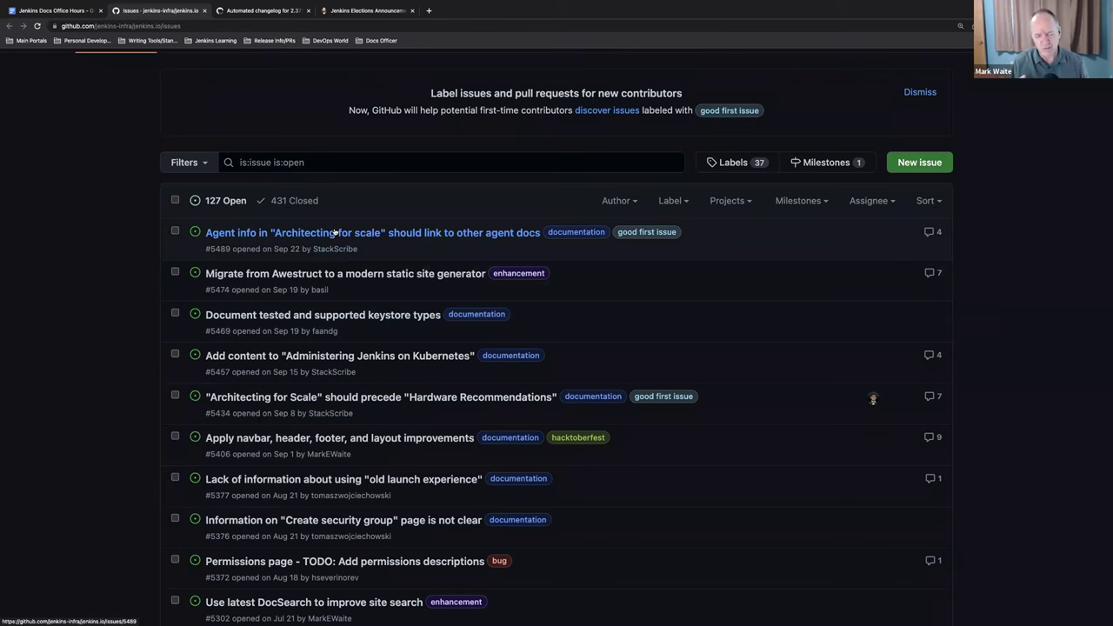
{"action": "scroll", "coordinate": [312, 219], "scroll_direction": "down", "scroll_amount": 15}
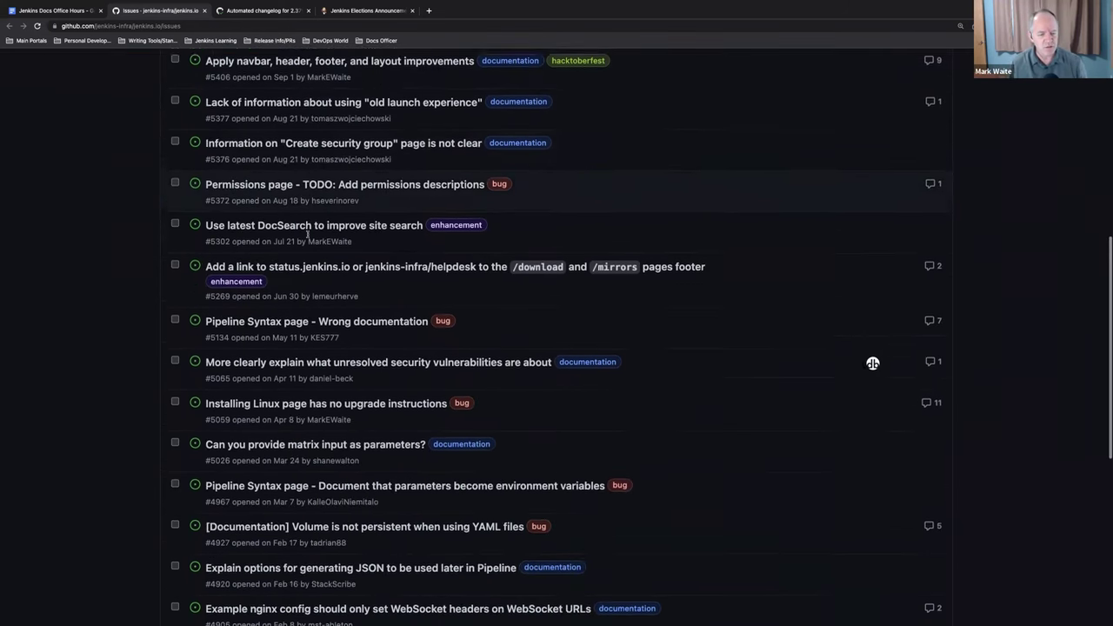
{"action": "scroll", "coordinate": [307, 233], "scroll_direction": "down", "scroll_amount": 7}
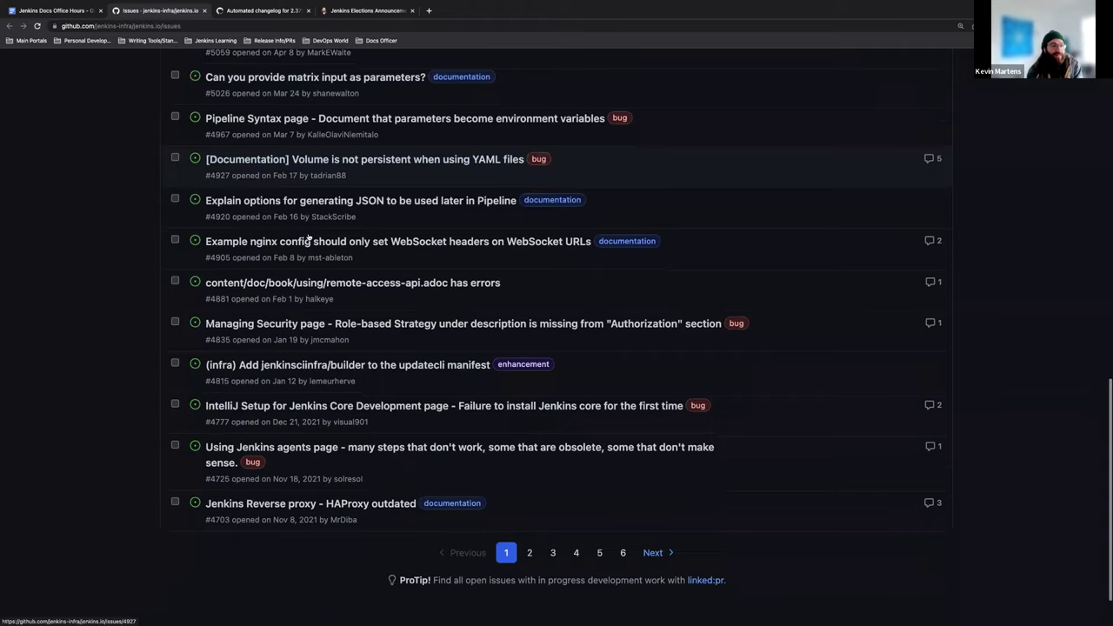
{"action": "scroll", "coordinate": [310, 226], "scroll_direction": "up", "scroll_amount": 4}
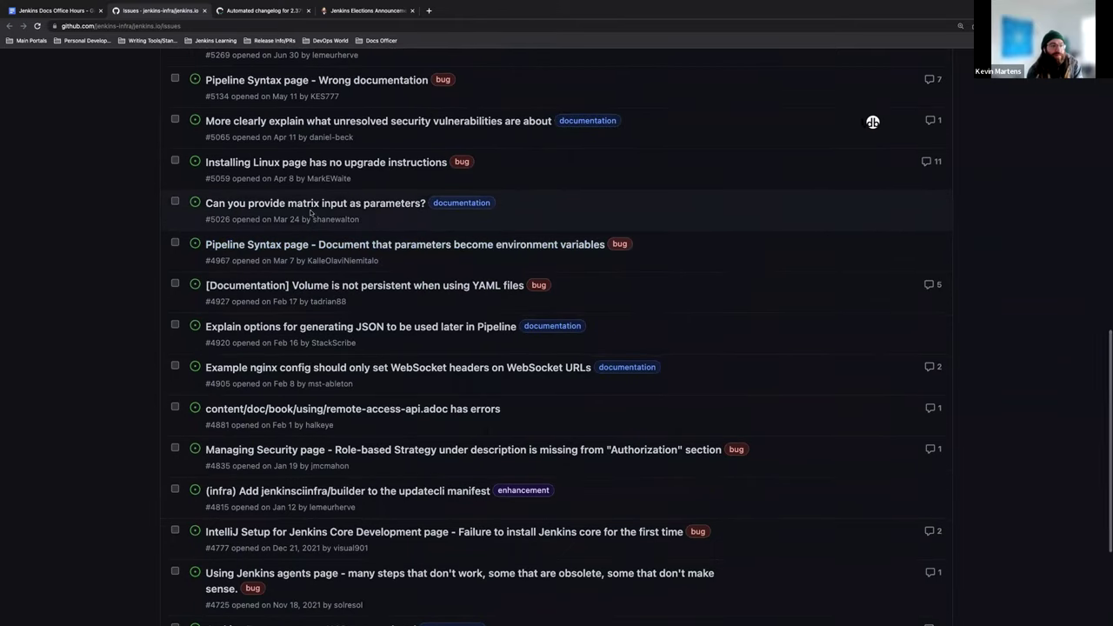
{"action": "scroll", "coordinate": [310, 208], "scroll_direction": "up", "scroll_amount": 3}
Step: Open issue #5059 'Installing Linux page has no upgrade instructions' and read back through its comments
{"action": "left_click", "coordinate": [311, 260]}
{"action": "scroll", "coordinate": [362, 248], "scroll_direction": "down", "scroll_amount": 6}
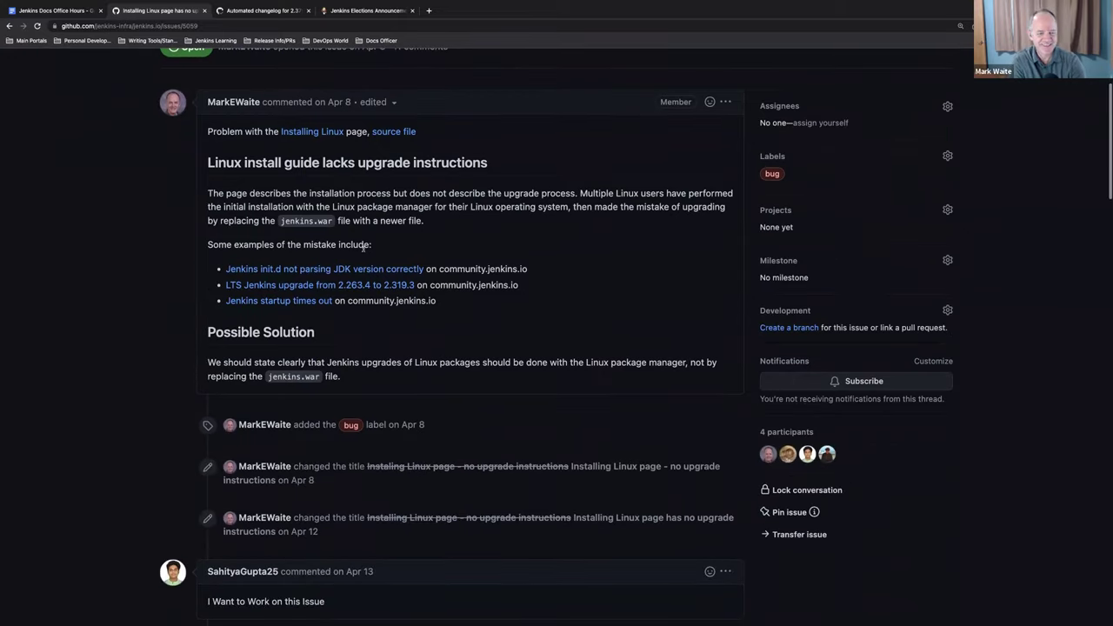
{"action": "scroll", "coordinate": [363, 249], "scroll_direction": "down", "scroll_amount": 7}
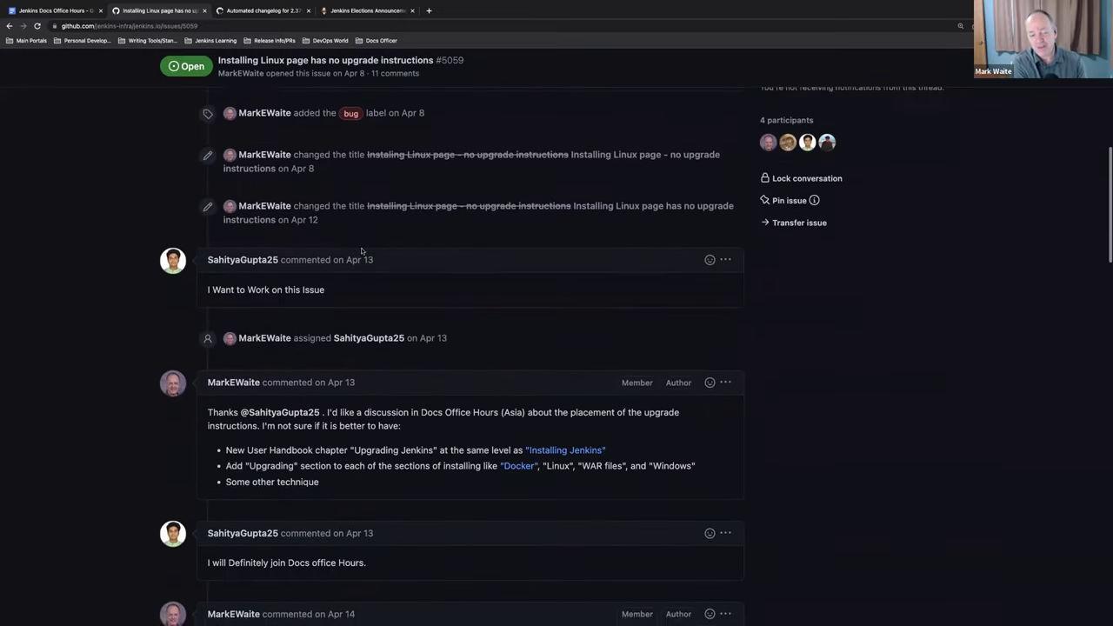
{"action": "scroll", "coordinate": [358, 252], "scroll_direction": "up", "scroll_amount": 9}
{"action": "scroll", "coordinate": [358, 253], "scroll_direction": "up", "scroll_amount": 2}
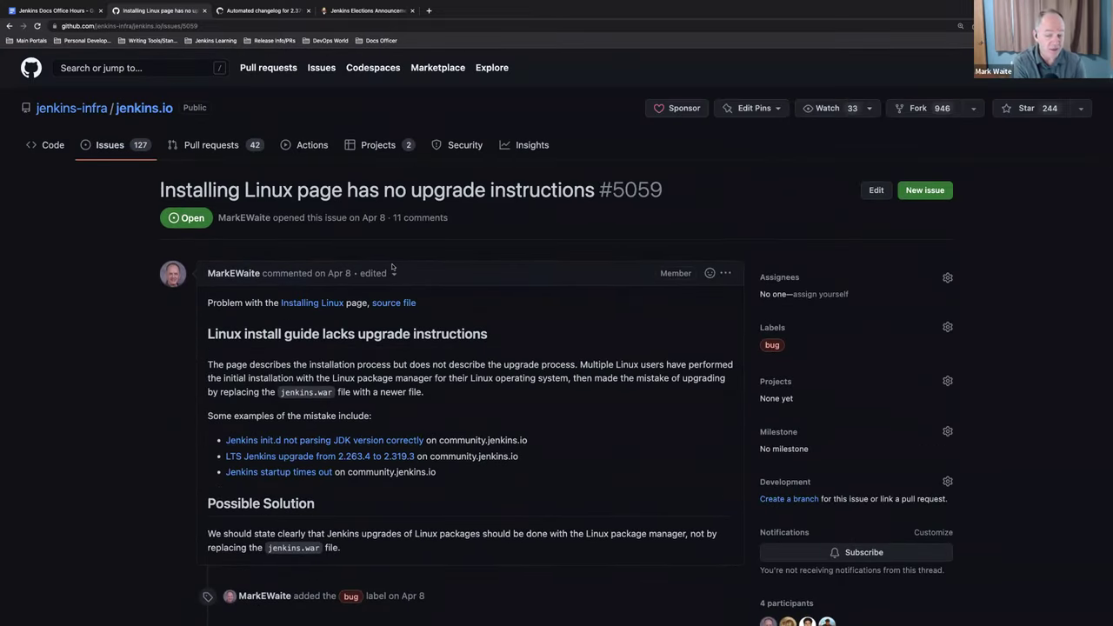
{"action": "scroll", "coordinate": [391, 266], "scroll_direction": "down", "scroll_amount": 12}
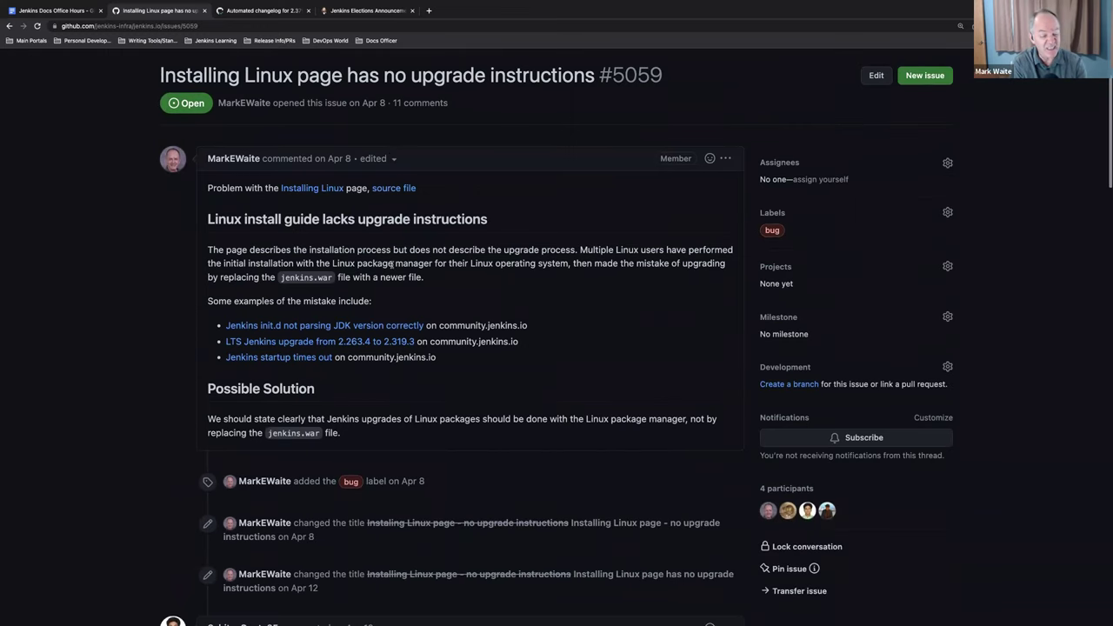
{"action": "scroll", "coordinate": [391, 267], "scroll_direction": "down", "scroll_amount": 18}
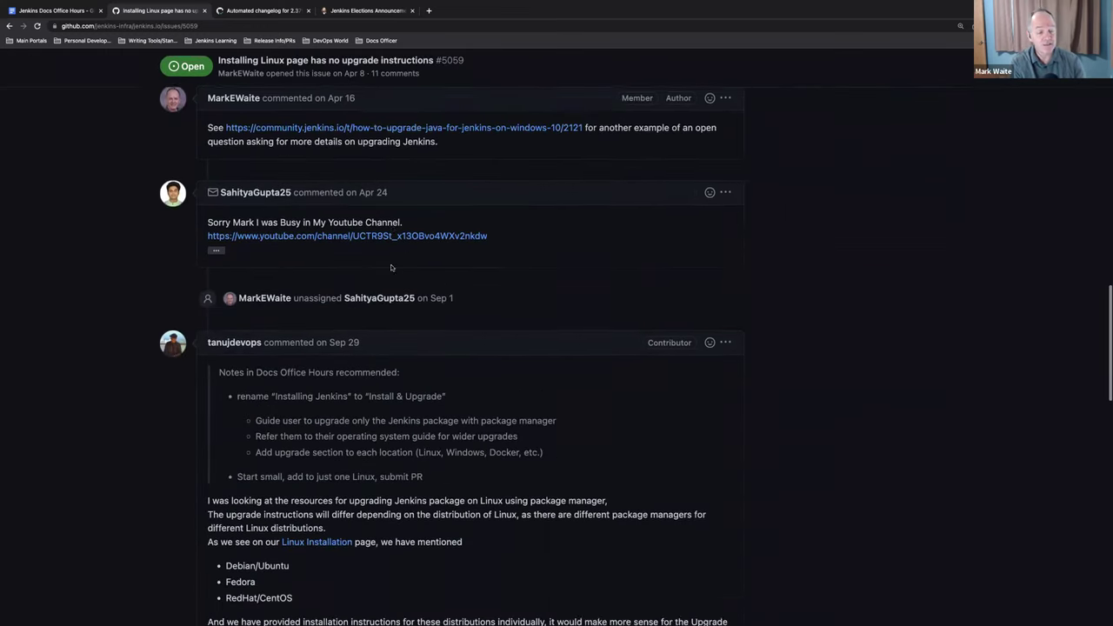
{"action": "scroll", "coordinate": [391, 266], "scroll_direction": "down", "scroll_amount": 10}
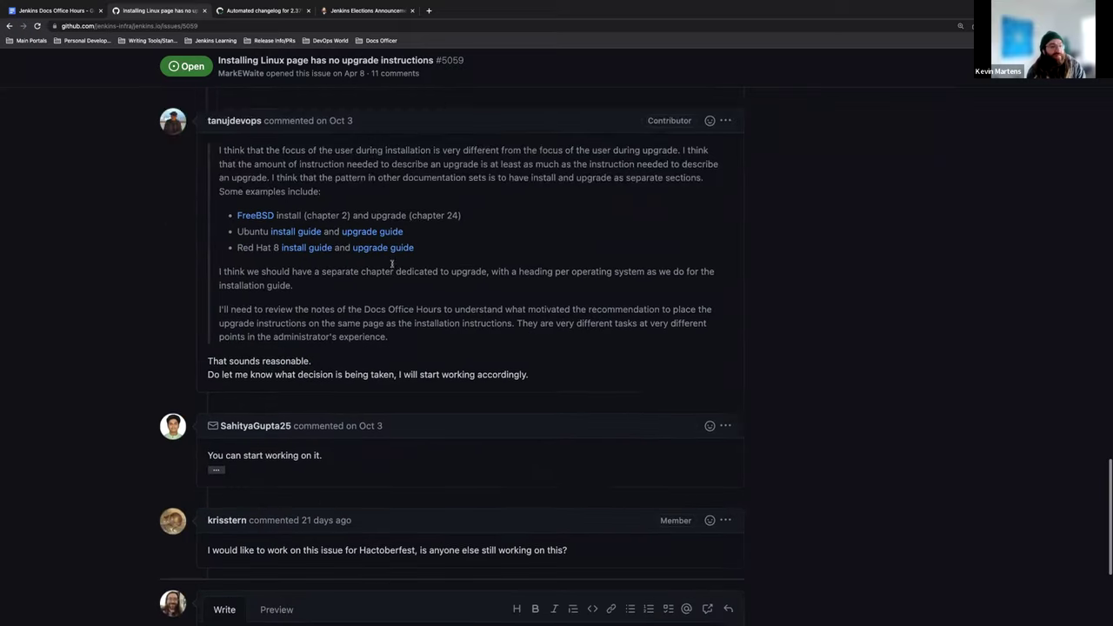
{"action": "scroll", "coordinate": [391, 267], "scroll_direction": "down", "scroll_amount": 5}
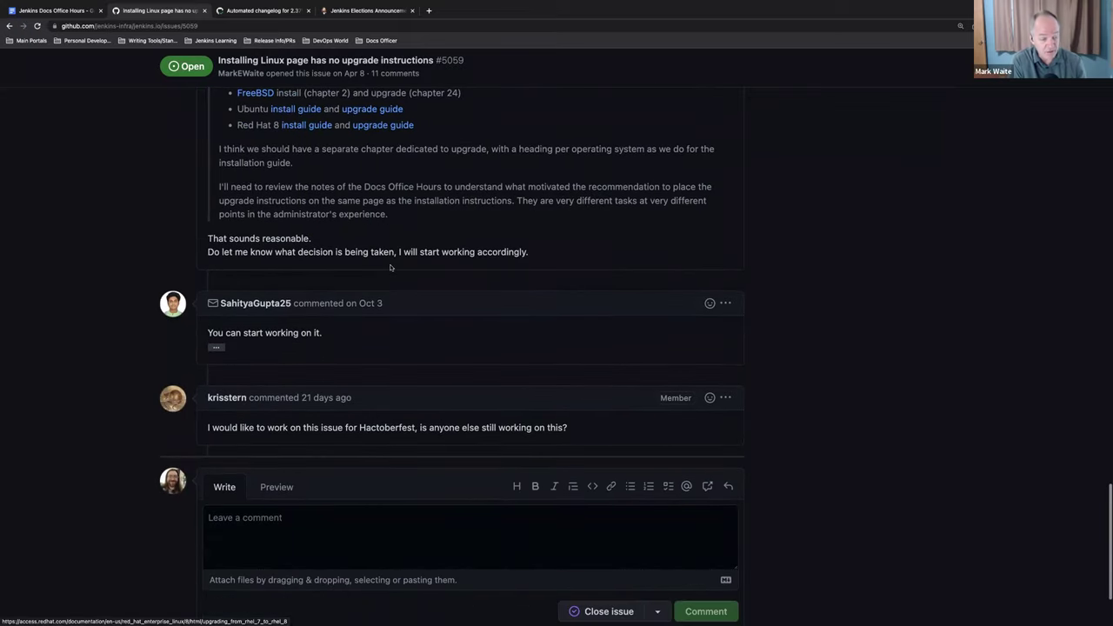
{"action": "scroll", "coordinate": [391, 267], "scroll_direction": "down", "scroll_amount": 1}
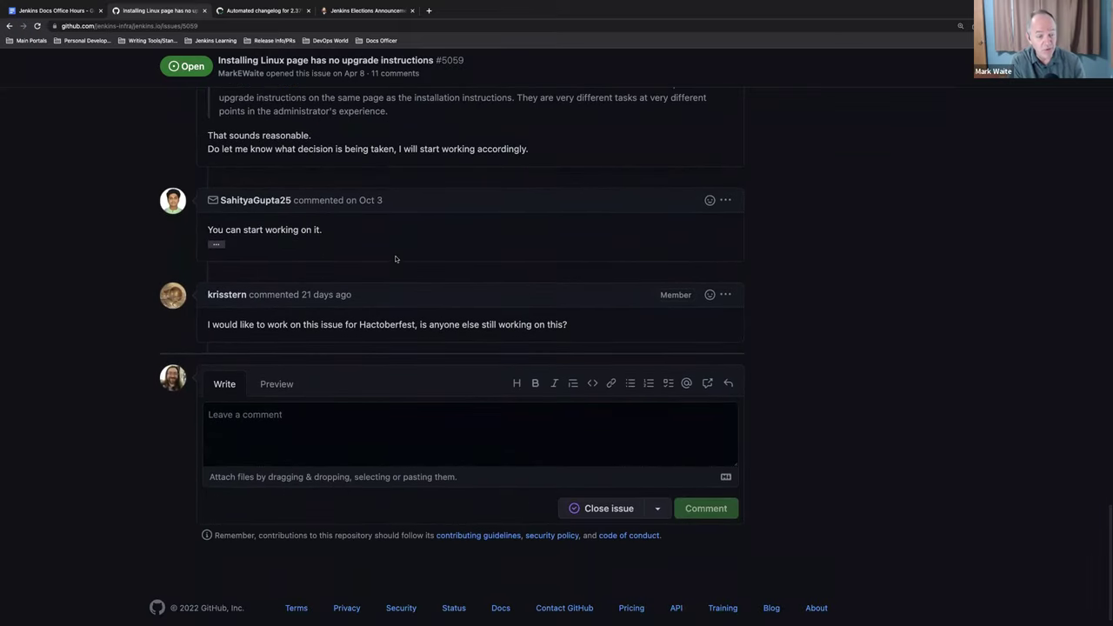
{"action": "scroll", "coordinate": [405, 282], "scroll_direction": "up", "scroll_amount": 9}
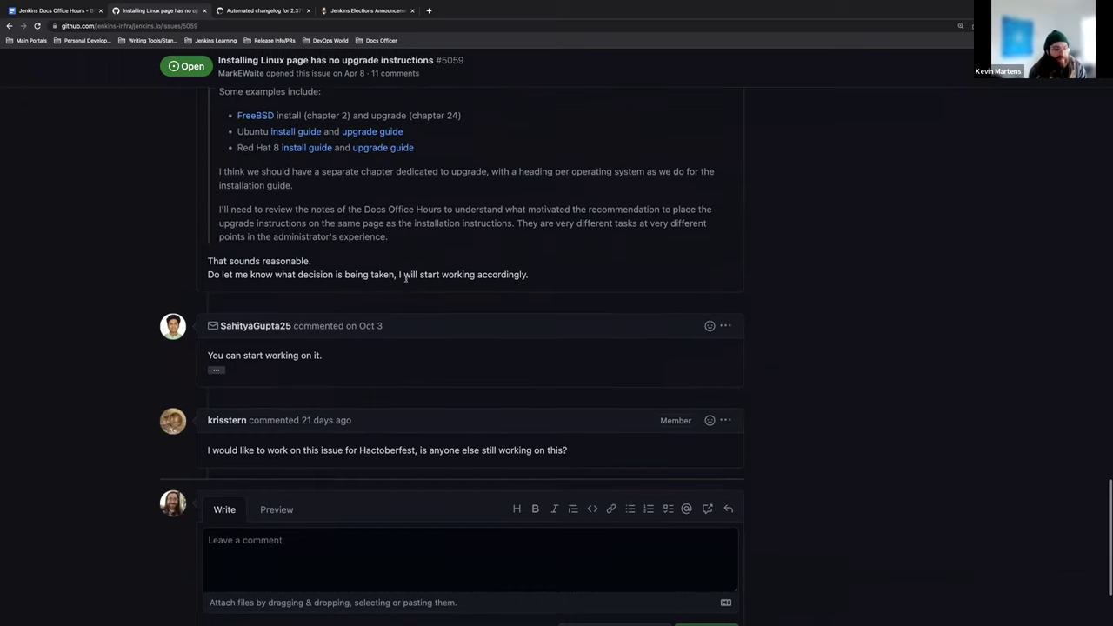
{"action": "scroll", "coordinate": [403, 281], "scroll_direction": "up", "scroll_amount": 15}
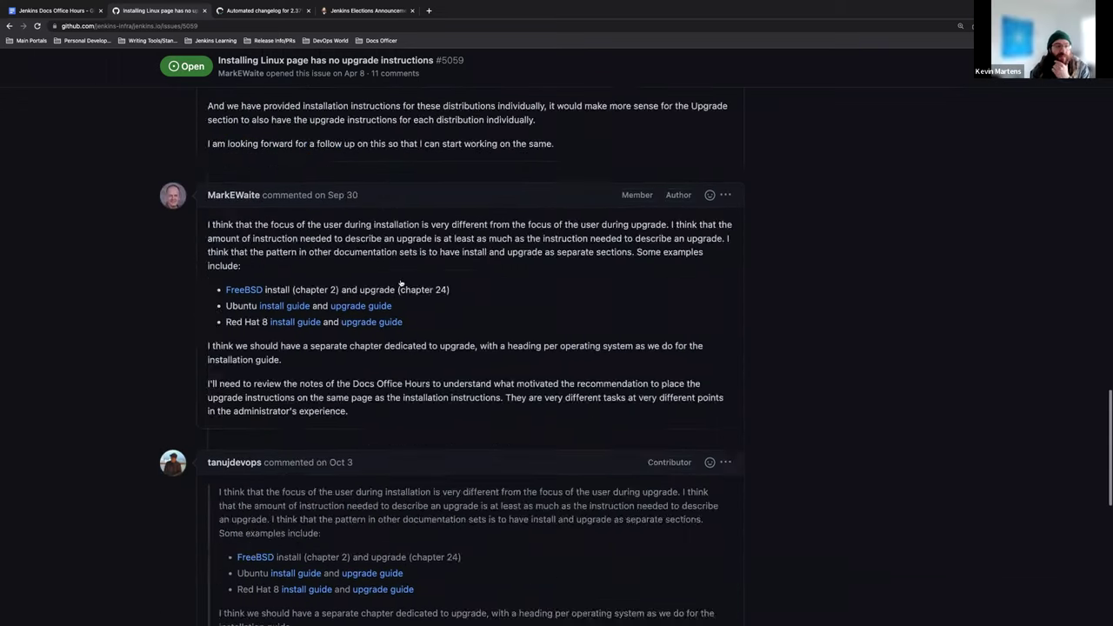
Step: Back in the notes, dismiss the issue reports link preview and move to the Jira issue reports line
{"action": "left_click", "coordinate": [60, 33]}
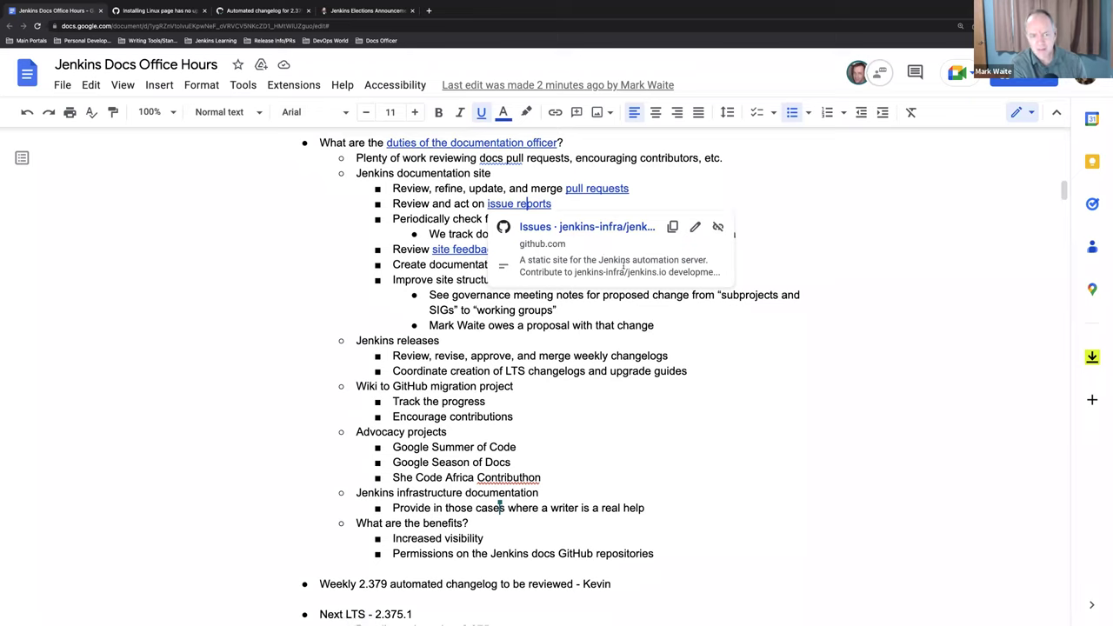
{"action": "left_click", "coordinate": [594, 214]}
{"action": "key", "text": "Up"}
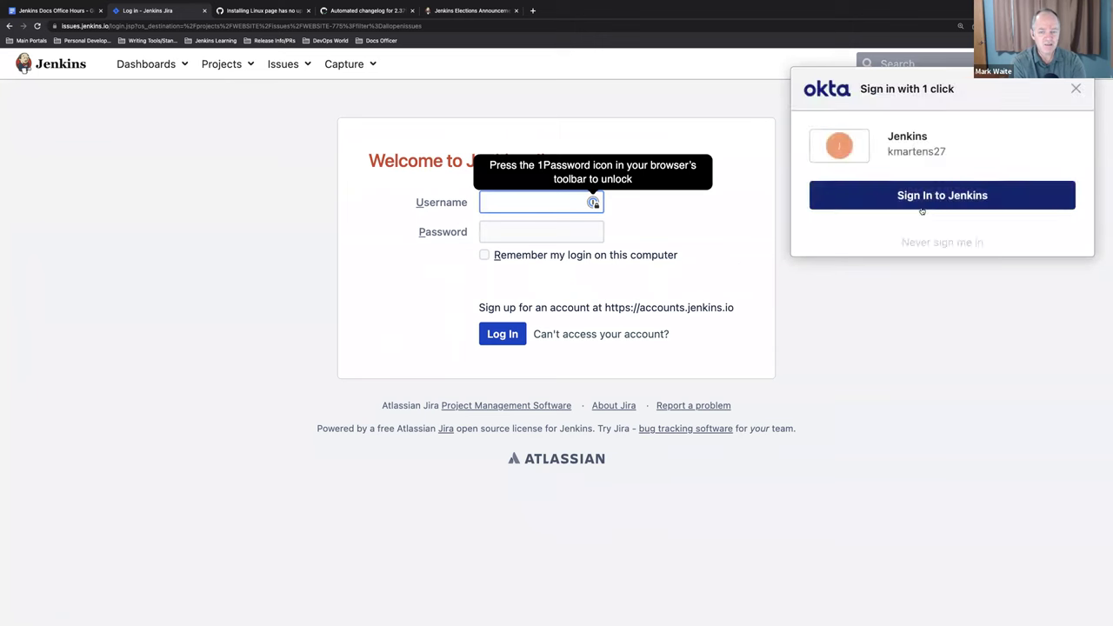
Step: Sign in to Jenkins Jira, scan the priority-ordered WEBSITE issues, and open the Order by field list
{"action": "left_click", "coordinate": [921, 206]}
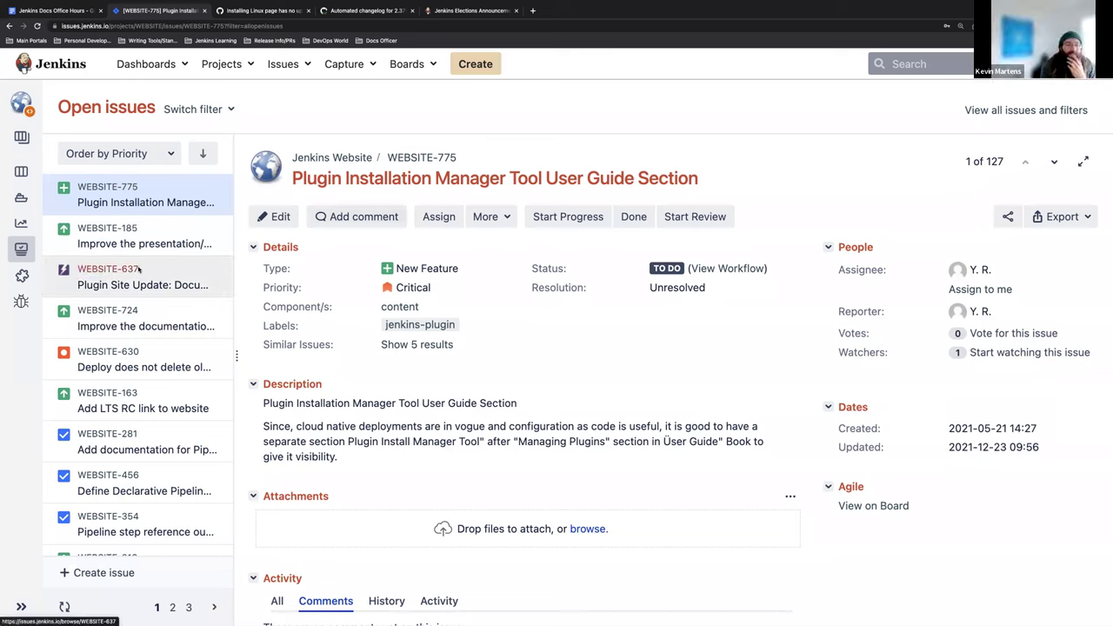
{"action": "scroll", "coordinate": [139, 271], "scroll_direction": "down", "scroll_amount": 3}
{"action": "scroll", "coordinate": [139, 271], "scroll_direction": "down", "scroll_amount": 15}
{"action": "scroll", "coordinate": [139, 271], "scroll_direction": "down", "scroll_amount": 11}
{"action": "scroll", "coordinate": [139, 271], "scroll_direction": "up", "scroll_amount": 17}
{"action": "scroll", "coordinate": [139, 270], "scroll_direction": "up", "scroll_amount": 12}
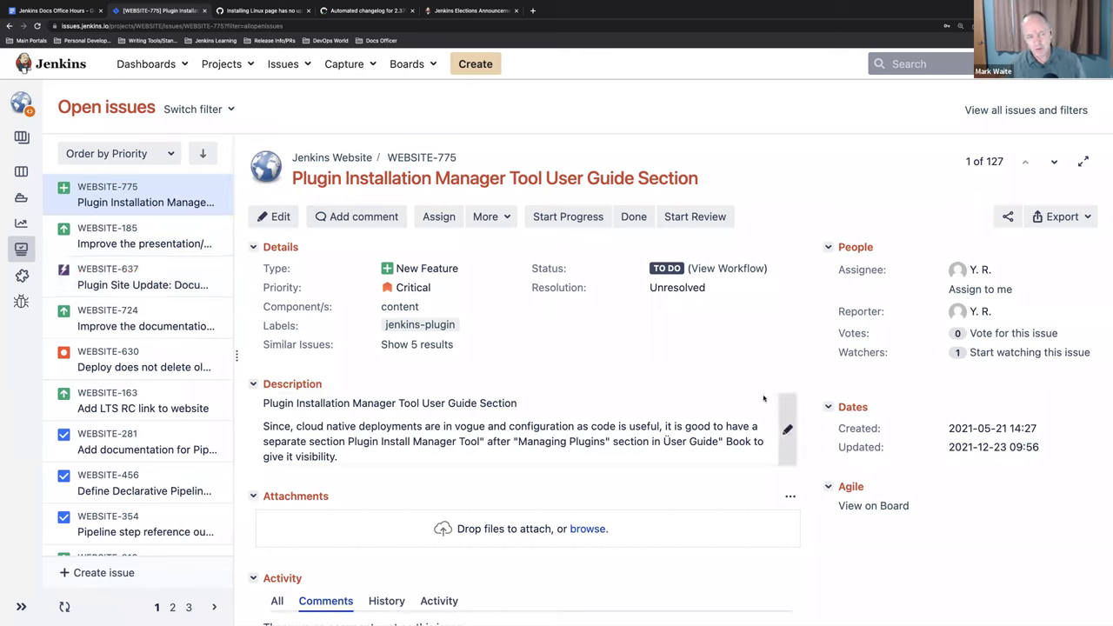
{"action": "left_click", "coordinate": [113, 153]}
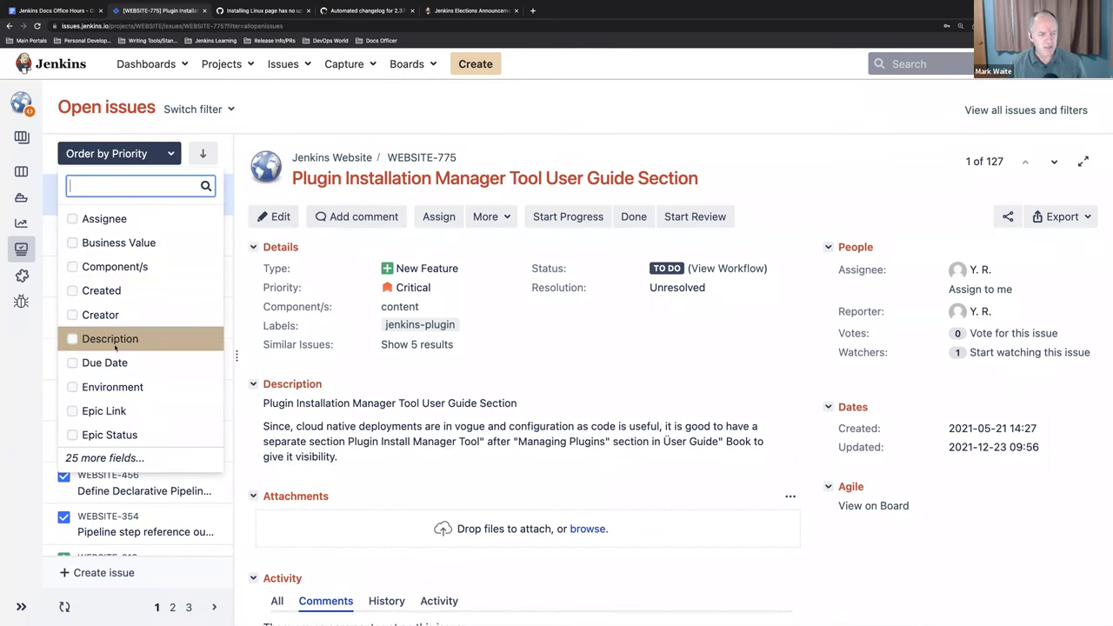
Step: Sort the open WEBSITE issues by Created and open WEBSITE-795 'Display artifact id on plugin page'
{"action": "left_click", "coordinate": [105, 290]}
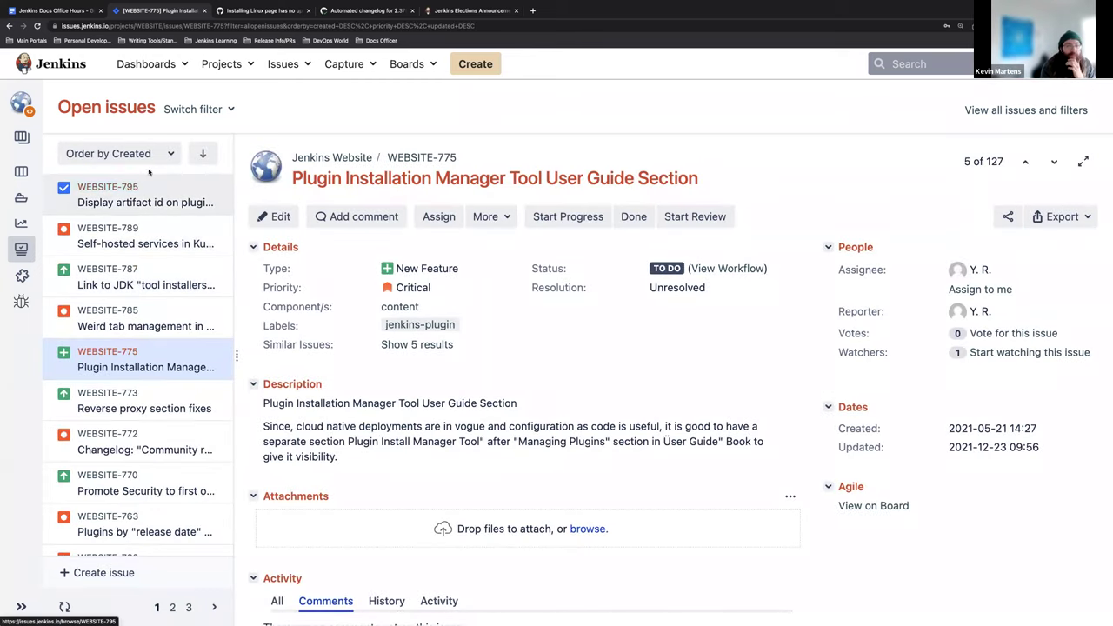
{"action": "left_click", "coordinate": [198, 203]}
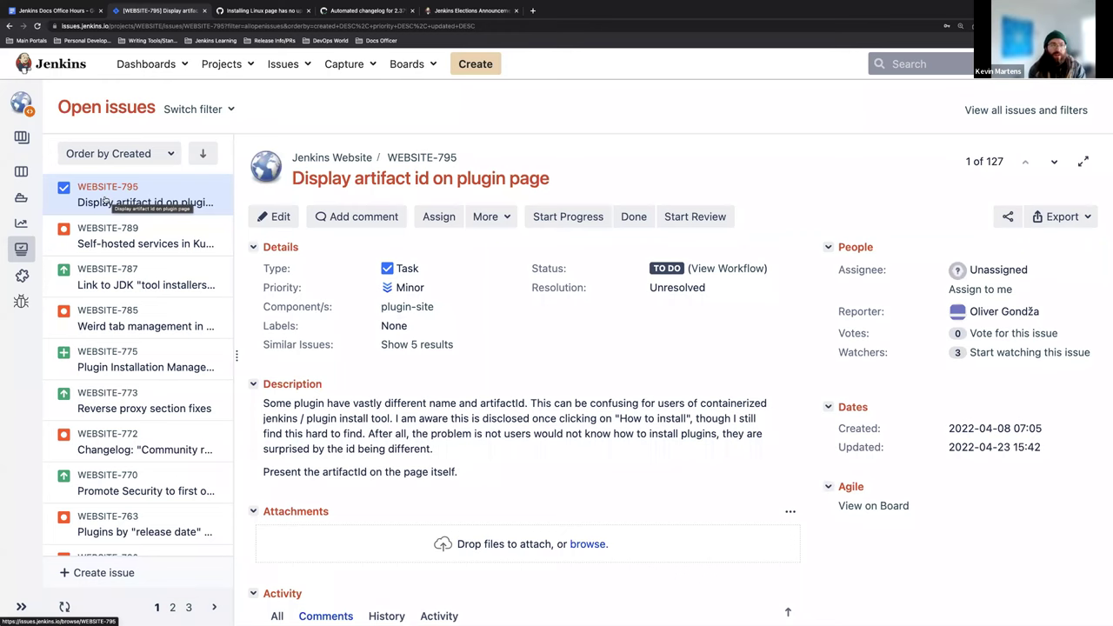
{"action": "mouse_move", "coordinate": [285, 7]}
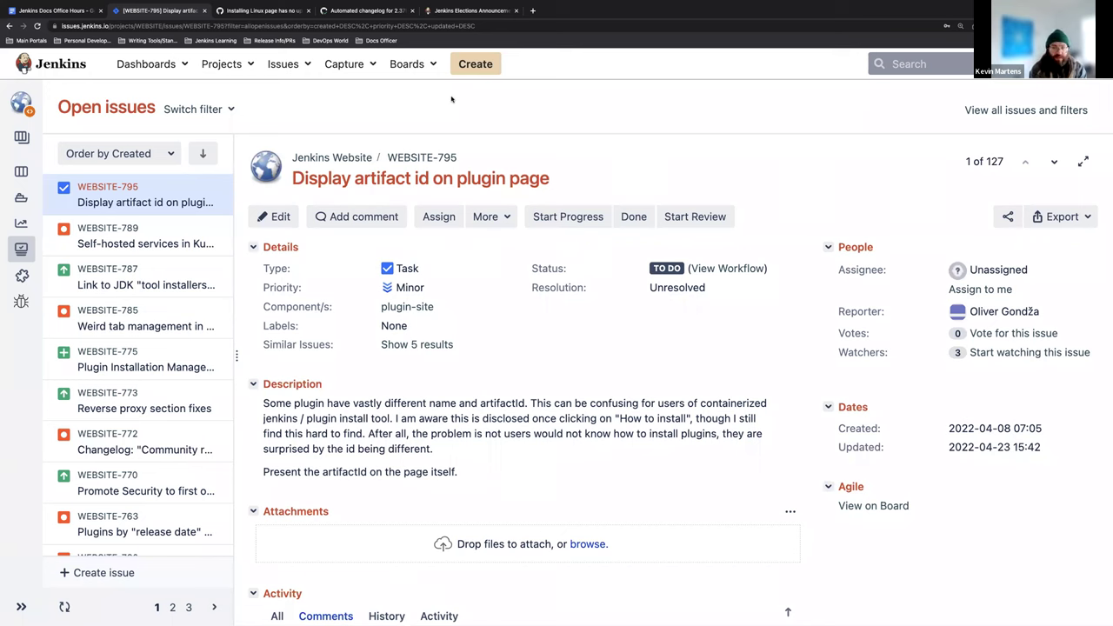
Step: Switch back to the Jenkins Docs Office Hours notes at the documentation officer duties
{"action": "left_click", "coordinate": [72, 18]}
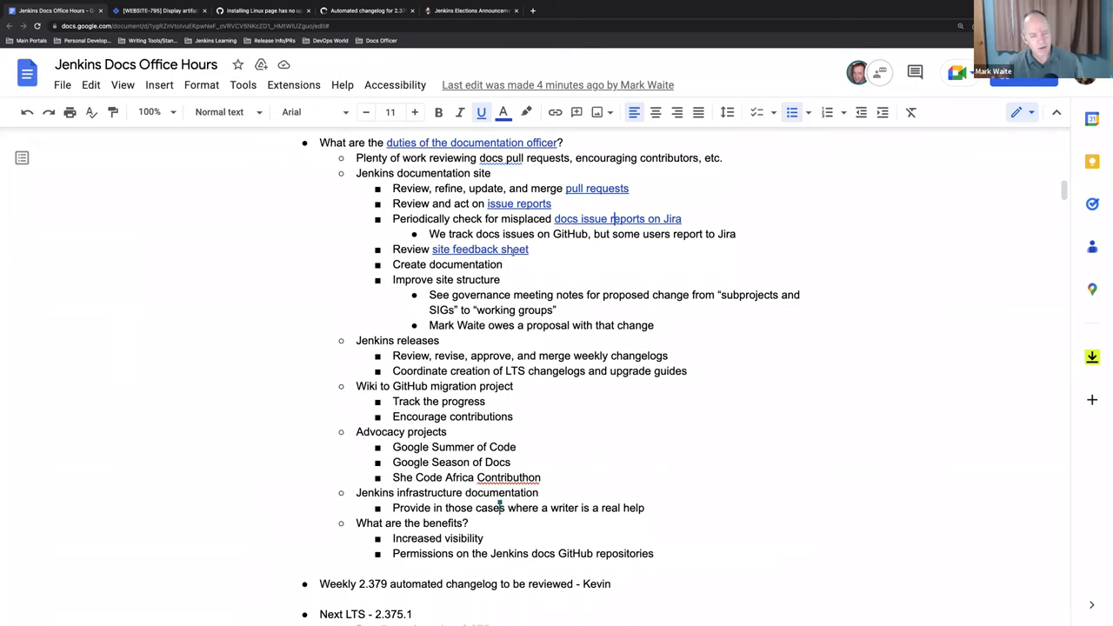
Step: Open the linked site feedback spreadsheet and scroll through its responses
{"action": "left_click", "coordinate": [513, 250]}
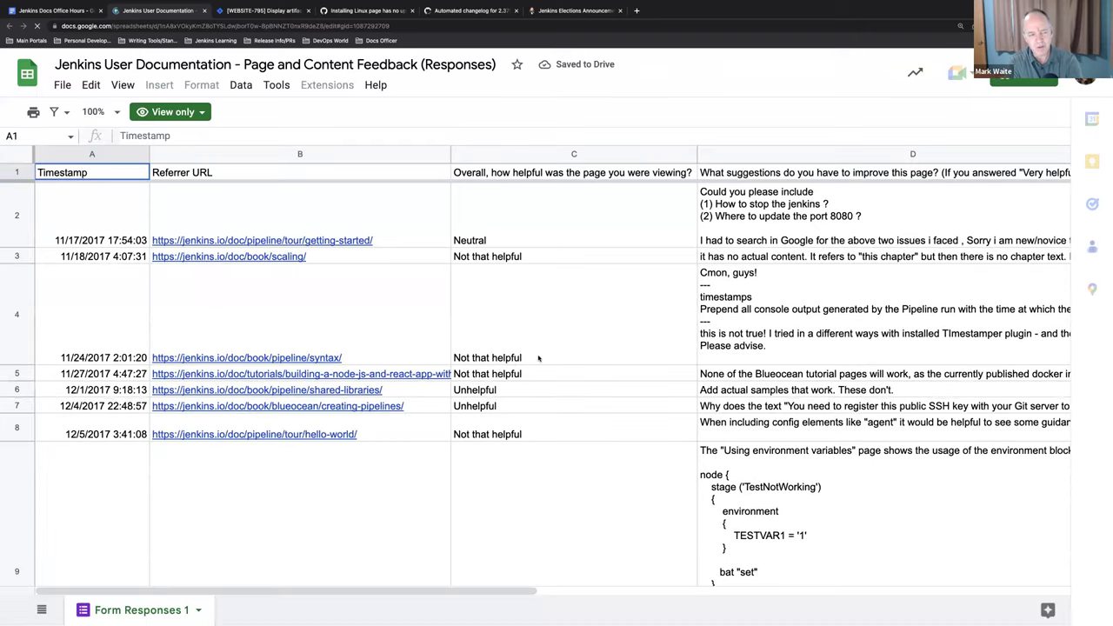
{"action": "scroll", "coordinate": [539, 357], "scroll_direction": "down", "scroll_amount": 3}
{"action": "scroll", "coordinate": [538, 357], "scroll_direction": "up", "scroll_amount": 3}
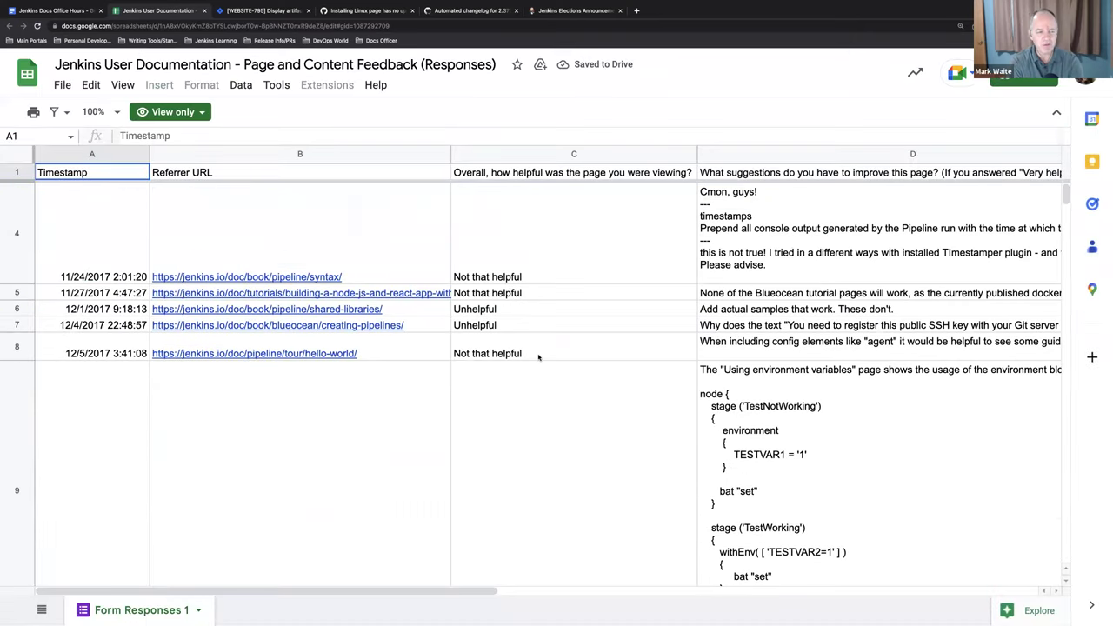
{"action": "scroll", "coordinate": [538, 357], "scroll_direction": "down", "scroll_amount": 5}
{"action": "scroll", "coordinate": [538, 358], "scroll_direction": "down", "scroll_amount": 4}
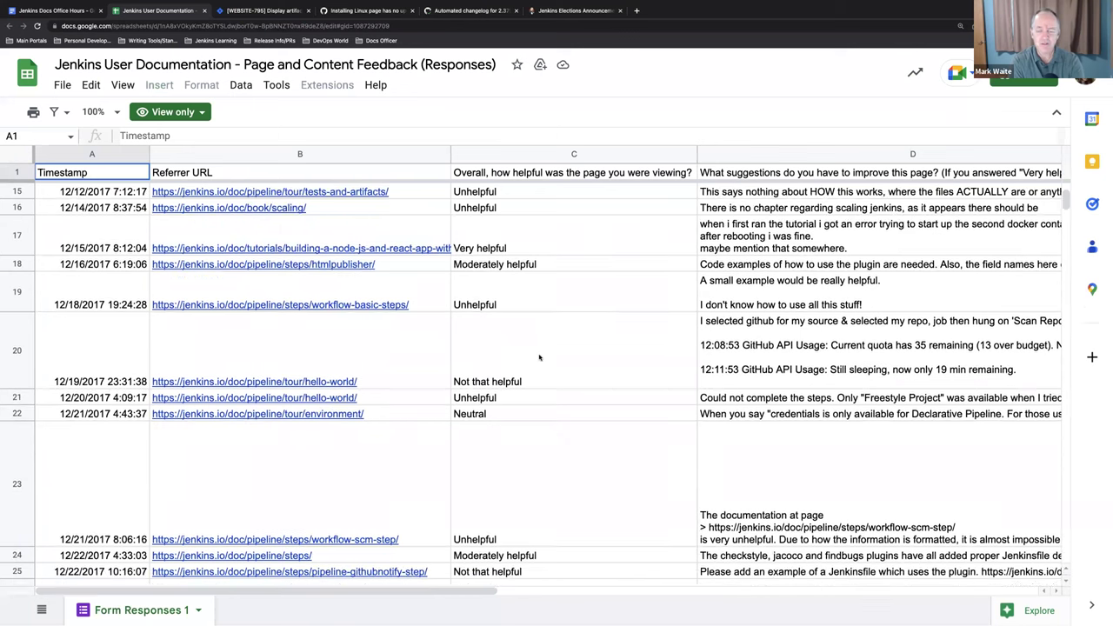
{"action": "scroll", "coordinate": [537, 356], "scroll_direction": "down", "scroll_amount": 1}
{"action": "scroll", "coordinate": [537, 355], "scroll_direction": "down", "scroll_amount": 10}
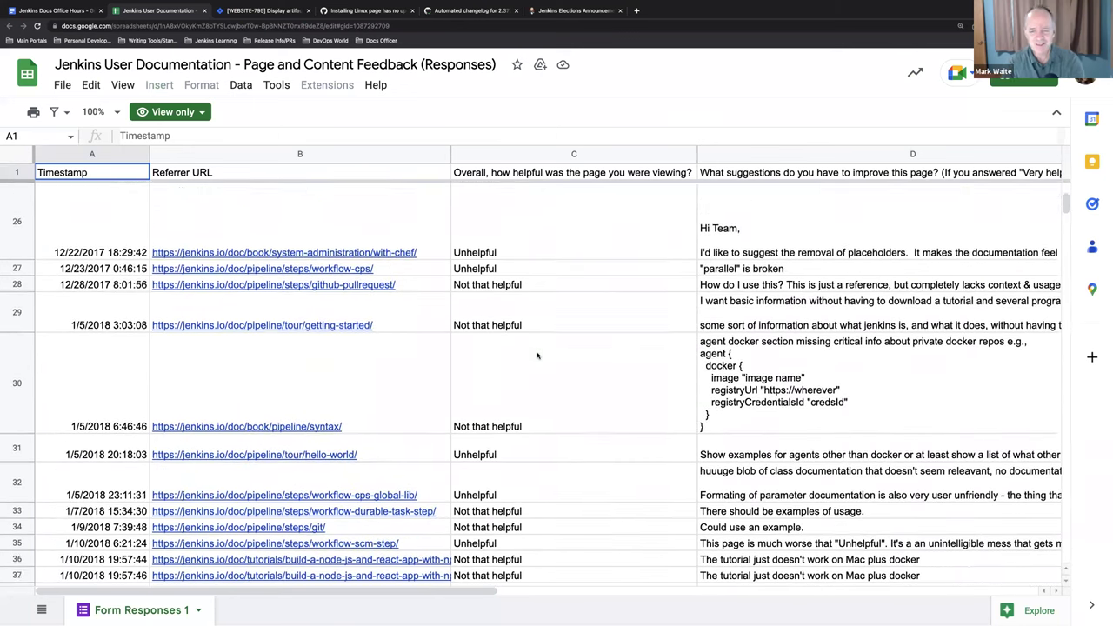
{"action": "scroll", "coordinate": [537, 356], "scroll_direction": "down", "scroll_amount": 8}
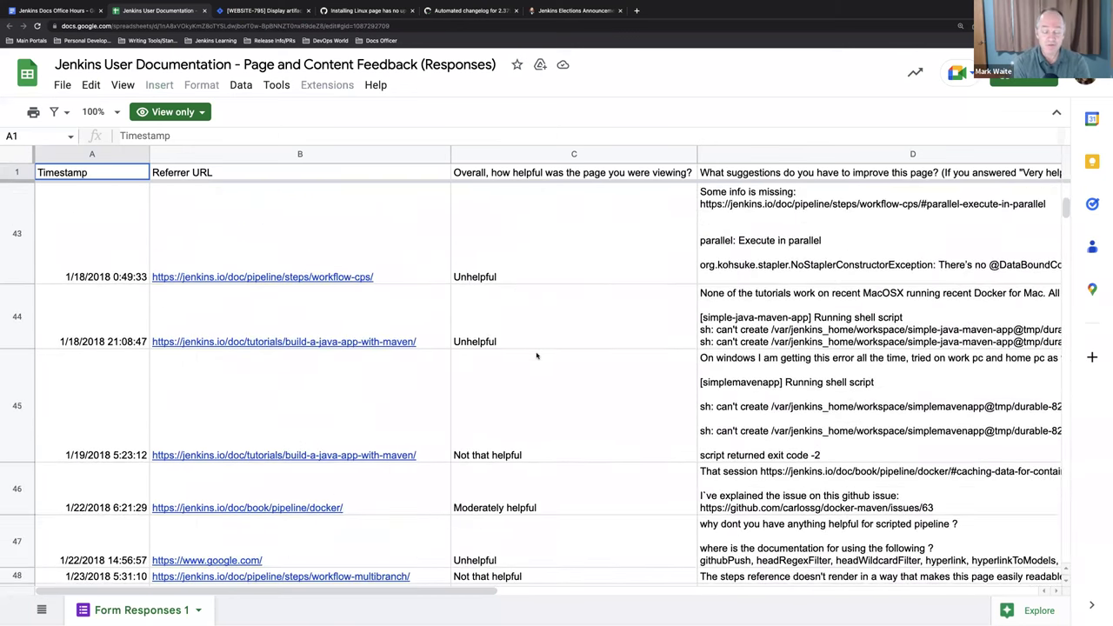
{"action": "scroll", "coordinate": [538, 355], "scroll_direction": "down", "scroll_amount": 3}
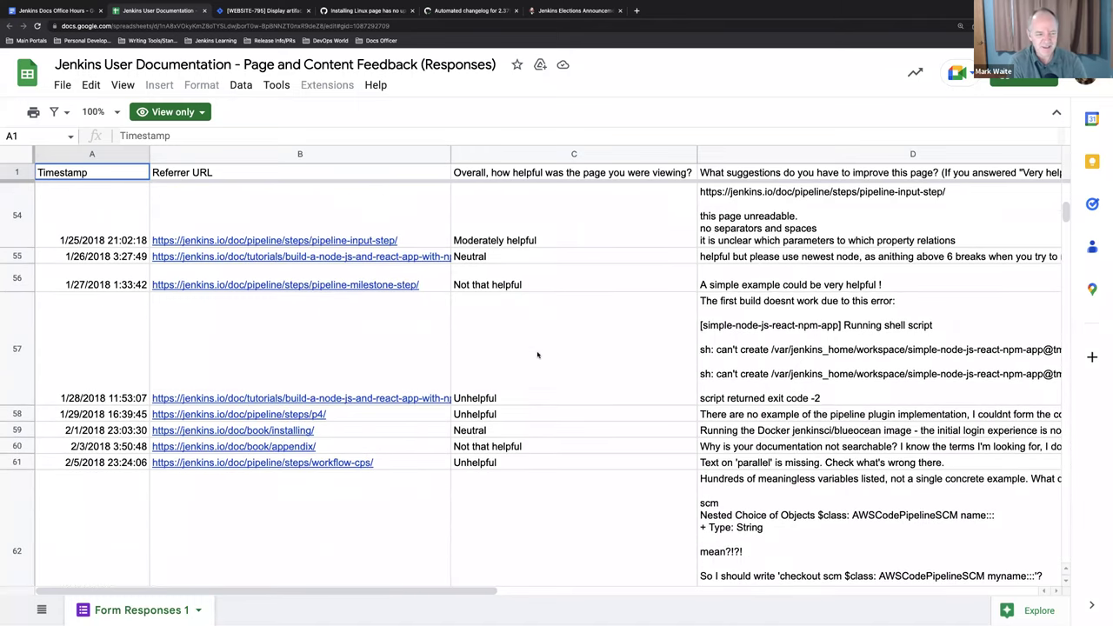
{"action": "scroll", "coordinate": [537, 355], "scroll_direction": "up", "scroll_amount": 1}
{"action": "scroll", "coordinate": [540, 357], "scroll_direction": "down", "scroll_amount": 4}
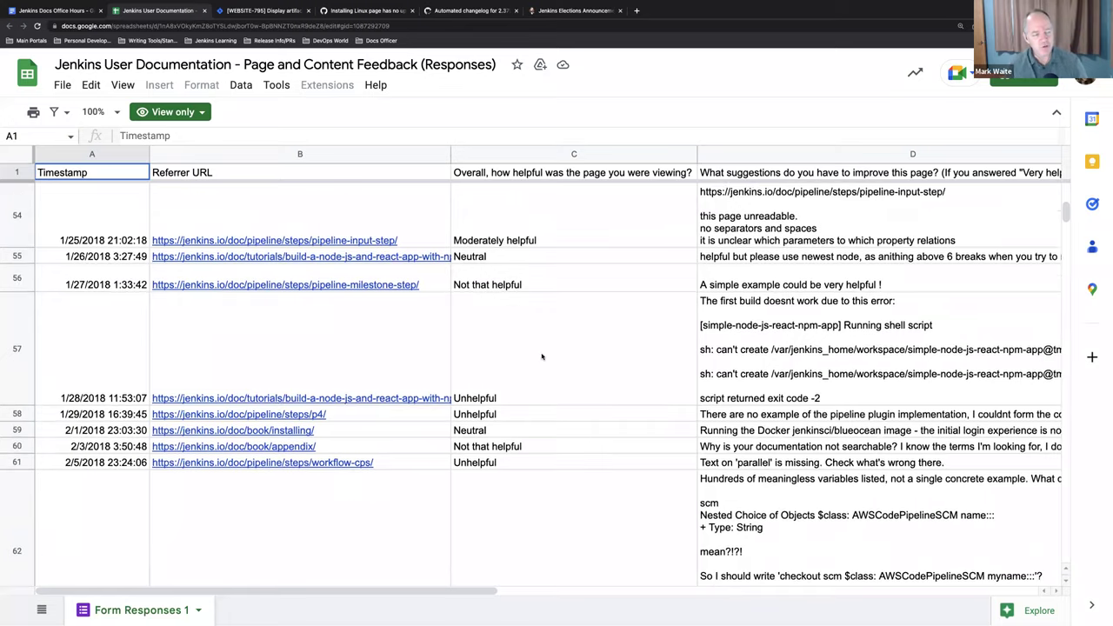
{"action": "scroll", "coordinate": [541, 356], "scroll_direction": "down", "scroll_amount": 2}
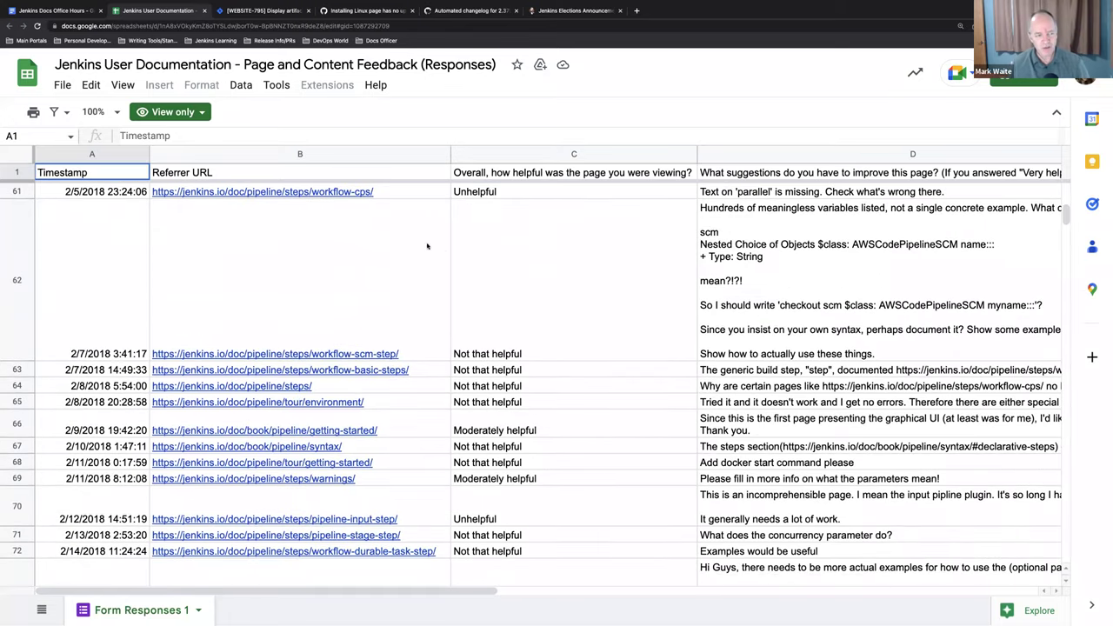
{"action": "left_click", "coordinate": [27, 73]}
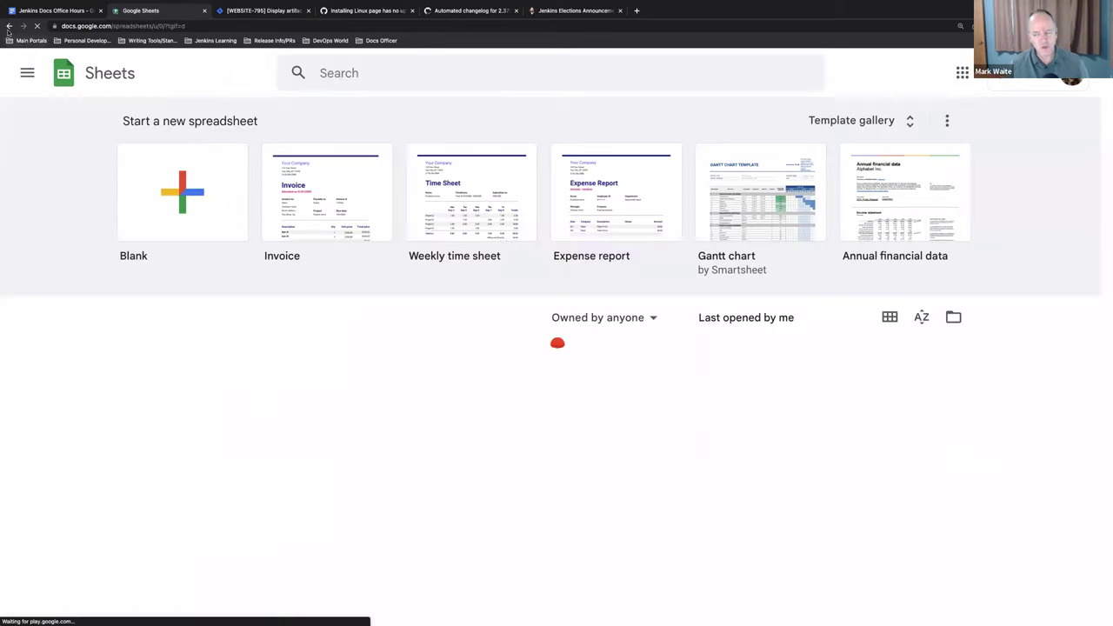
{"action": "left_click", "coordinate": [8, 28]}
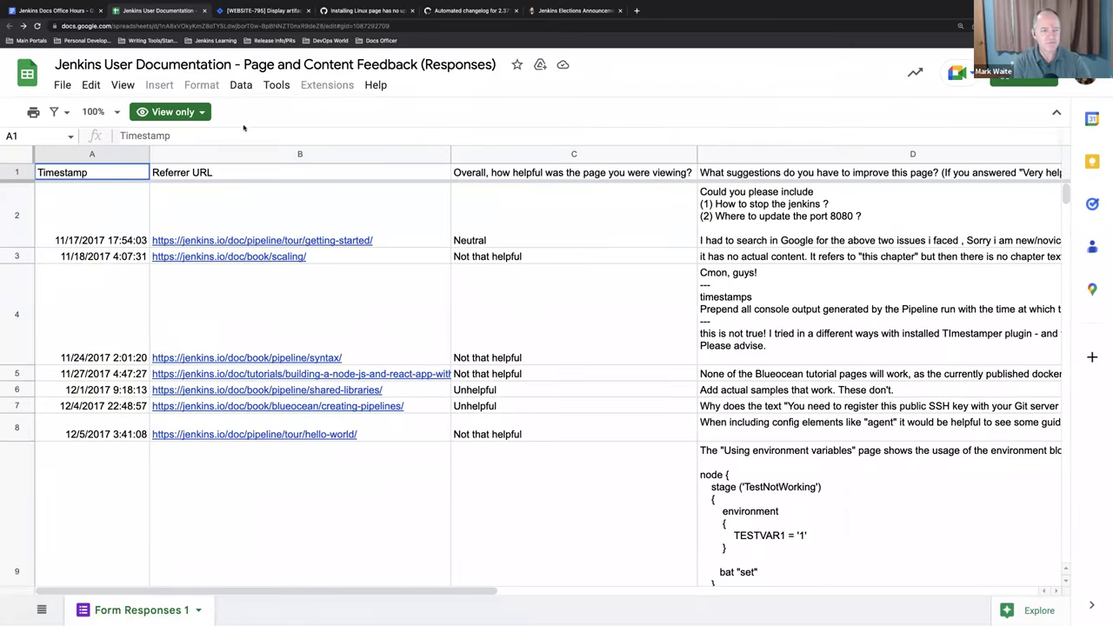
Step: Select the whole sheet to count responses, then jump from A1 to the last entry, row 1363
{"action": "left_click", "coordinate": [27, 154]}
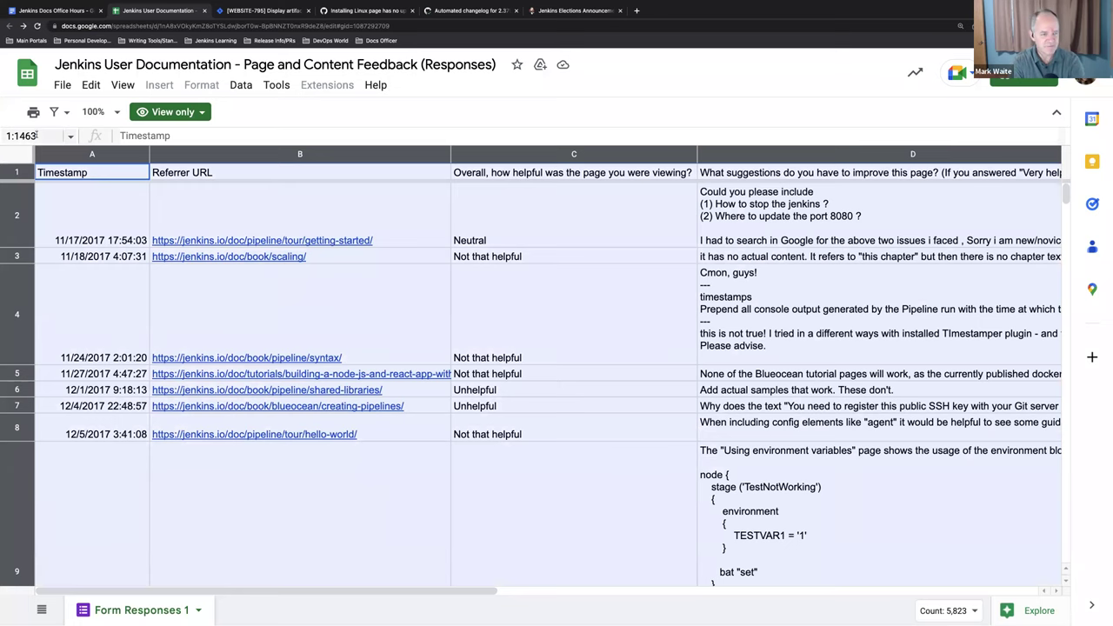
{"action": "left_click", "coordinate": [39, 136]}
{"action": "left_click", "coordinate": [75, 172]}
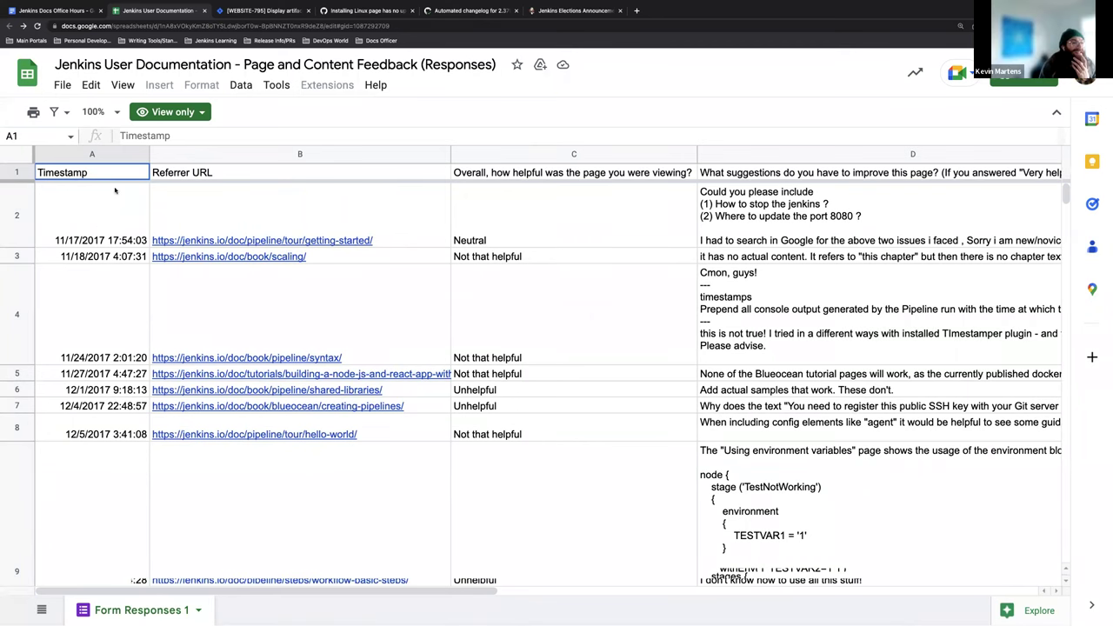
{"action": "scroll", "coordinate": [110, 198], "scroll_direction": "down", "scroll_amount": 20}
{"action": "scroll", "coordinate": [110, 192], "scroll_direction": "down", "scroll_amount": 5}
{"action": "scroll", "coordinate": [106, 189], "scroll_direction": "up", "scroll_amount": 8}
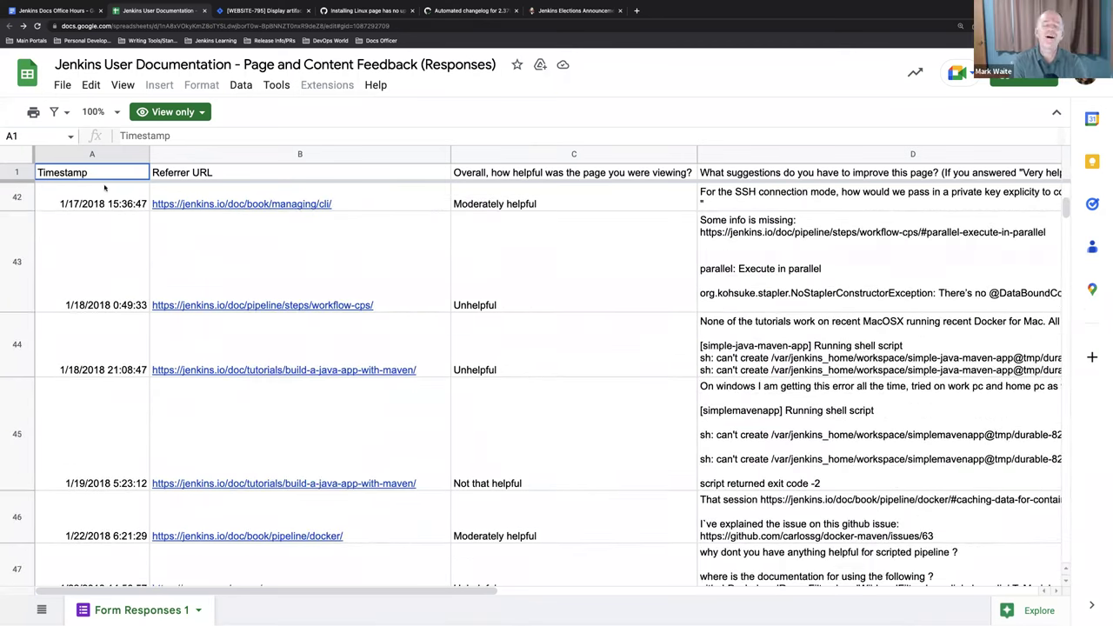
{"action": "key", "text": "ctrl+Down"}
{"action": "scroll", "coordinate": [148, 209], "scroll_direction": "down", "scroll_amount": 2}
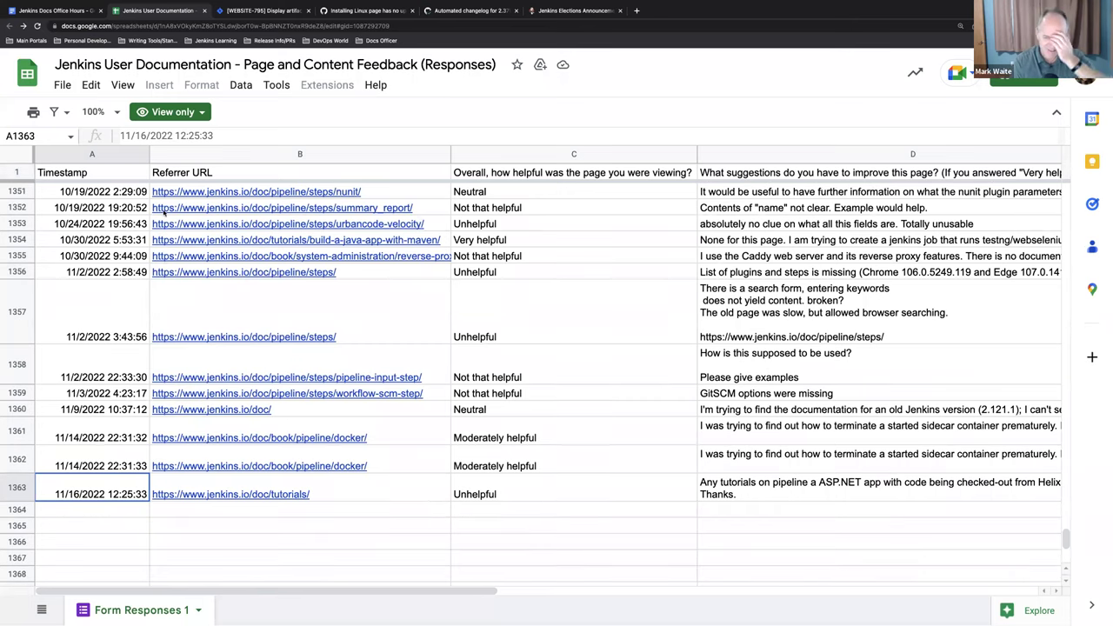
{"action": "mouse_move", "coordinate": [165, 193]}
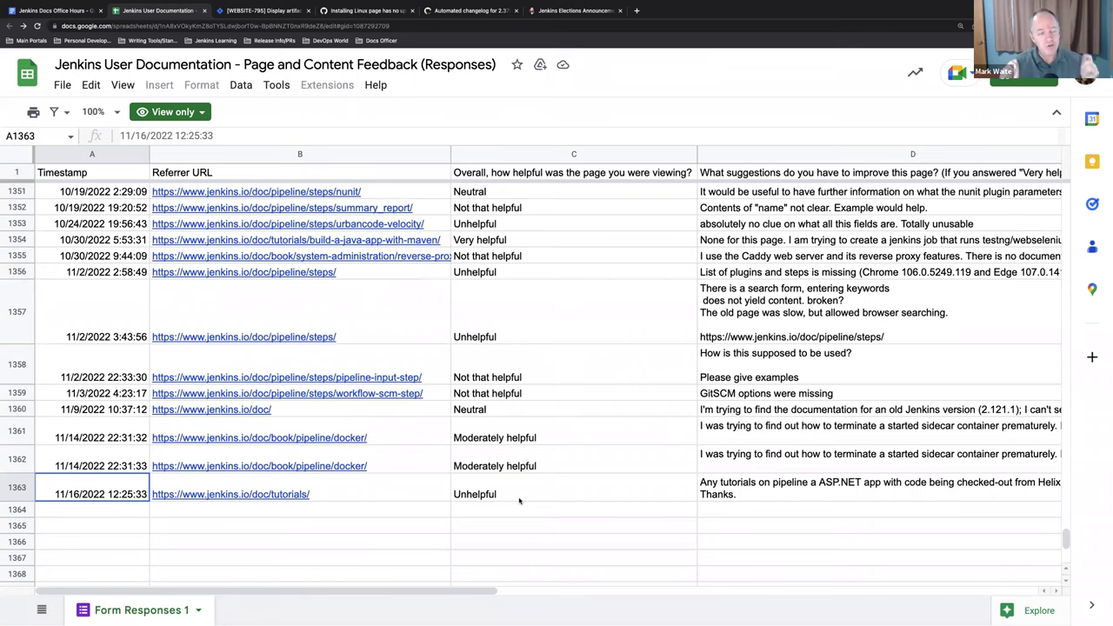
Step: Open jenkins.io in a new browser tab
{"action": "key", "text": "ctrl+t"}
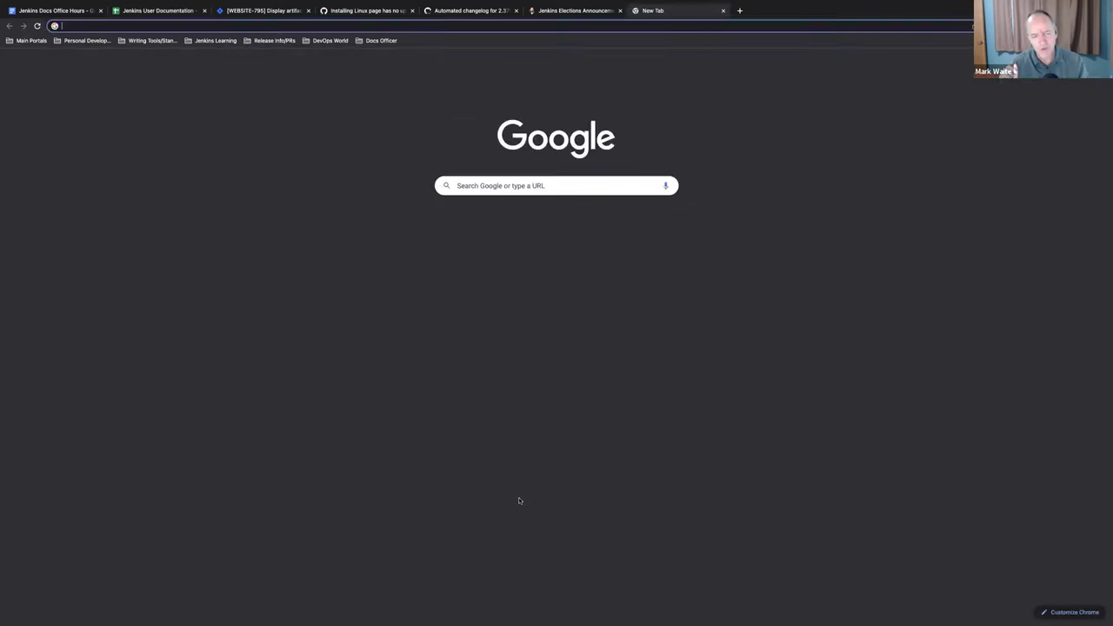
{"action": "type", "text": "jenkins.io"}
{"action": "key", "text": "Return"}
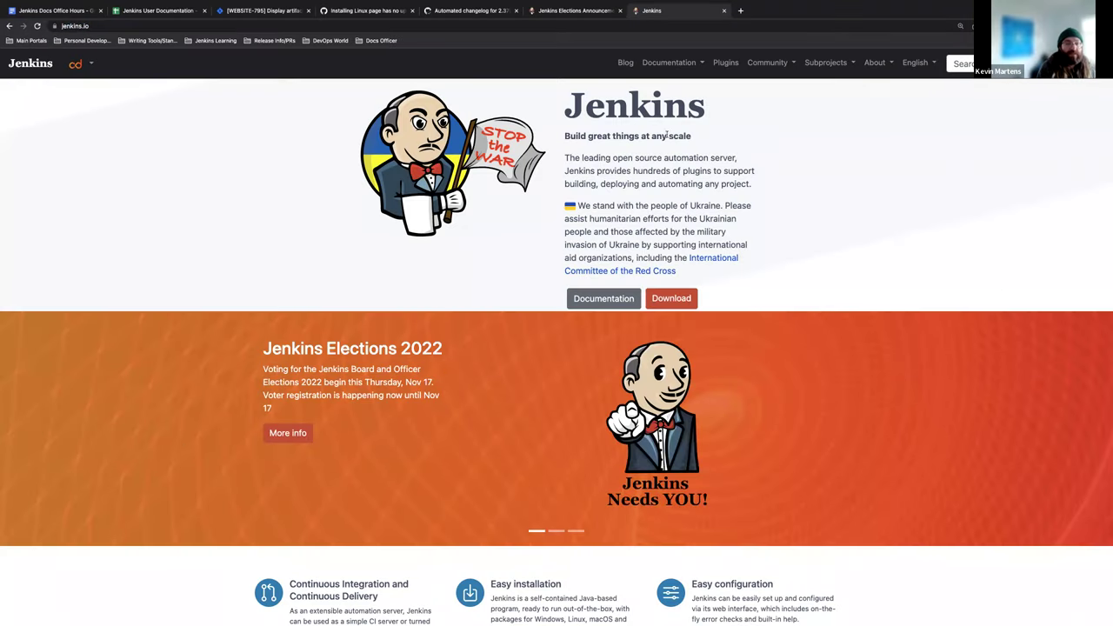
{"action": "scroll", "coordinate": [644, 131], "scroll_direction": "down", "scroll_amount": 20}
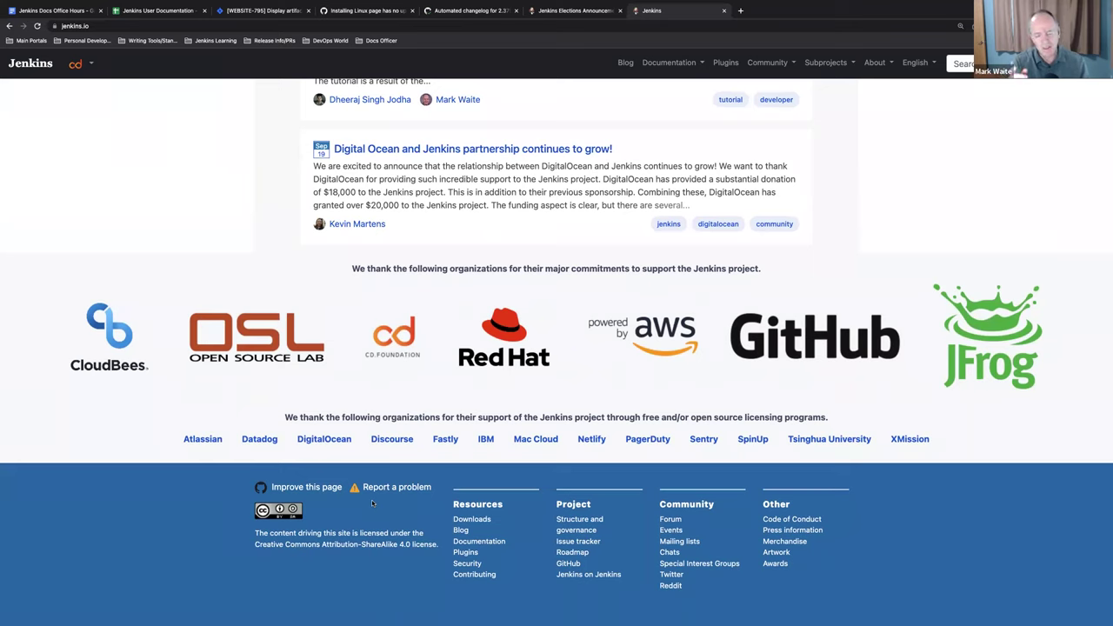
Step: Visit the footer's page-source and Report a problem links, returning to the homepage after each
{"action": "left_click", "coordinate": [302, 489]}
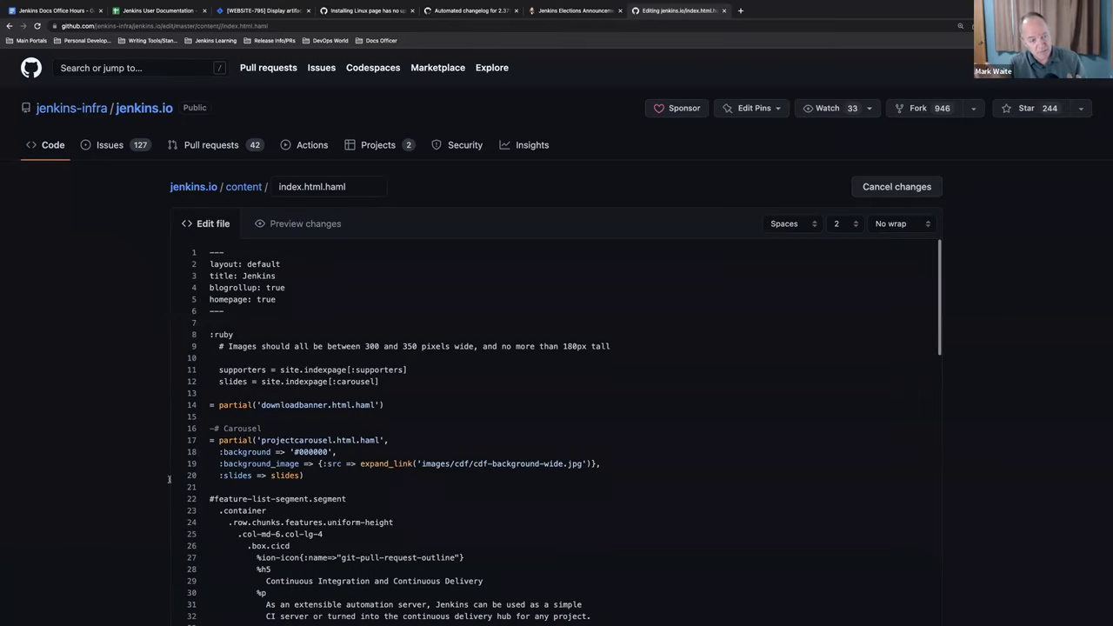
{"action": "left_click", "coordinate": [8, 25]}
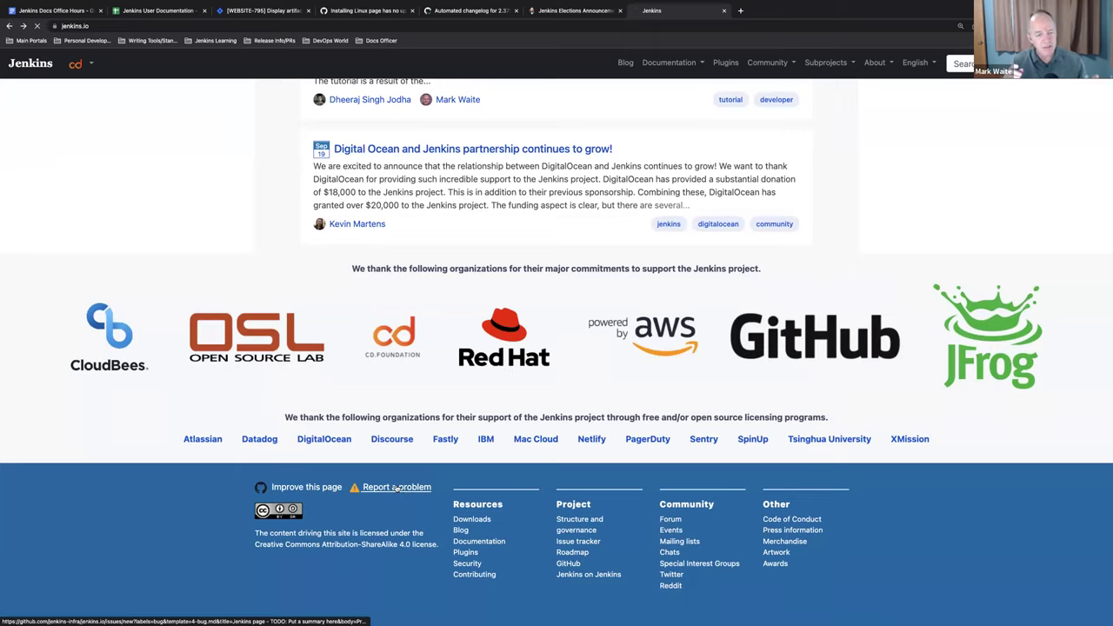
{"action": "left_click", "coordinate": [398, 488]}
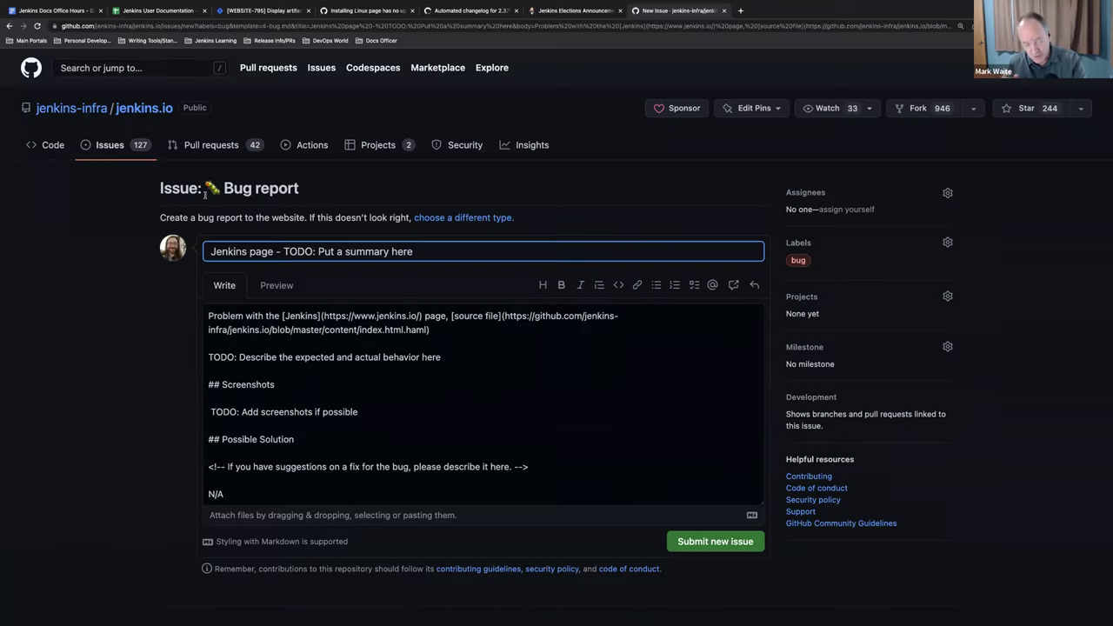
{"action": "left_click", "coordinate": [8, 26]}
{"action": "scroll", "coordinate": [874, 124], "scroll_direction": "up", "scroll_amount": 20}
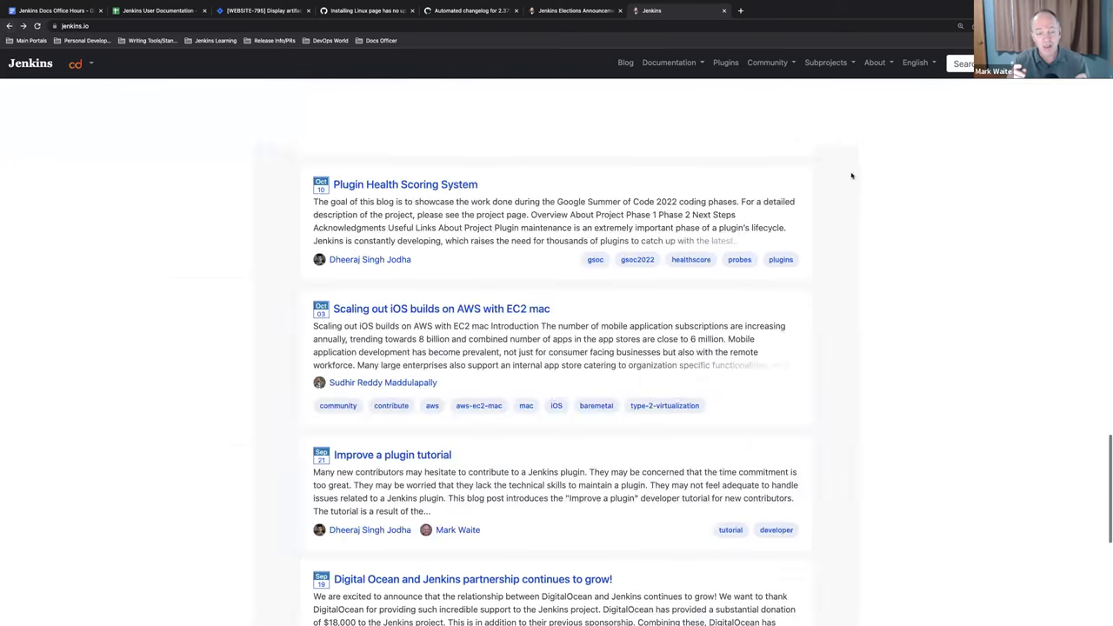
Step: Expand the 'Was this page helpful?' form on Documentation > Managing Jenkins, then switch to the responses sheet
{"action": "left_click", "coordinate": [669, 63]}
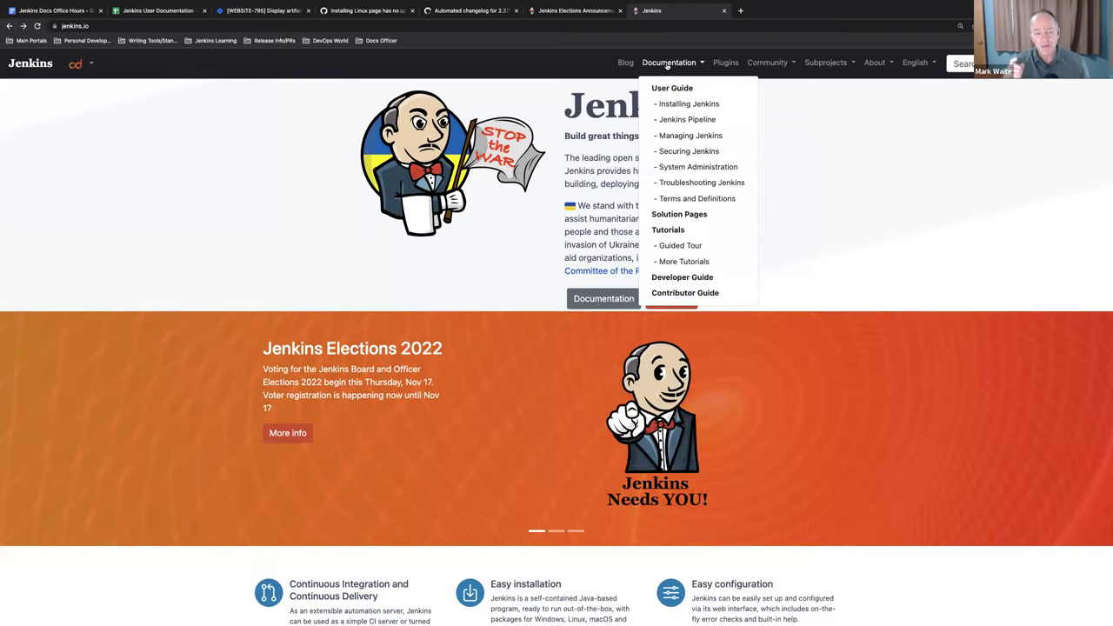
{"action": "left_click", "coordinate": [696, 135]}
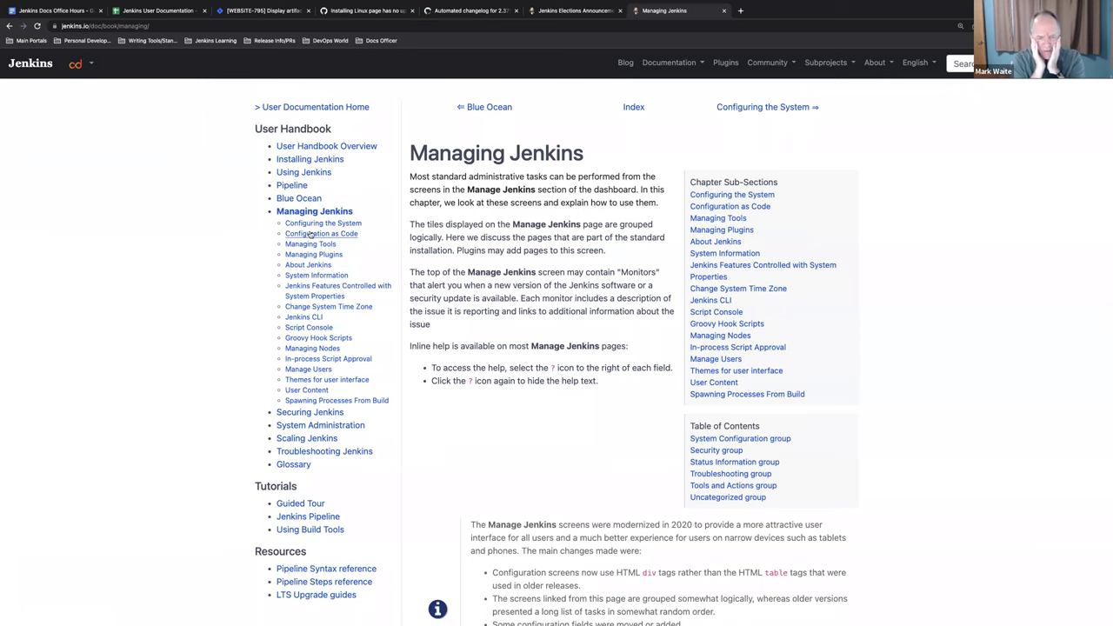
{"action": "scroll", "coordinate": [300, 181], "scroll_direction": "down", "scroll_amount": 15}
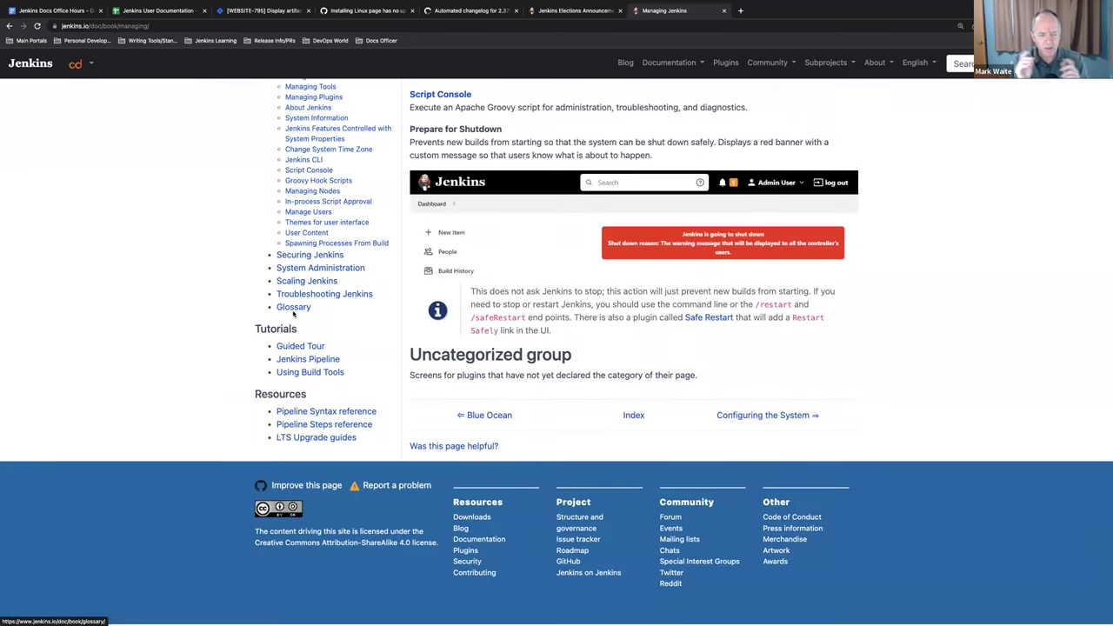
{"action": "left_click", "coordinate": [461, 448]}
{"action": "scroll", "coordinate": [464, 400], "scroll_direction": "down", "scroll_amount": 4}
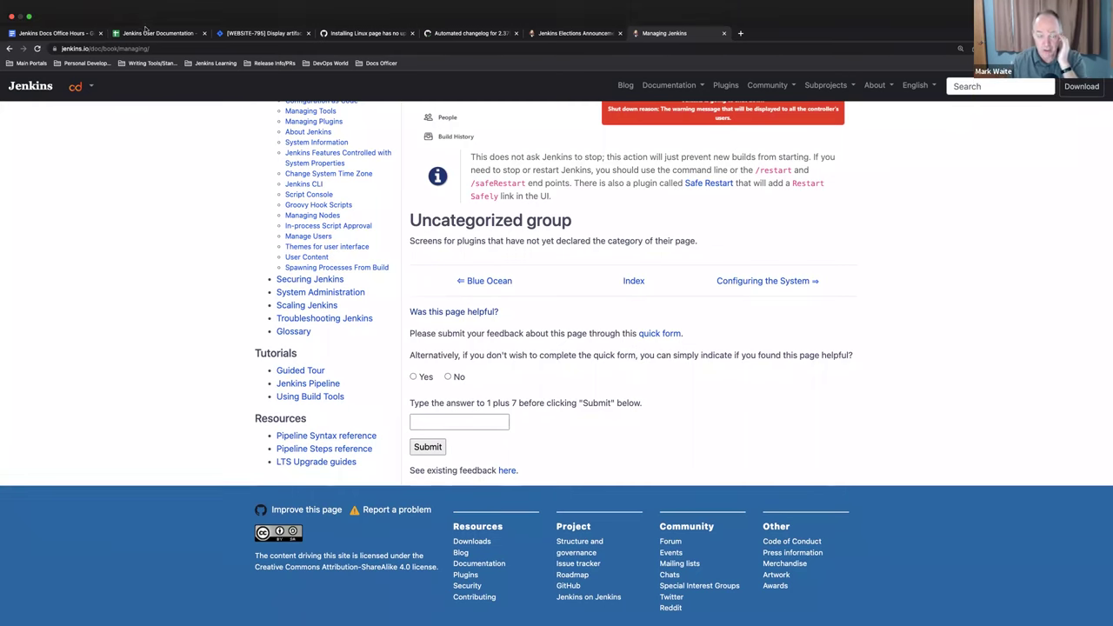
{"action": "key", "text": "super+2"}
{"action": "scroll", "coordinate": [437, 337], "scroll_direction": "down", "scroll_amount": 1}
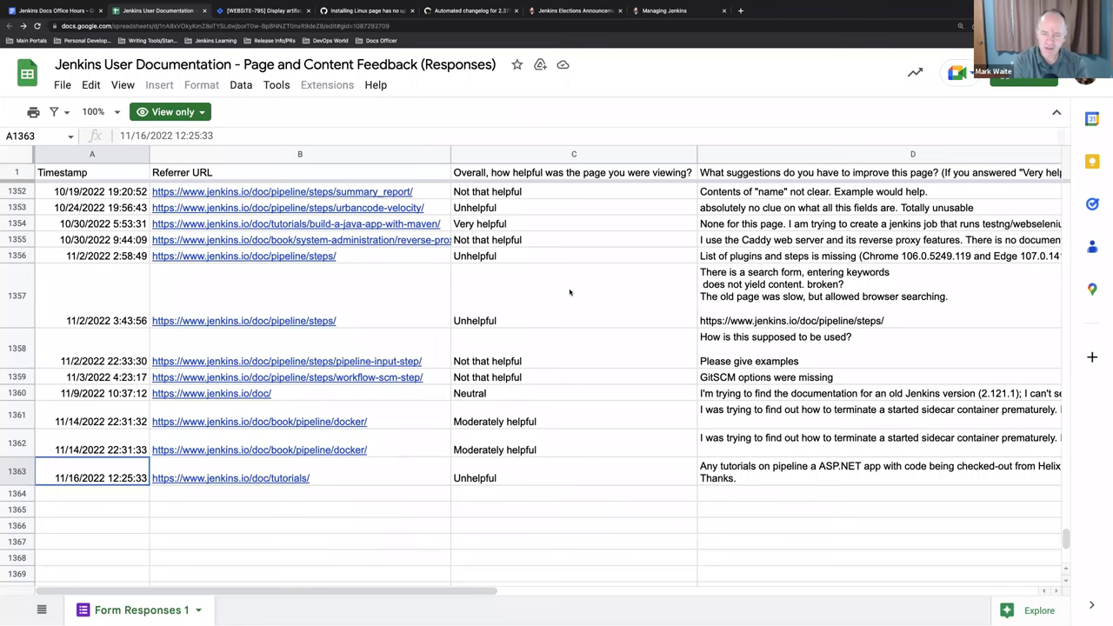
{"action": "scroll", "coordinate": [569, 290], "scroll_direction": "up", "scroll_amount": 3}
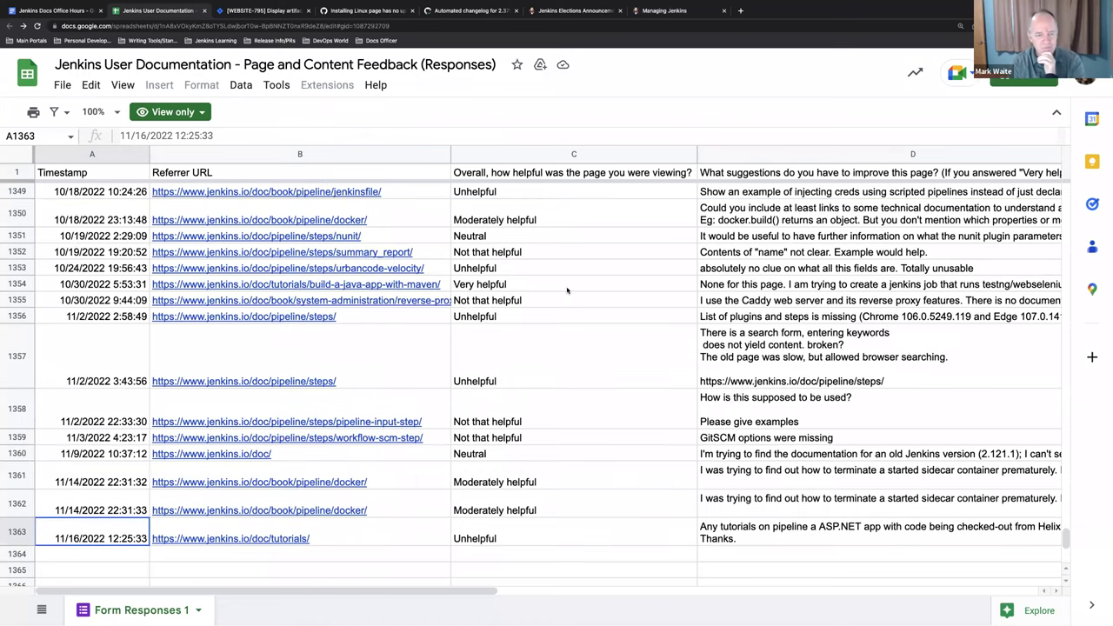
{"action": "scroll", "coordinate": [567, 290], "scroll_direction": "up", "scroll_amount": 1}
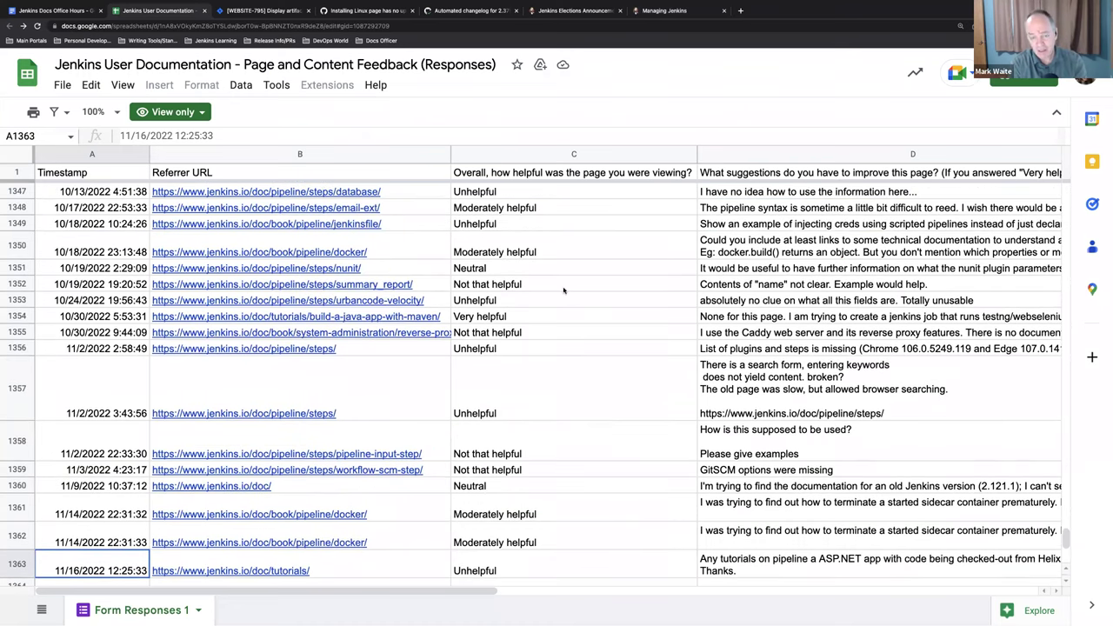
{"action": "scroll", "coordinate": [564, 291], "scroll_direction": "up", "scroll_amount": 1}
{"action": "scroll", "coordinate": [564, 290], "scroll_direction": "up", "scroll_amount": 1}
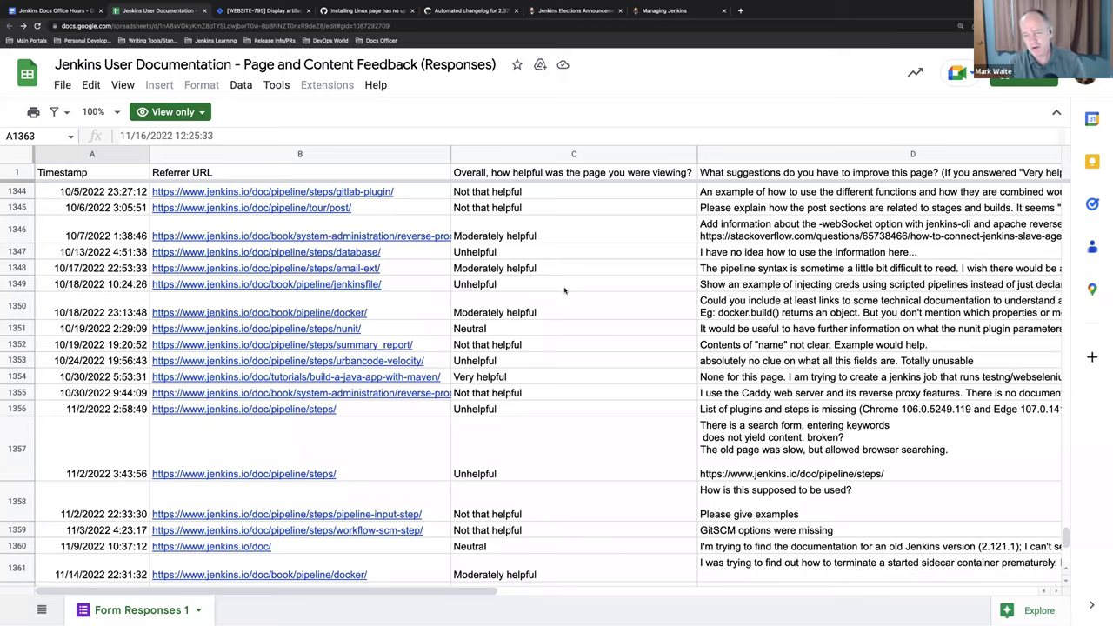
{"action": "scroll", "coordinate": [564, 291], "scroll_direction": "up", "scroll_amount": 1}
{"action": "scroll", "coordinate": [564, 291], "scroll_direction": "up", "scroll_amount": 1}
{"action": "scroll", "coordinate": [563, 291], "scroll_direction": "up", "scroll_amount": 3}
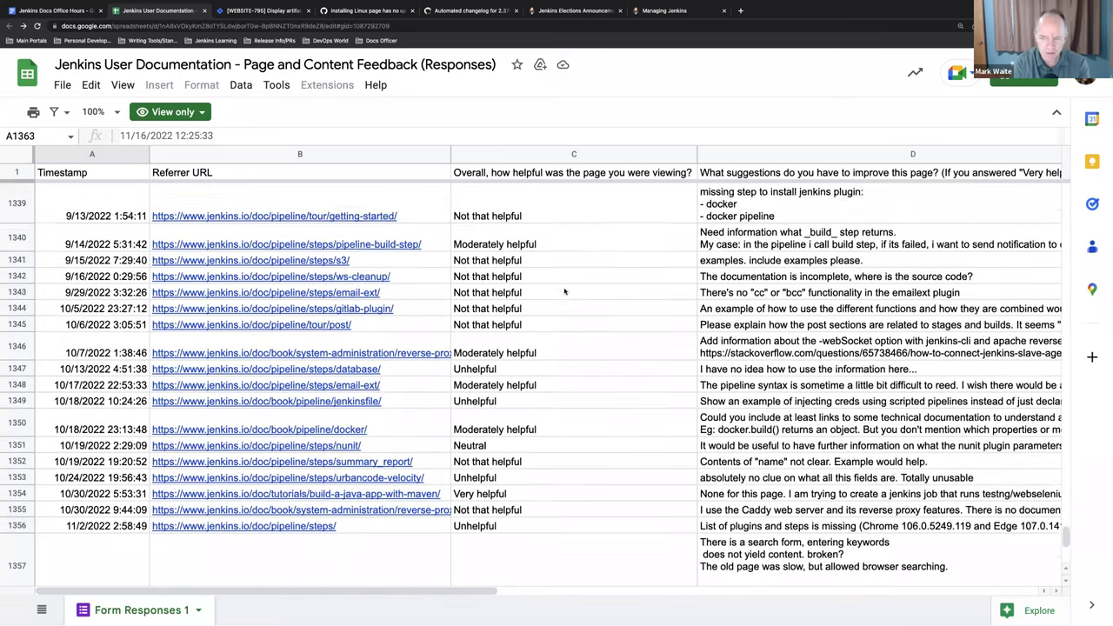
{"action": "scroll", "coordinate": [563, 290], "scroll_direction": "down", "scroll_amount": 3}
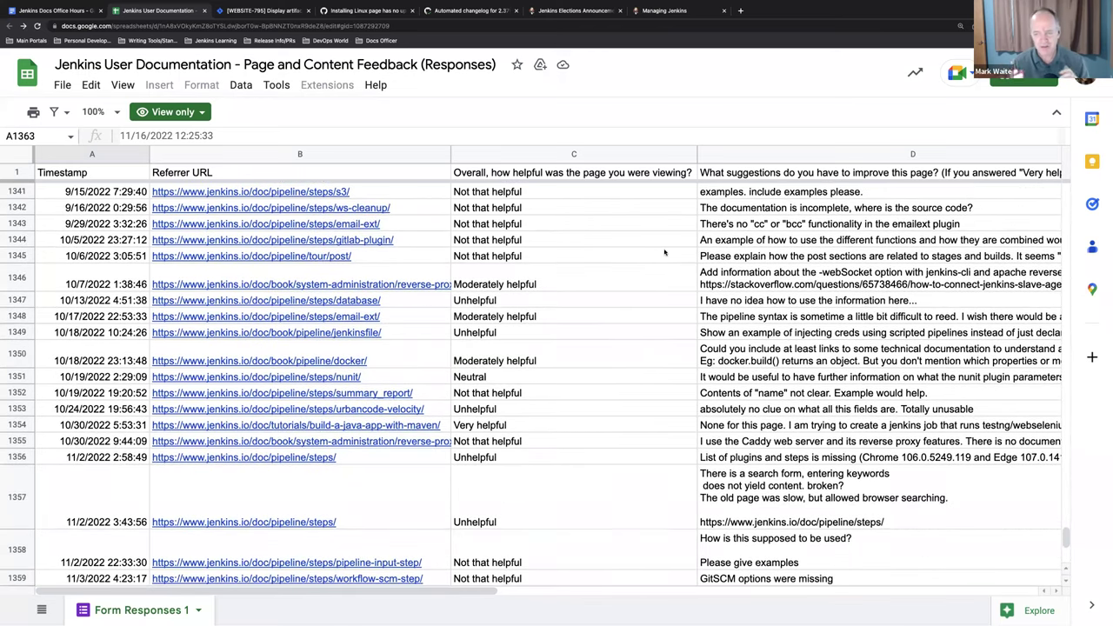
{"action": "scroll", "coordinate": [664, 246], "scroll_direction": "right", "scroll_amount": 2}
{"action": "scroll", "coordinate": [664, 246], "scroll_direction": "right", "scroll_amount": 4}
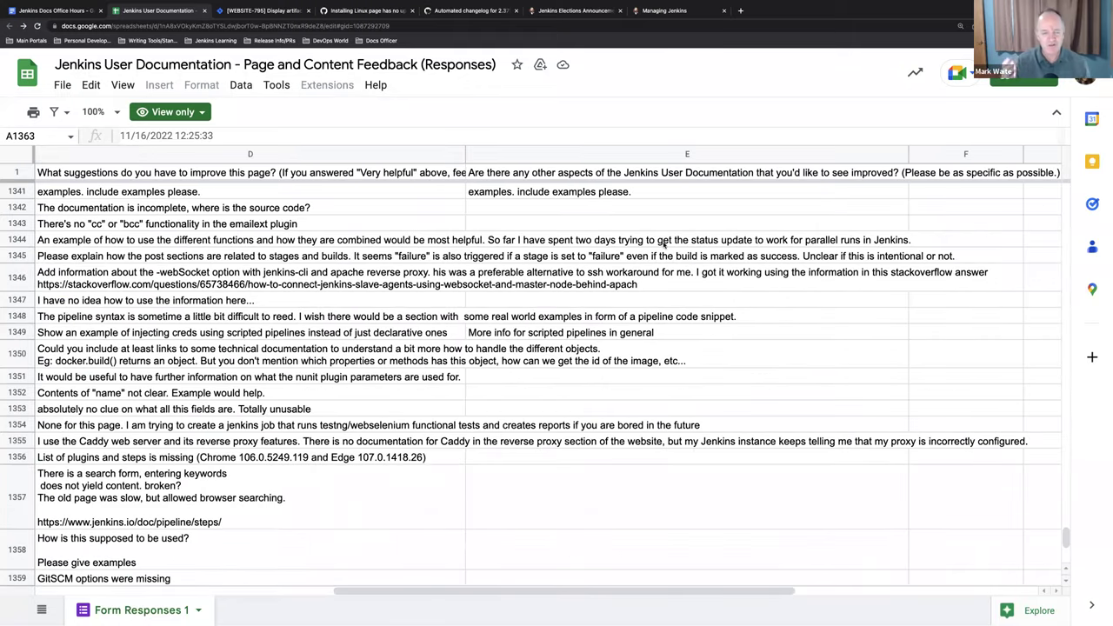
{"action": "scroll", "coordinate": [664, 246], "scroll_direction": "left", "scroll_amount": 2}
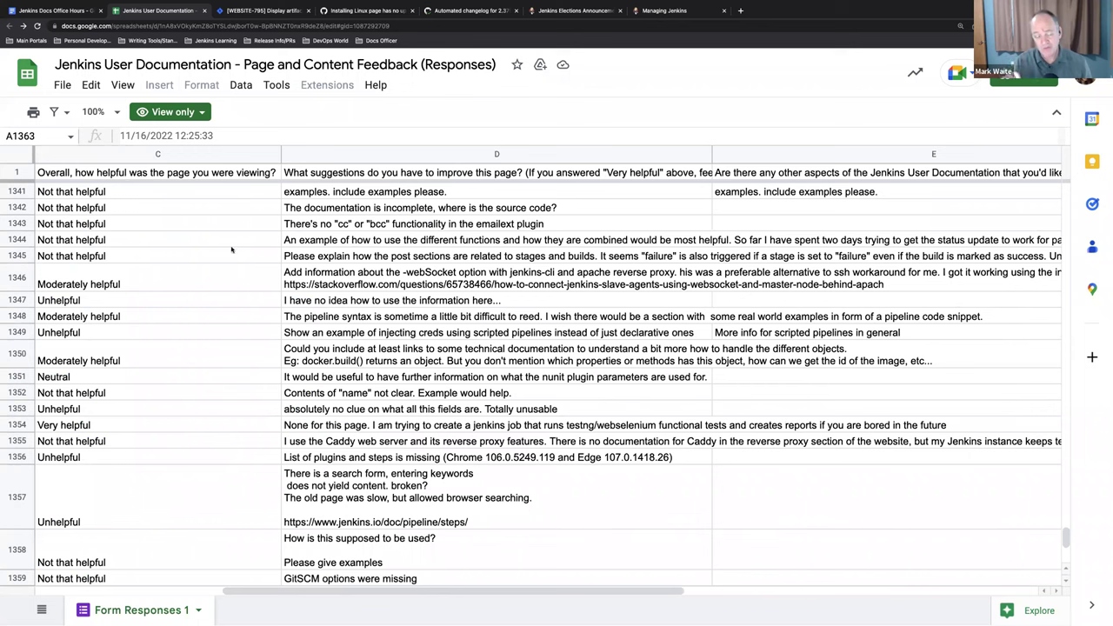
{"action": "left_click", "coordinate": [10, 240]}
{"action": "scroll", "coordinate": [429, 250], "scroll_direction": "left", "scroll_amount": 4}
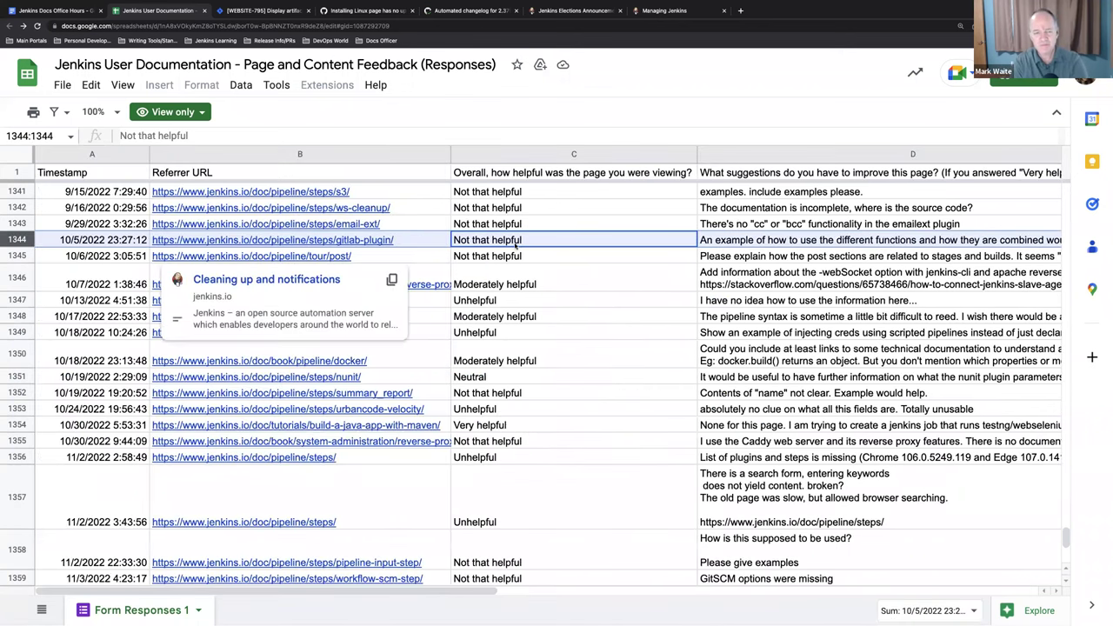
{"action": "scroll", "coordinate": [514, 247], "scroll_direction": "right", "scroll_amount": 2}
{"action": "scroll", "coordinate": [515, 246], "scroll_direction": "right", "scroll_amount": 2}
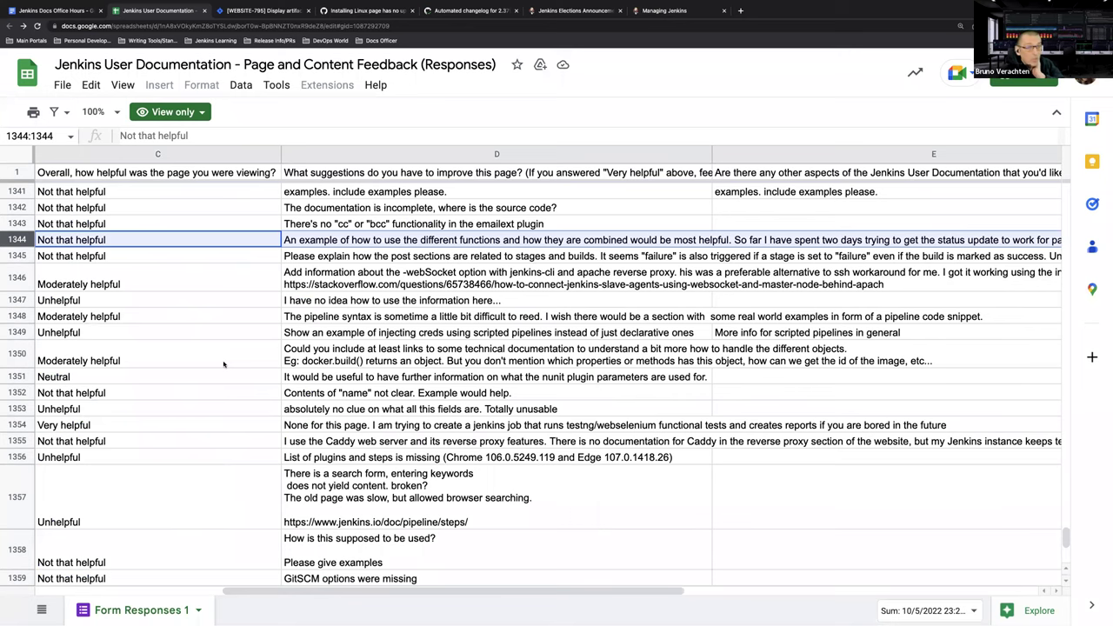
{"action": "scroll", "coordinate": [222, 364], "scroll_direction": "left", "scroll_amount": 5}
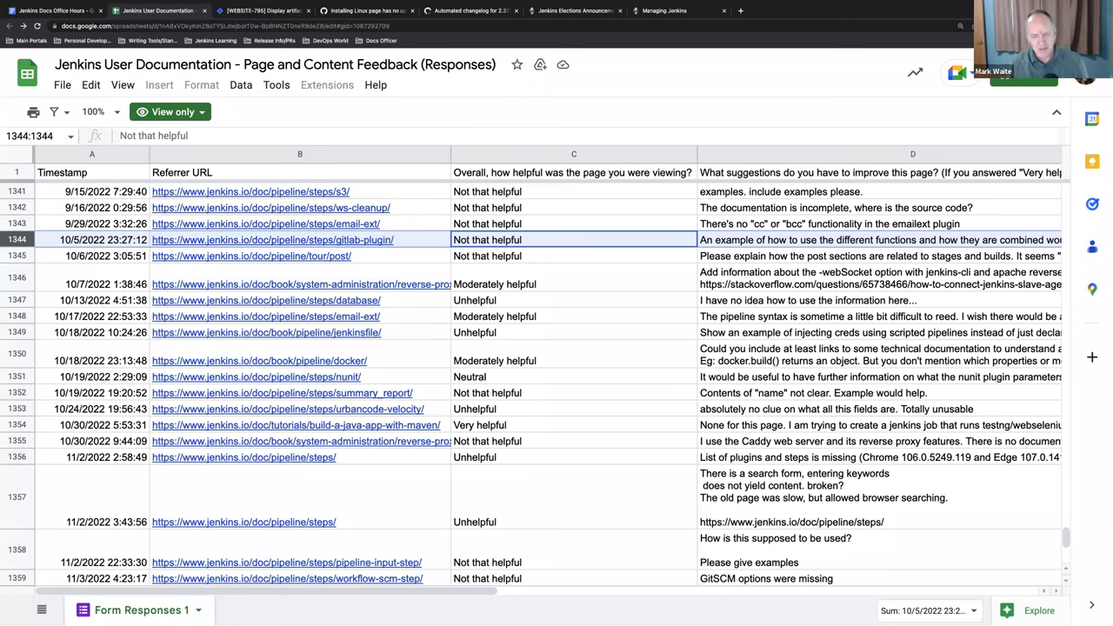
Step: Select the responses header row and scroll through the 2018 documentation feedback entries
{"action": "left_click", "coordinate": [24, 177]}
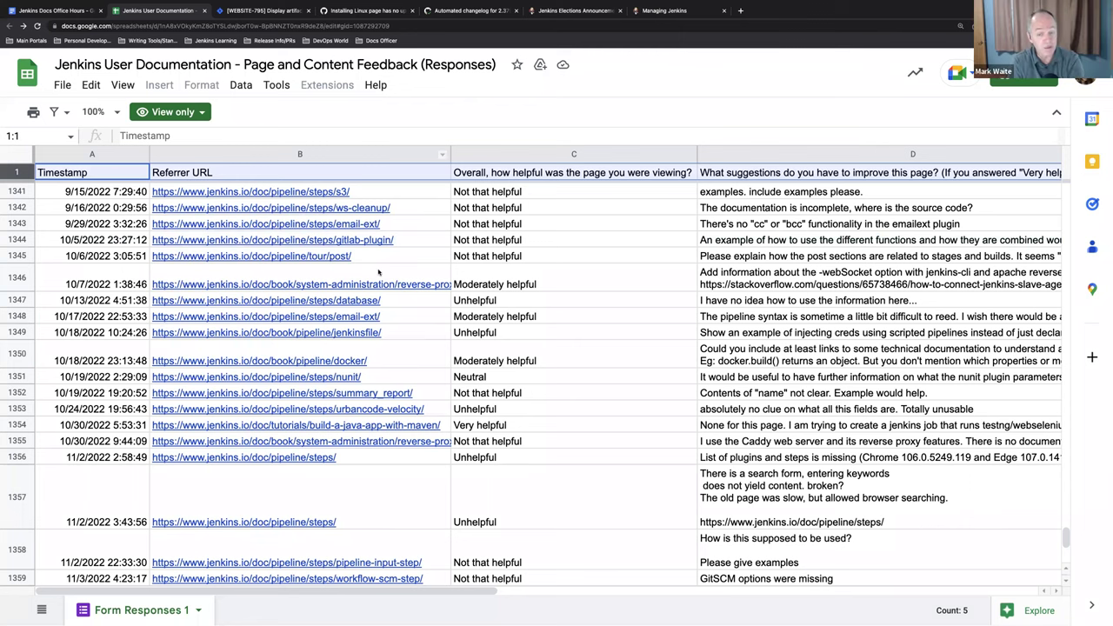
{"action": "scroll", "coordinate": [678, 298], "scroll_direction": "down", "scroll_amount": 5}
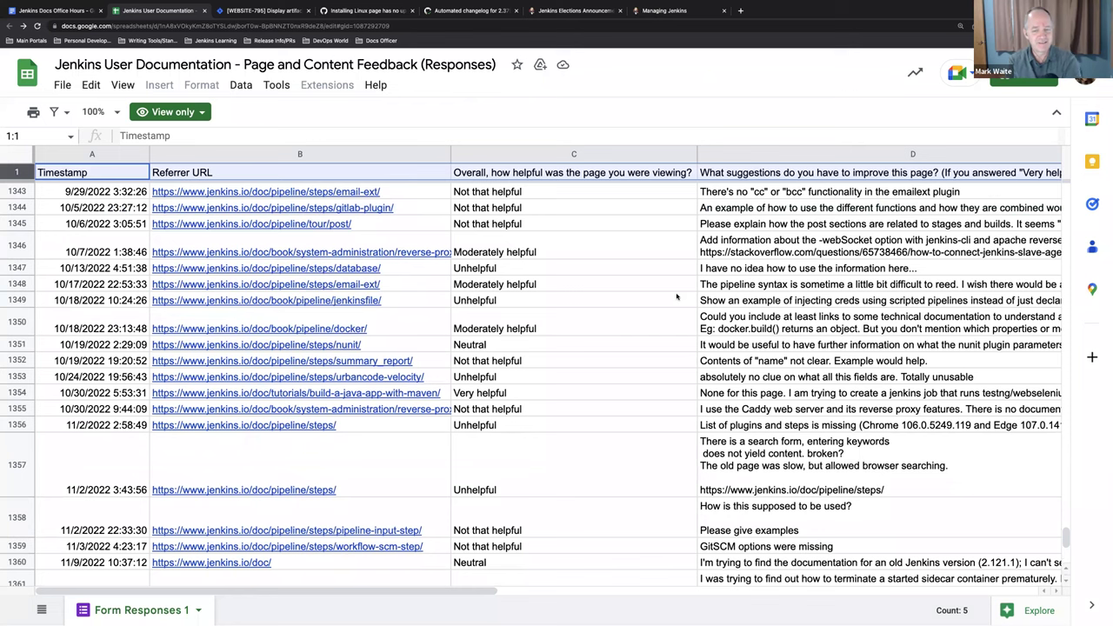
{"action": "scroll", "coordinate": [666, 298], "scroll_direction": "down", "scroll_amount": 2}
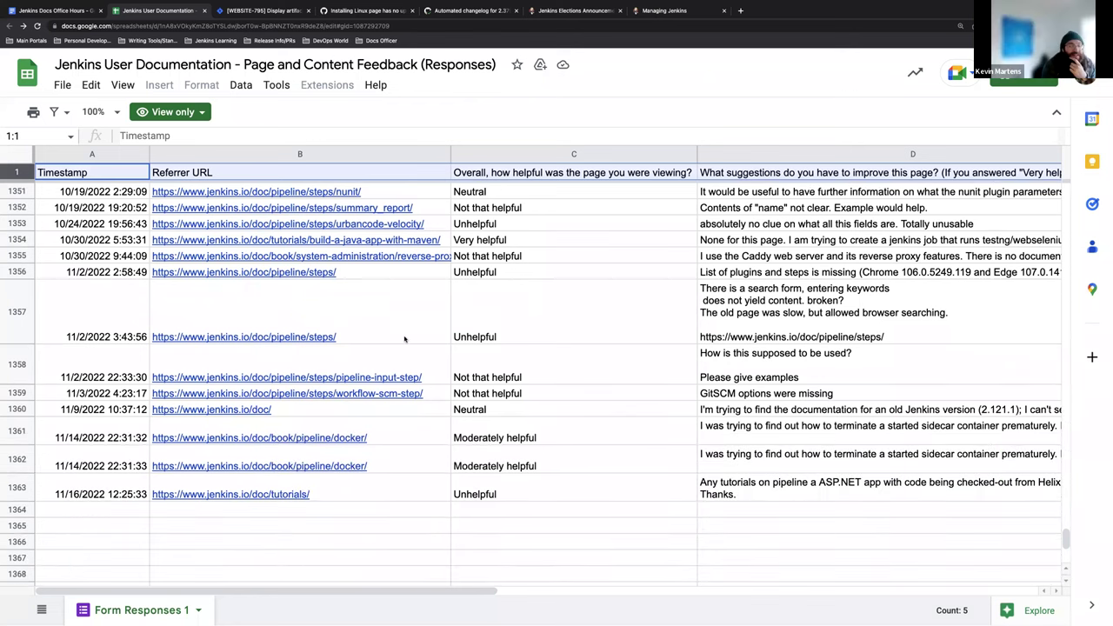
{"action": "scroll", "coordinate": [405, 338], "scroll_direction": "up", "scroll_amount": 10}
{"action": "scroll", "coordinate": [406, 339], "scroll_direction": "up", "scroll_amount": 20}
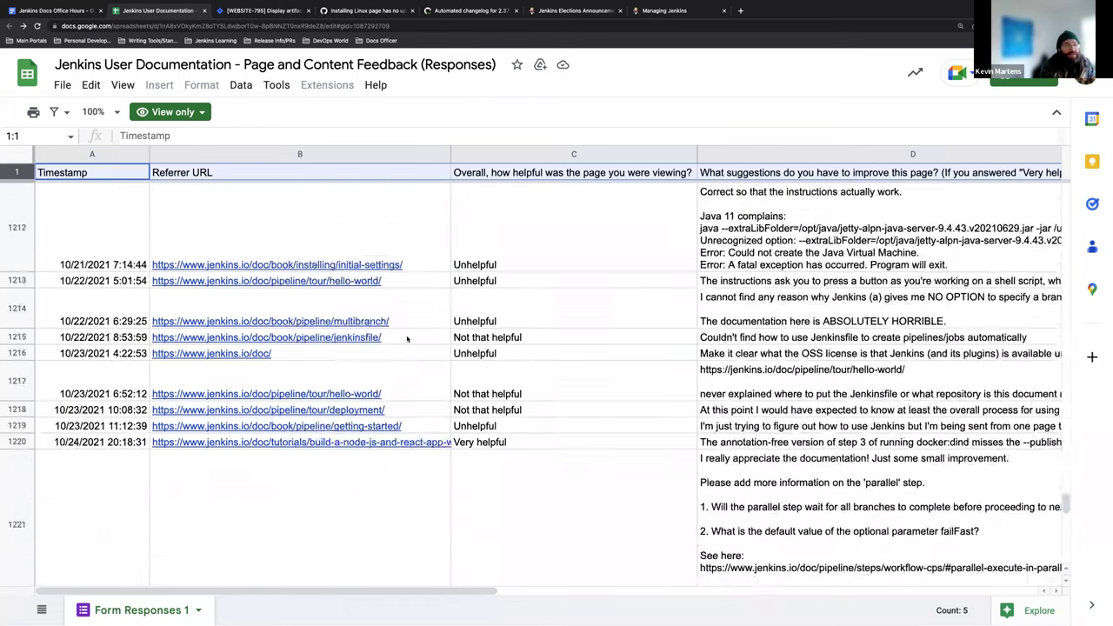
{"action": "scroll", "coordinate": [81, 212], "scroll_direction": "up", "scroll_amount": 5}
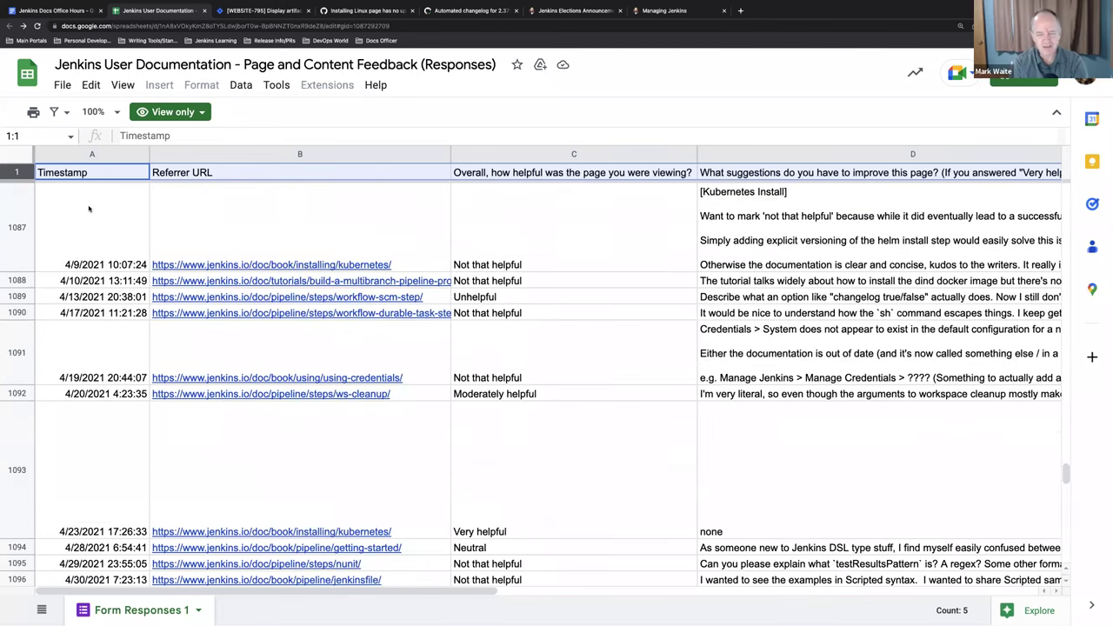
{"action": "scroll", "coordinate": [90, 216], "scroll_direction": "up", "scroll_amount": 4}
{"action": "scroll", "coordinate": [90, 219], "scroll_direction": "up", "scroll_amount": 20}
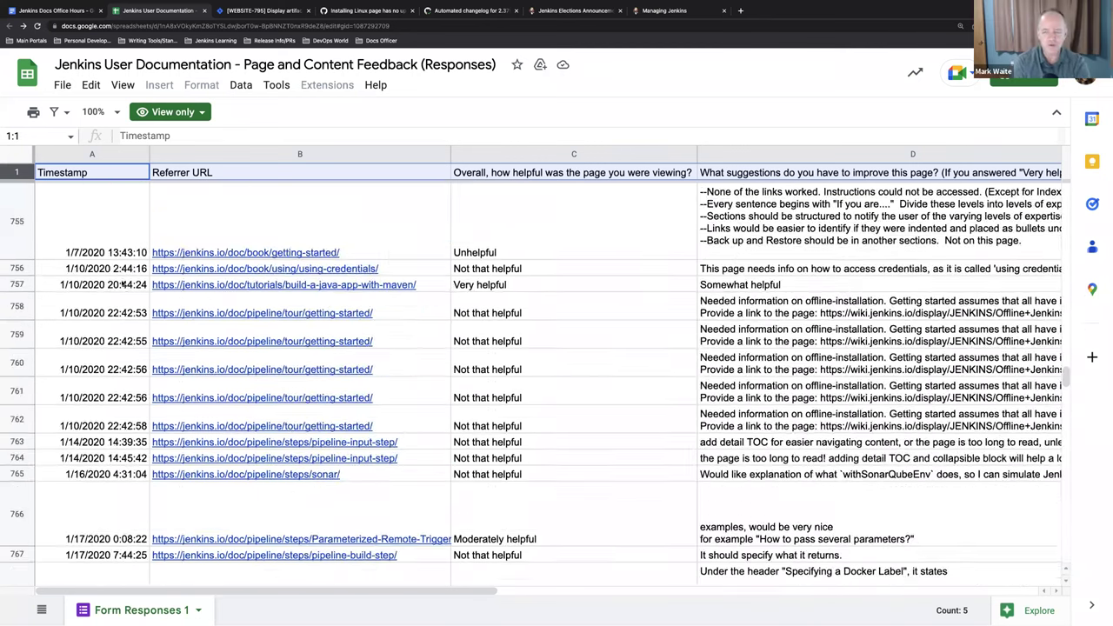
{"action": "scroll", "coordinate": [96, 248], "scroll_direction": "up", "scroll_amount": 20}
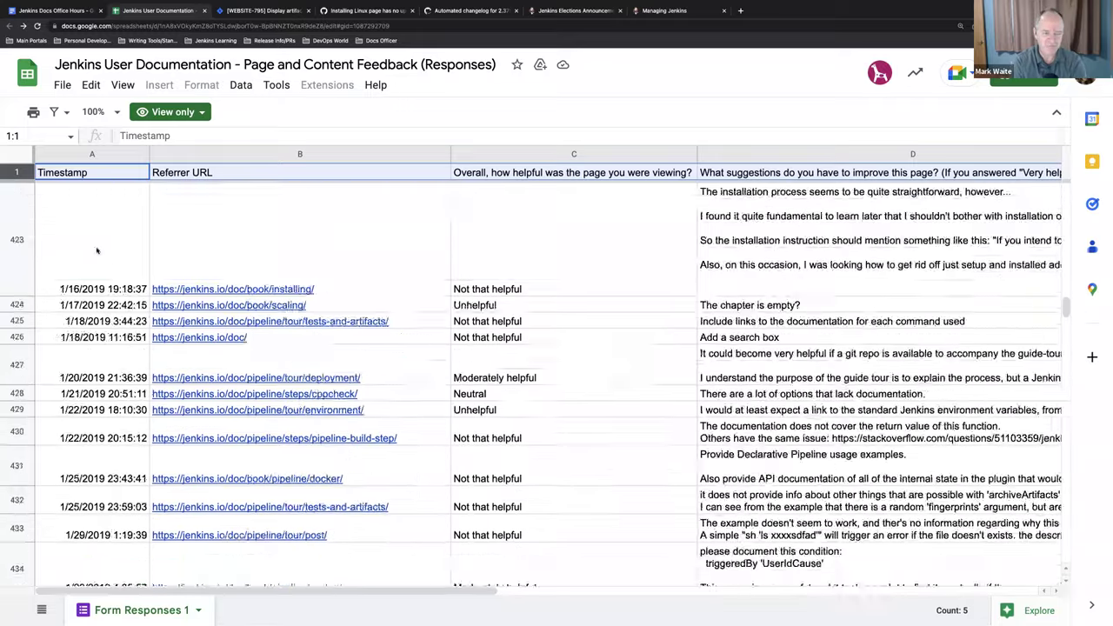
{"action": "scroll", "coordinate": [93, 245], "scroll_direction": "up", "scroll_amount": 20}
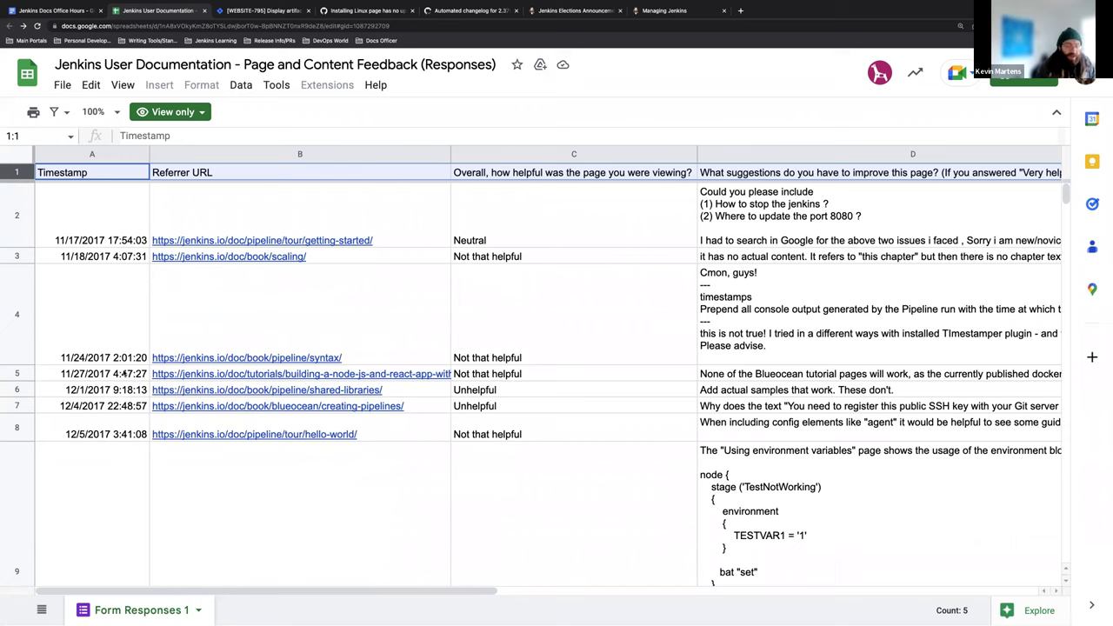
{"action": "mouse_move", "coordinate": [158, 359]}
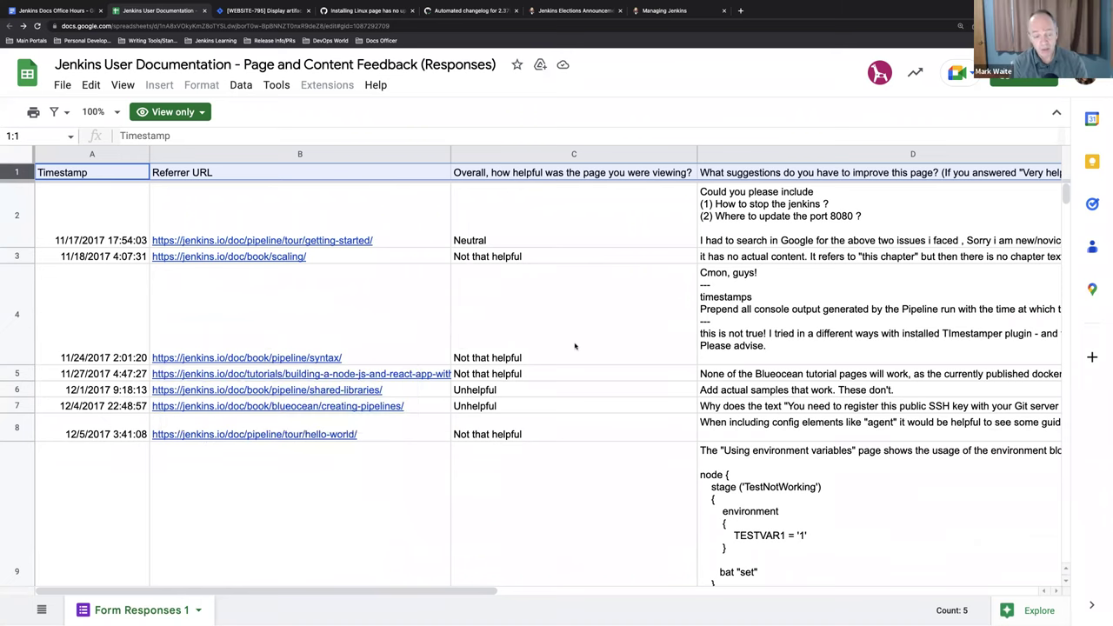
{"action": "scroll", "coordinate": [574, 346], "scroll_direction": "down", "scroll_amount": 15}
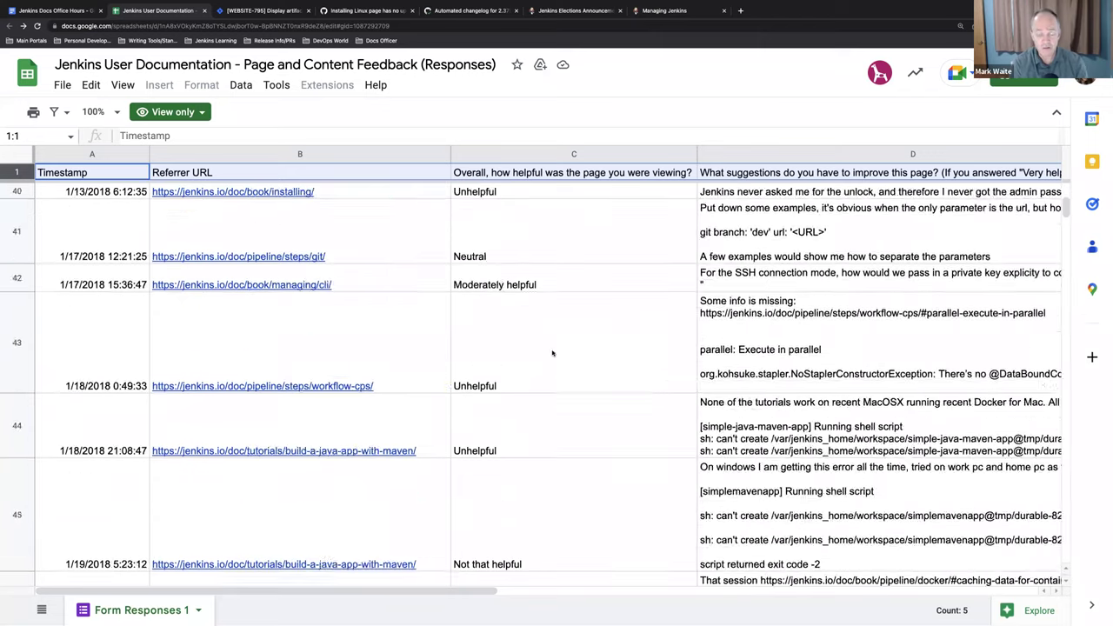
{"action": "scroll", "coordinate": [551, 352], "scroll_direction": "down", "scroll_amount": 15}
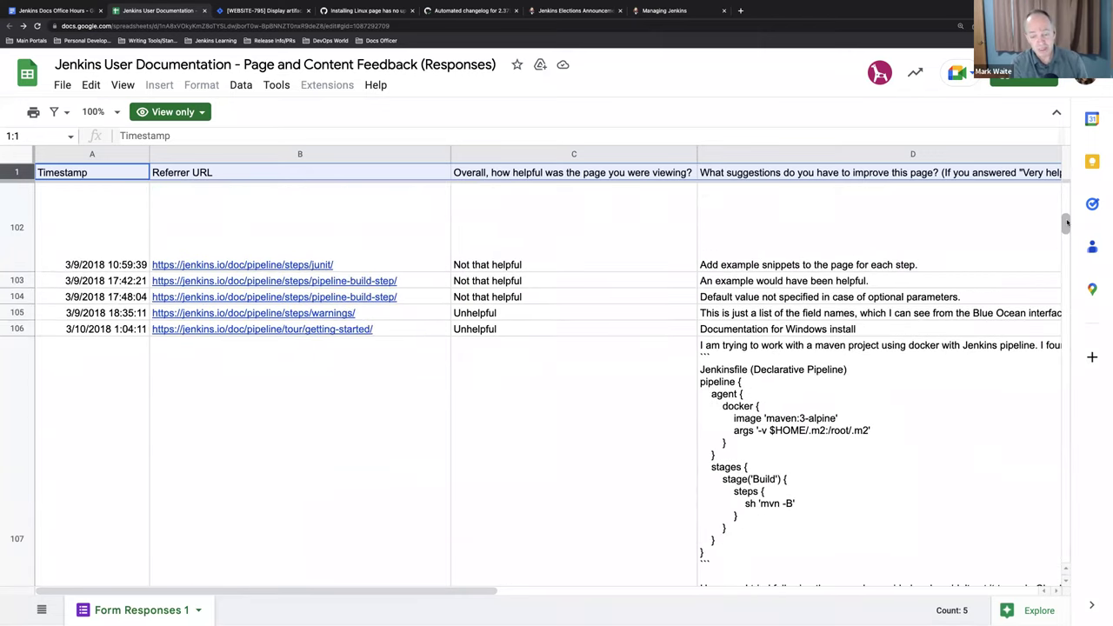
{"action": "scroll", "coordinate": [1066, 224], "scroll_direction": "down", "scroll_amount": 20}
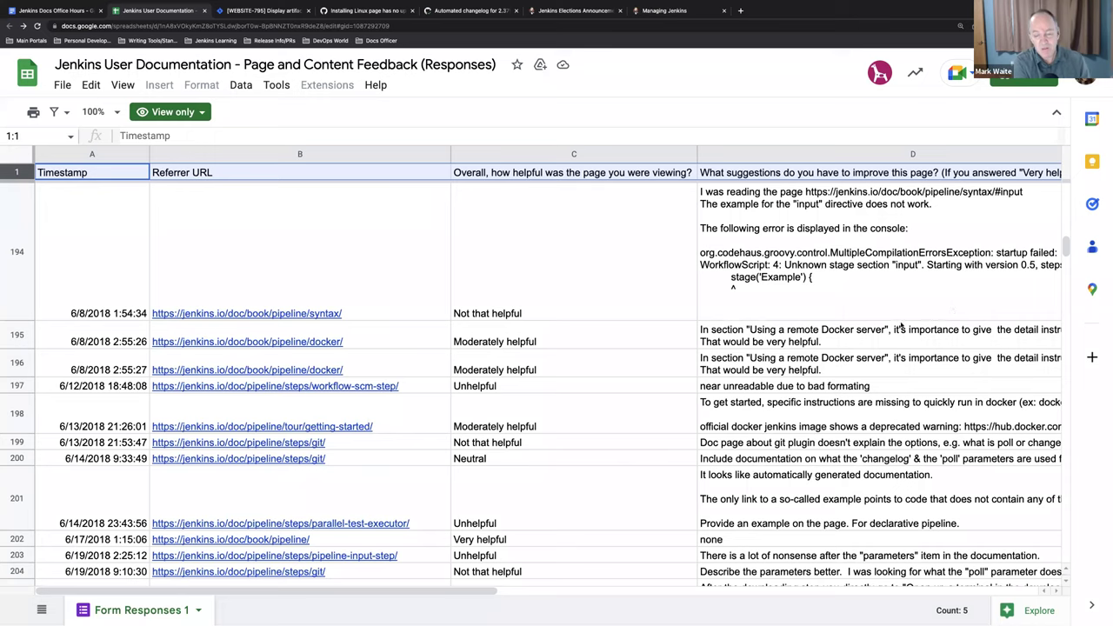
{"action": "scroll", "coordinate": [903, 325], "scroll_direction": "down", "scroll_amount": 2}
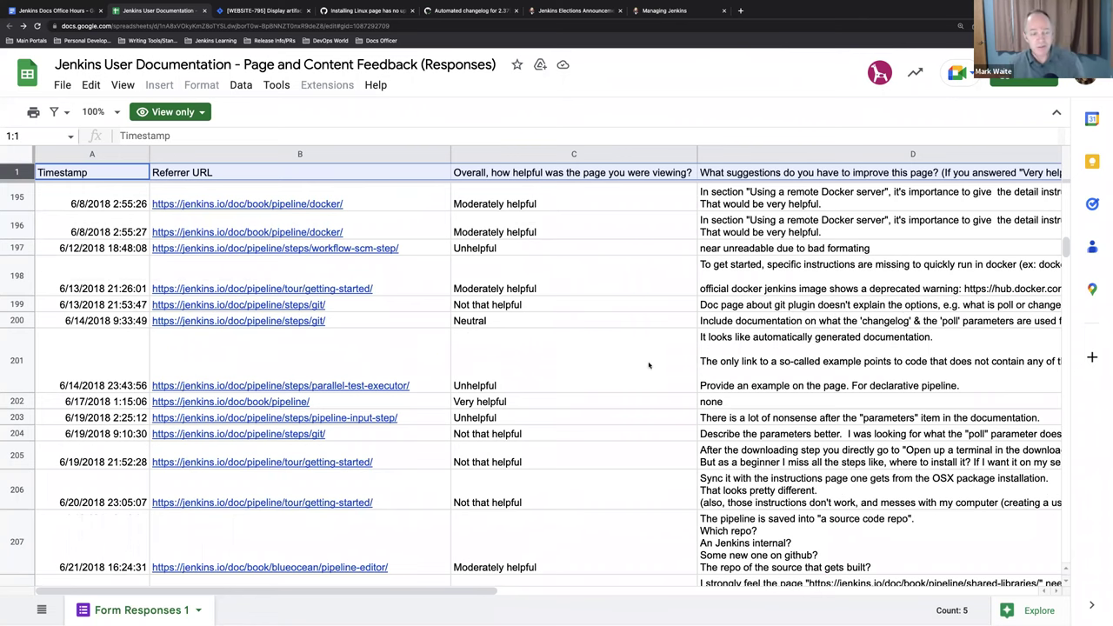
{"action": "scroll", "coordinate": [652, 361], "scroll_direction": "down", "scroll_amount": 1}
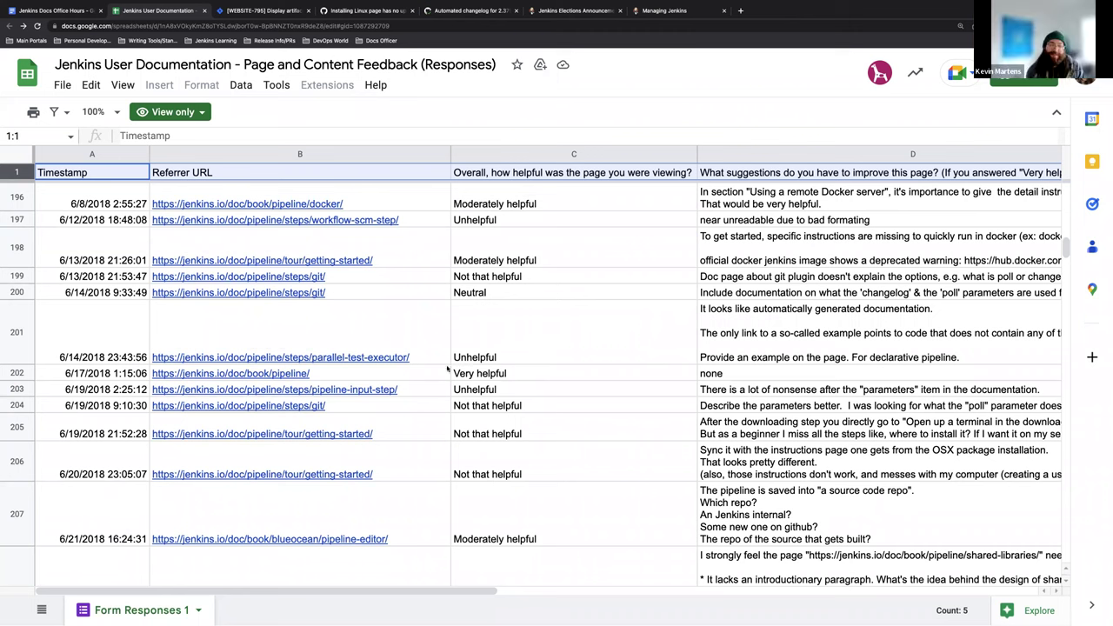
Step: Point out the Very helpful rating in C202, scroll further, then return to the office hours notes
{"action": "left_click", "coordinate": [533, 374]}
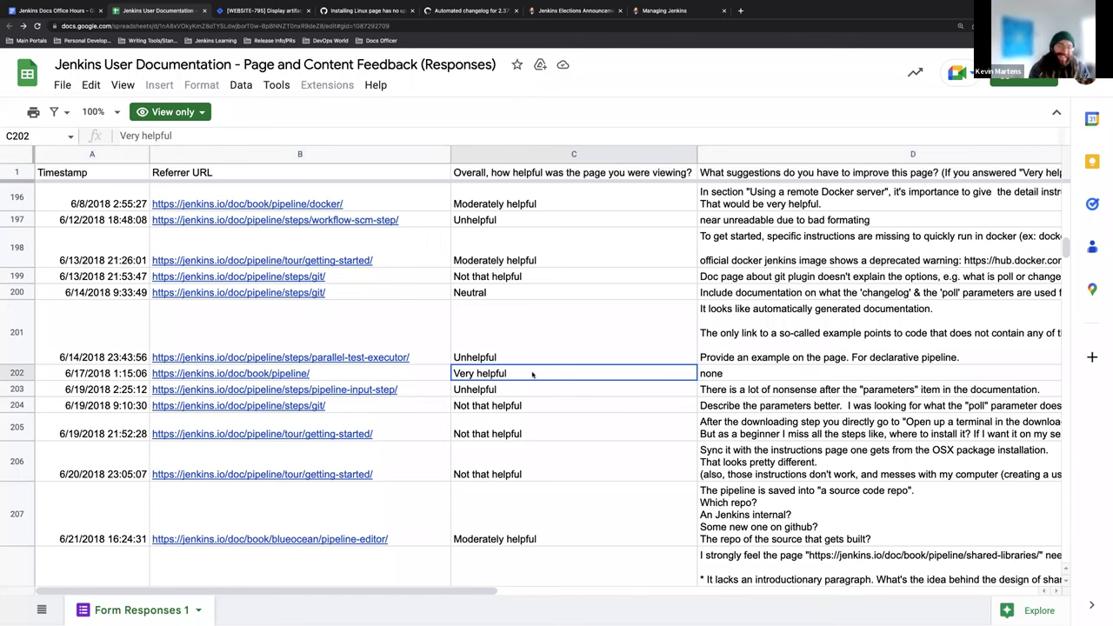
{"action": "scroll", "coordinate": [533, 374], "scroll_direction": "down", "scroll_amount": 7}
{"action": "scroll", "coordinate": [531, 375], "scroll_direction": "down", "scroll_amount": 9}
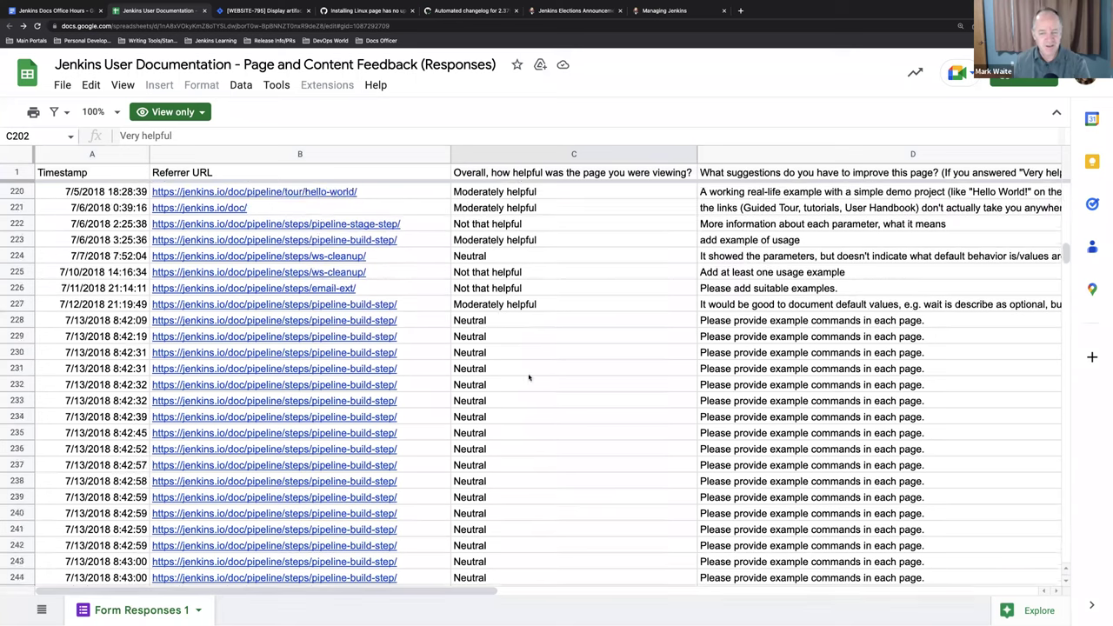
{"action": "scroll", "coordinate": [529, 378], "scroll_direction": "down", "scroll_amount": 8}
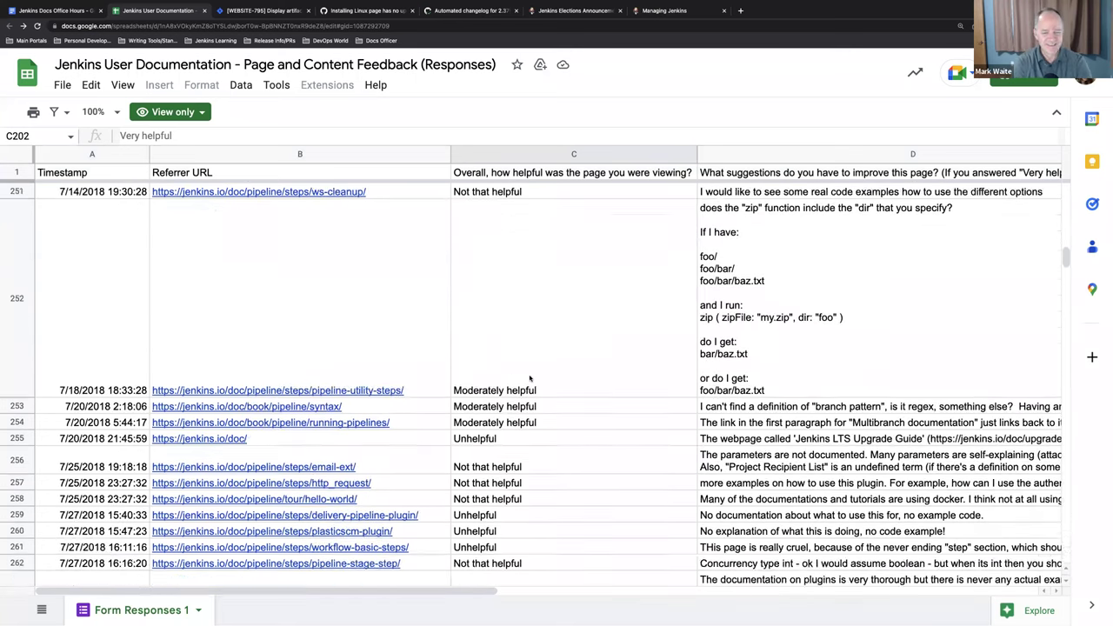
{"action": "scroll", "coordinate": [529, 378], "scroll_direction": "down", "scroll_amount": 12}
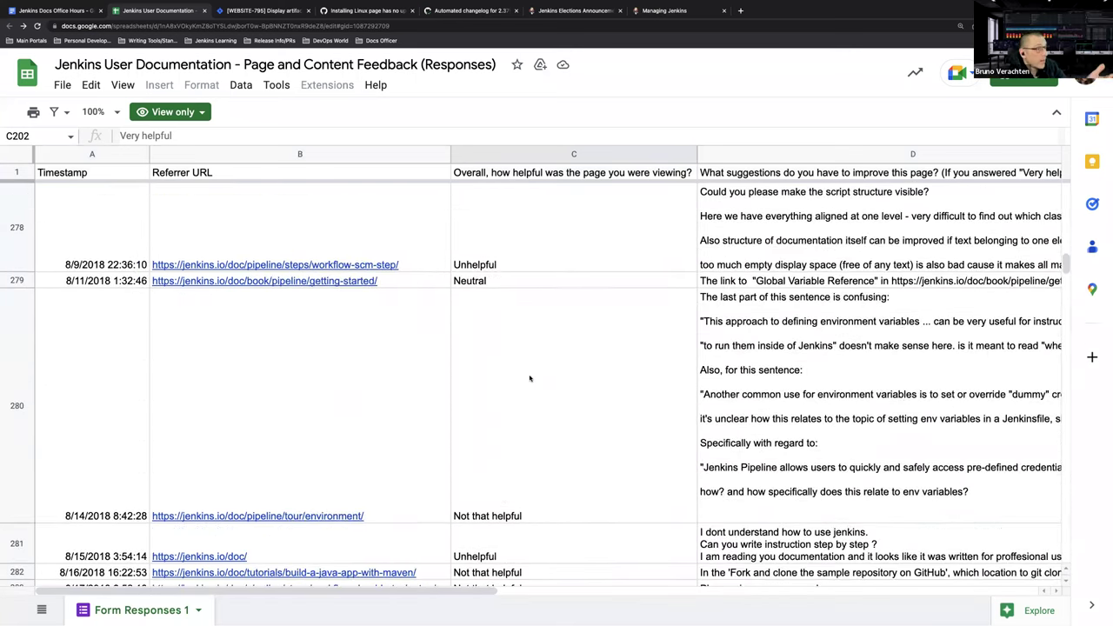
{"action": "scroll", "coordinate": [528, 378], "scroll_direction": "down", "scroll_amount": 10}
{"action": "scroll", "coordinate": [525, 372], "scroll_direction": "down", "scroll_amount": 3}
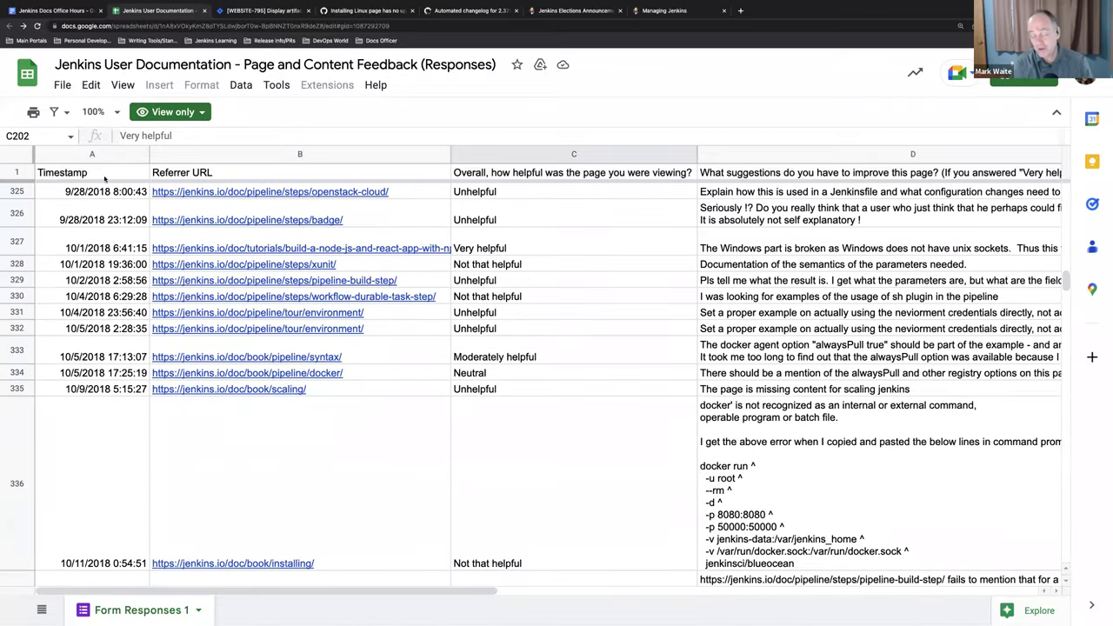
{"action": "left_click", "coordinate": [63, 11]}
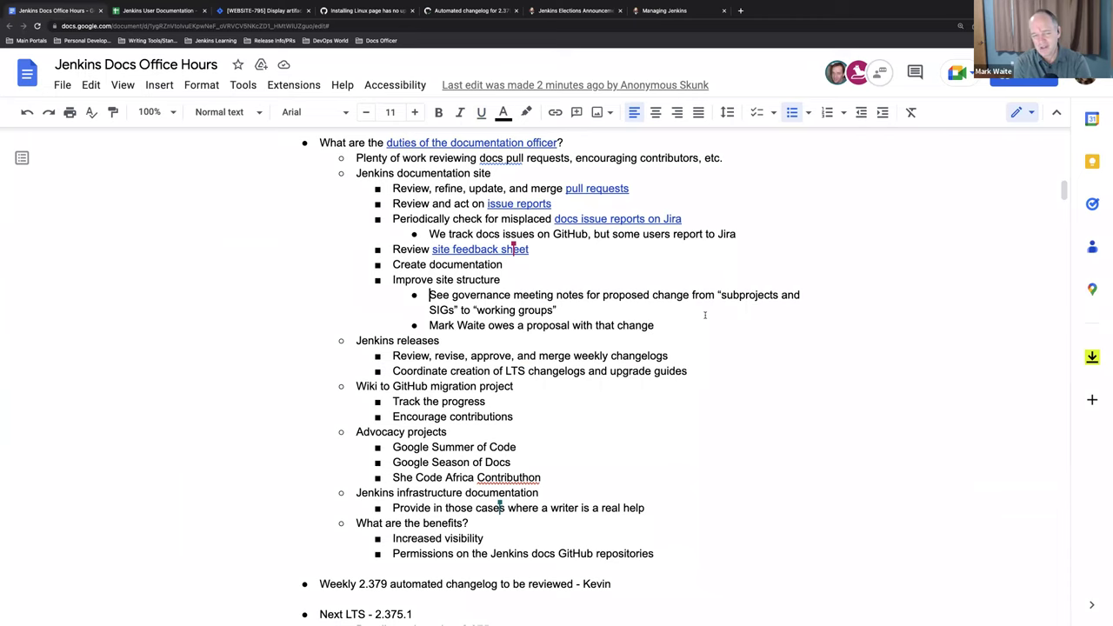
Step: Place the cursor after 'Create documentation' and 'Improve site structure', leaving the duties unchanged
{"action": "left_click", "coordinate": [504, 265]}
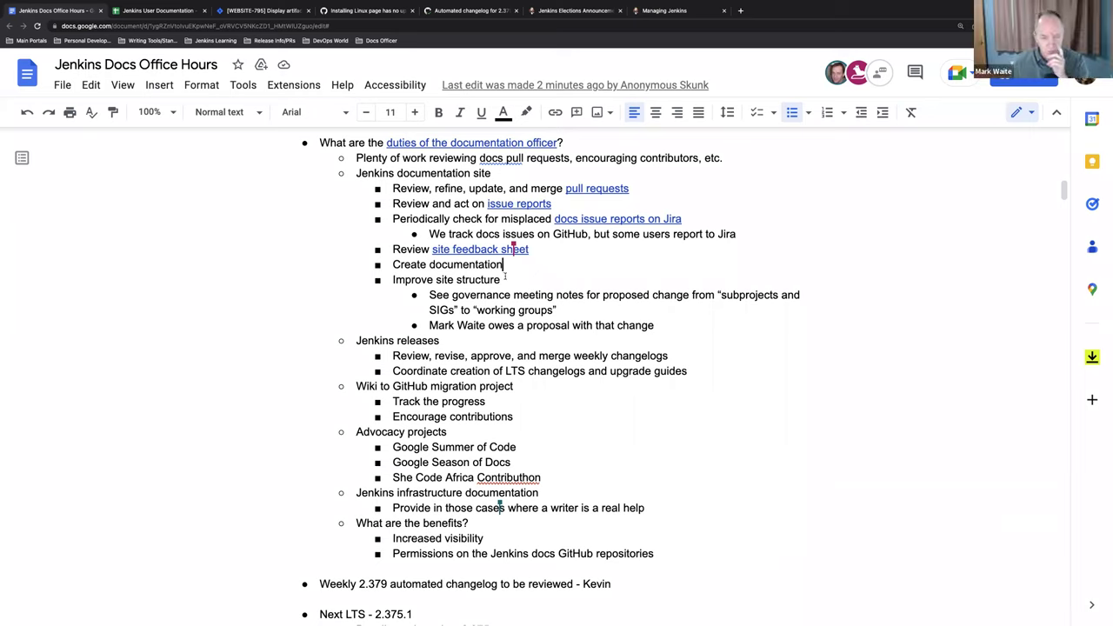
{"action": "left_click", "coordinate": [566, 277]}
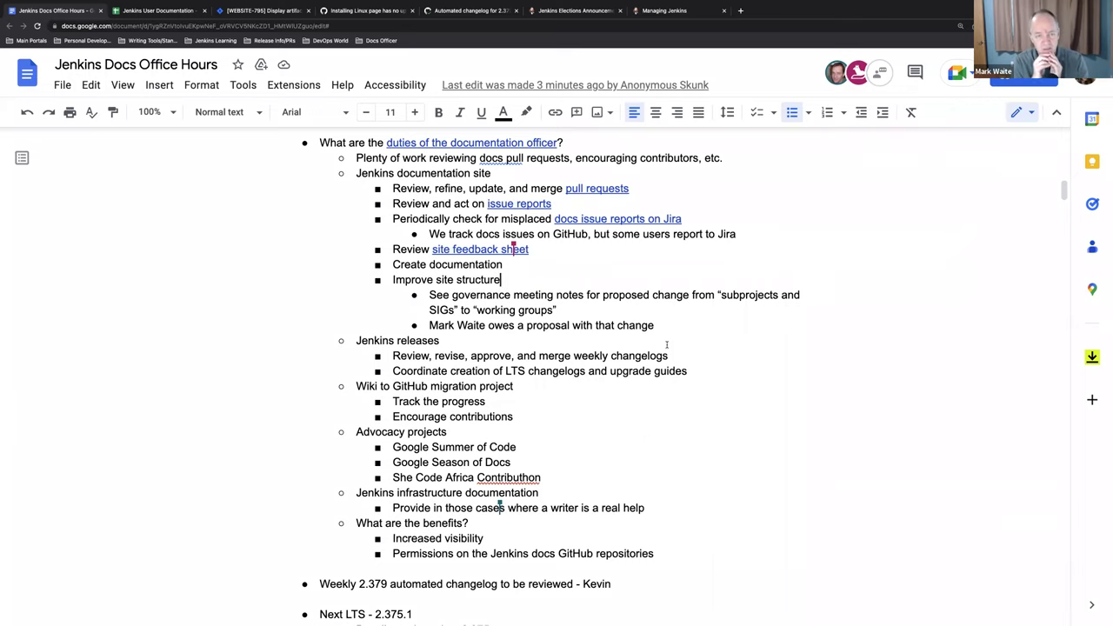
Step: Load jenkins.io in a new tab and show the Community menu's special interest groups
{"action": "key", "text": "ctrl+t"}
{"action": "type", "text": "jewnkni"}
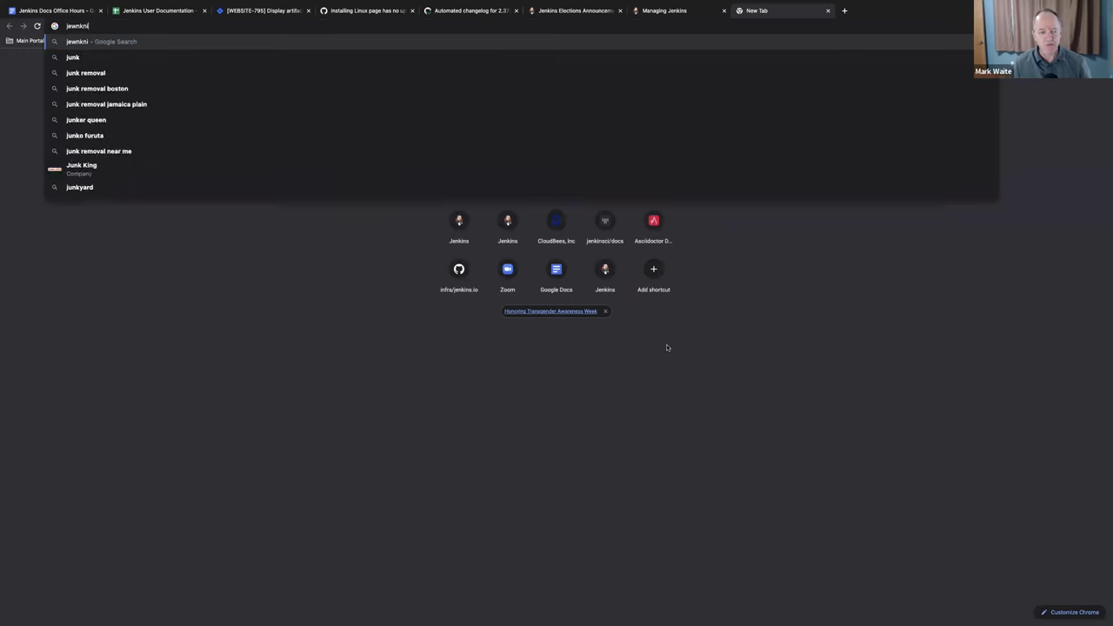
{"action": "key", "text": "BackSpace"}
{"action": "key", "text": "BackSpace"}
{"action": "key", "text": "BackSpace"}
{"action": "key", "text": "BackSpace"}
{"action": "type", "text": "nkins.ip"}
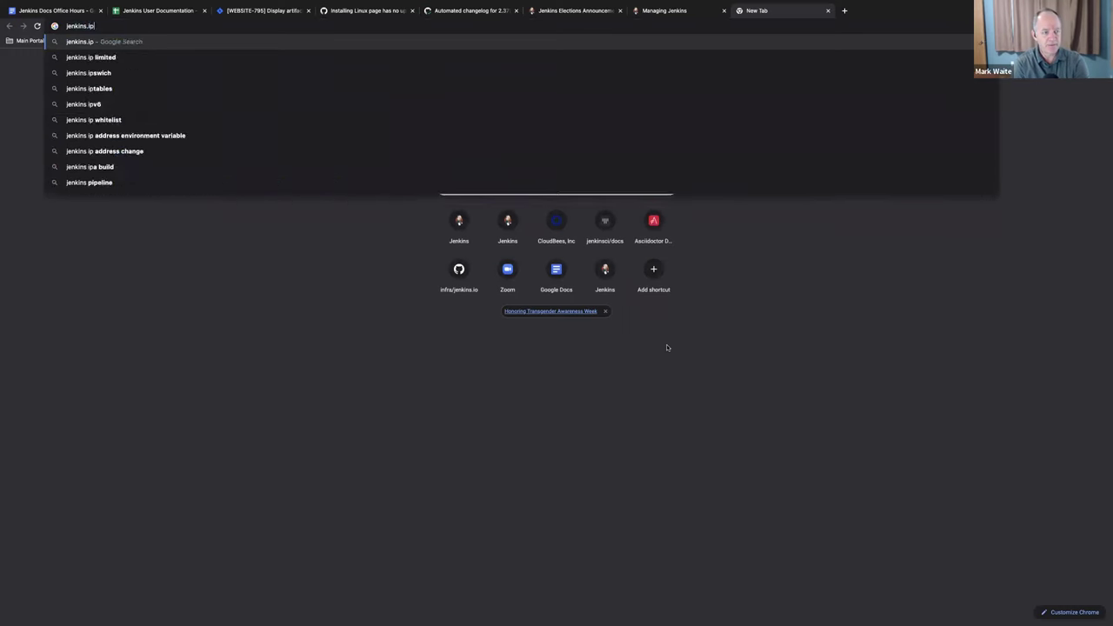
{"action": "key", "text": "BackSpace"}
{"action": "type", "text": "o"}
{"action": "key", "text": "Return"}
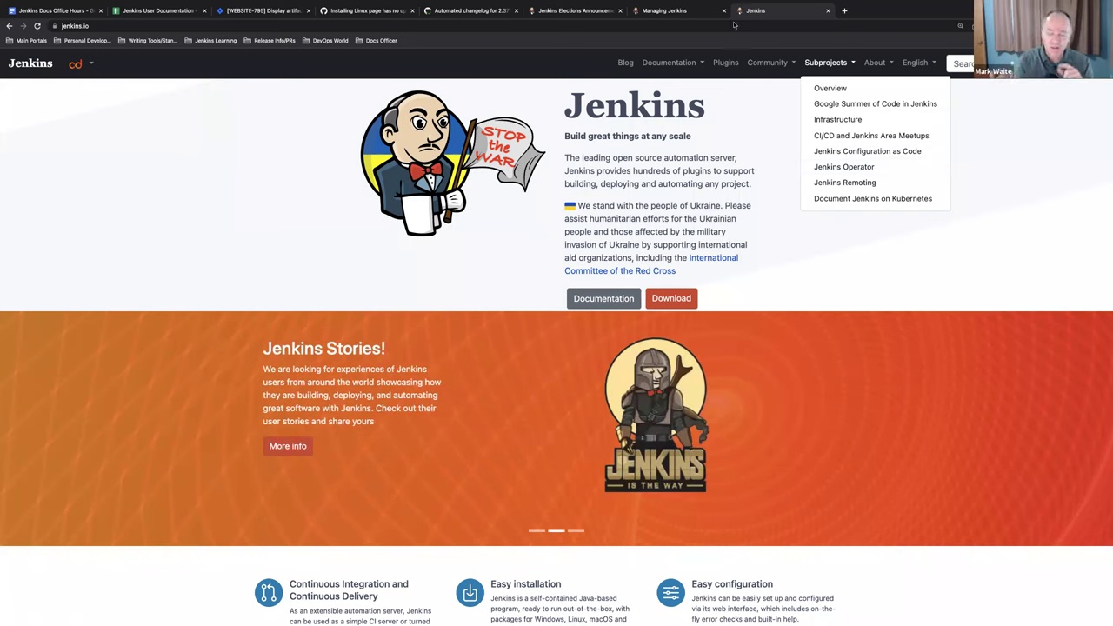
{"action": "left_click", "coordinate": [766, 64]}
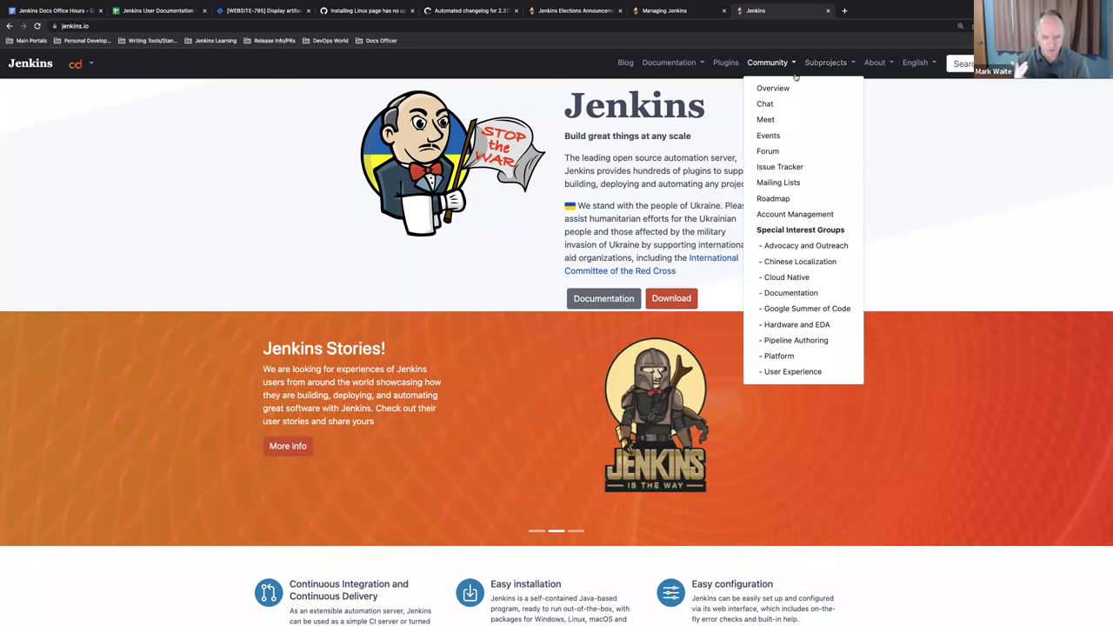
Step: Switch between the Community and Subprojects menus, ending with the Jenkins subprojects list shown
{"action": "left_click", "coordinate": [839, 70]}
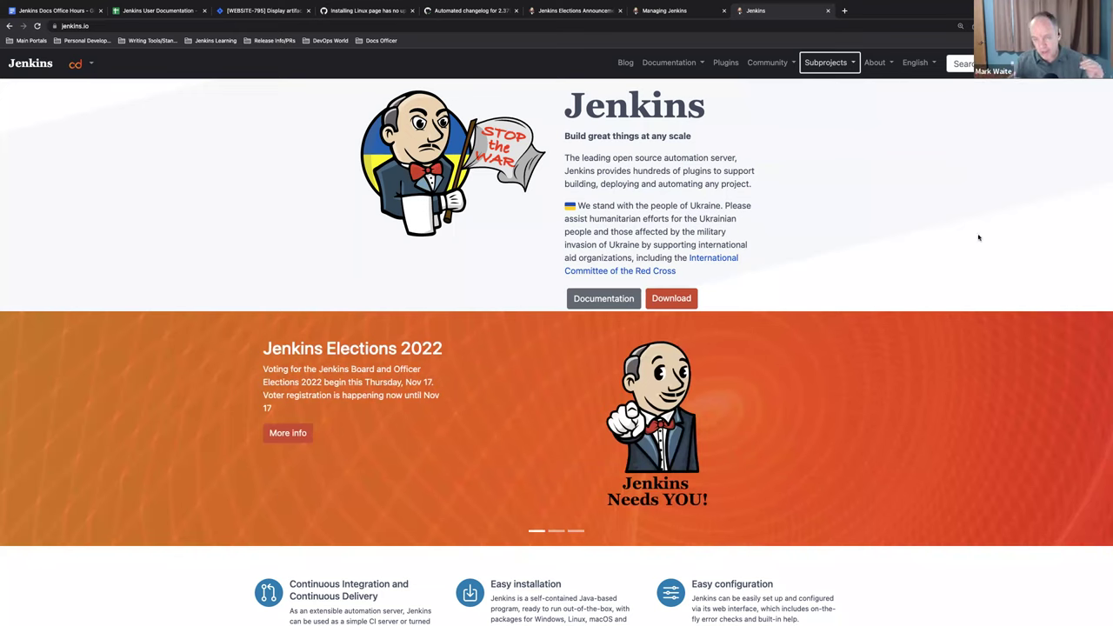
{"action": "left_click", "coordinate": [784, 63]}
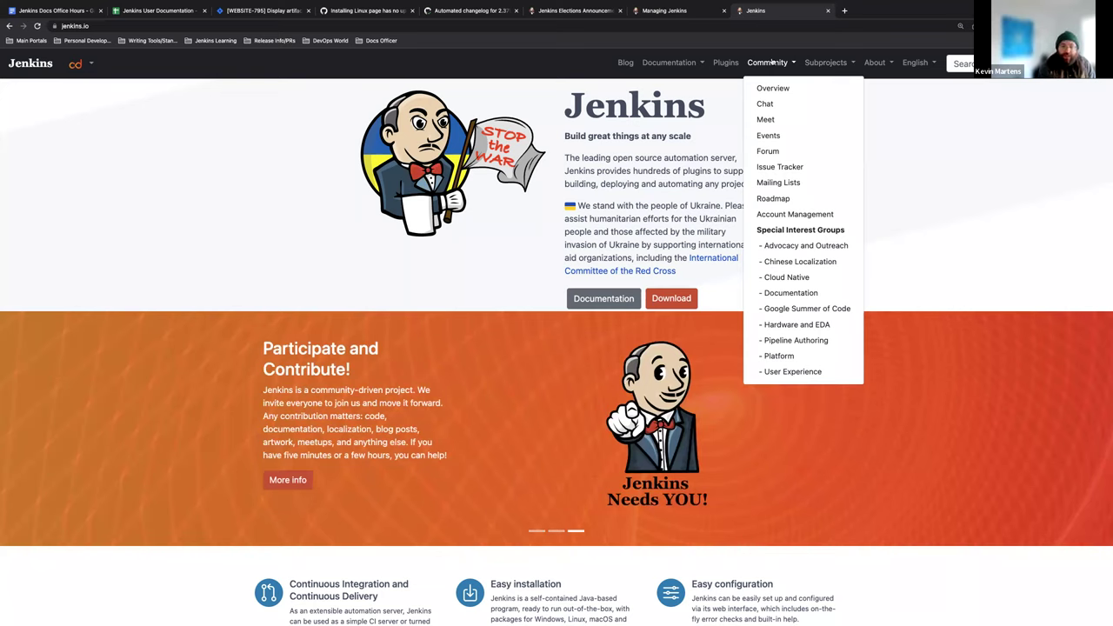
{"action": "left_click", "coordinate": [824, 63]}
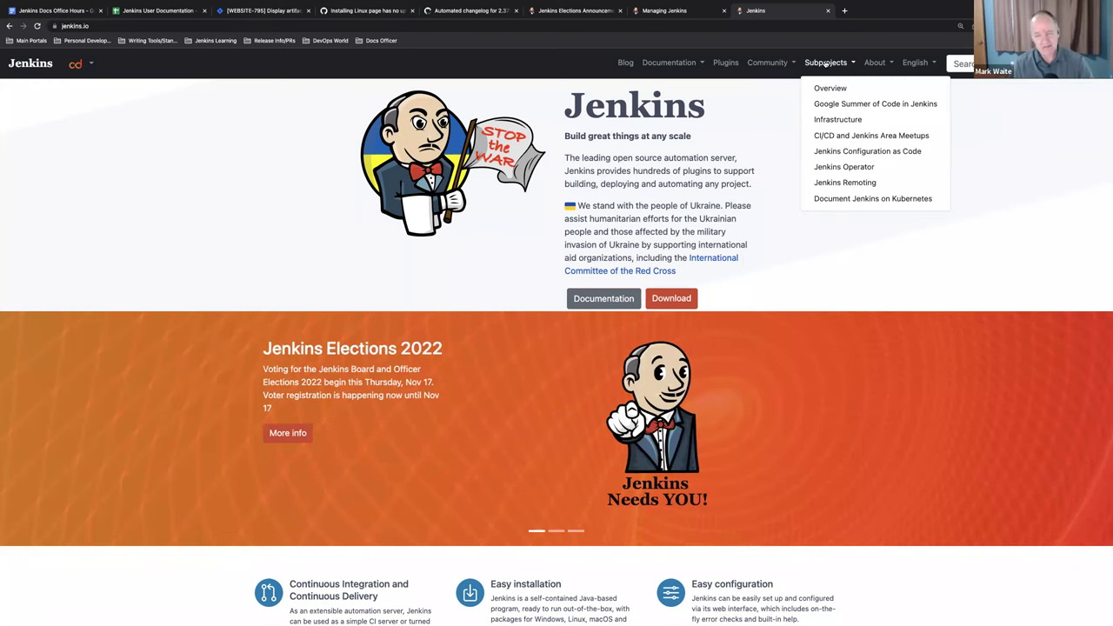
{"action": "left_click", "coordinate": [772, 66]}
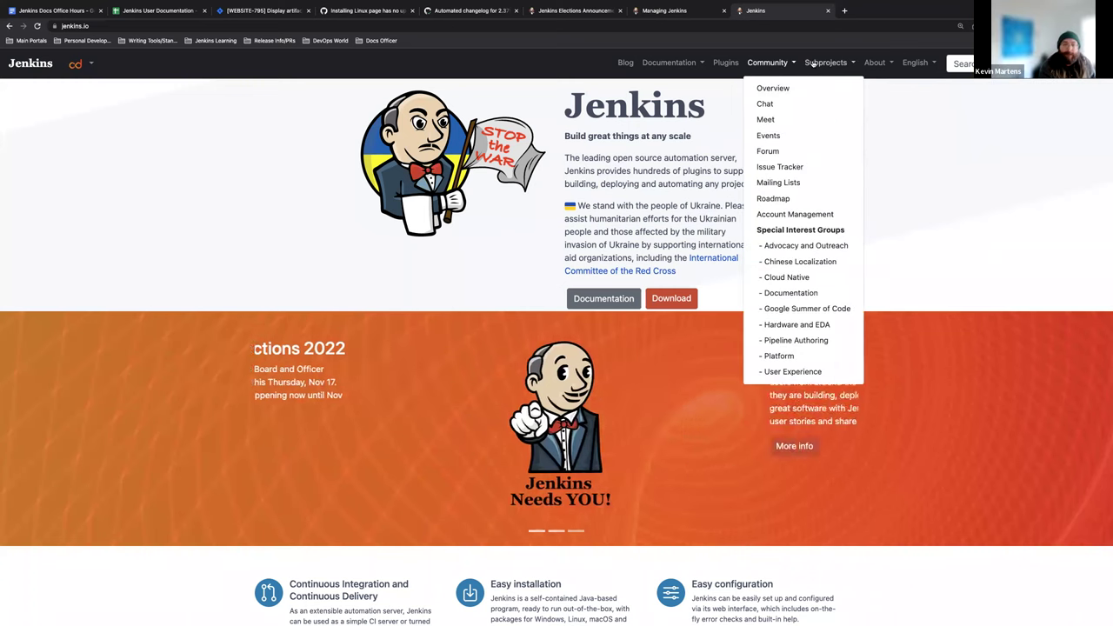
{"action": "left_click", "coordinate": [812, 64]}
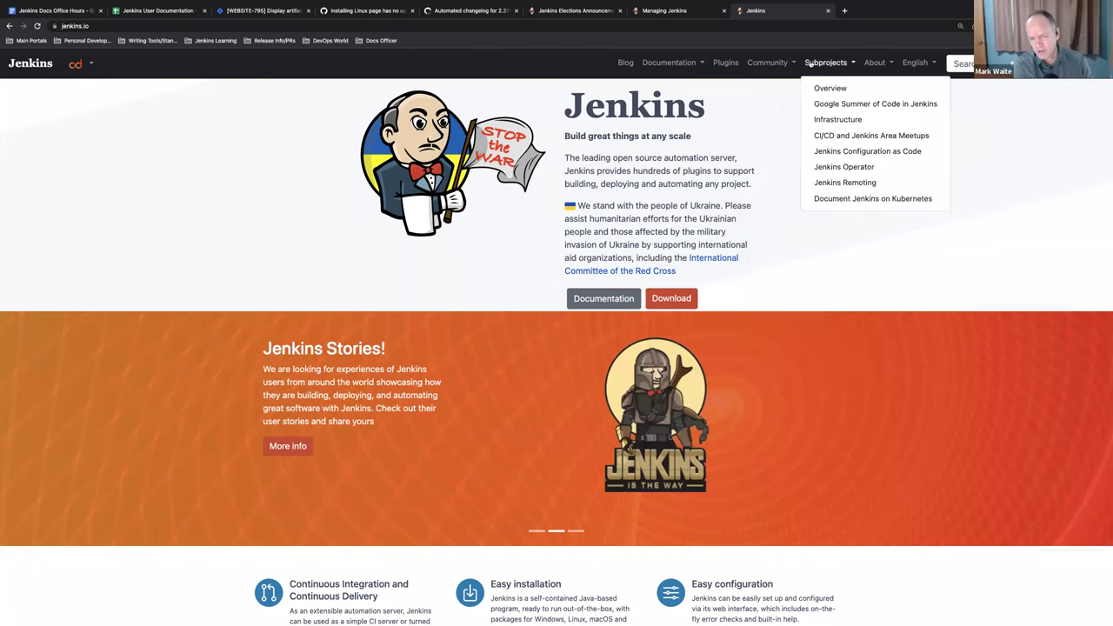
{"action": "mouse_move", "coordinate": [266, 5]}
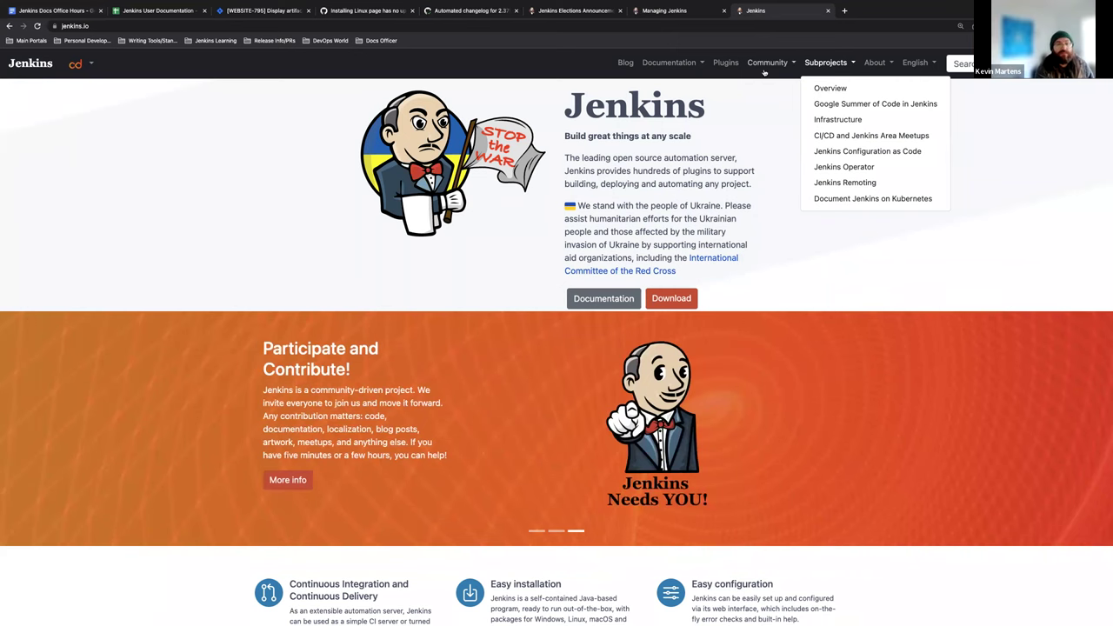
{"action": "scroll", "coordinate": [763, 73], "scroll_direction": "down", "scroll_amount": 1}
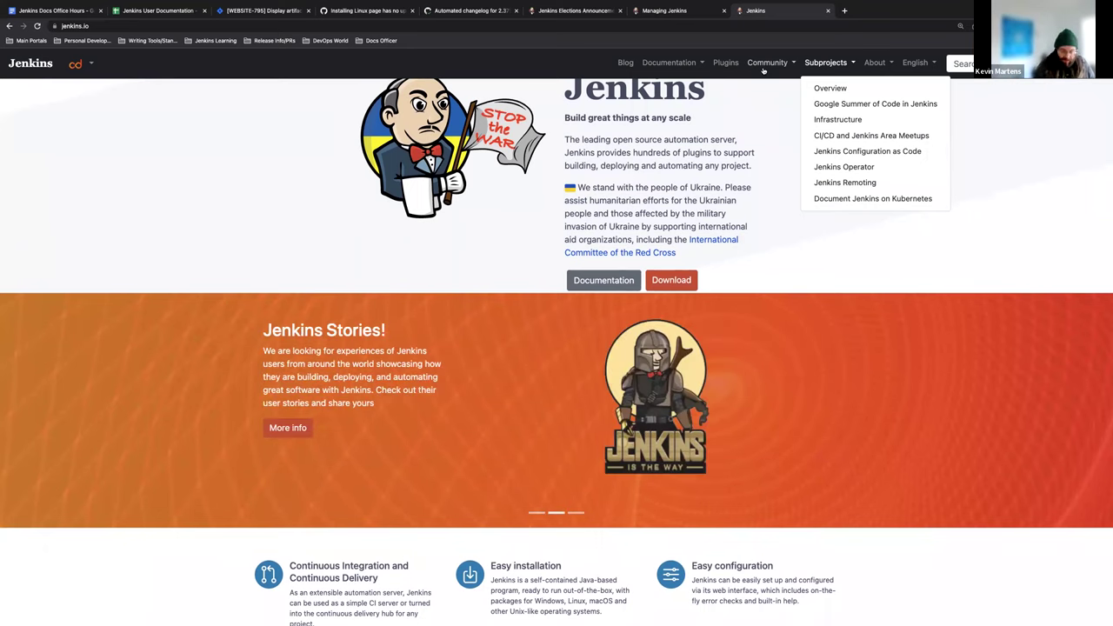
{"action": "scroll", "coordinate": [778, 162], "scroll_direction": "up", "scroll_amount": 1}
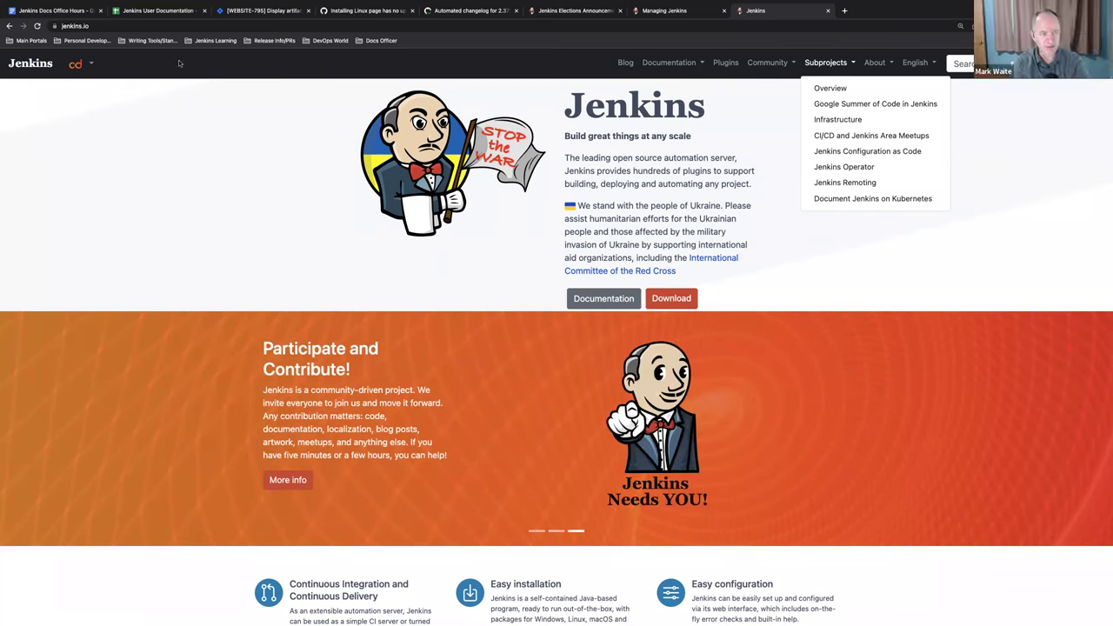
Step: Return to the Jenkins Docs Office Hours notes and scroll around the documentation officer duties
{"action": "left_click", "coordinate": [66, 12]}
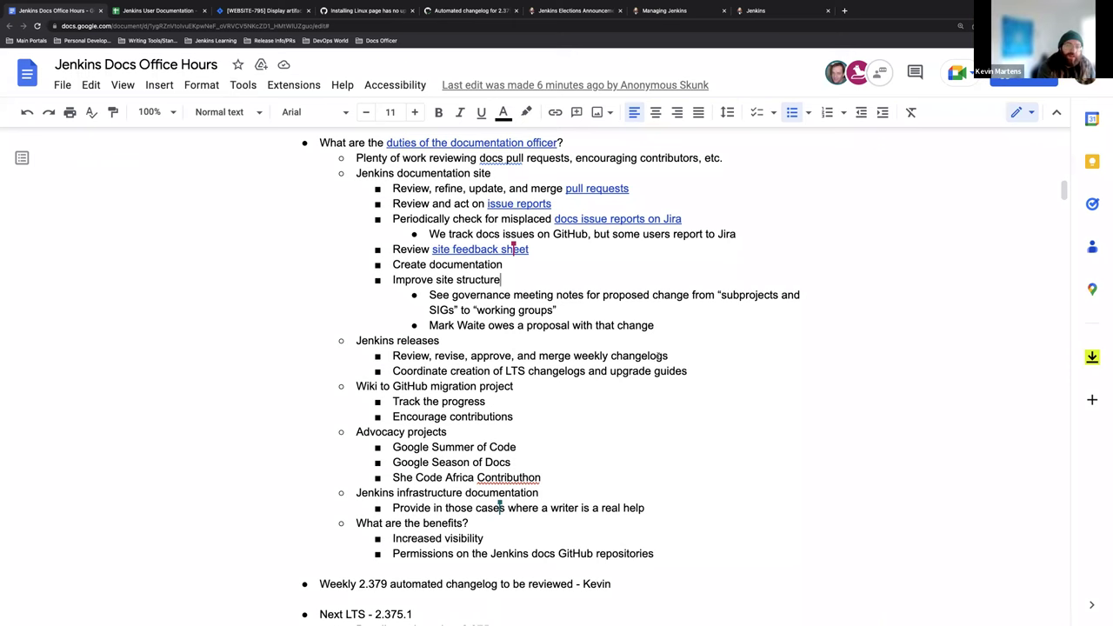
{"action": "scroll", "coordinate": [723, 350], "scroll_direction": "down", "scroll_amount": 1}
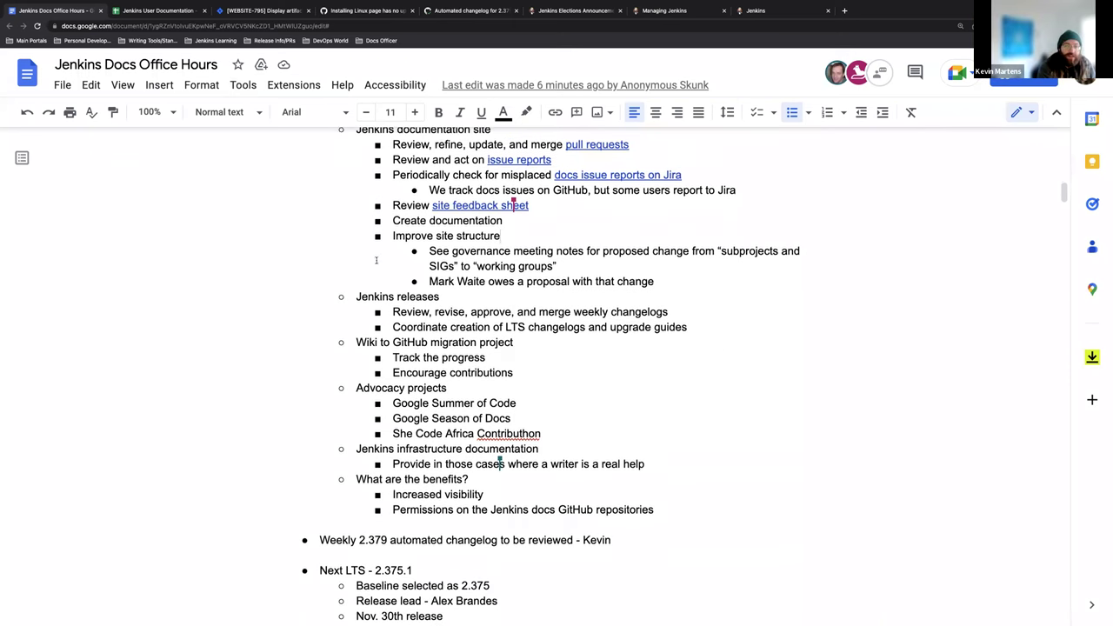
{"action": "scroll", "coordinate": [684, 272], "scroll_direction": "up", "scroll_amount": 1}
{"action": "scroll", "coordinate": [684, 272], "scroll_direction": "down", "scroll_amount": 1}
{"action": "scroll", "coordinate": [685, 272], "scroll_direction": "up", "scroll_amount": 1}
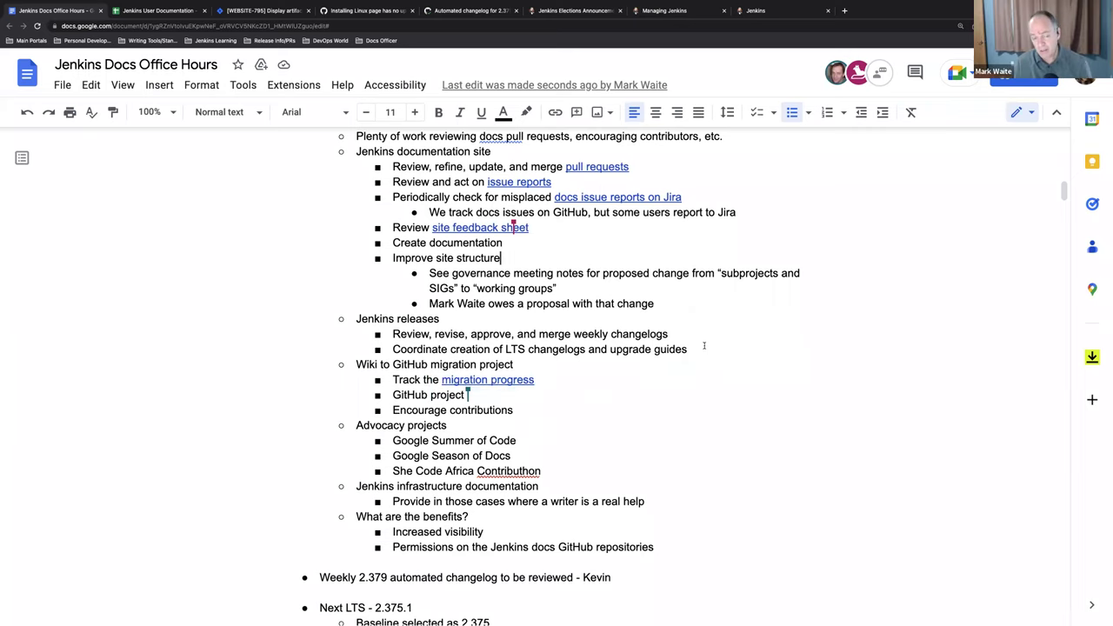
Step: Show the preview popup of the 'migration progress' link in the migration item
{"action": "scroll", "coordinate": [708, 354], "scroll_direction": "down", "scroll_amount": 2}
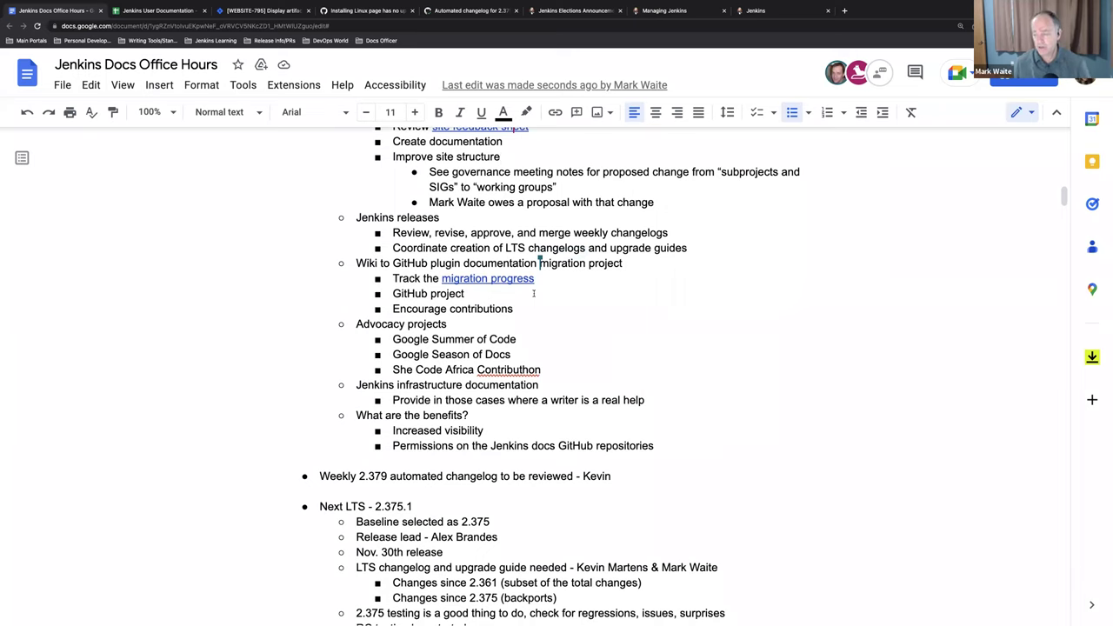
{"action": "left_click", "coordinate": [513, 280]}
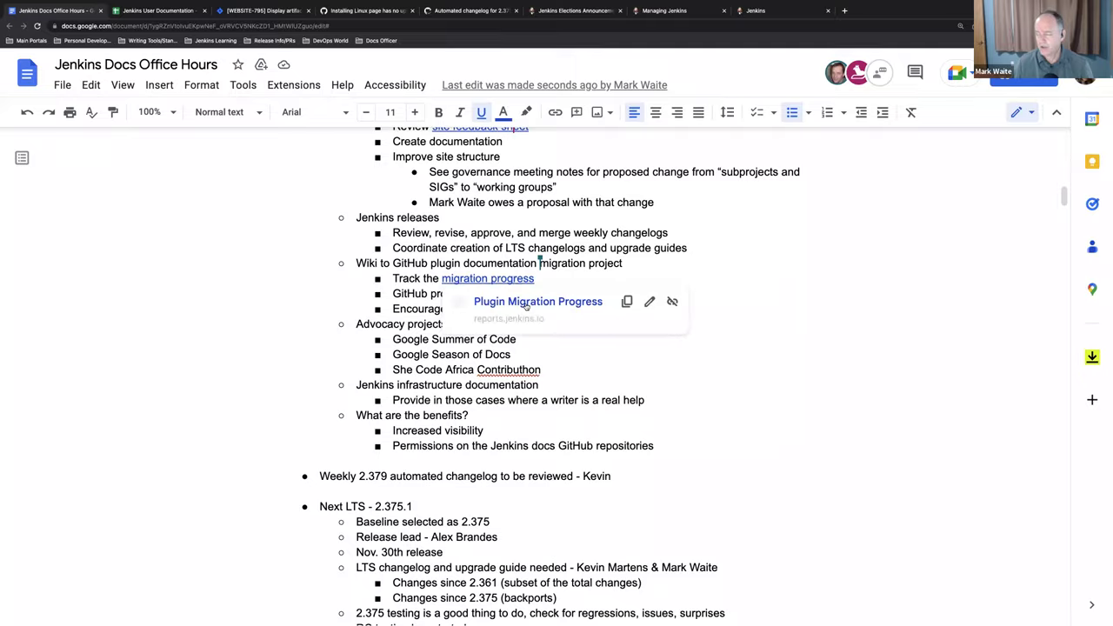
{"action": "left_click", "coordinate": [522, 303]}
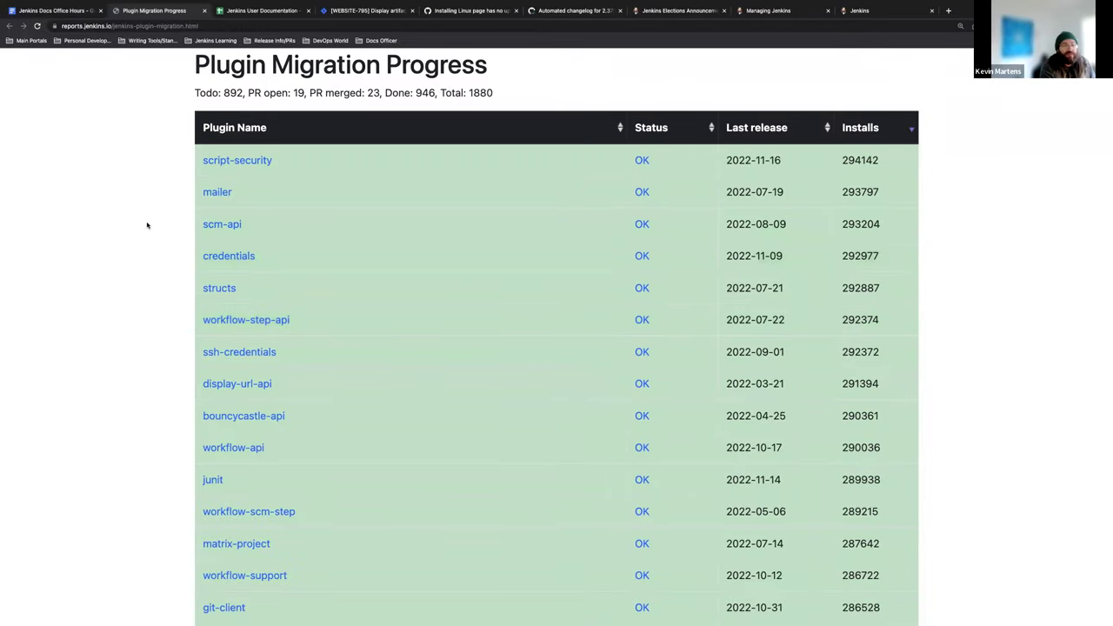
{"action": "scroll", "coordinate": [147, 225], "scroll_direction": "down", "scroll_amount": 1}
{"action": "scroll", "coordinate": [261, 113], "scroll_direction": "up", "scroll_amount": 1}
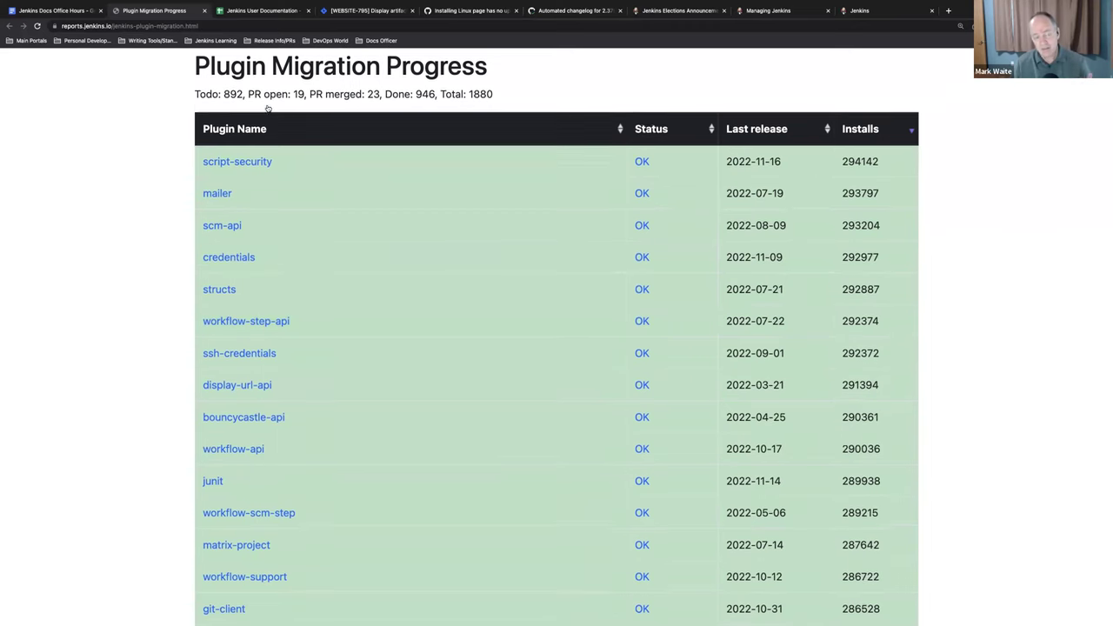
{"action": "left_click_drag", "start_coordinate": [191, 92], "coordinate": [520, 102]}
{"action": "left_click", "coordinate": [577, 78]}
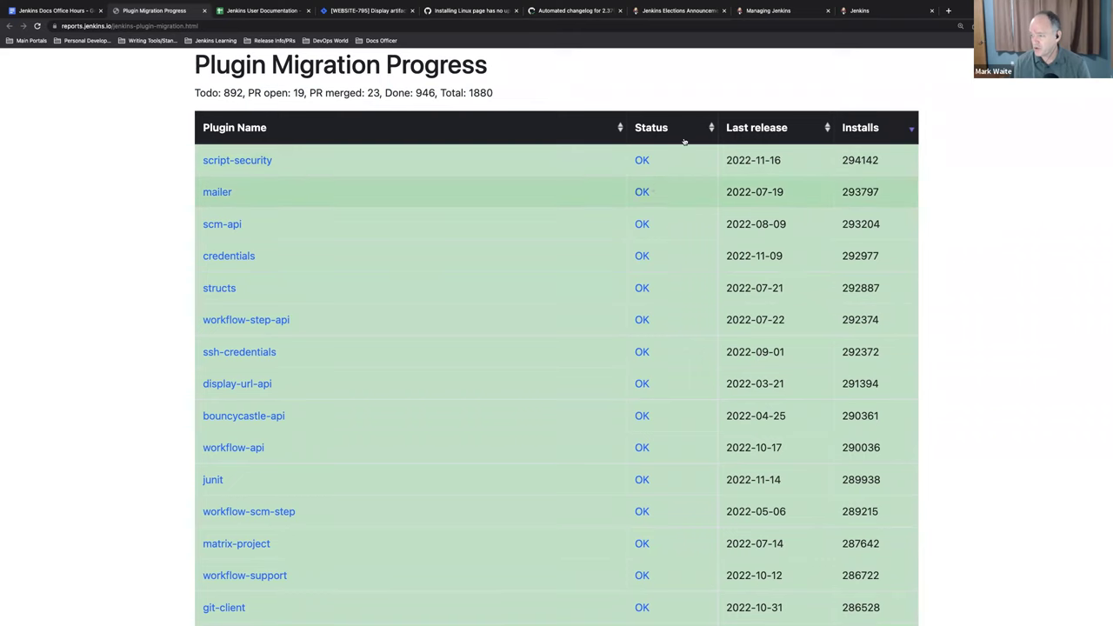
{"action": "scroll", "coordinate": [691, 185], "scroll_direction": "down", "scroll_amount": 3}
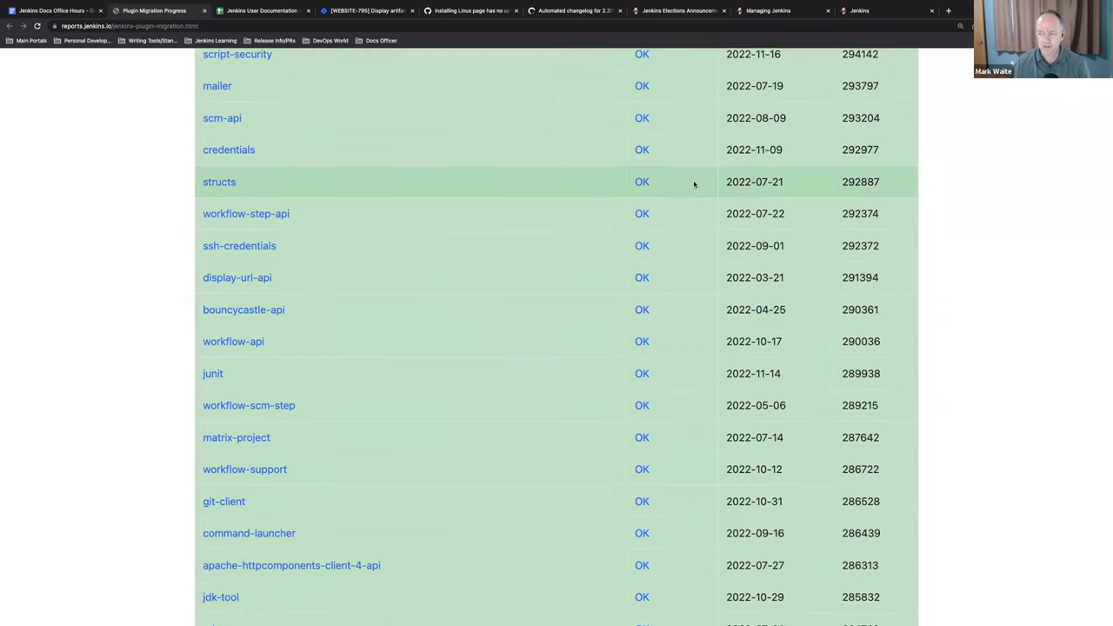
{"action": "scroll", "coordinate": [692, 183], "scroll_direction": "down", "scroll_amount": 4}
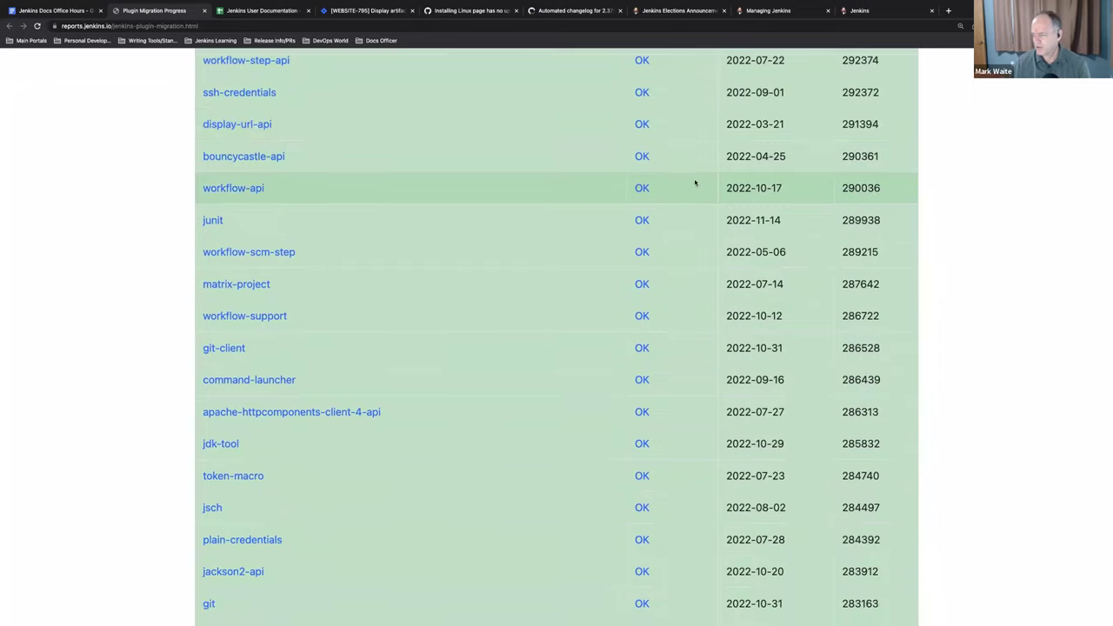
{"action": "scroll", "coordinate": [694, 181], "scroll_direction": "down", "scroll_amount": 3}
{"action": "scroll", "coordinate": [688, 178], "scroll_direction": "down", "scroll_amount": 1}
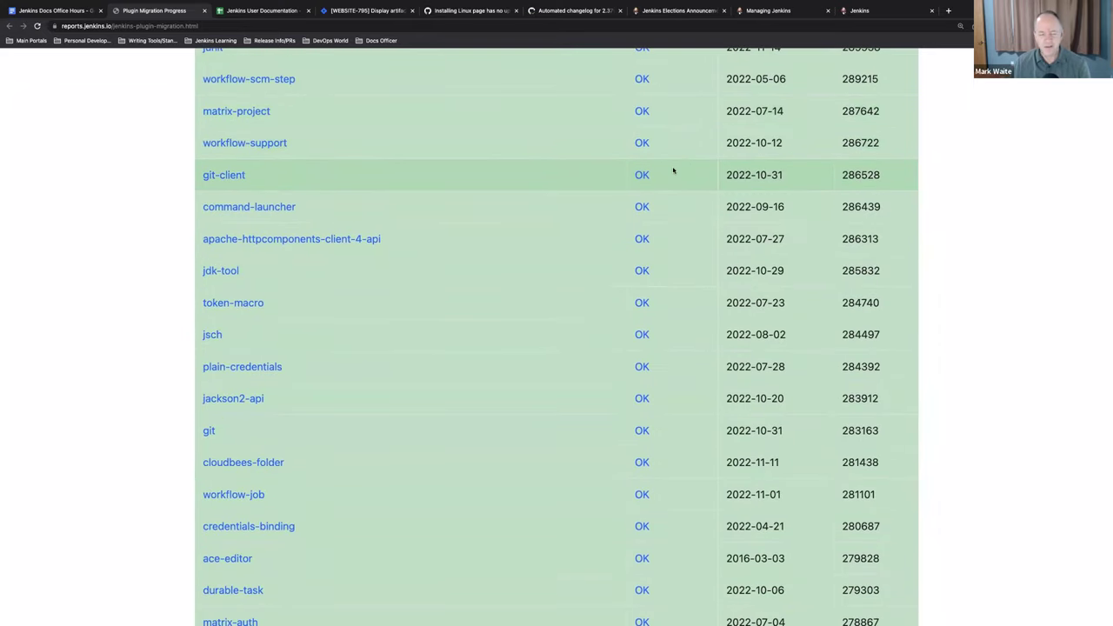
{"action": "scroll", "coordinate": [672, 174], "scroll_direction": "down", "scroll_amount": 4}
{"action": "scroll", "coordinate": [674, 175], "scroll_direction": "down", "scroll_amount": 4}
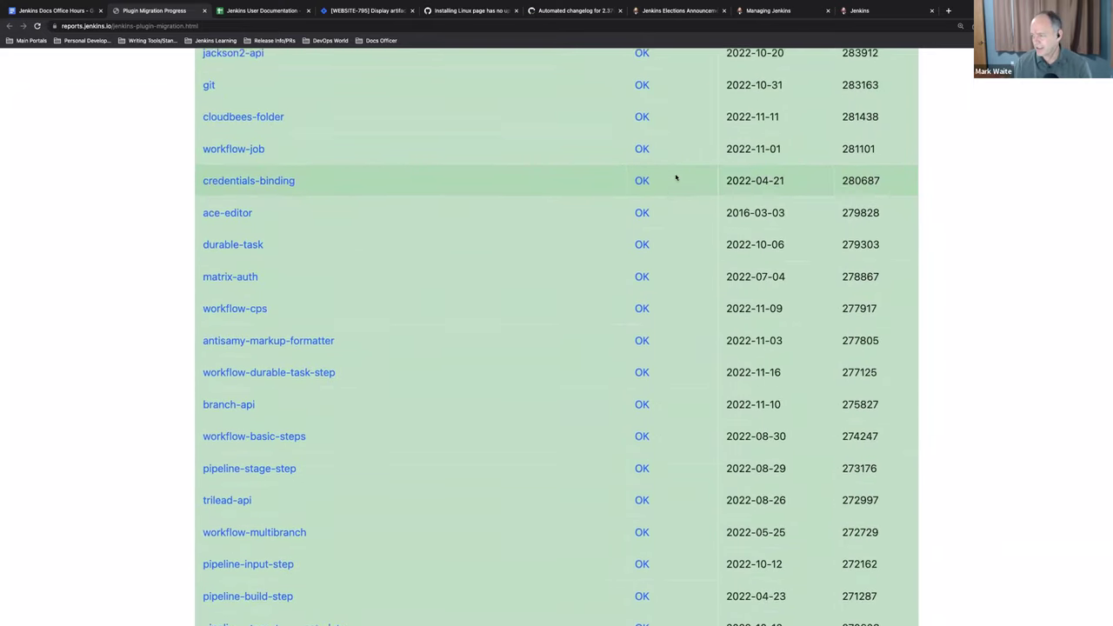
{"action": "scroll", "coordinate": [675, 176], "scroll_direction": "up", "scroll_amount": 15}
{"action": "scroll", "coordinate": [675, 177], "scroll_direction": "down", "scroll_amount": 20}
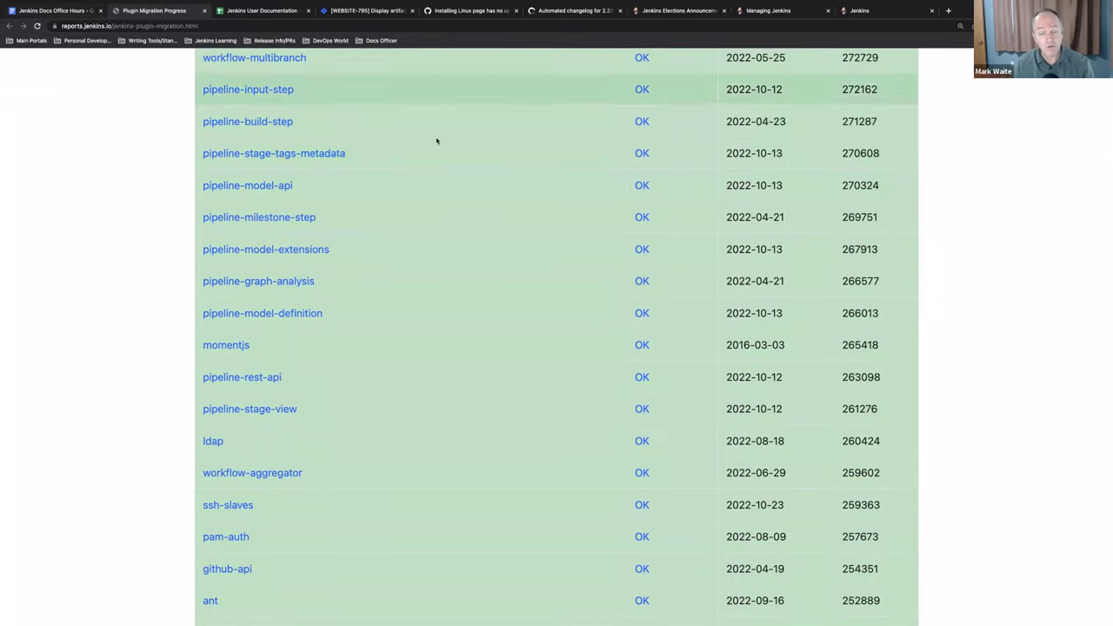
{"action": "scroll", "coordinate": [481, 193], "scroll_direction": "up", "scroll_amount": 20}
{"action": "scroll", "coordinate": [402, 190], "scroll_direction": "down", "scroll_amount": 1}
{"action": "scroll", "coordinate": [402, 190], "scroll_direction": "down", "scroll_amount": 20}
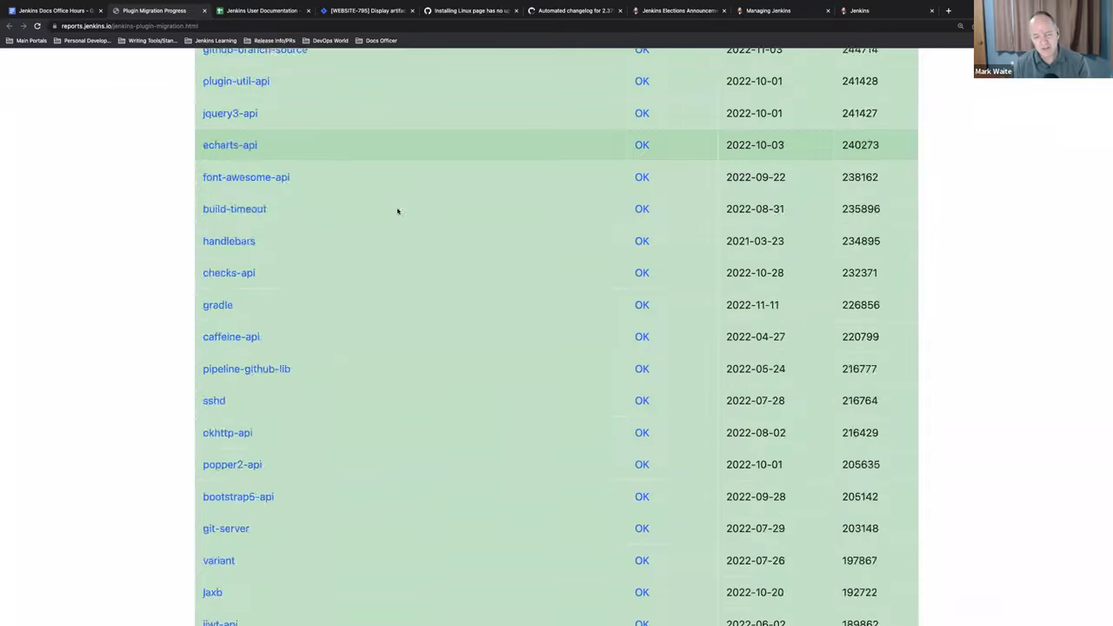
{"action": "scroll", "coordinate": [398, 213], "scroll_direction": "down", "scroll_amount": 20}
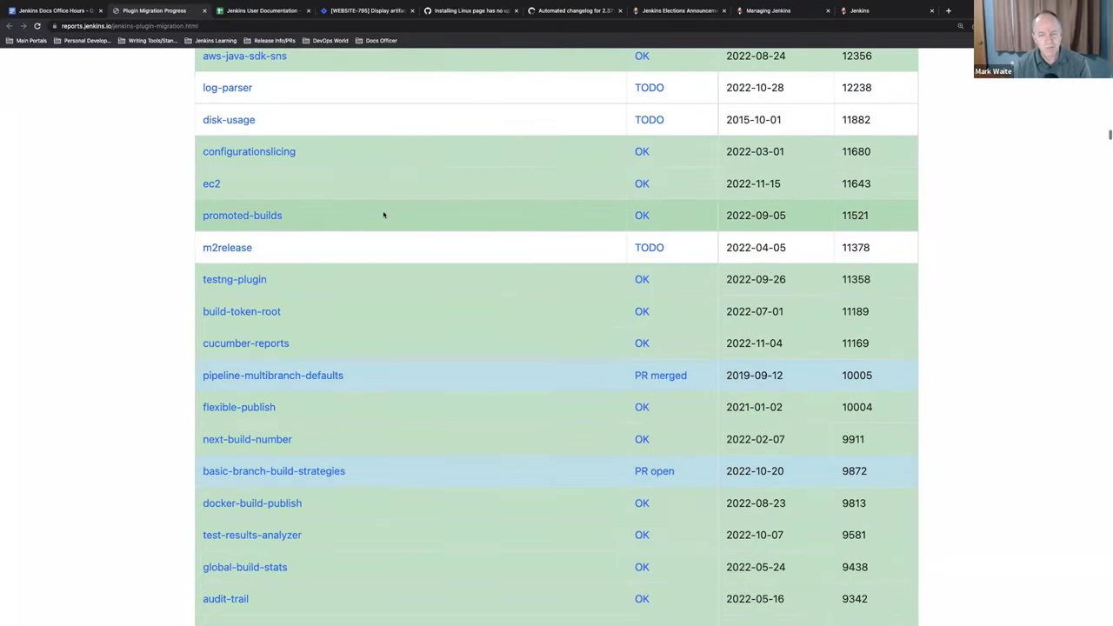
{"action": "scroll", "coordinate": [661, 244], "scroll_direction": "up", "scroll_amount": 1}
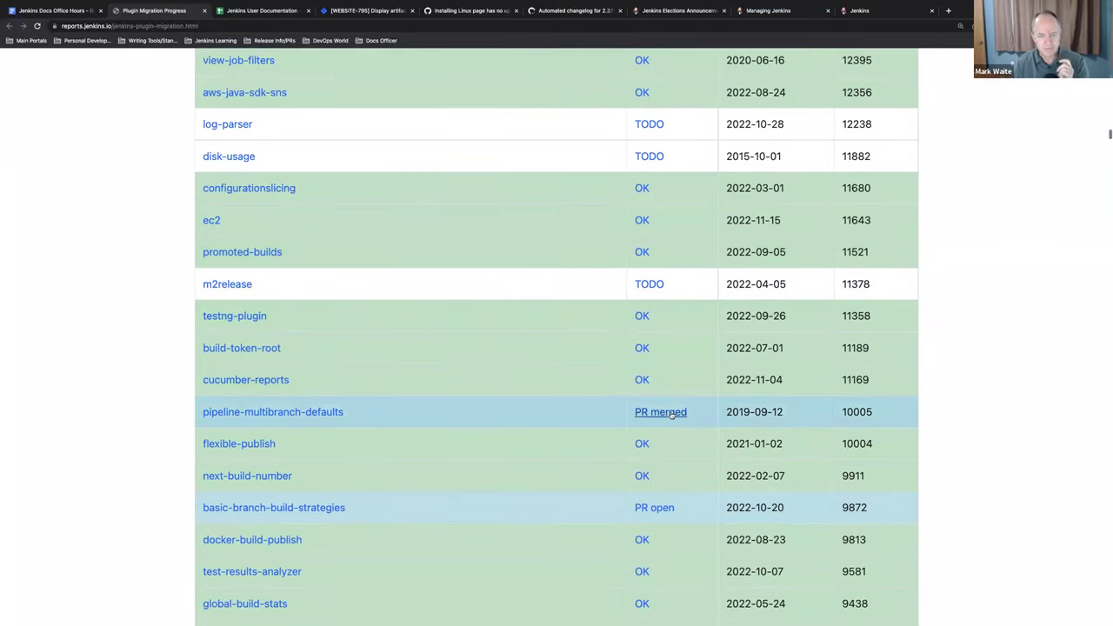
{"action": "scroll", "coordinate": [670, 410], "scroll_direction": "down", "scroll_amount": 1}
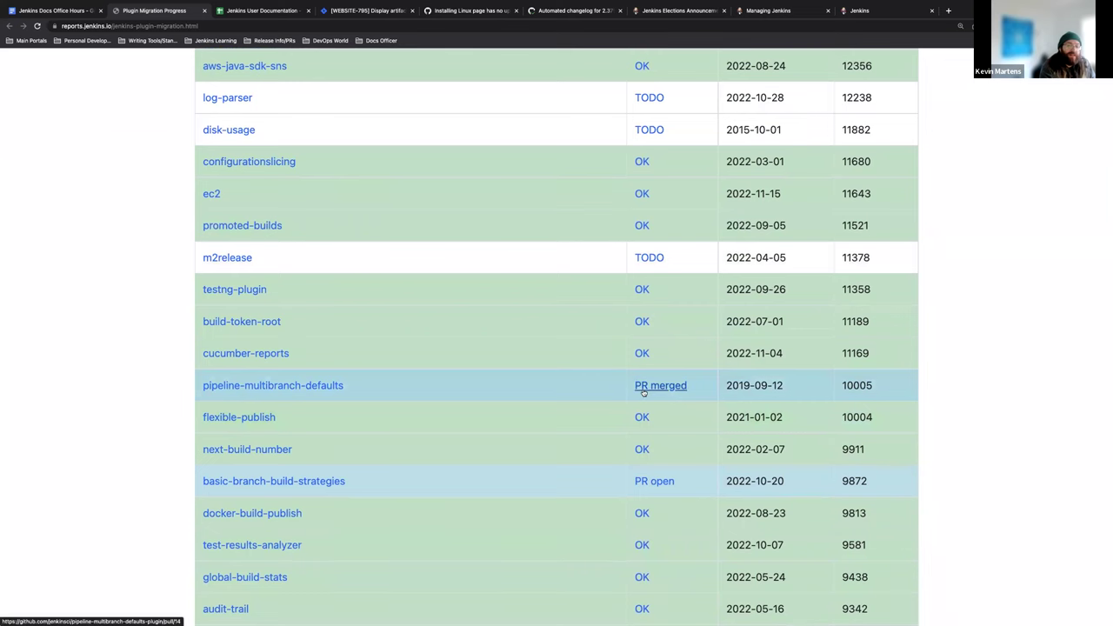
Step: Open merged PR #14 for pipeline-multibranch-defaults, then its Plugin documentation Migration project board
{"action": "left_click", "coordinate": [642, 392]}
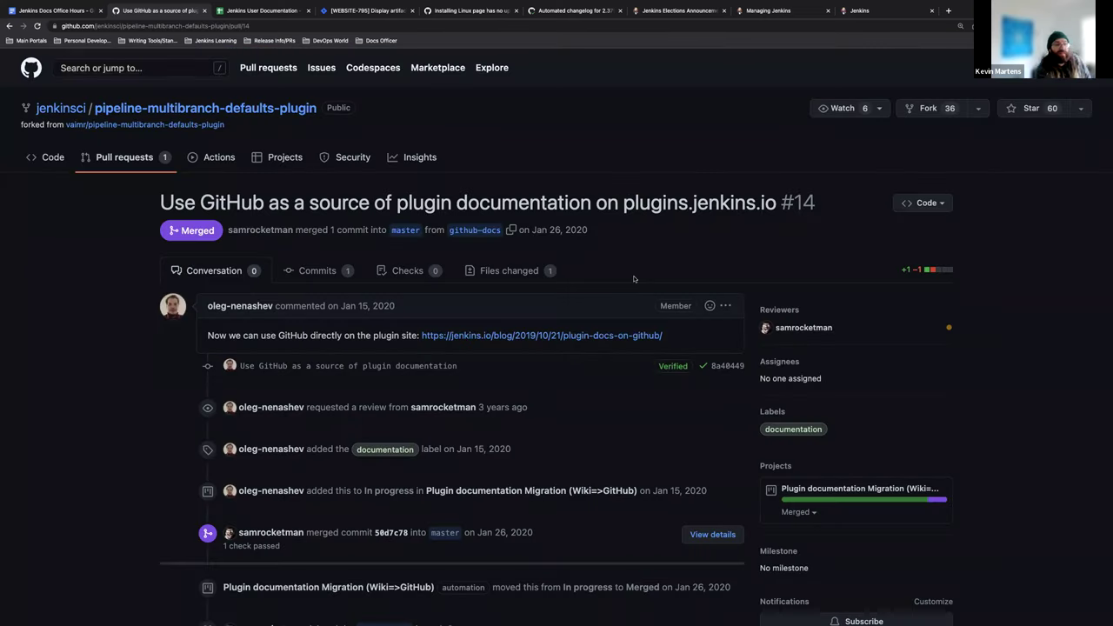
{"action": "scroll", "coordinate": [652, 276], "scroll_direction": "down", "scroll_amount": 1}
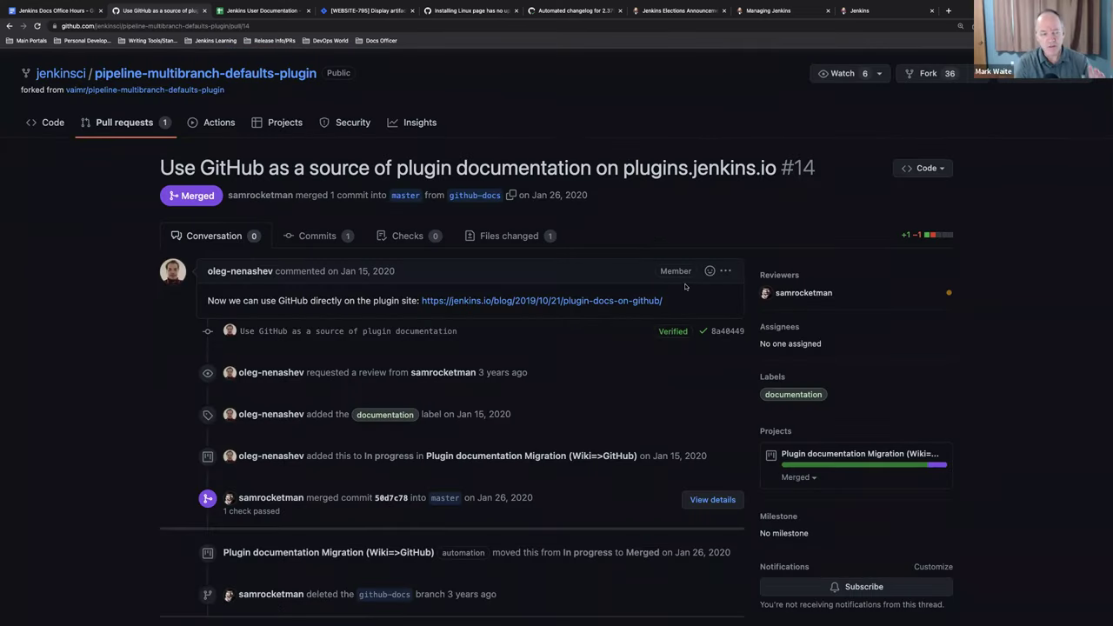
{"action": "scroll", "coordinate": [684, 287], "scroll_direction": "down", "scroll_amount": 2}
{"action": "scroll", "coordinate": [637, 286], "scroll_direction": "down", "scroll_amount": 3}
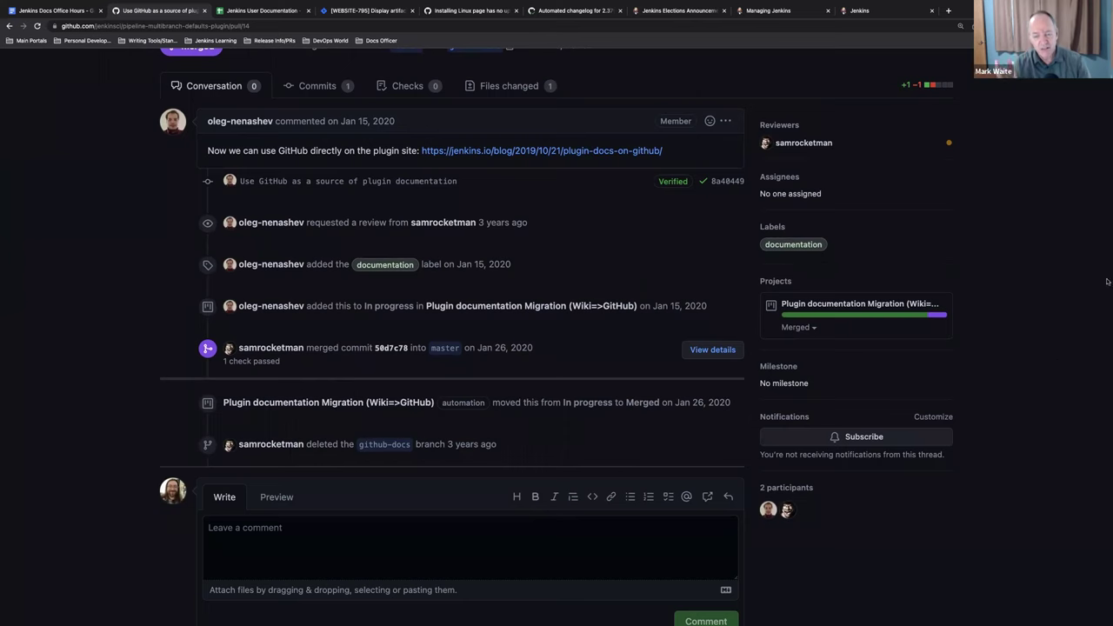
{"action": "mouse_move", "coordinate": [832, 305]}
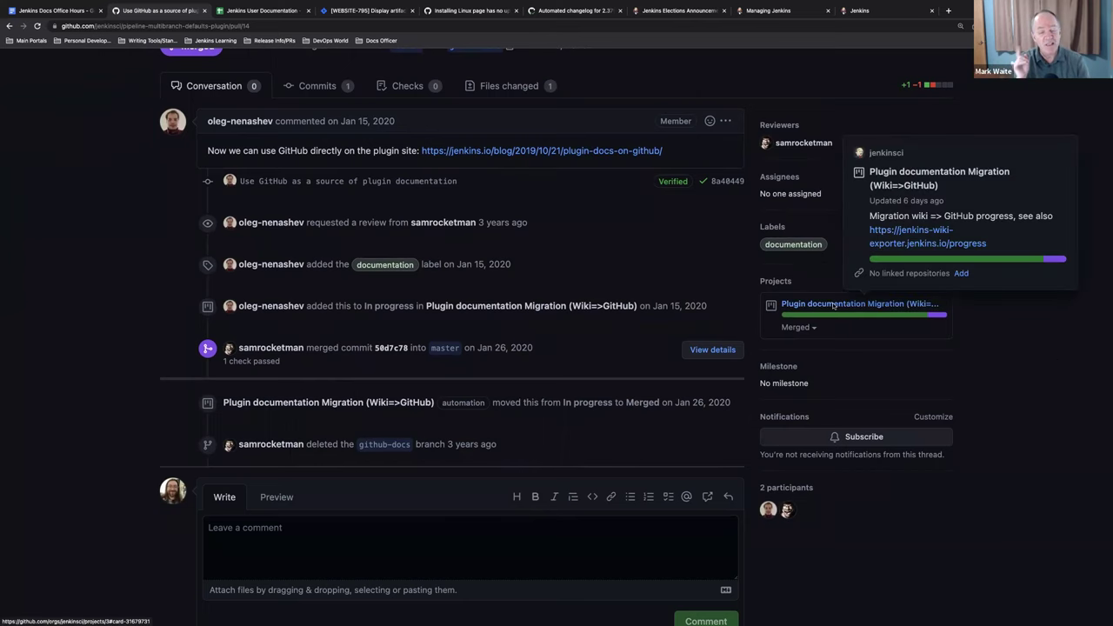
{"action": "left_click", "coordinate": [832, 304]}
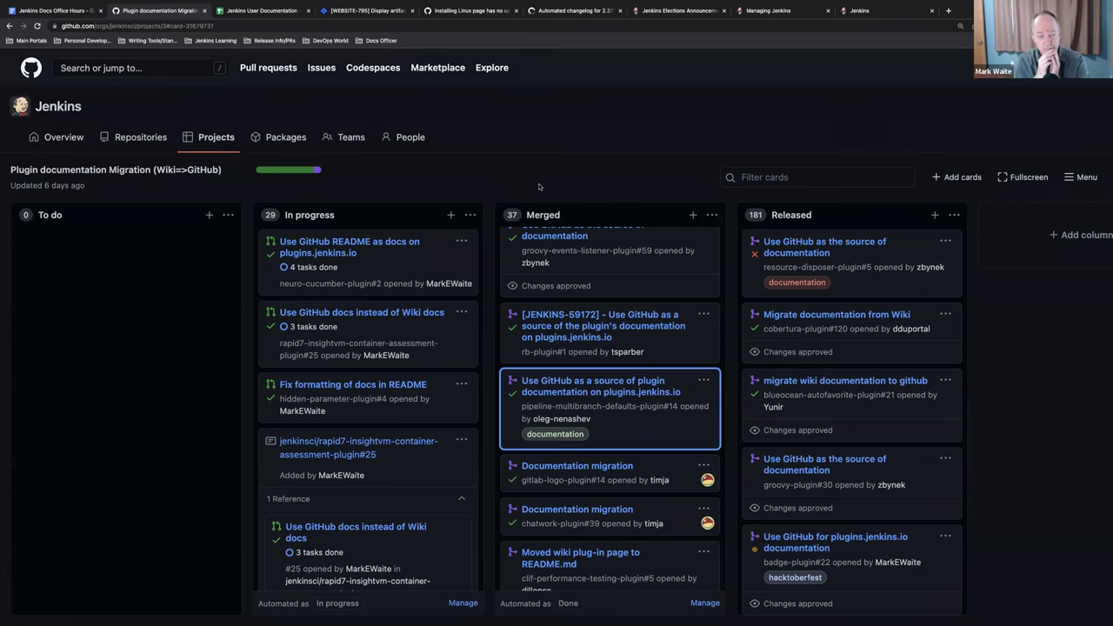
{"action": "scroll", "coordinate": [522, 200], "scroll_direction": "down", "scroll_amount": 1}
{"action": "scroll", "coordinate": [449, 275], "scroll_direction": "down", "scroll_amount": 4}
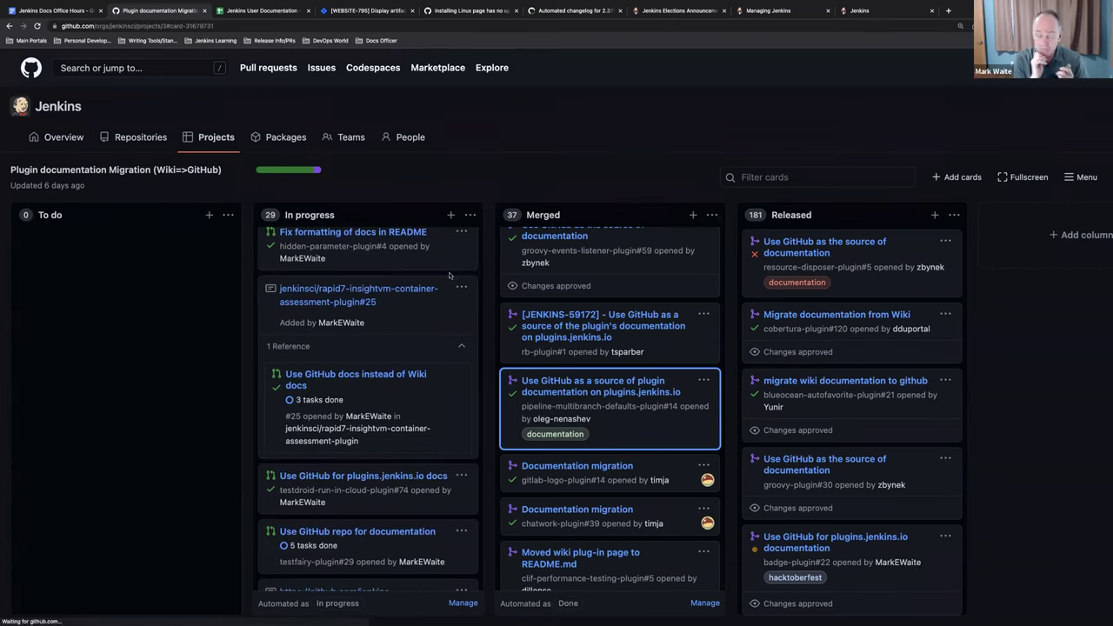
{"action": "scroll", "coordinate": [443, 278], "scroll_direction": "down", "scroll_amount": 4}
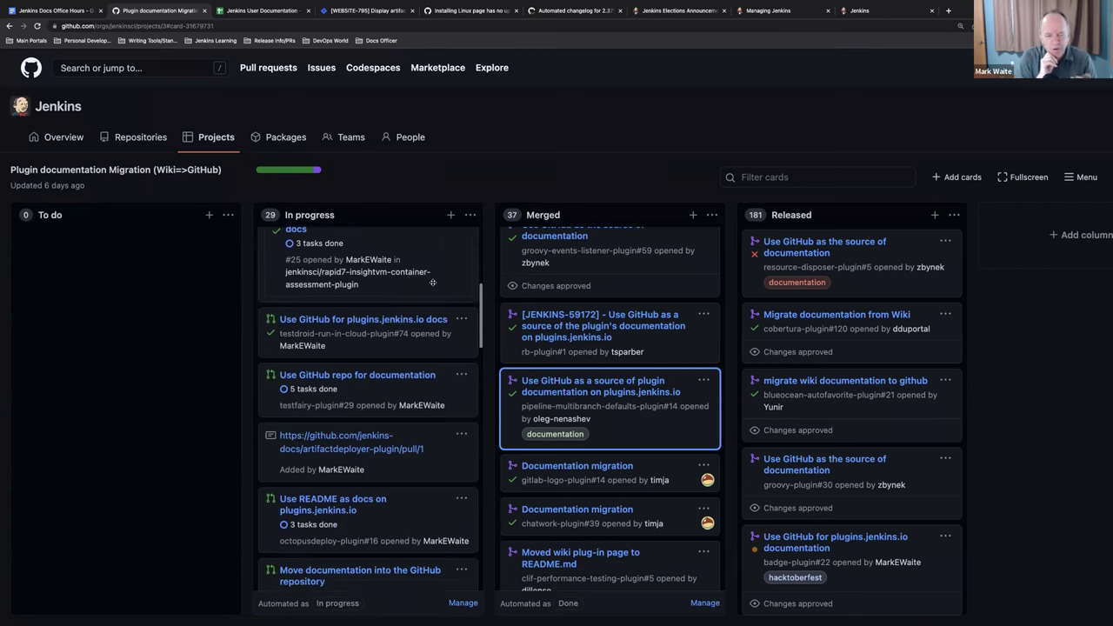
{"action": "scroll", "coordinate": [429, 285], "scroll_direction": "down", "scroll_amount": 4}
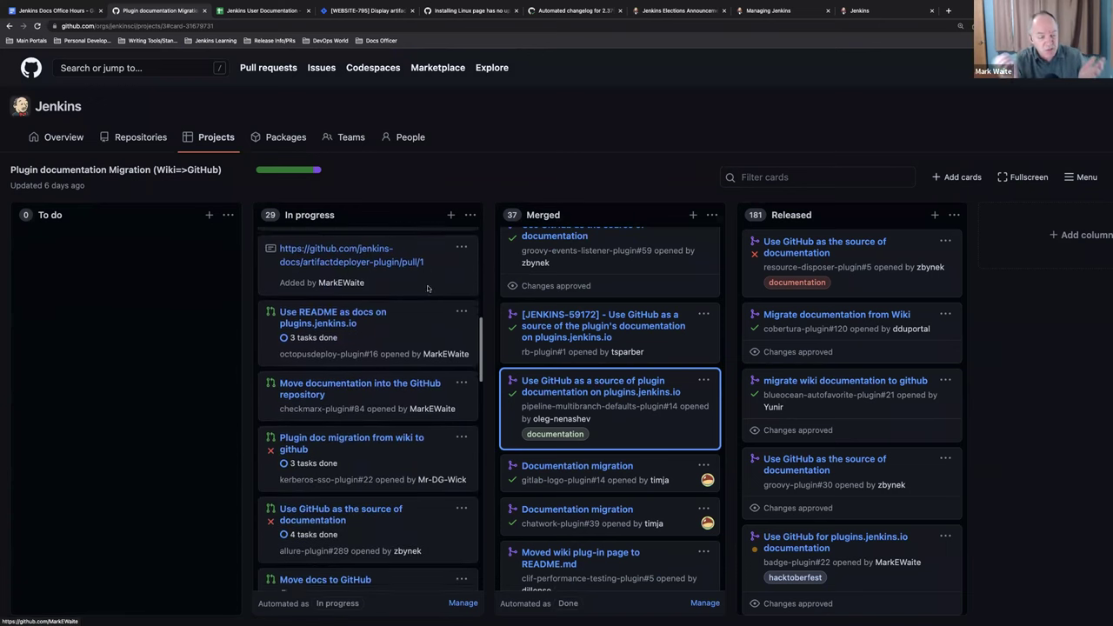
{"action": "scroll", "coordinate": [427, 288], "scroll_direction": "down", "scroll_amount": 4}
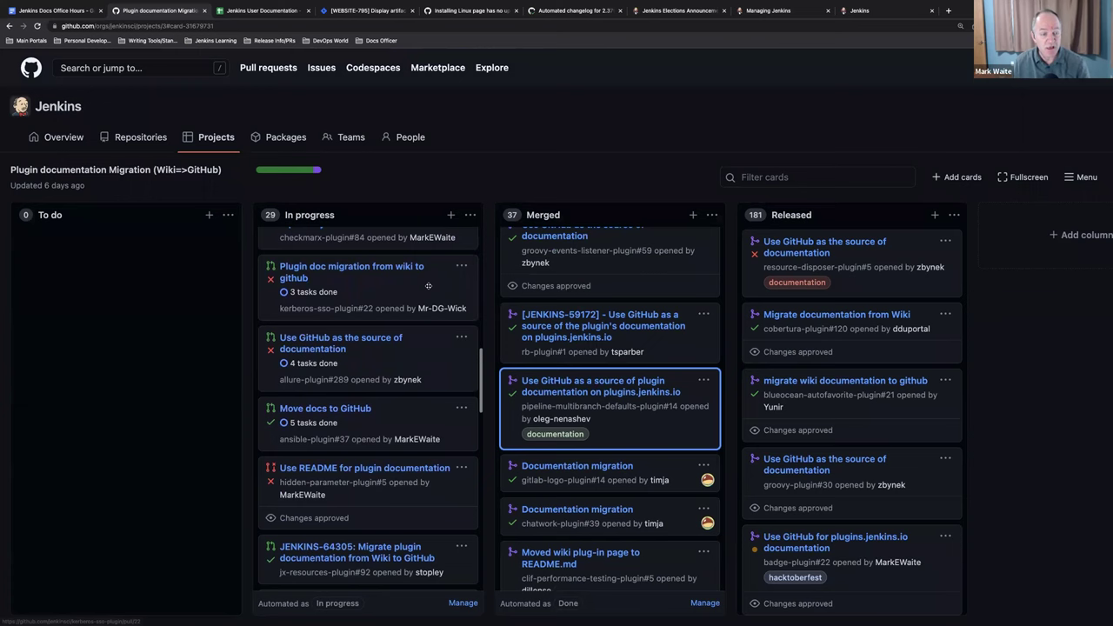
{"action": "scroll", "coordinate": [428, 288], "scroll_direction": "down", "scroll_amount": 2}
{"action": "scroll", "coordinate": [574, 303], "scroll_direction": "down", "scroll_amount": 1}
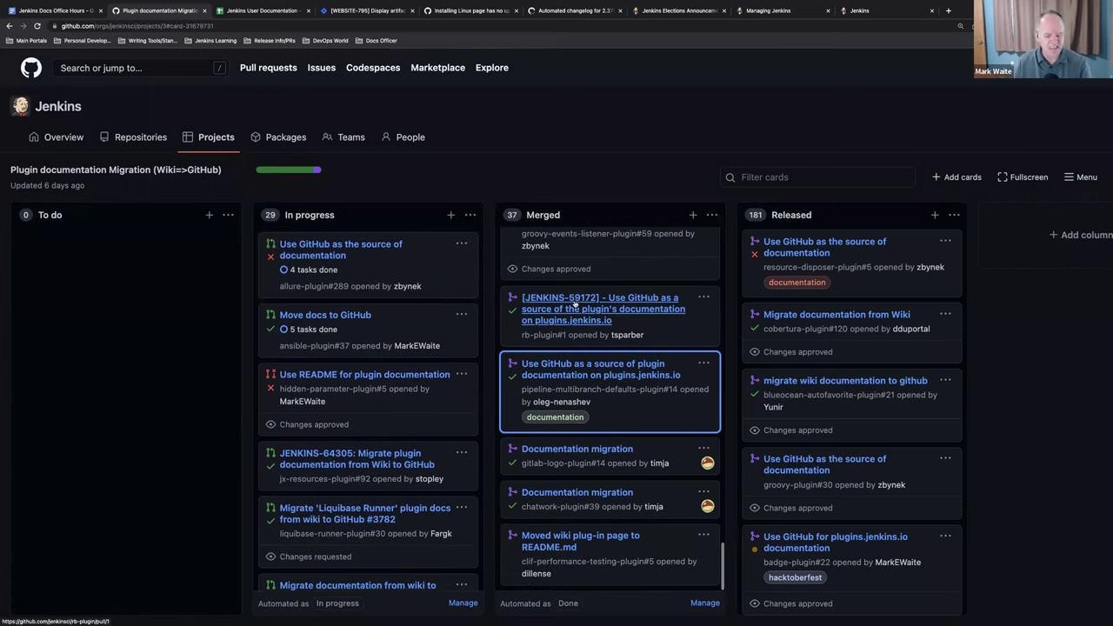
{"action": "scroll", "coordinate": [768, 323], "scroll_direction": "down", "scroll_amount": 2}
{"action": "scroll", "coordinate": [768, 323], "scroll_direction": "down", "scroll_amount": 2}
{"action": "scroll", "coordinate": [361, 362], "scroll_direction": "down", "scroll_amount": 2}
{"action": "scroll", "coordinate": [363, 364], "scroll_direction": "down", "scroll_amount": 2}
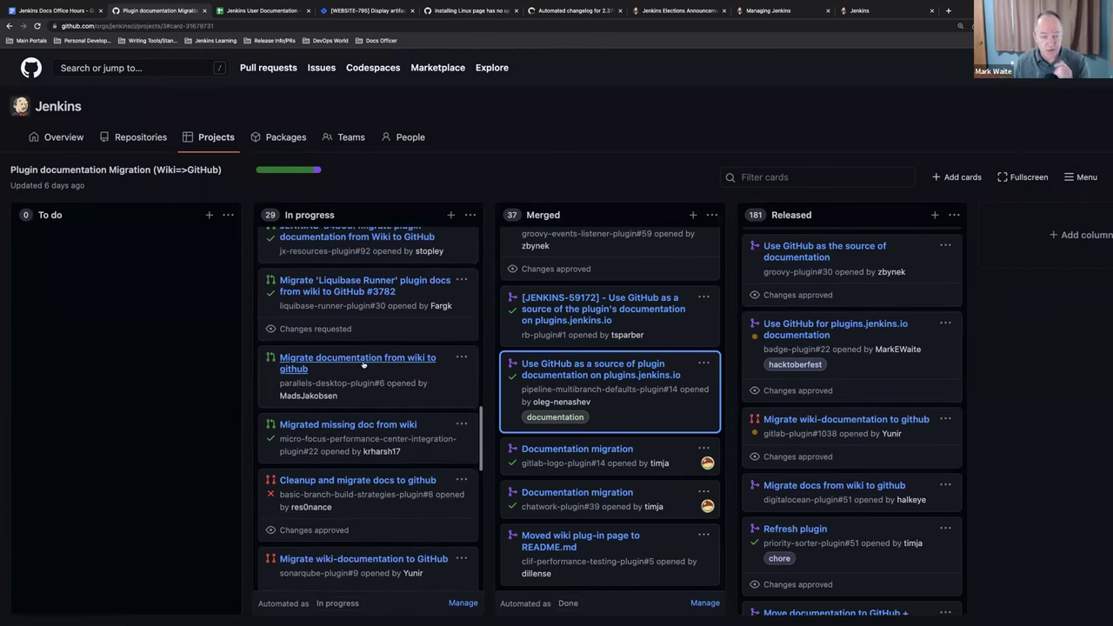
{"action": "scroll", "coordinate": [363, 364], "scroll_direction": "down", "scroll_amount": 2}
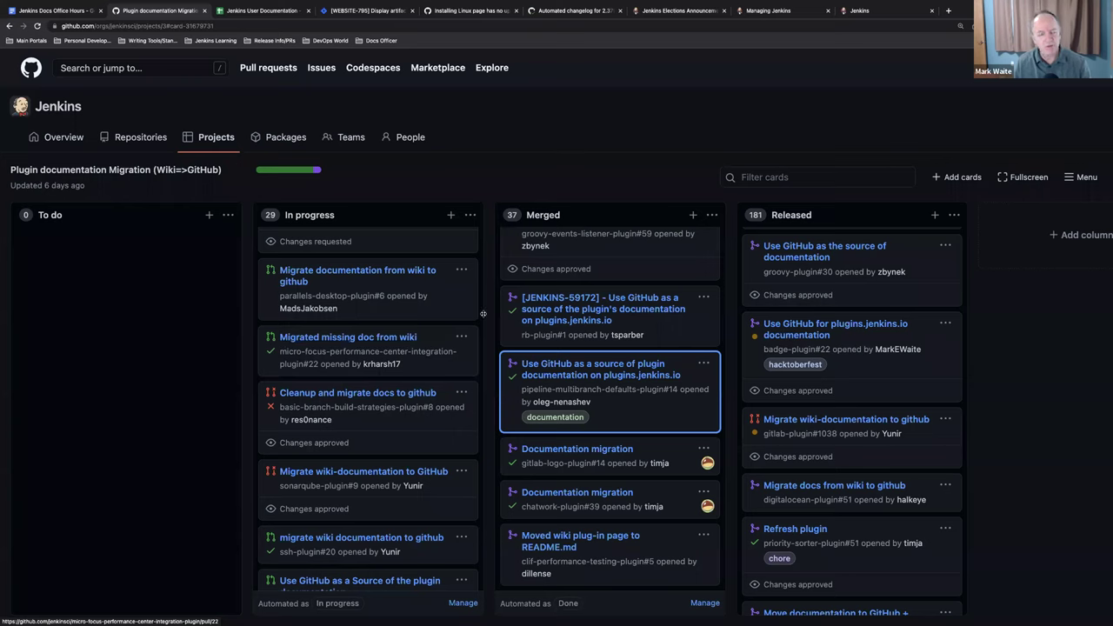
Step: Browse the board's In progress column, discarding a started note, then go back a page
{"action": "left_click", "coordinate": [449, 215]}
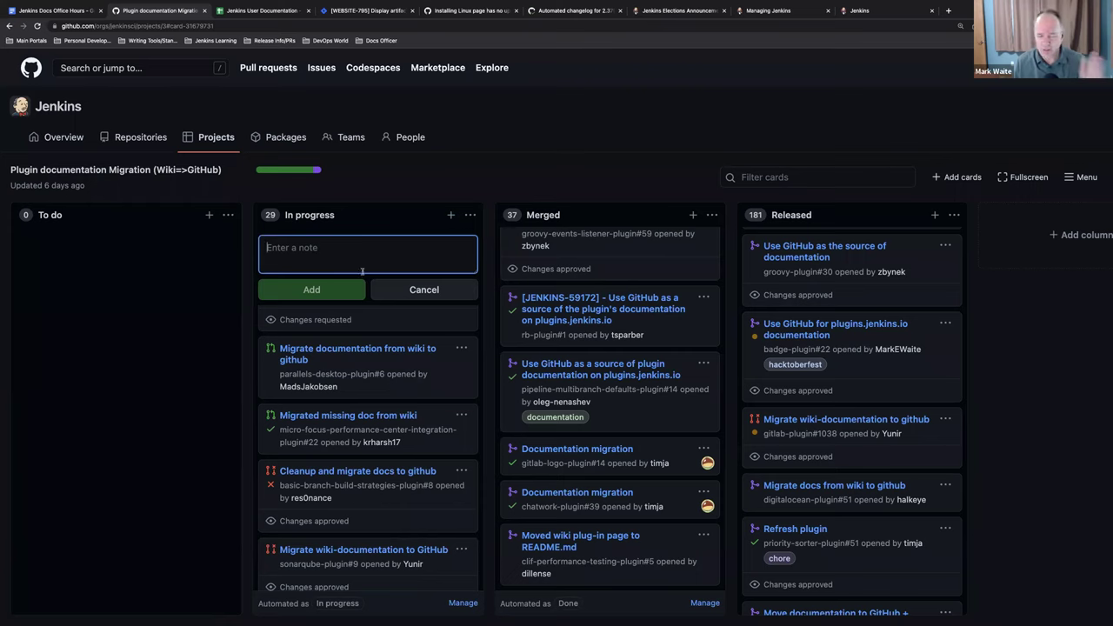
{"action": "left_click", "coordinate": [404, 289]}
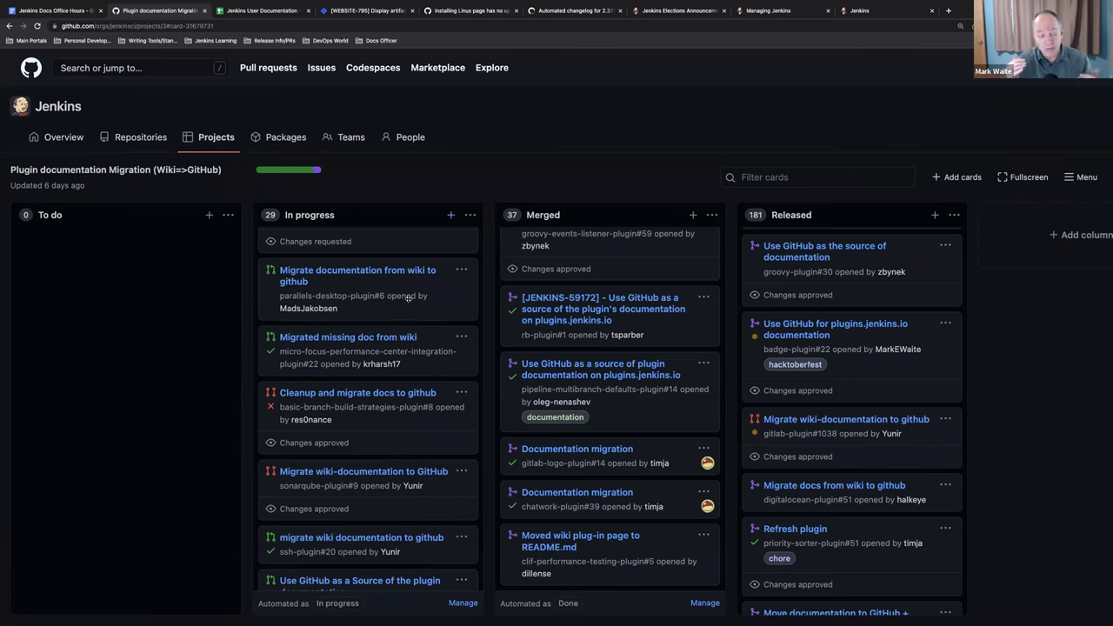
{"action": "scroll", "coordinate": [368, 314], "scroll_direction": "up", "scroll_amount": 1}
{"action": "scroll", "coordinate": [368, 314], "scroll_direction": "up", "scroll_amount": 3}
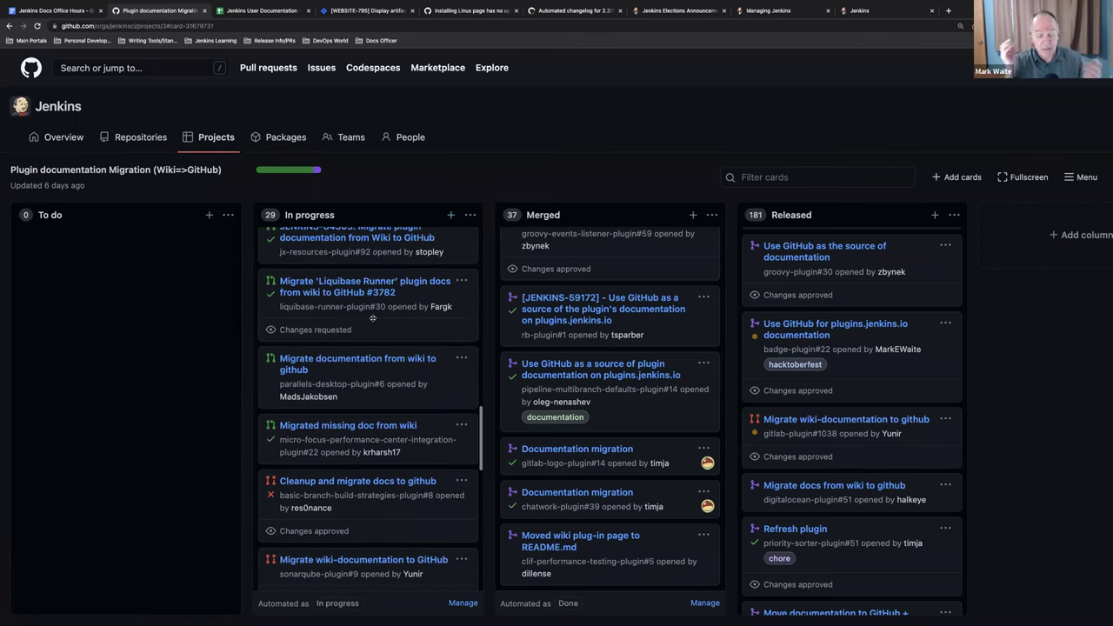
{"action": "scroll", "coordinate": [371, 319], "scroll_direction": "up", "scroll_amount": 1}
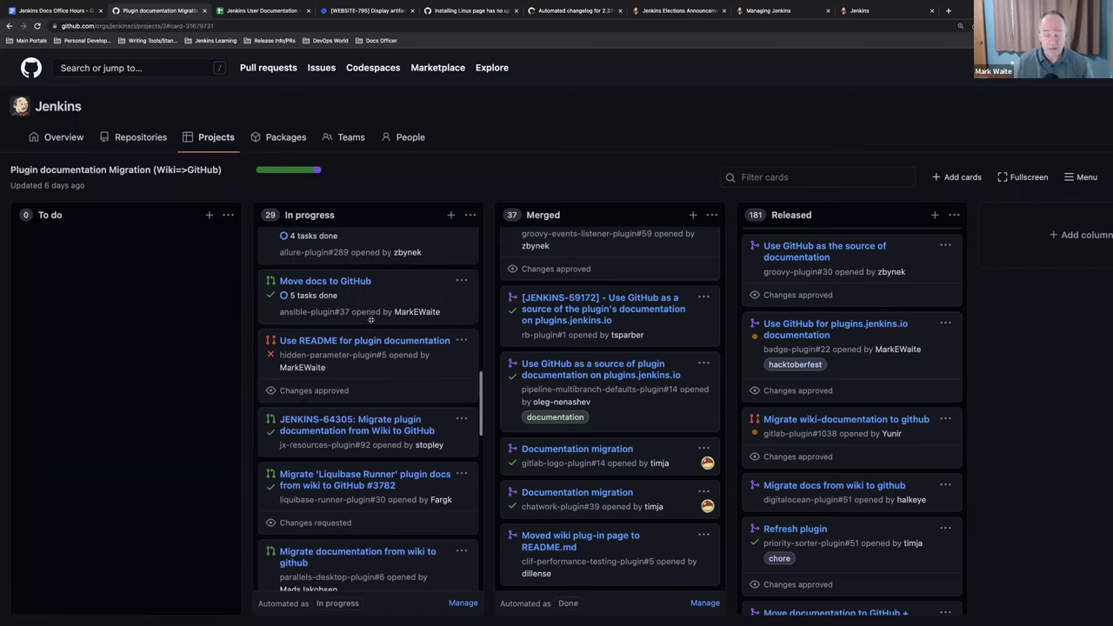
{"action": "scroll", "coordinate": [356, 300], "scroll_direction": "up", "scroll_amount": 1}
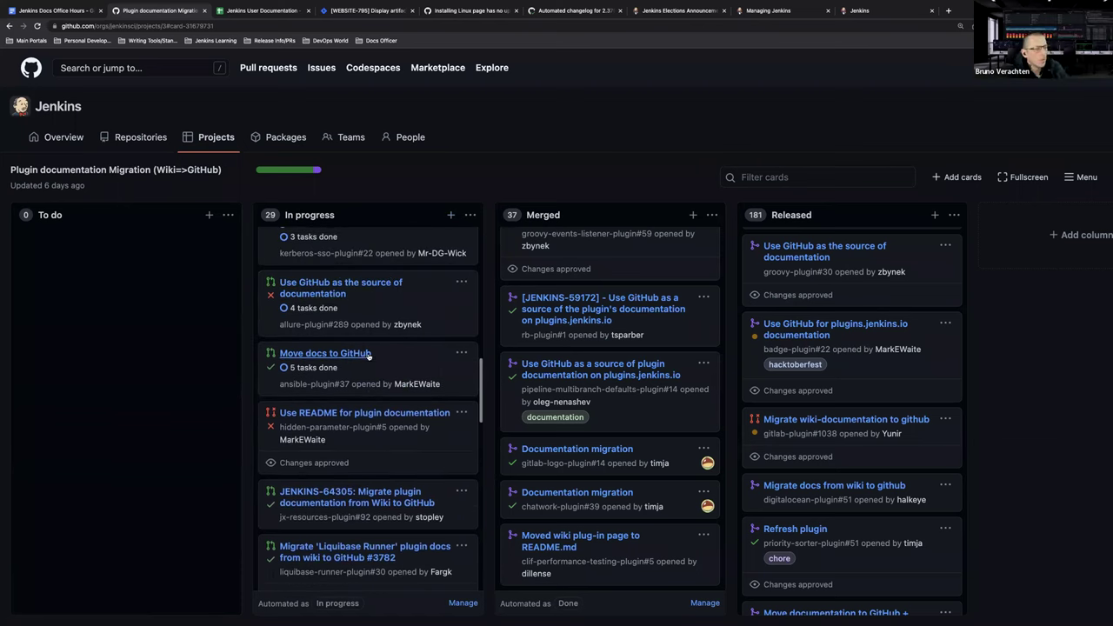
{"action": "scroll", "coordinate": [369, 356], "scroll_direction": "up", "scroll_amount": 1}
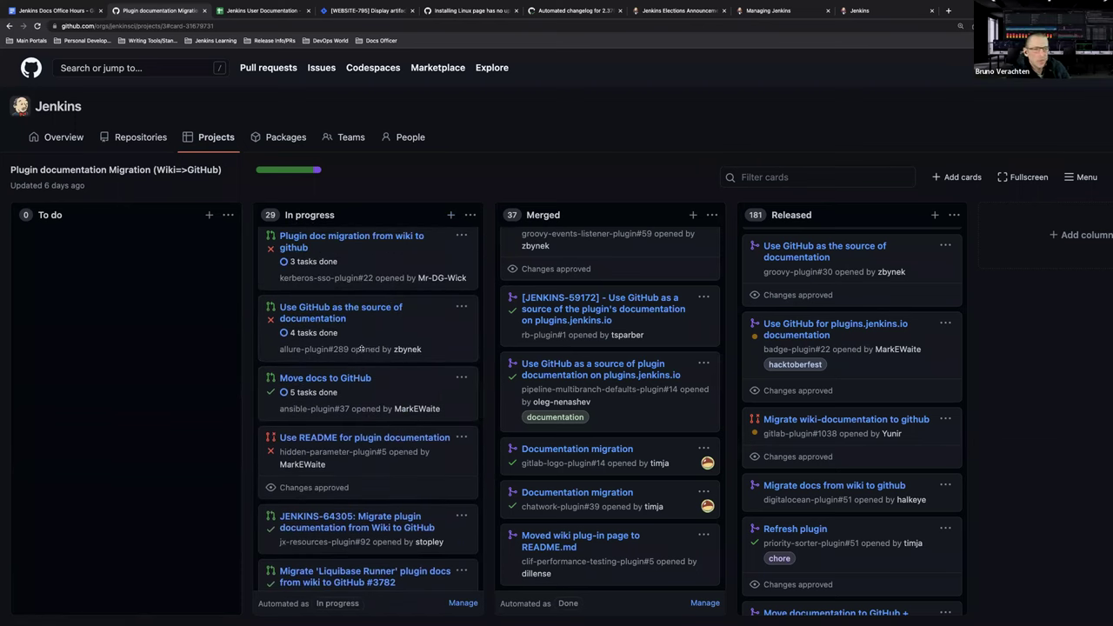
{"action": "scroll", "coordinate": [361, 349], "scroll_direction": "up", "scroll_amount": 5}
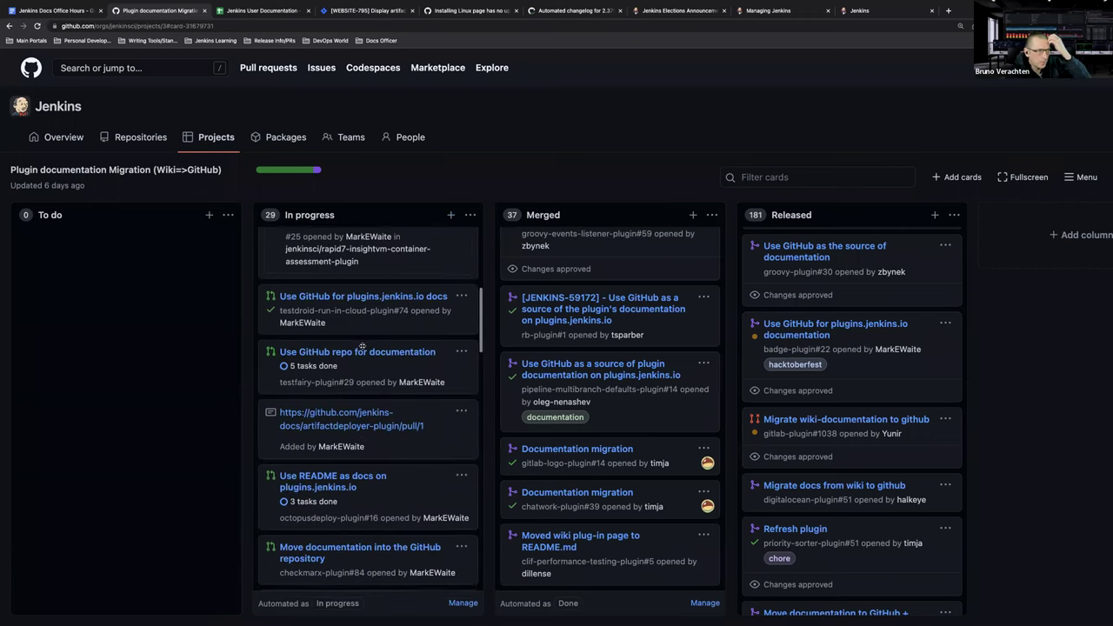
{"action": "scroll", "coordinate": [362, 346], "scroll_direction": "up", "scroll_amount": 5}
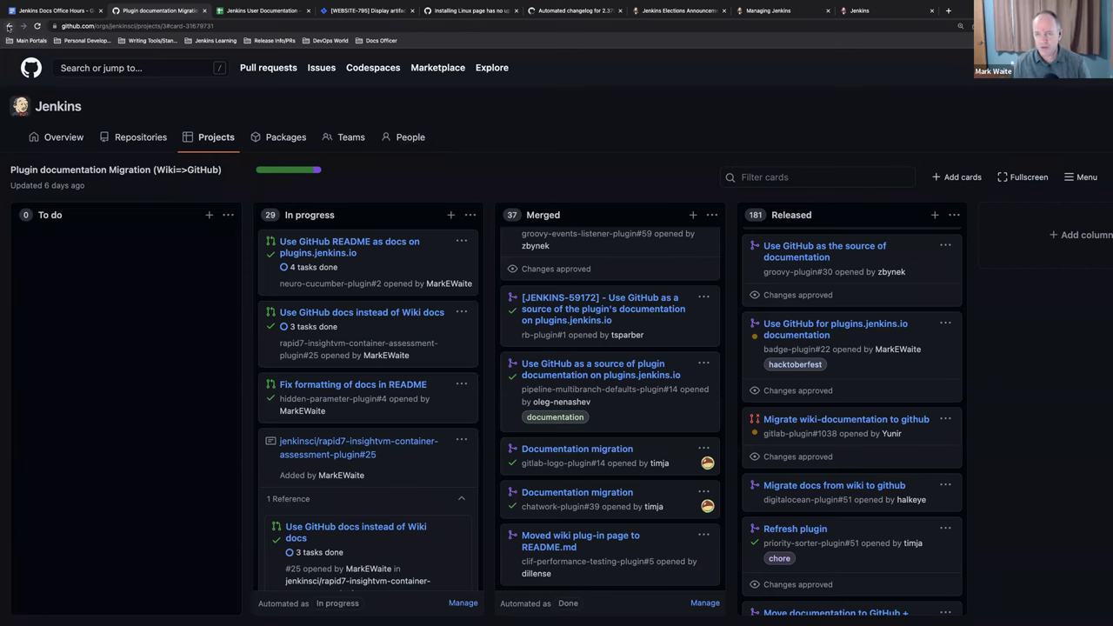
{"action": "left_click", "coordinate": [9, 26]}
Step: Go back to the Plugin Migration Progress report and scroll the table to ansible's open PR
{"action": "left_click", "coordinate": [8, 26]}
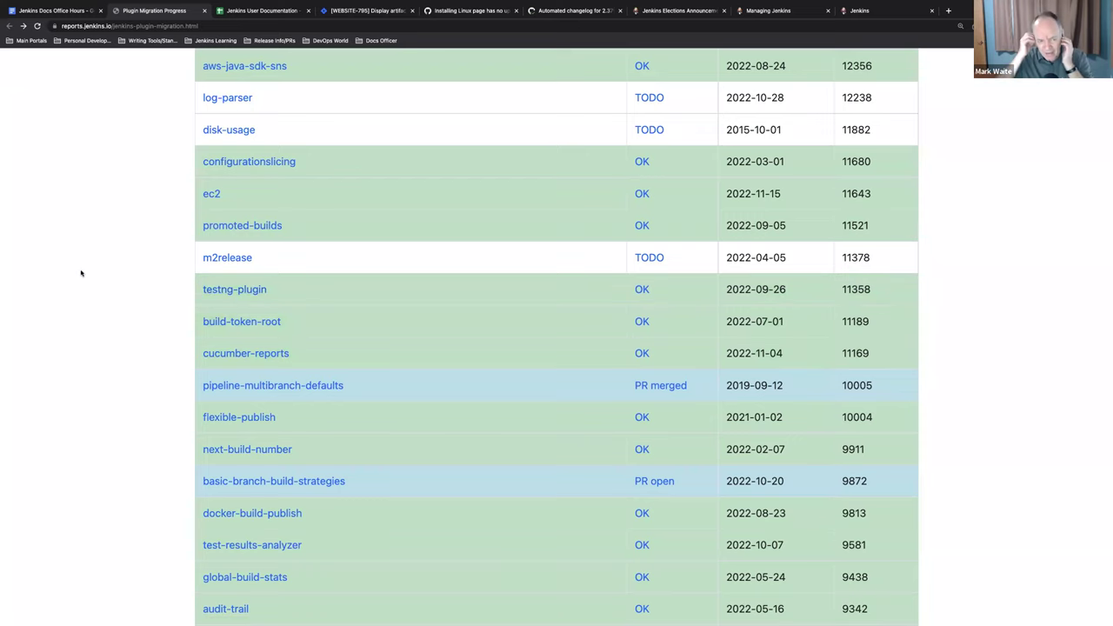
{"action": "scroll", "coordinate": [80, 272], "scroll_direction": "up", "scroll_amount": 1}
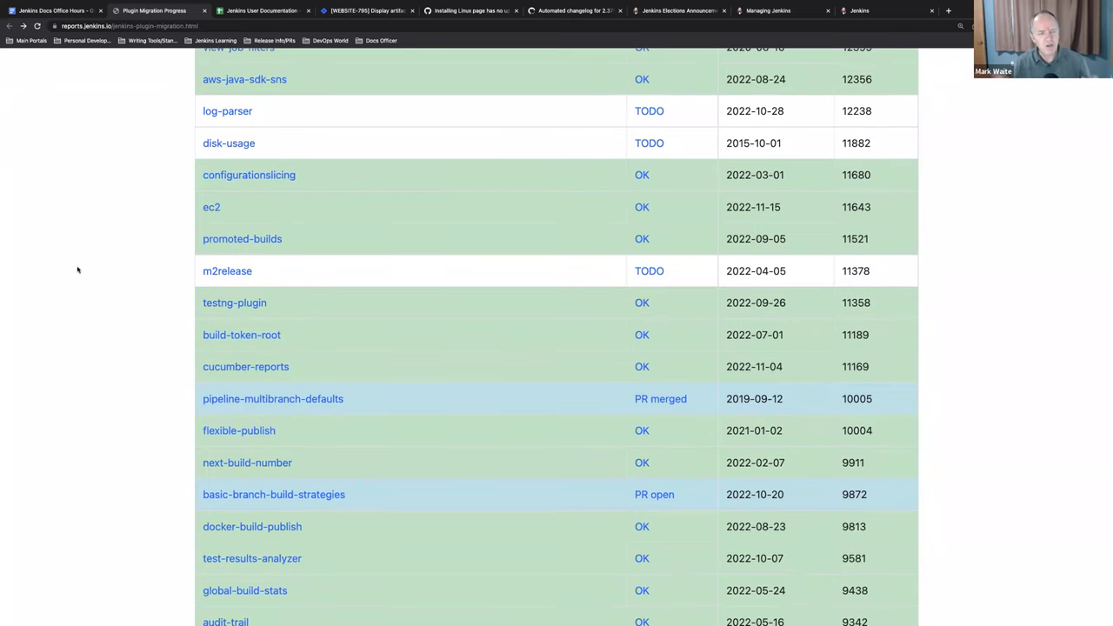
{"action": "scroll", "coordinate": [77, 269], "scroll_direction": "up", "scroll_amount": 2}
{"action": "scroll", "coordinate": [78, 269], "scroll_direction": "up", "scroll_amount": 7}
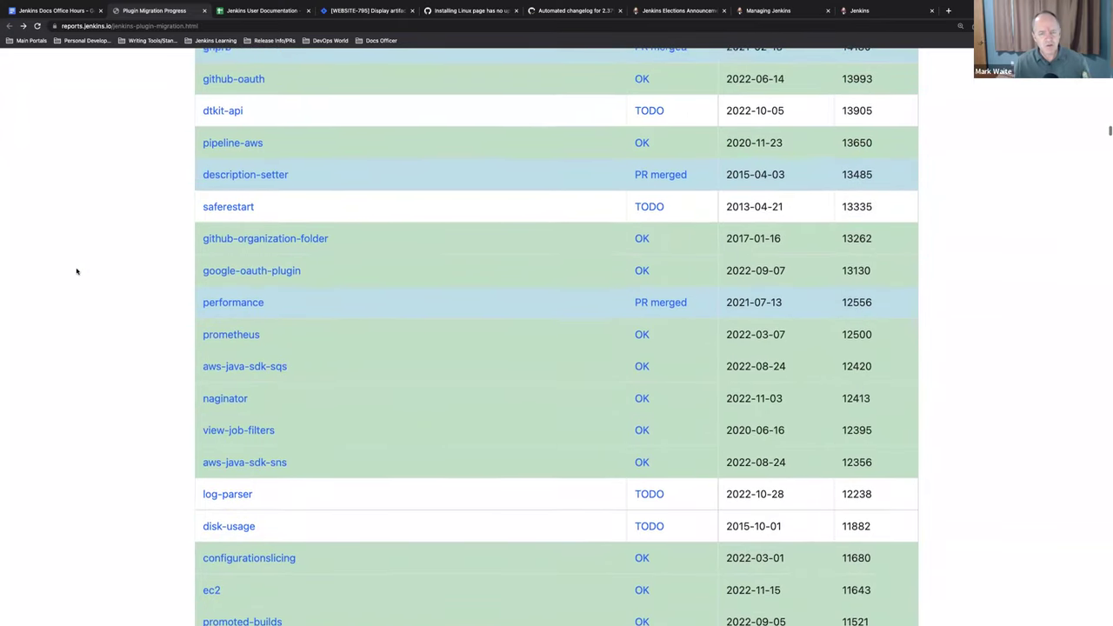
{"action": "scroll", "coordinate": [77, 271], "scroll_direction": "up", "scroll_amount": 20}
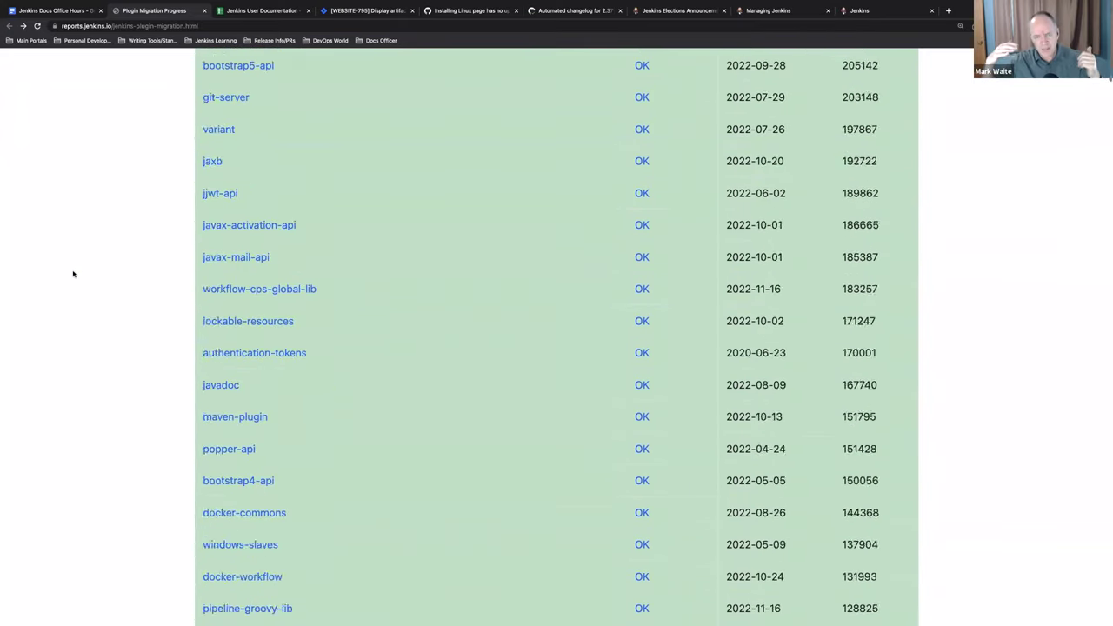
{"action": "scroll", "coordinate": [74, 275], "scroll_direction": "down", "scroll_amount": 5}
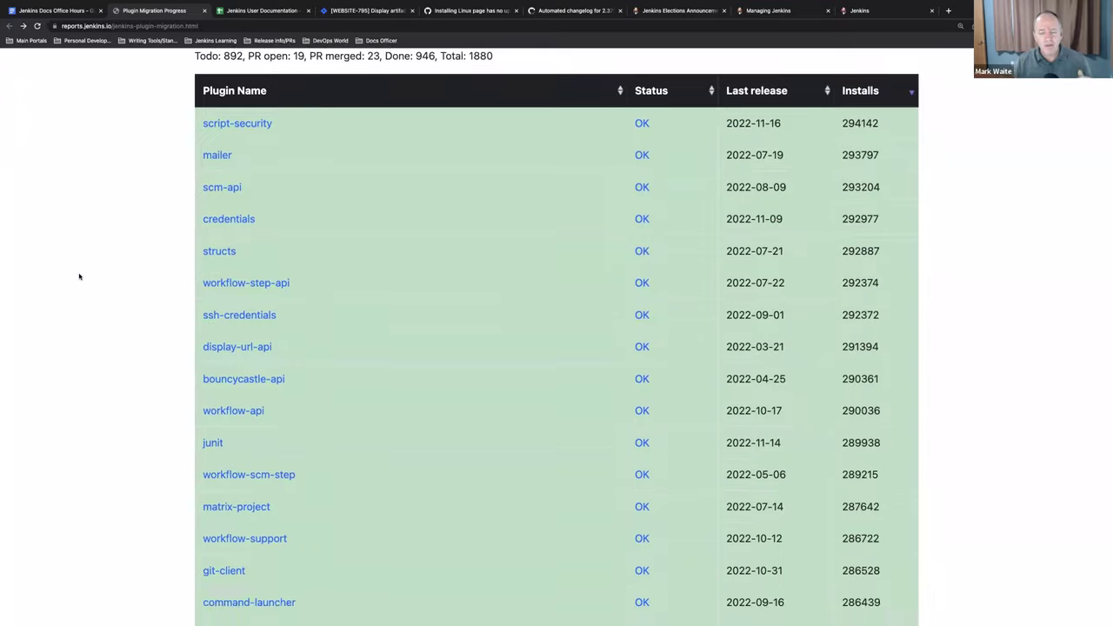
{"action": "scroll", "coordinate": [71, 275], "scroll_direction": "down", "scroll_amount": 12}
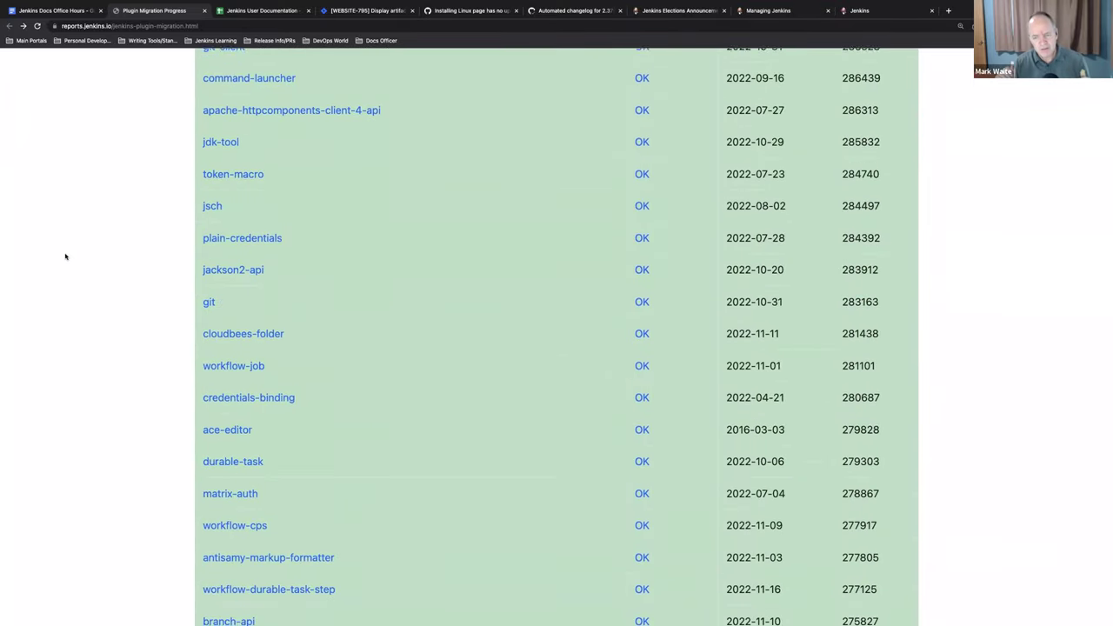
{"action": "scroll", "coordinate": [290, 293], "scroll_direction": "down", "scroll_amount": 2}
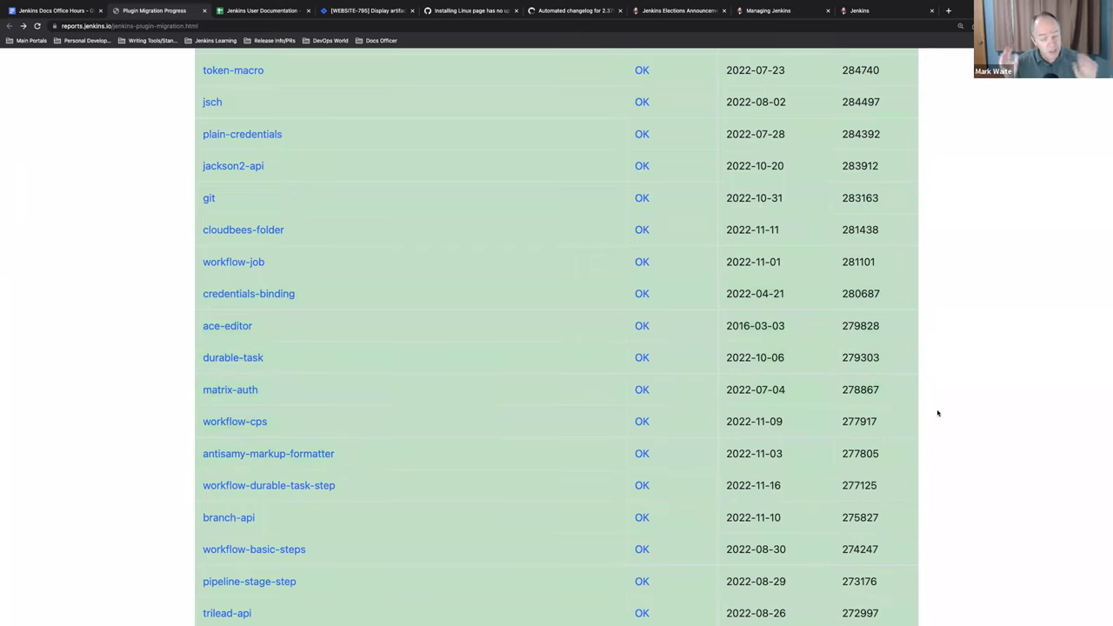
{"action": "scroll", "coordinate": [931, 417], "scroll_direction": "down", "scroll_amount": 4}
{"action": "scroll", "coordinate": [931, 418], "scroll_direction": "down", "scroll_amount": 20}
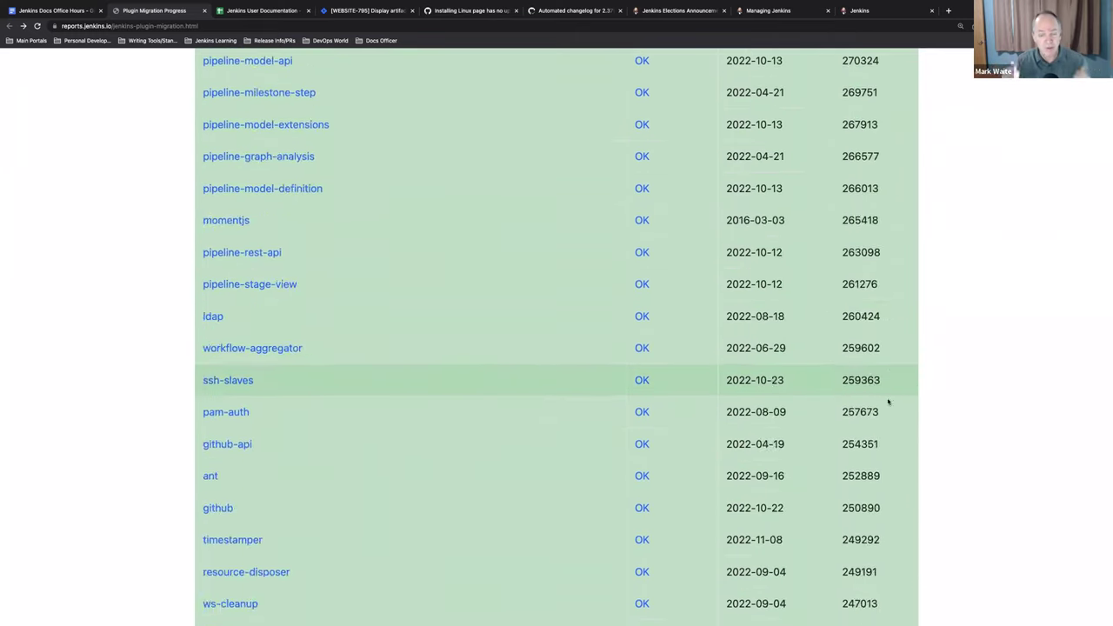
{"action": "scroll", "coordinate": [883, 398], "scroll_direction": "down", "scroll_amount": 20}
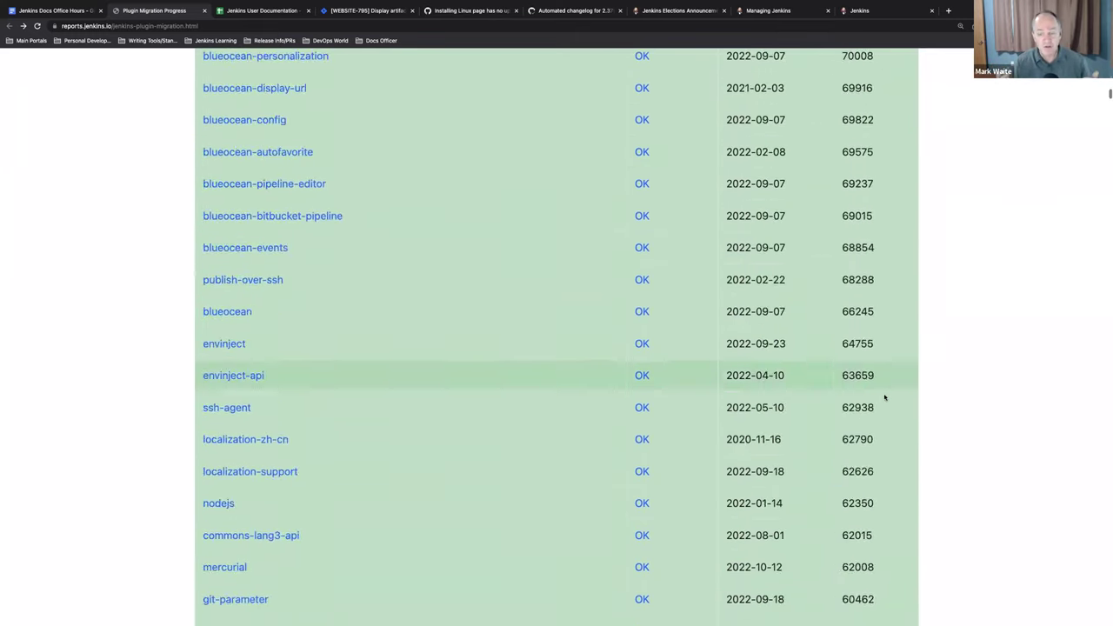
{"action": "scroll", "coordinate": [885, 397], "scroll_direction": "down", "scroll_amount": 7}
{"action": "scroll", "coordinate": [885, 398], "scroll_direction": "up", "scroll_amount": 14}
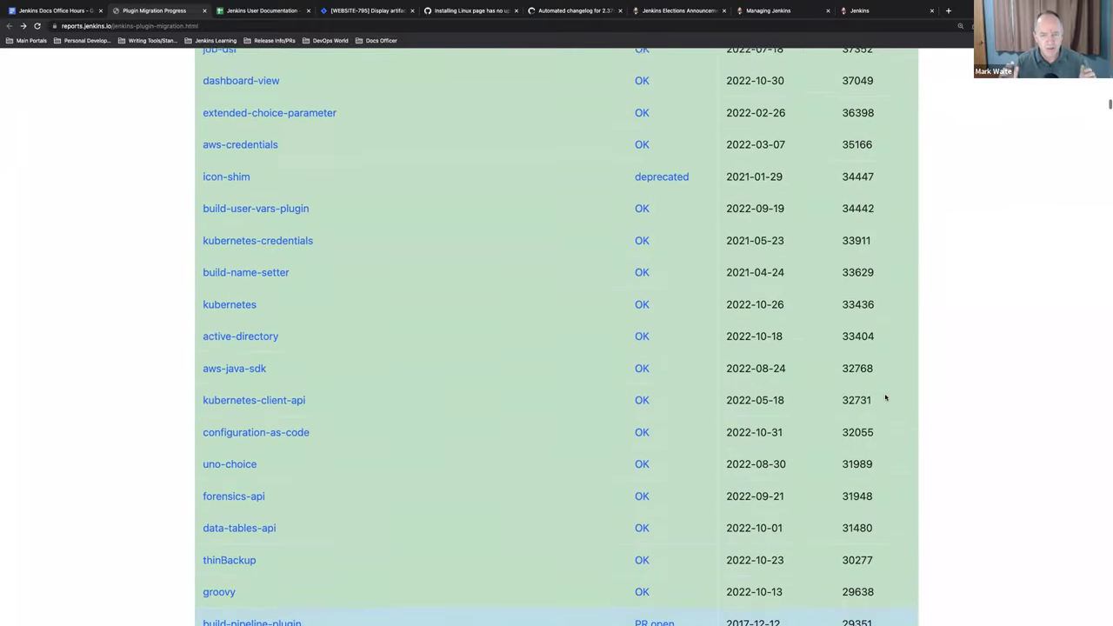
{"action": "scroll", "coordinate": [885, 397], "scroll_direction": "up", "scroll_amount": 5}
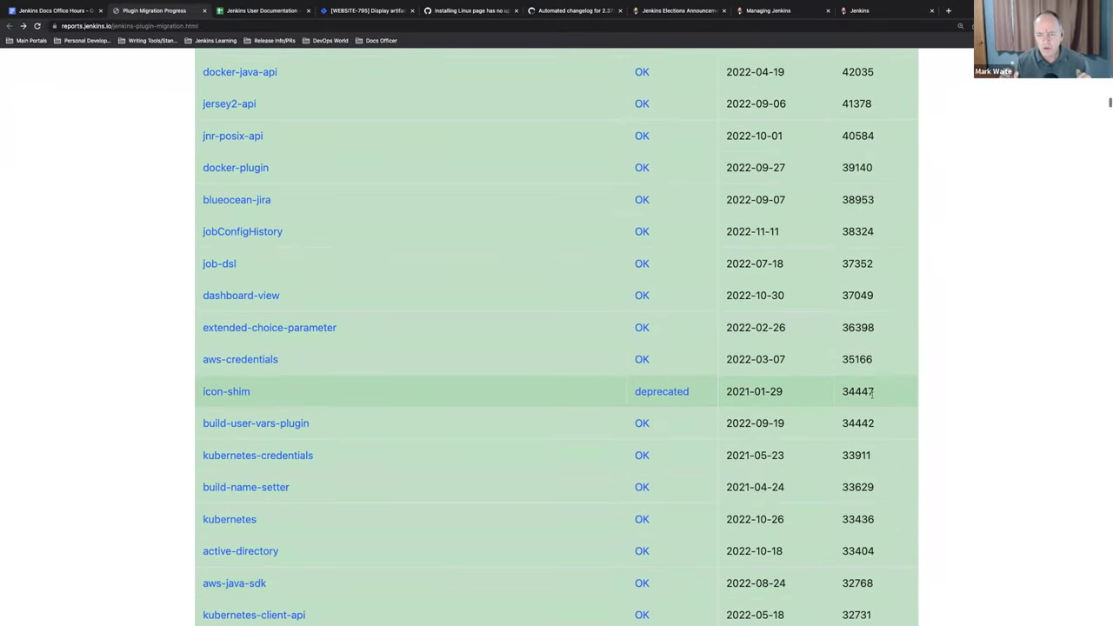
{"action": "scroll", "coordinate": [874, 391], "scroll_direction": "down", "scroll_amount": 5}
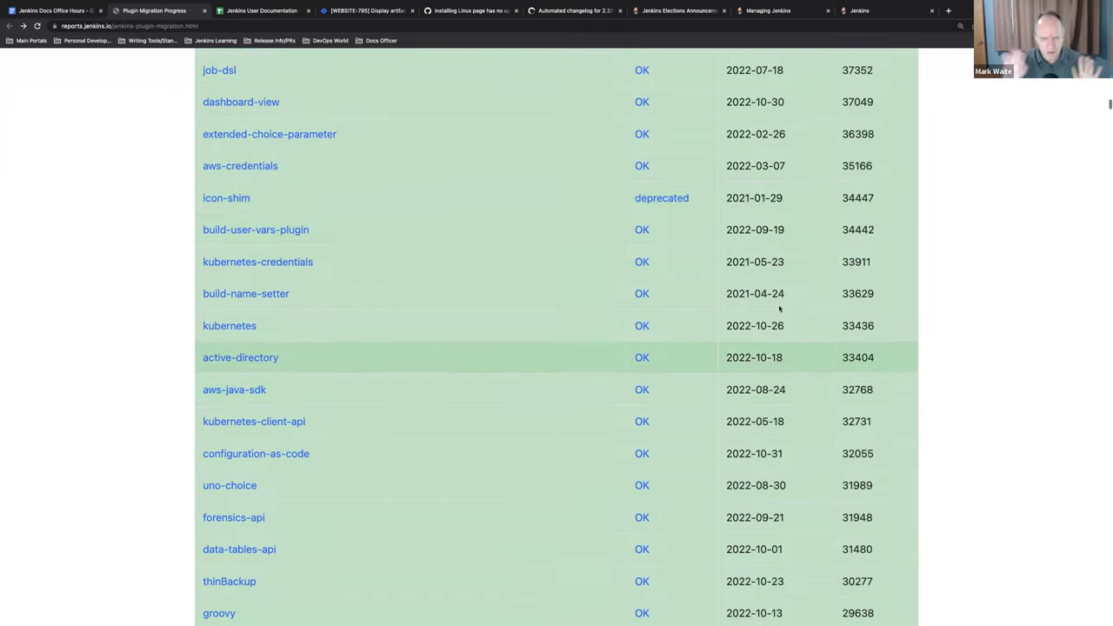
{"action": "scroll", "coordinate": [875, 333], "scroll_direction": "down", "scroll_amount": 8}
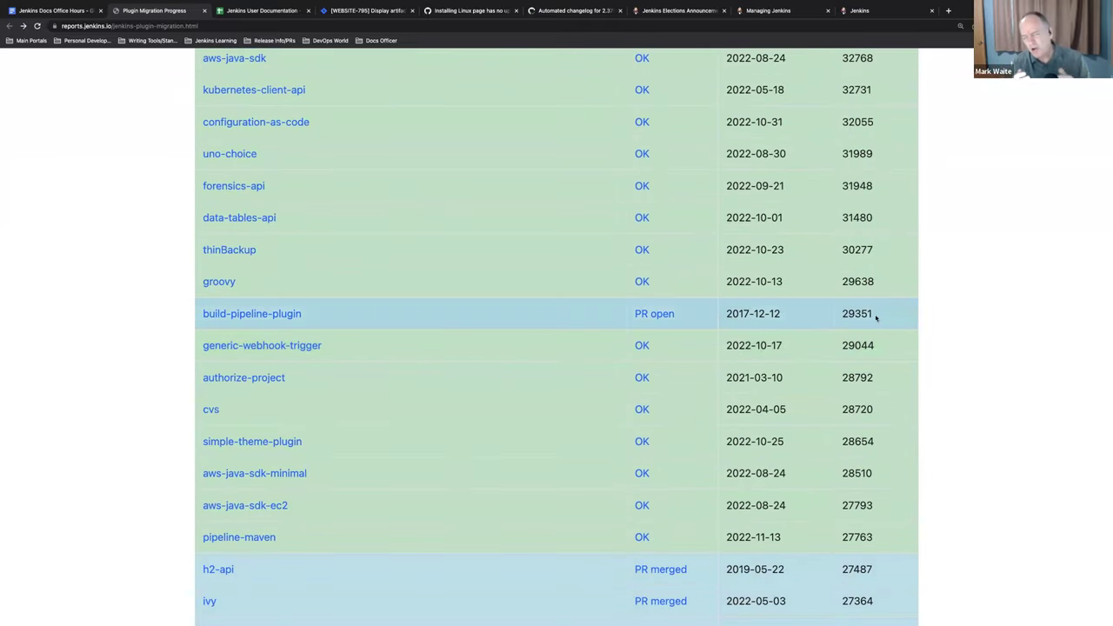
{"action": "scroll", "coordinate": [876, 319], "scroll_direction": "up", "scroll_amount": 1}
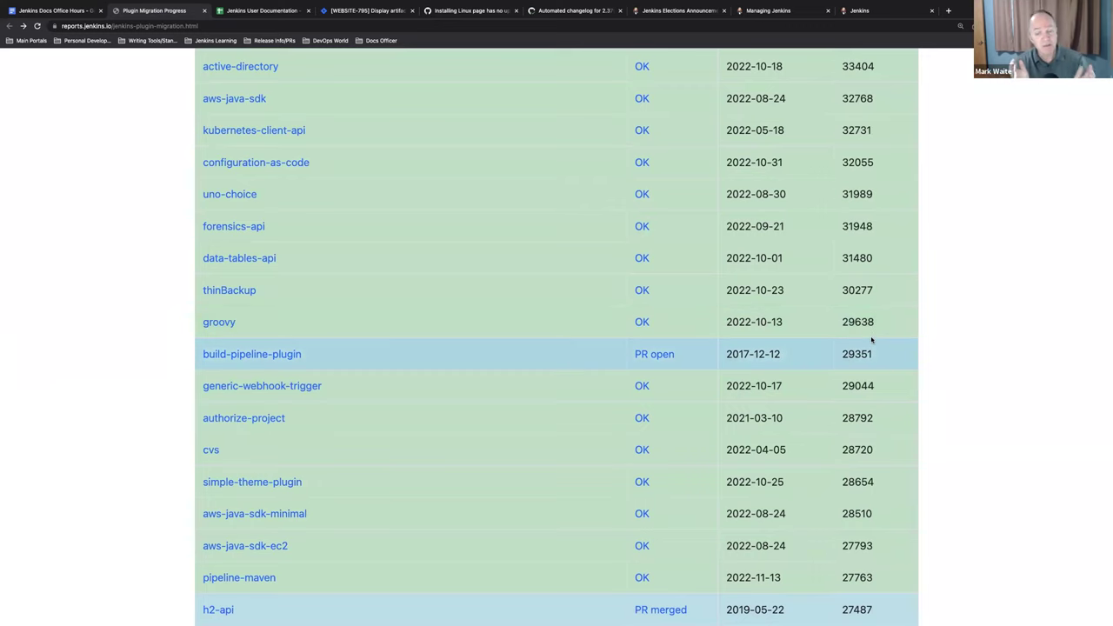
{"action": "scroll", "coordinate": [871, 340], "scroll_direction": "down", "scroll_amount": 1}
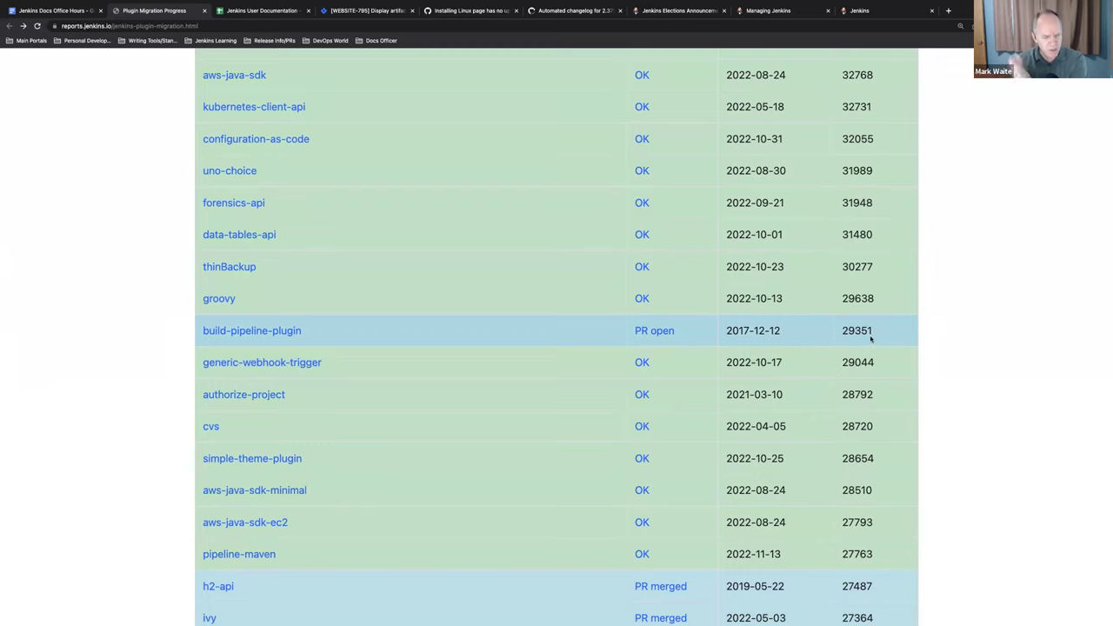
{"action": "scroll", "coordinate": [869, 336], "scroll_direction": "down", "scroll_amount": 5}
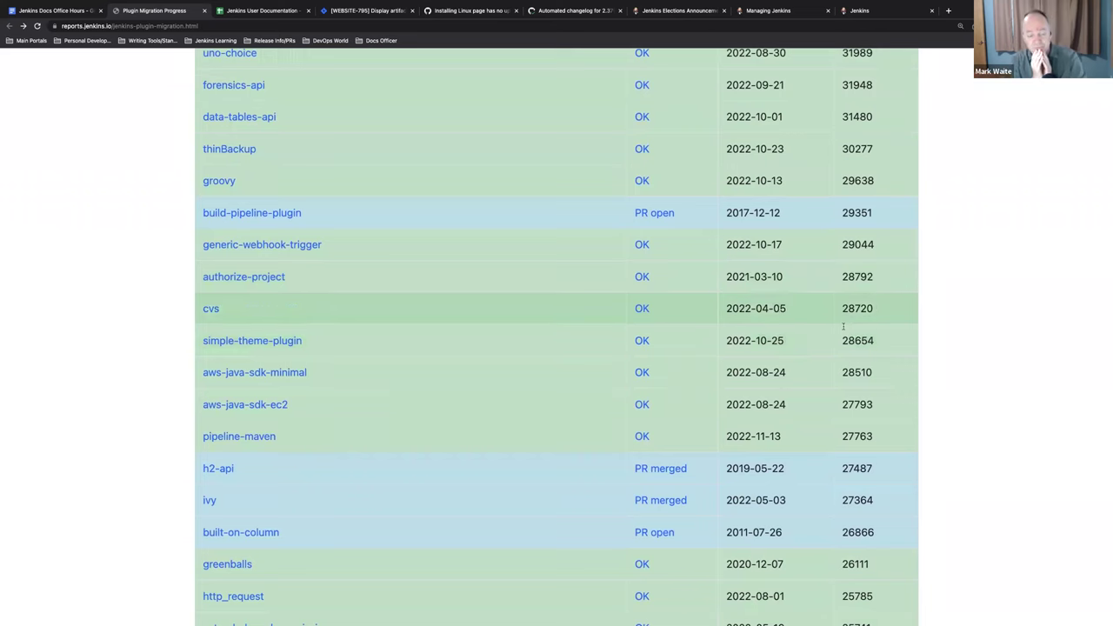
{"action": "scroll", "coordinate": [843, 334], "scroll_direction": "down", "scroll_amount": 3}
{"action": "scroll", "coordinate": [843, 334], "scroll_direction": "down", "scroll_amount": 4}
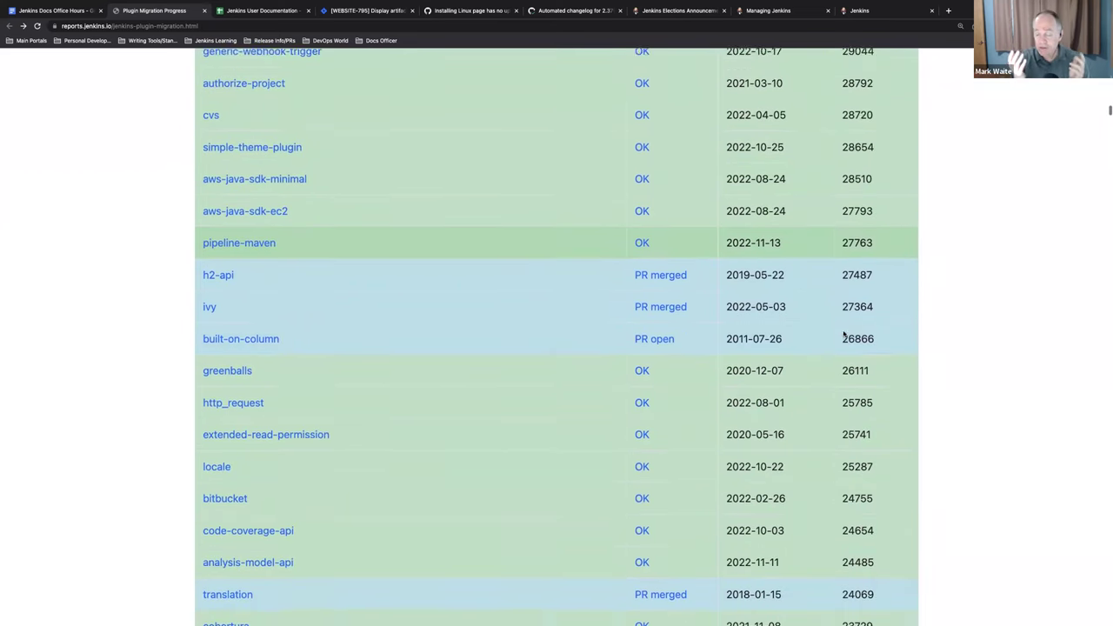
{"action": "scroll", "coordinate": [843, 330], "scroll_direction": "down", "scroll_amount": 20}
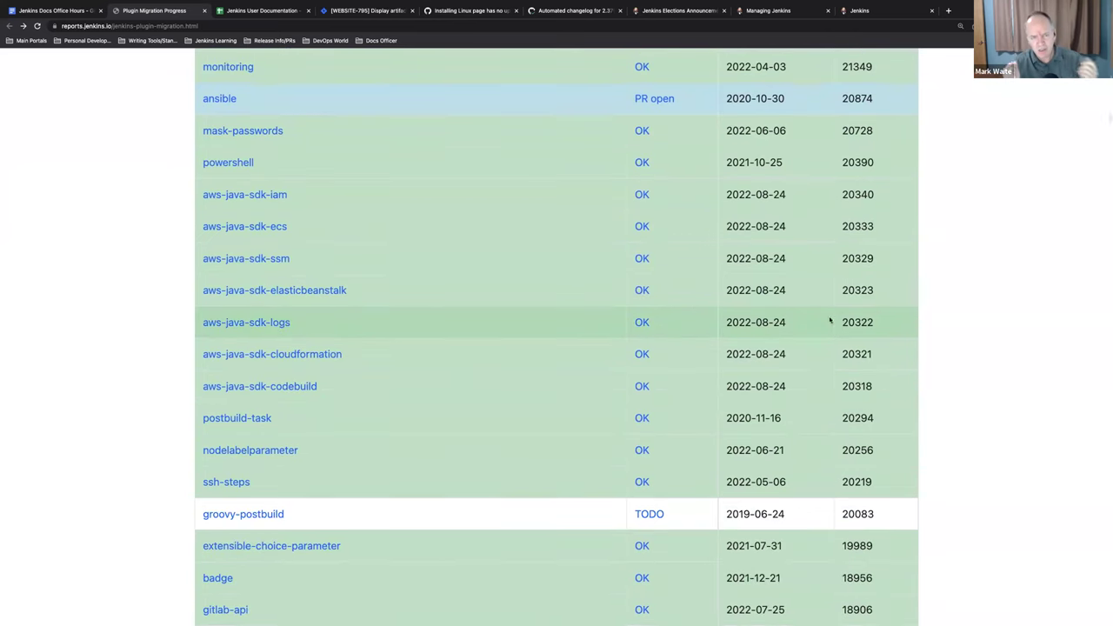
{"action": "scroll", "coordinate": [782, 320], "scroll_direction": "up", "scroll_amount": 3}
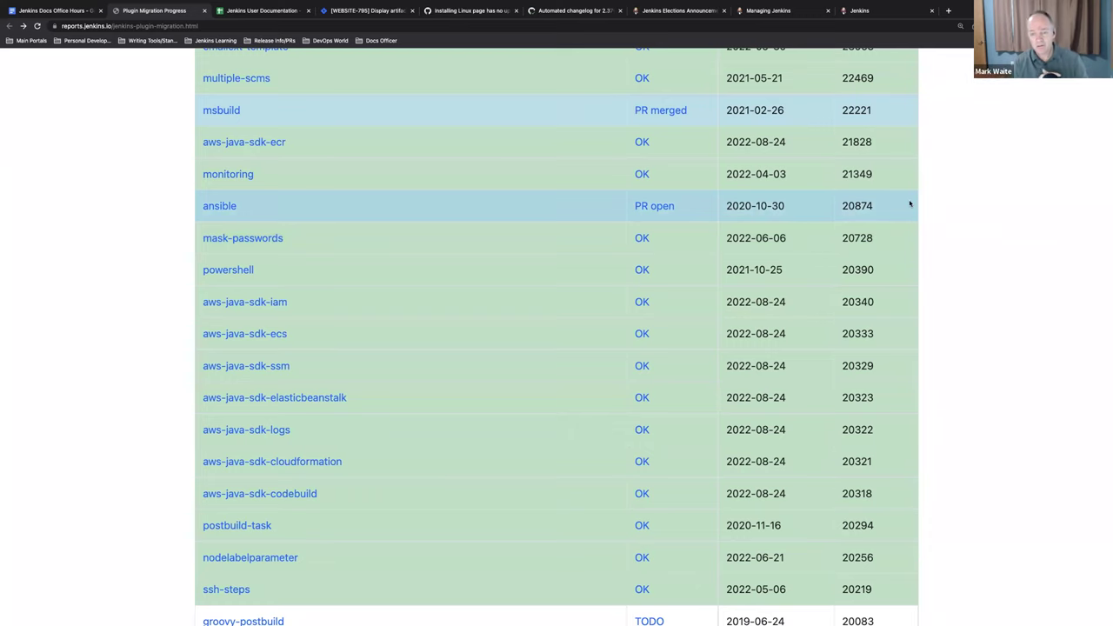
{"action": "scroll", "coordinate": [909, 205], "scroll_direction": "up", "scroll_amount": 1}
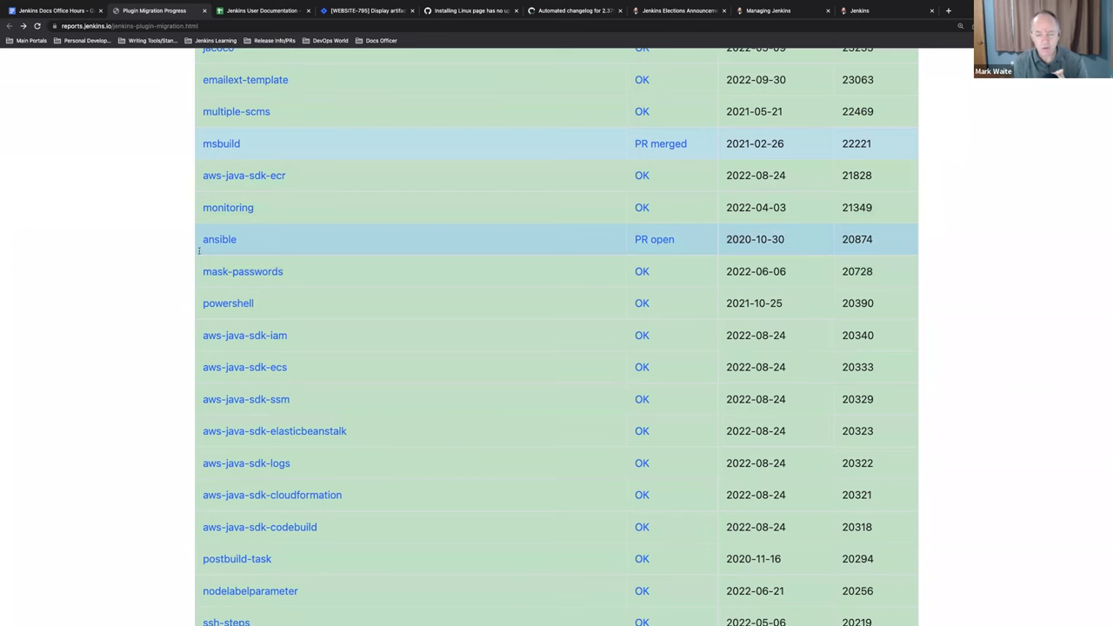
{"action": "left_click", "coordinate": [665, 242]}
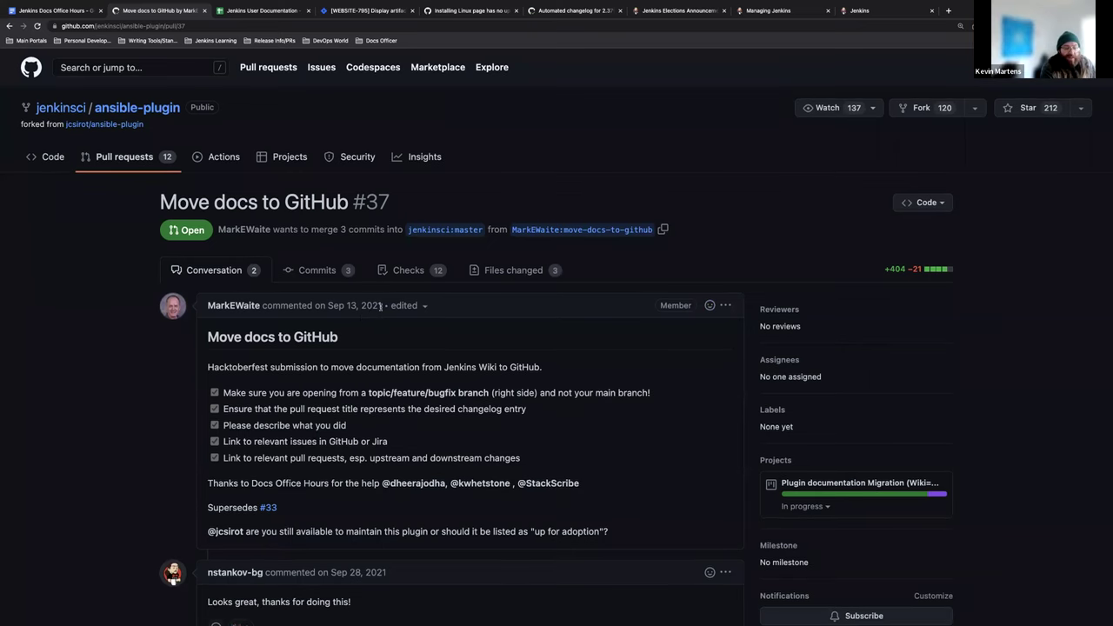
{"action": "left_click", "coordinate": [10, 25]}
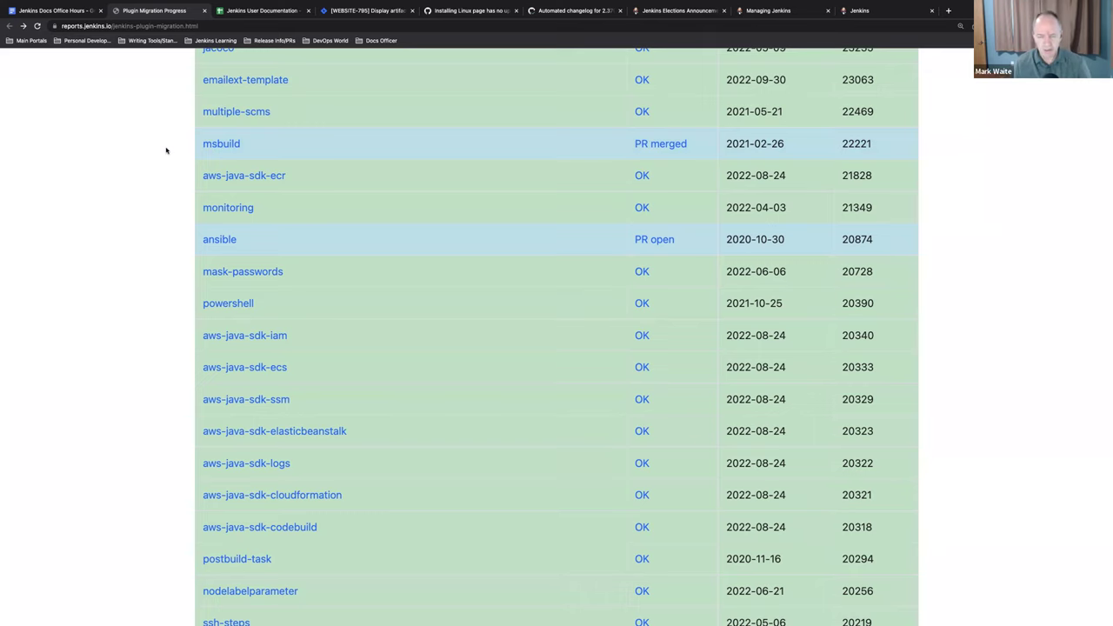
Step: Sort the report by Status and find the 'pr open' rows, starting with allure-jenkins-plugin
{"action": "scroll", "coordinate": [167, 152], "scroll_direction": "up", "scroll_amount": 20}
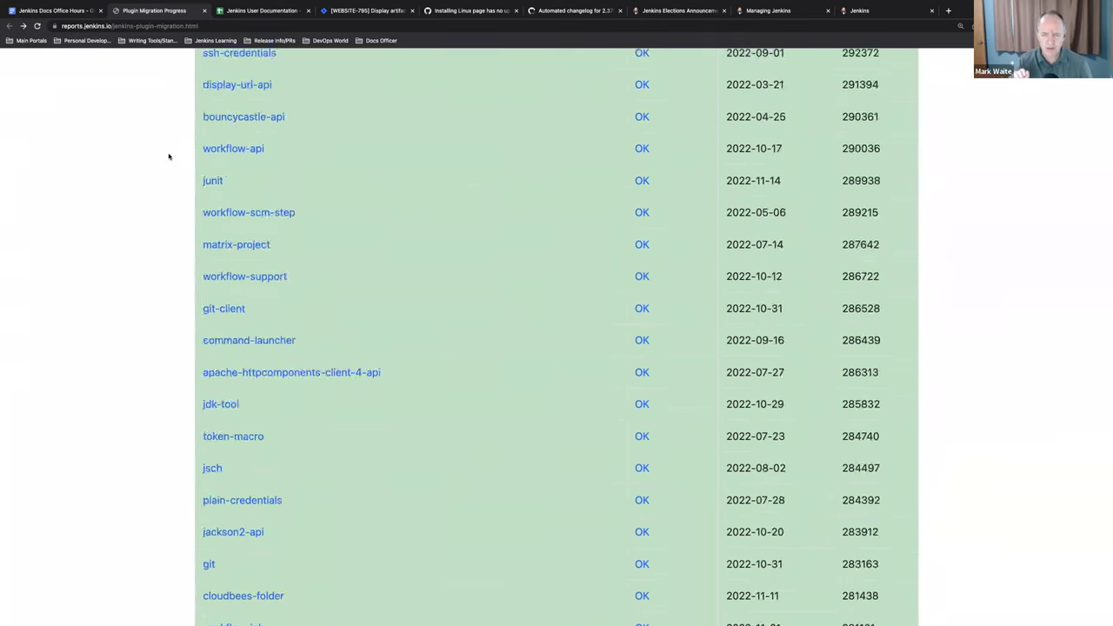
{"action": "left_click", "coordinate": [694, 139]}
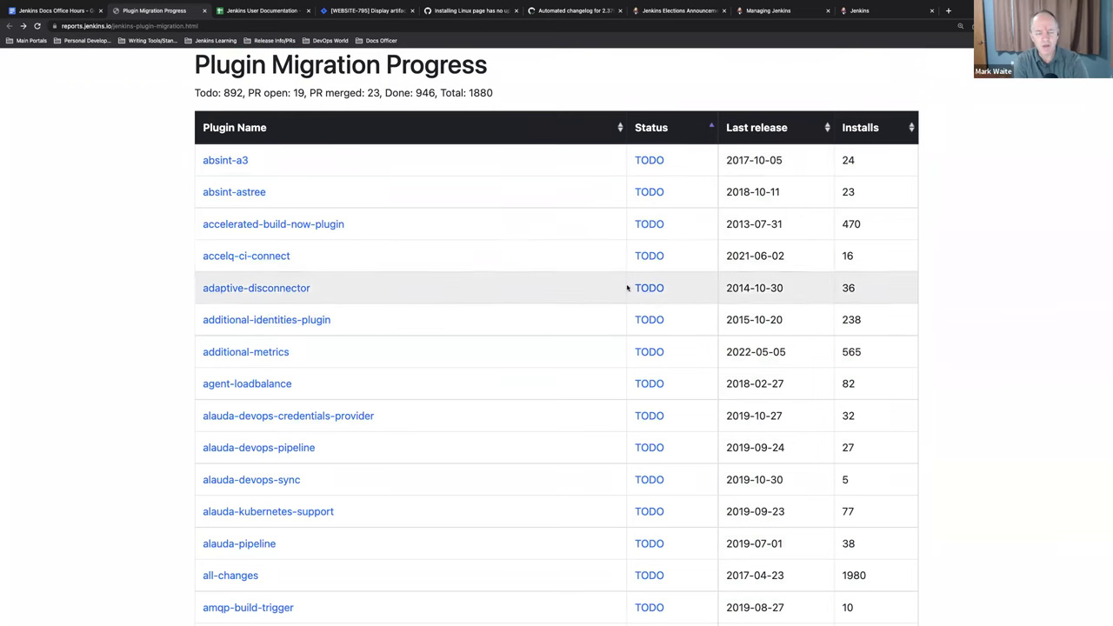
{"action": "scroll", "coordinate": [627, 288], "scroll_direction": "down", "scroll_amount": 10}
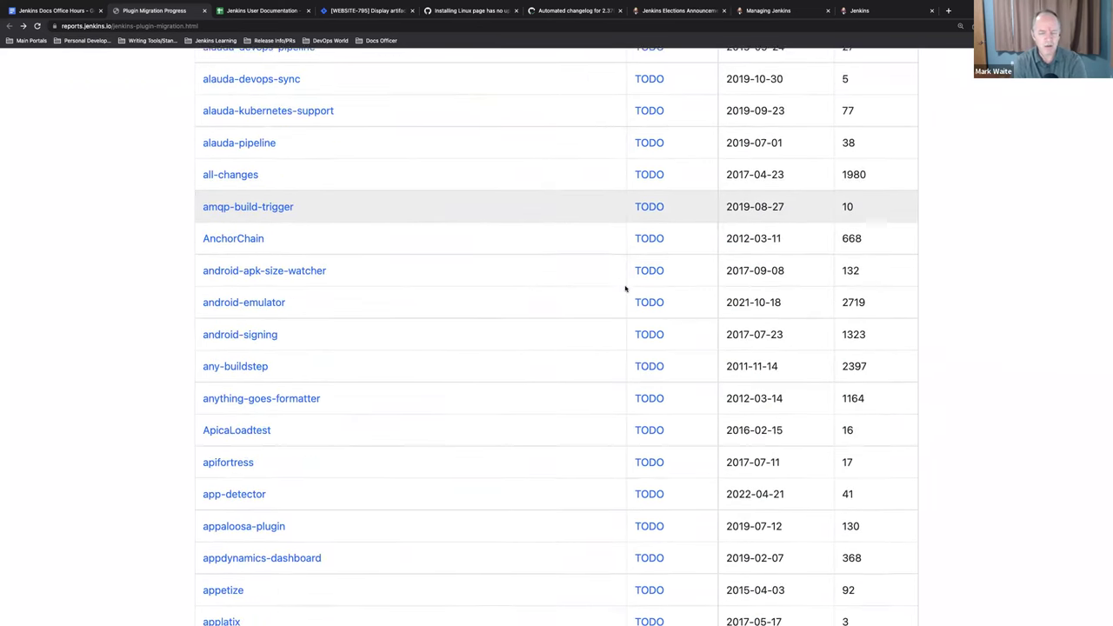
{"action": "scroll", "coordinate": [625, 288], "scroll_direction": "down", "scroll_amount": 4}
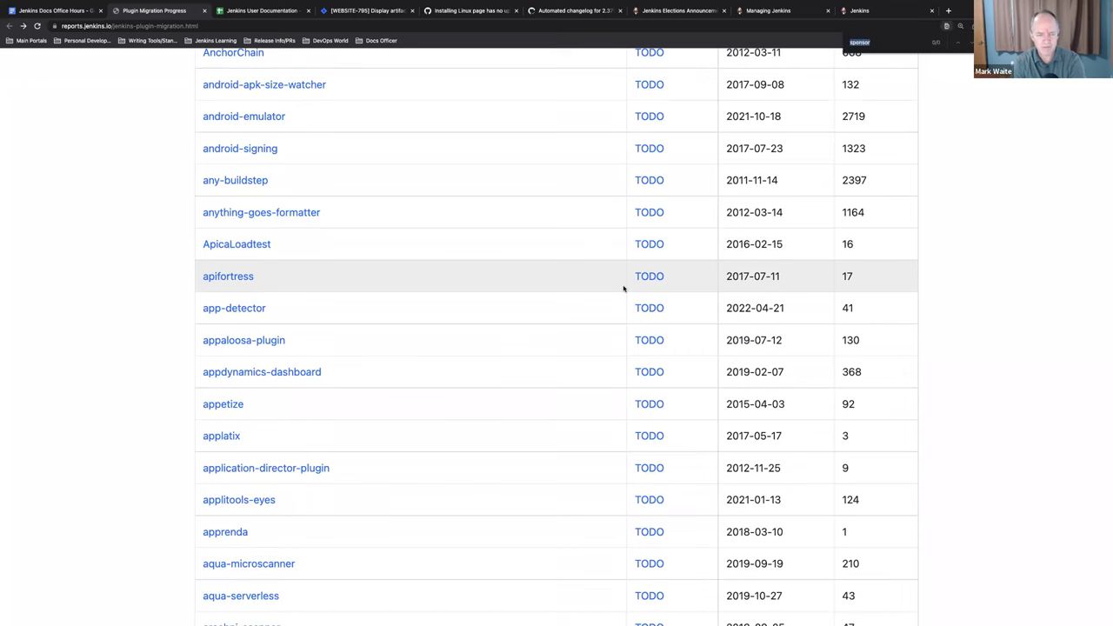
{"action": "type", "text": "pr open"}
{"action": "key", "text": "Return"}
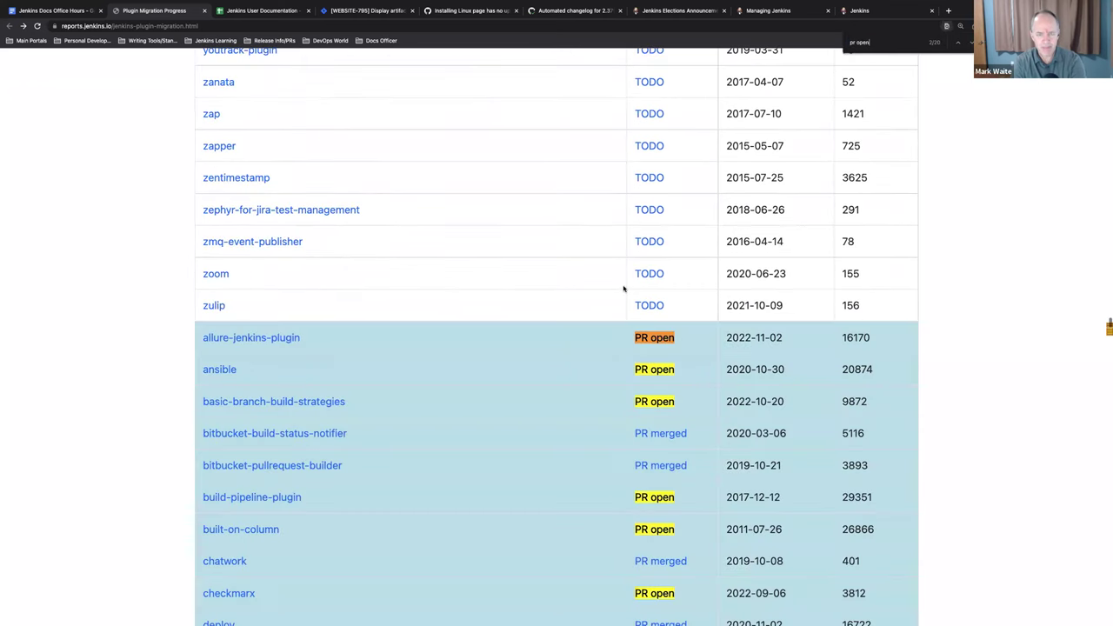
{"action": "scroll", "coordinate": [621, 289], "scroll_direction": "down", "scroll_amount": 3}
{"action": "scroll", "coordinate": [620, 289], "scroll_direction": "down", "scroll_amount": 2}
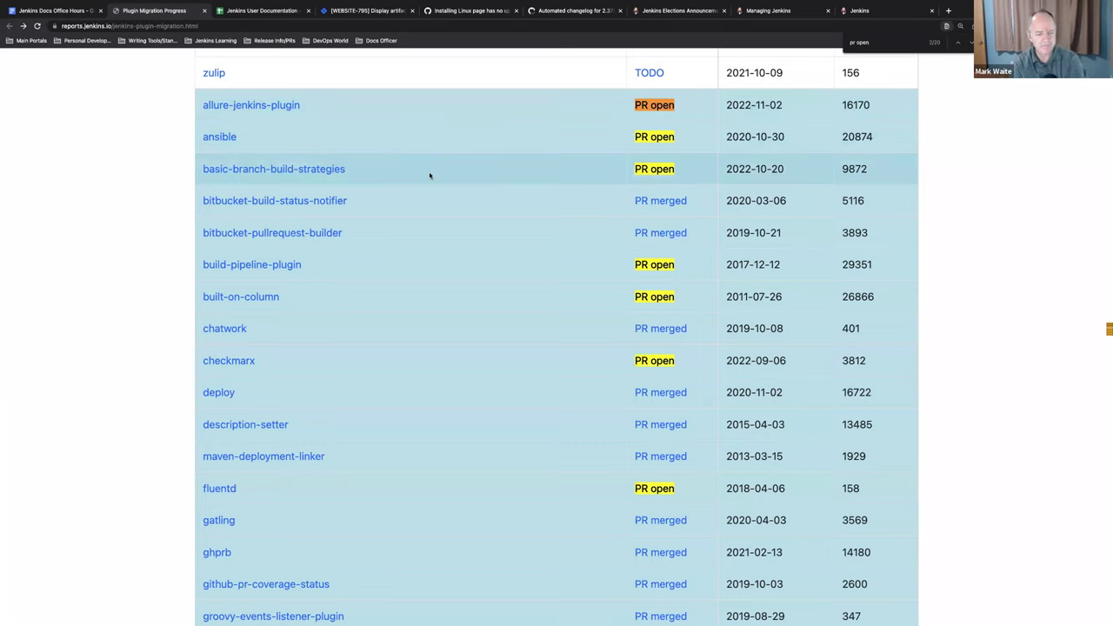
{"action": "scroll", "coordinate": [429, 176], "scroll_direction": "up", "scroll_amount": 1}
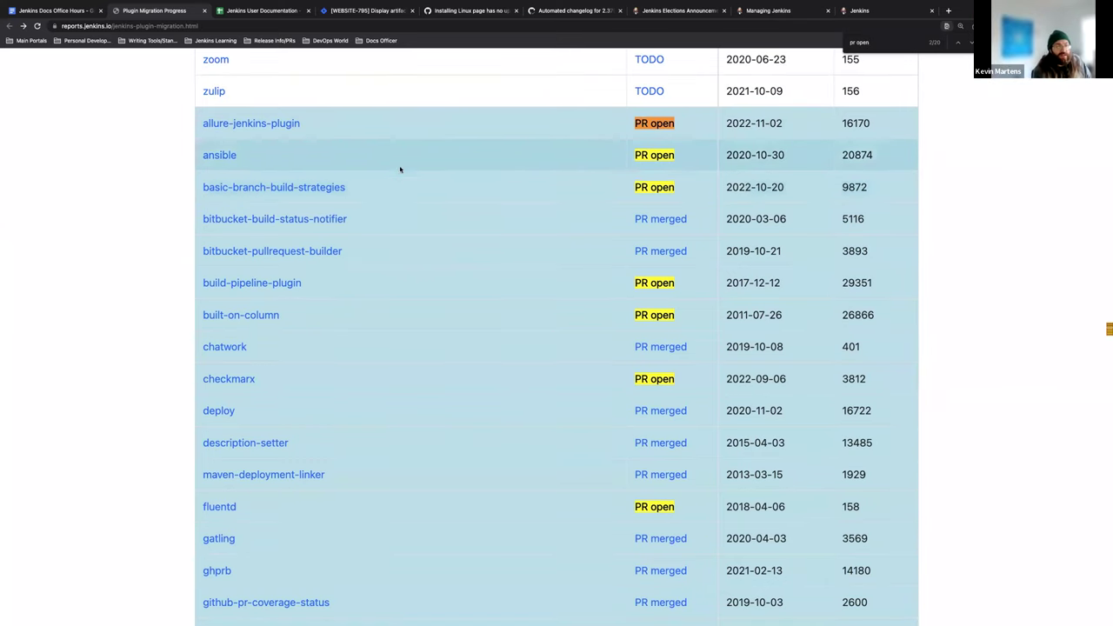
{"action": "scroll", "coordinate": [404, 172], "scroll_direction": "up", "scroll_amount": 2}
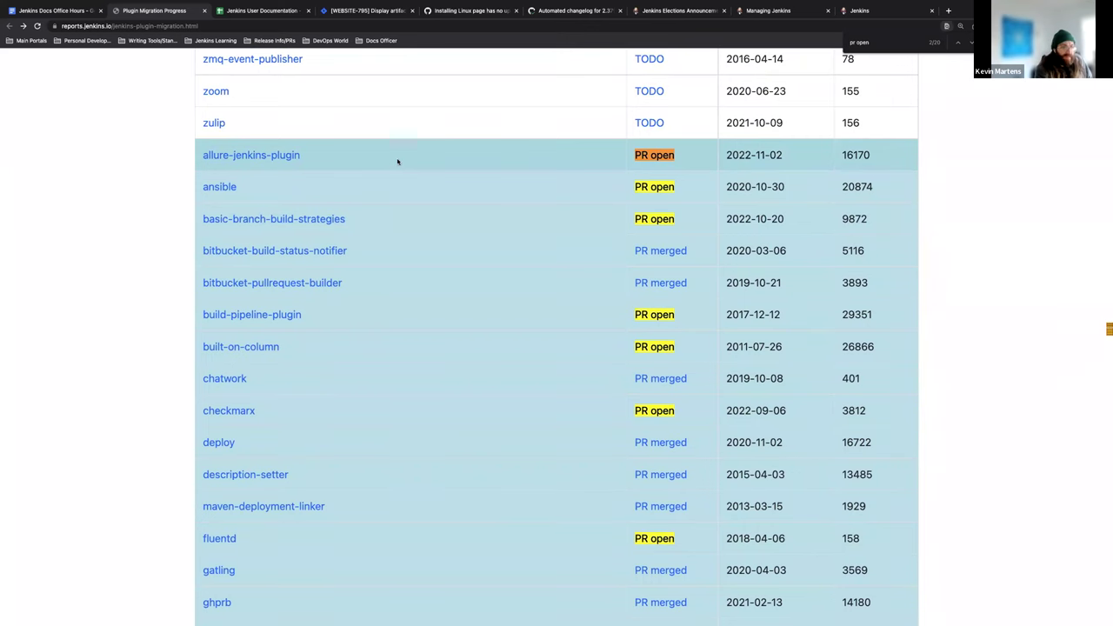
Step: Glance at the migration progress report tab, then return to the office hours notes
{"action": "key", "text": "ctrl+shift+Tab"}
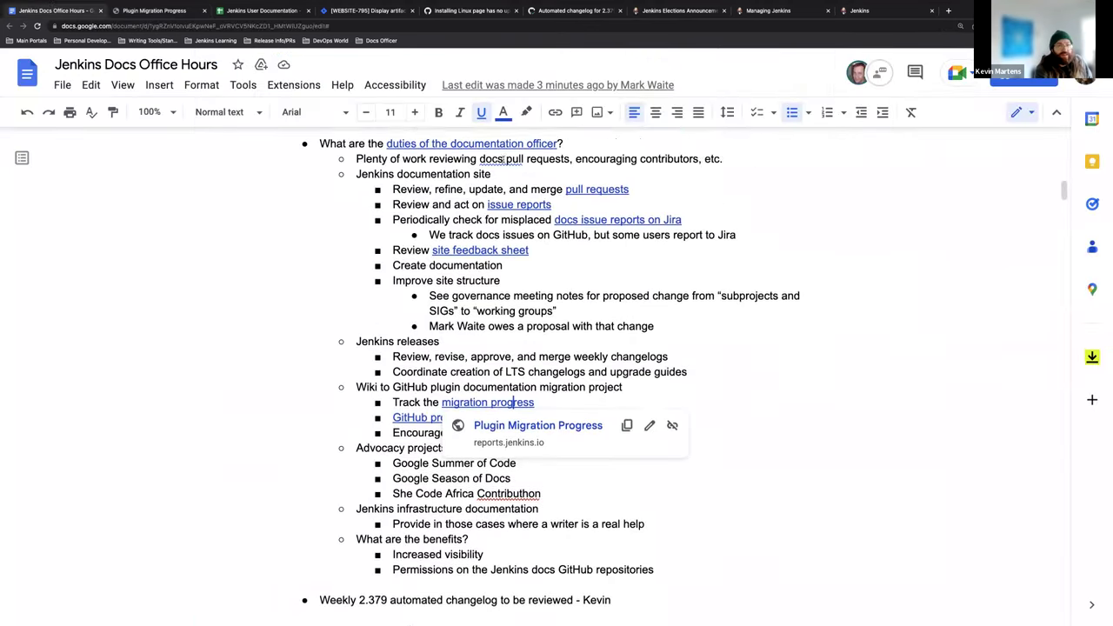
{"action": "scroll", "coordinate": [503, 159], "scroll_direction": "up", "scroll_amount": 1}
{"action": "scroll", "coordinate": [723, 273], "scroll_direction": "down", "scroll_amount": 2}
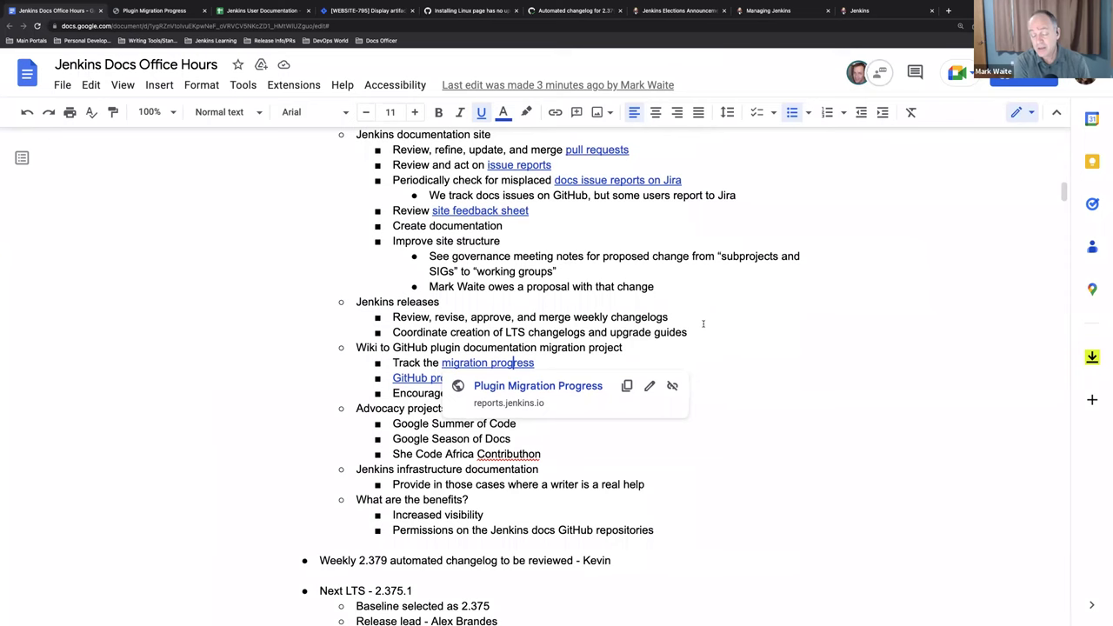
{"action": "left_click", "coordinate": [143, 11]}
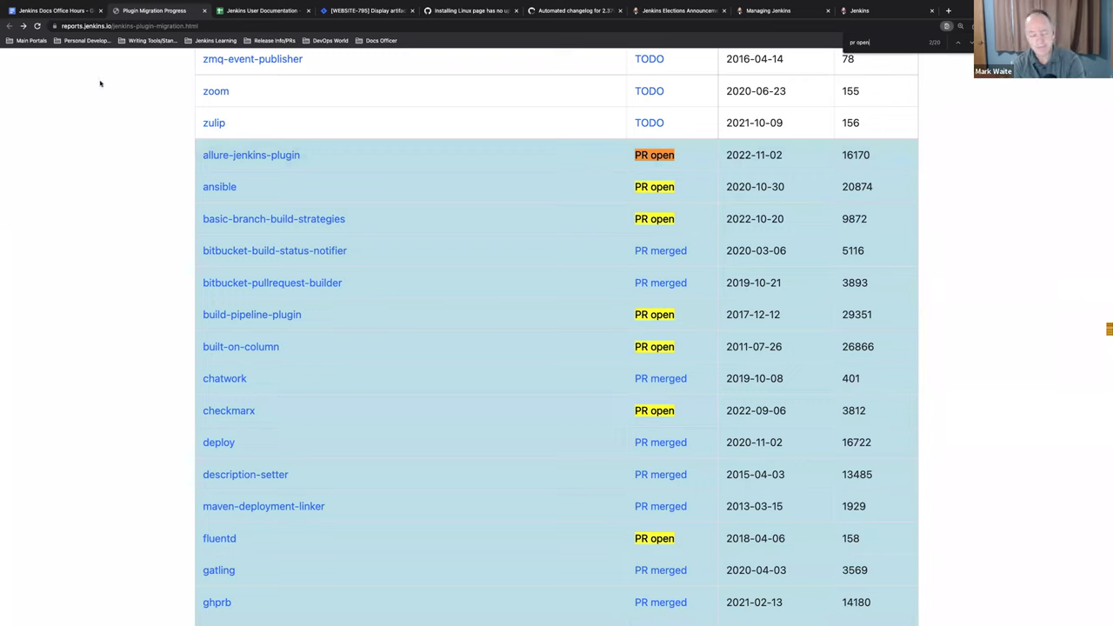
{"action": "left_click", "coordinate": [48, 11]}
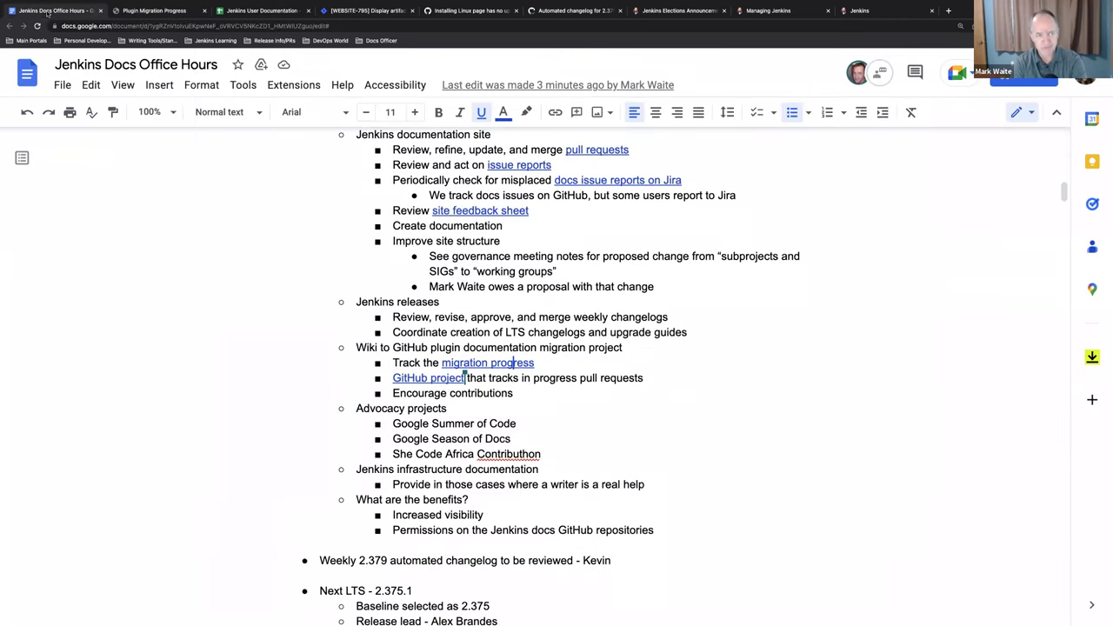
{"action": "scroll", "coordinate": [720, 358], "scroll_direction": "down", "scroll_amount": 1}
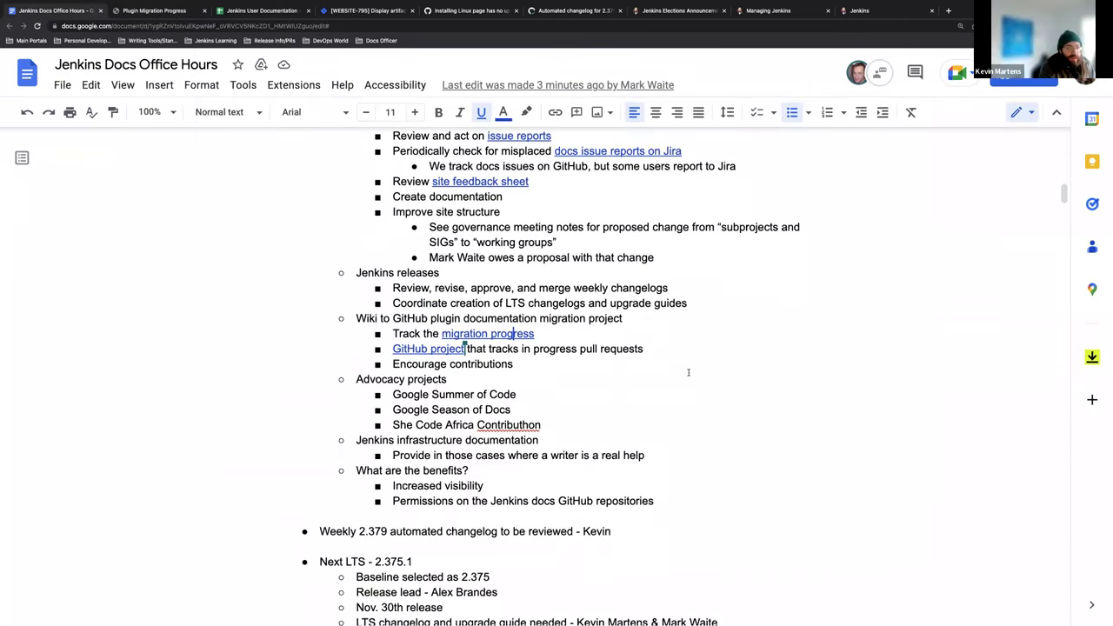
{"action": "scroll", "coordinate": [512, 369], "scroll_direction": "down", "scroll_amount": 4}
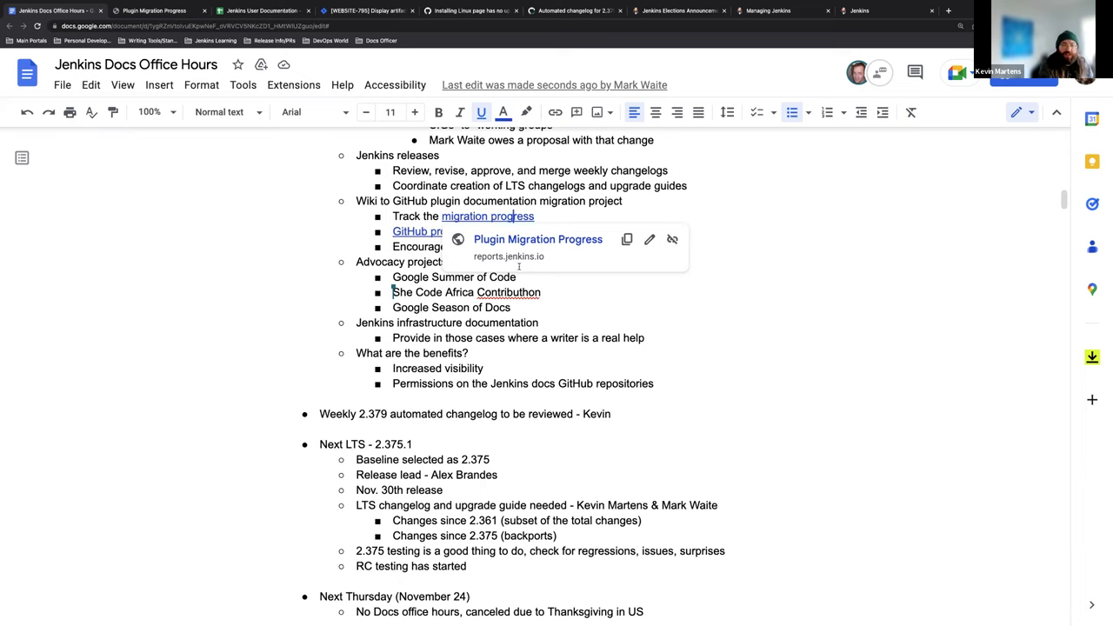
Step: Insert a 'Hacktoberfest' bullet between Google Summer of Code and She Code Africa Contributhon
{"action": "left_click", "coordinate": [356, 353]}
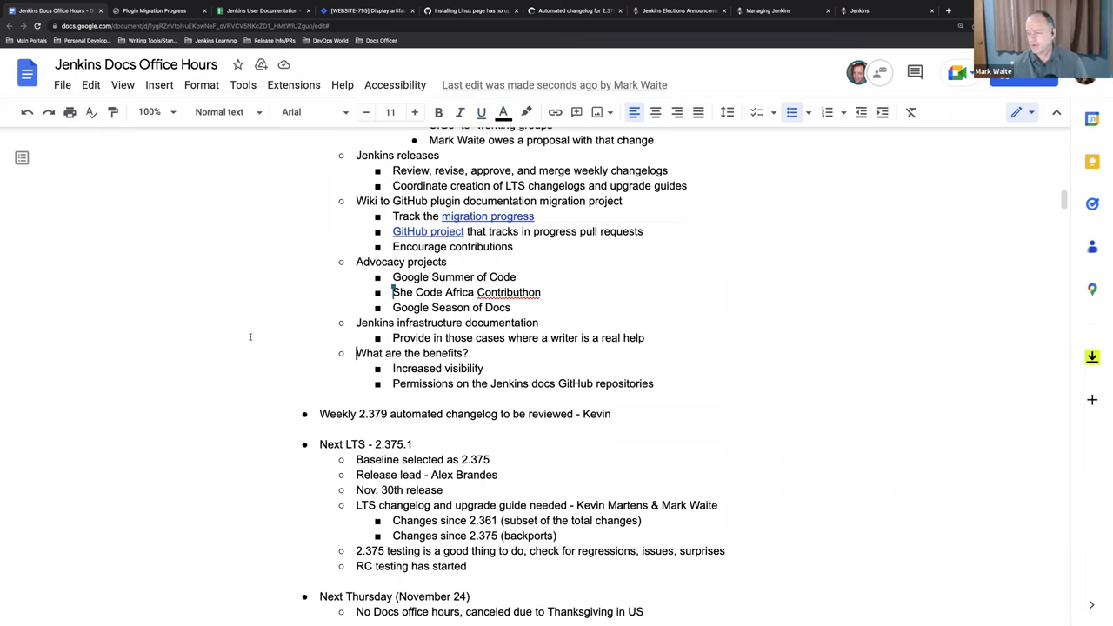
{"action": "left_click", "coordinate": [570, 302]}
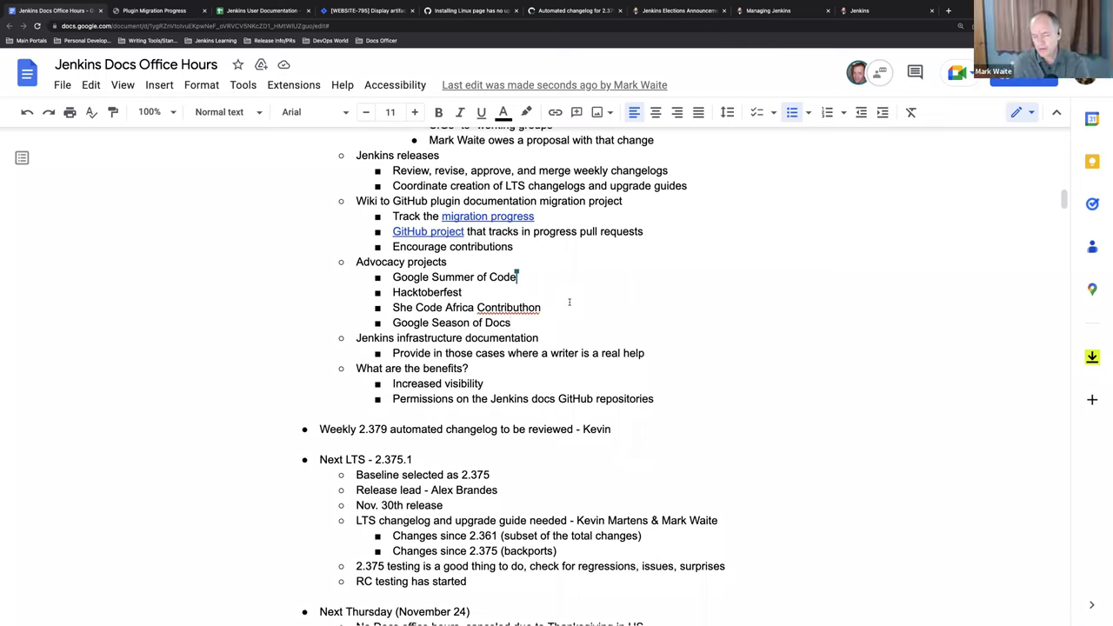
{"action": "scroll", "coordinate": [570, 301], "scroll_direction": "down", "scroll_amount": 1}
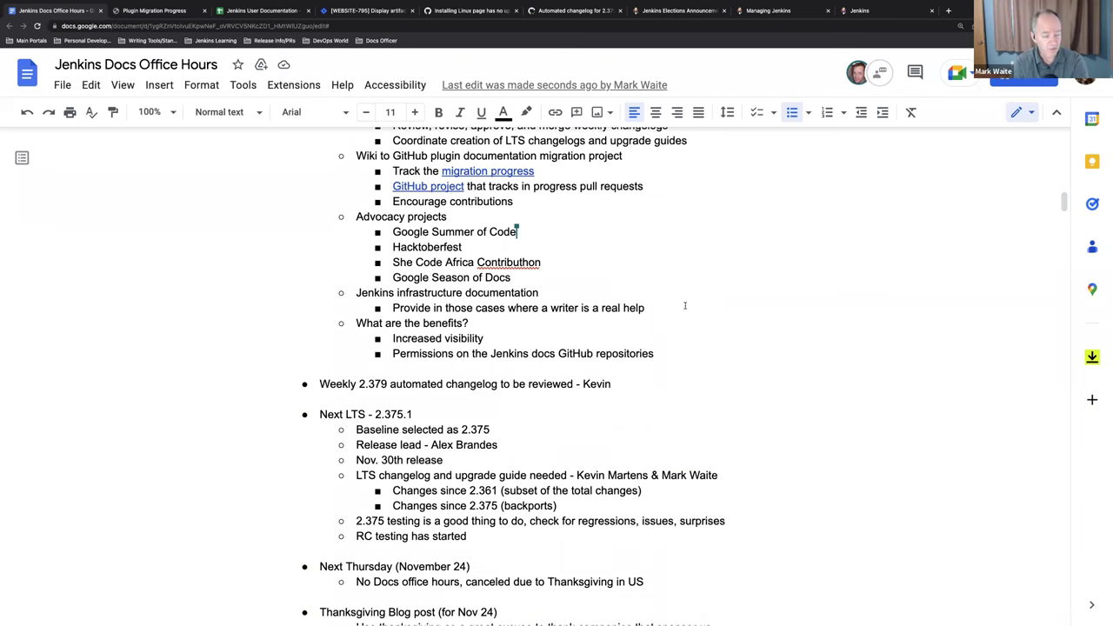
{"action": "scroll", "coordinate": [685, 305], "scroll_direction": "up", "scroll_amount": 2}
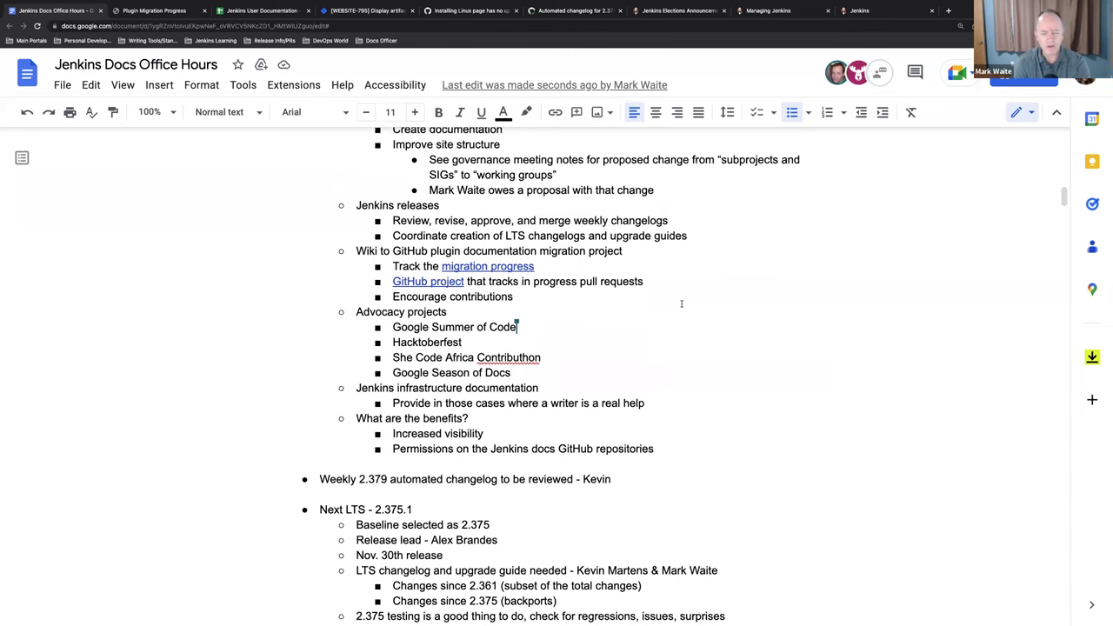
{"action": "scroll", "coordinate": [682, 304], "scroll_direction": "up", "scroll_amount": 1}
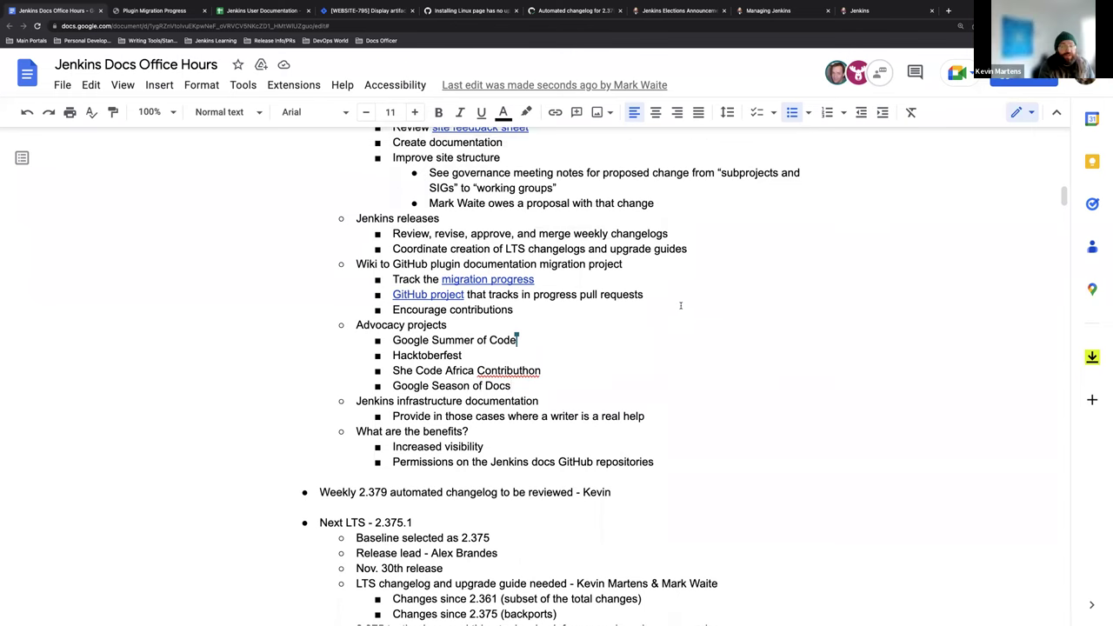
{"action": "scroll", "coordinate": [681, 306], "scroll_direction": "up", "scroll_amount": 1}
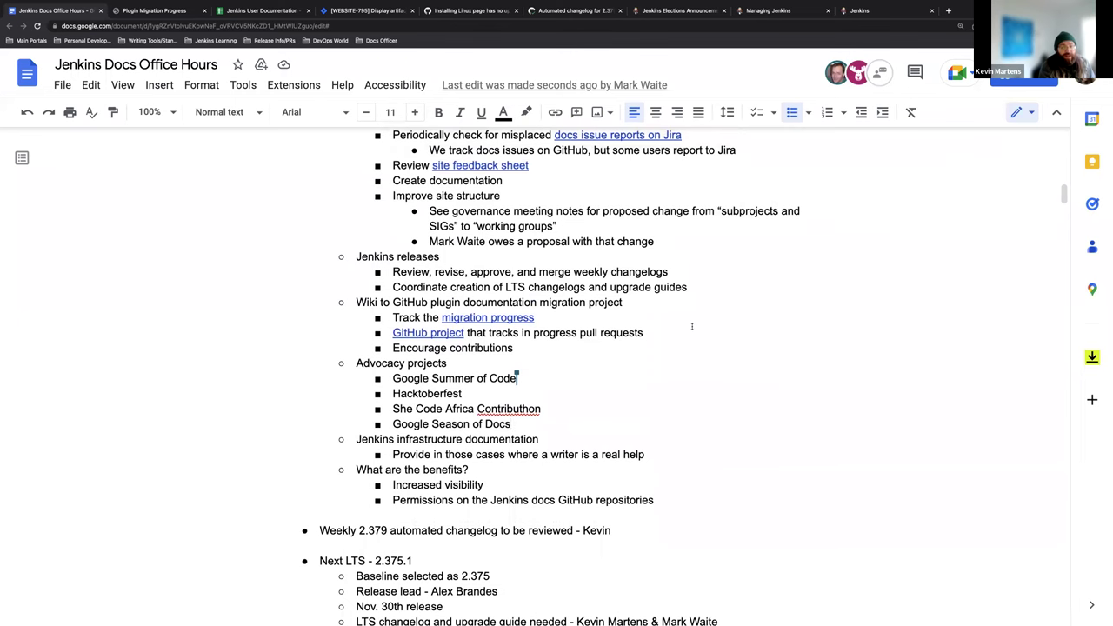
{"action": "scroll", "coordinate": [692, 326], "scroll_direction": "down", "scroll_amount": 1}
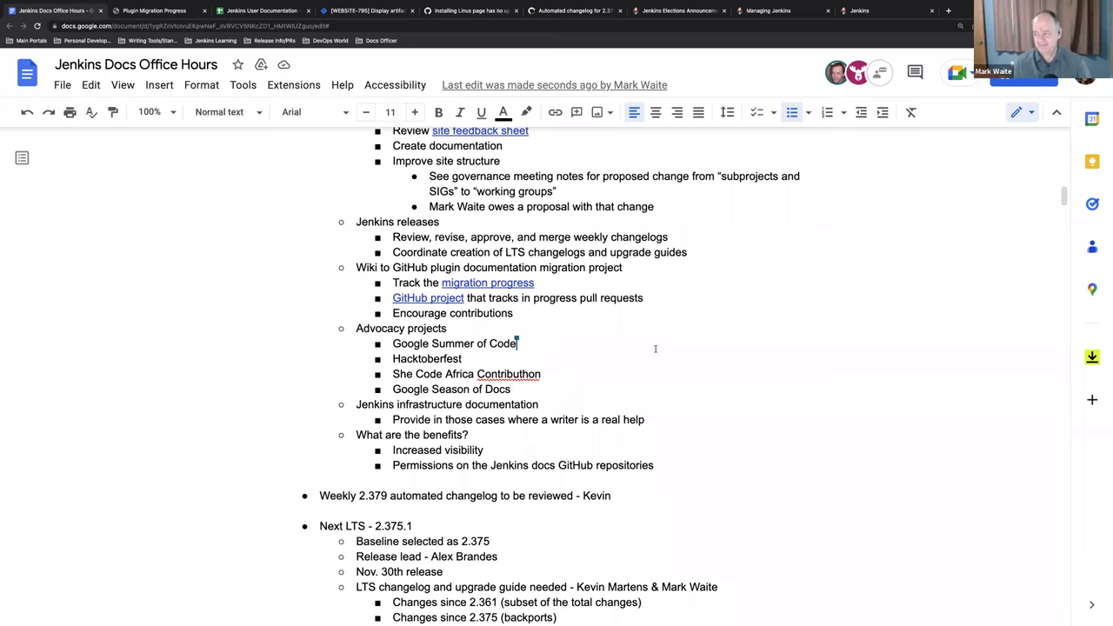
{"action": "scroll", "coordinate": [655, 349], "scroll_direction": "down", "scroll_amount": 2}
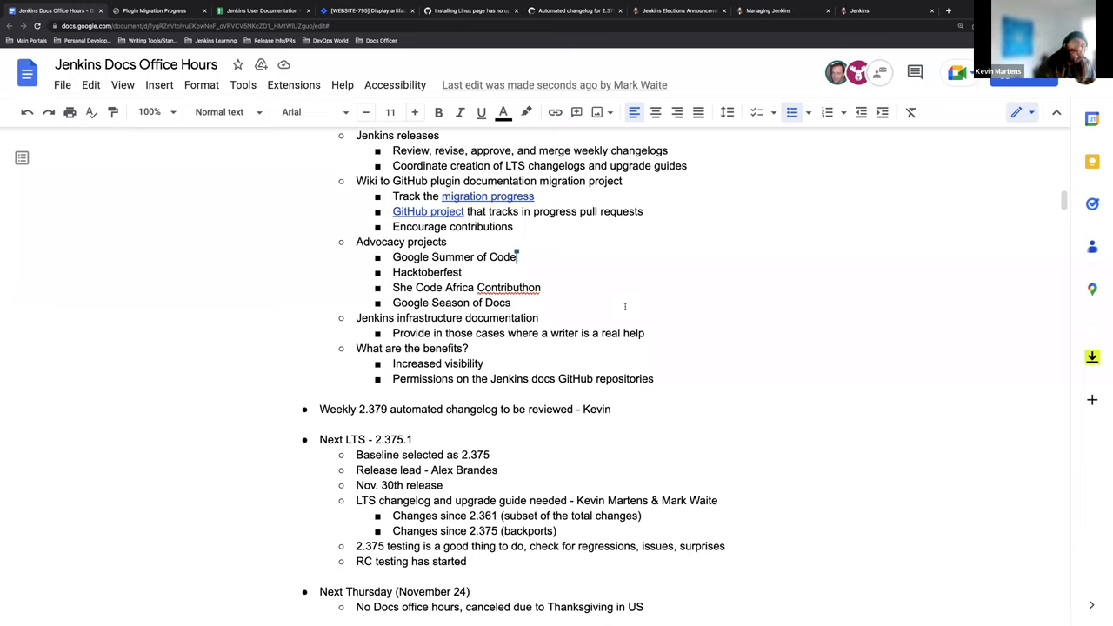
{"action": "scroll", "coordinate": [585, 361], "scroll_direction": "down", "scroll_amount": 1}
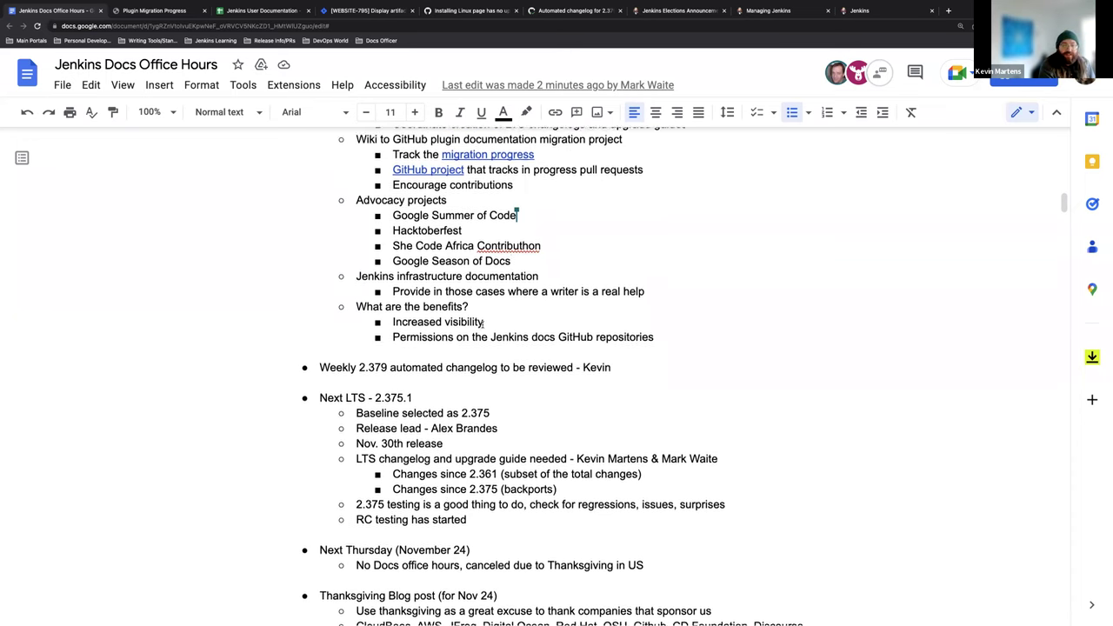
{"action": "scroll", "coordinate": [382, 300], "scroll_direction": "down", "scroll_amount": 1}
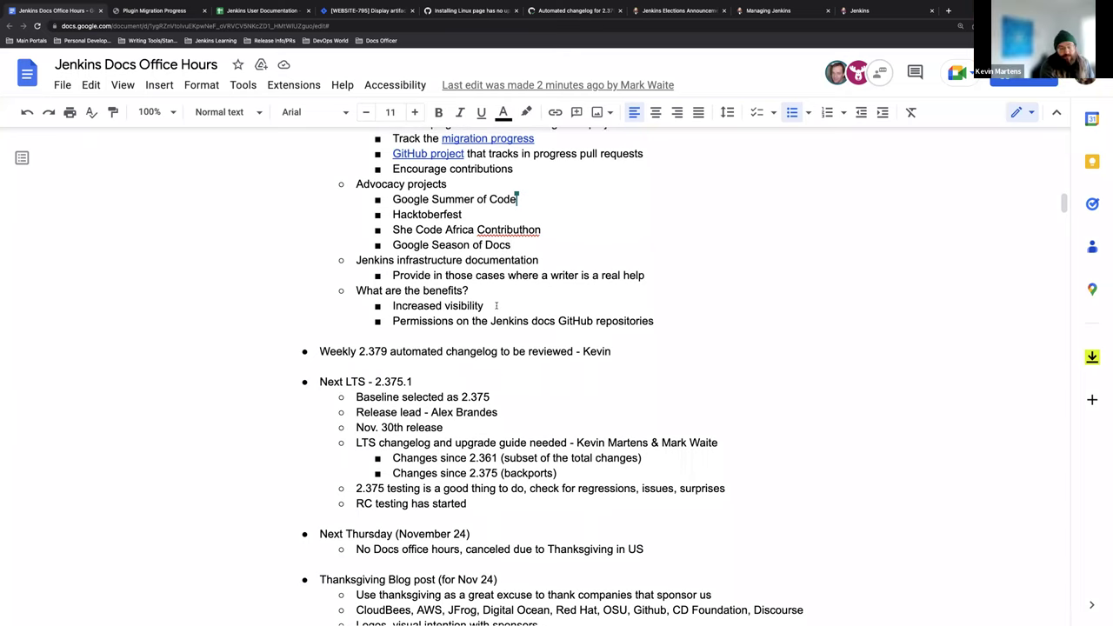
{"action": "scroll", "coordinate": [499, 304], "scroll_direction": "up", "scroll_amount": 1}
{"action": "scroll", "coordinate": [495, 304], "scroll_direction": "up", "scroll_amount": 3}
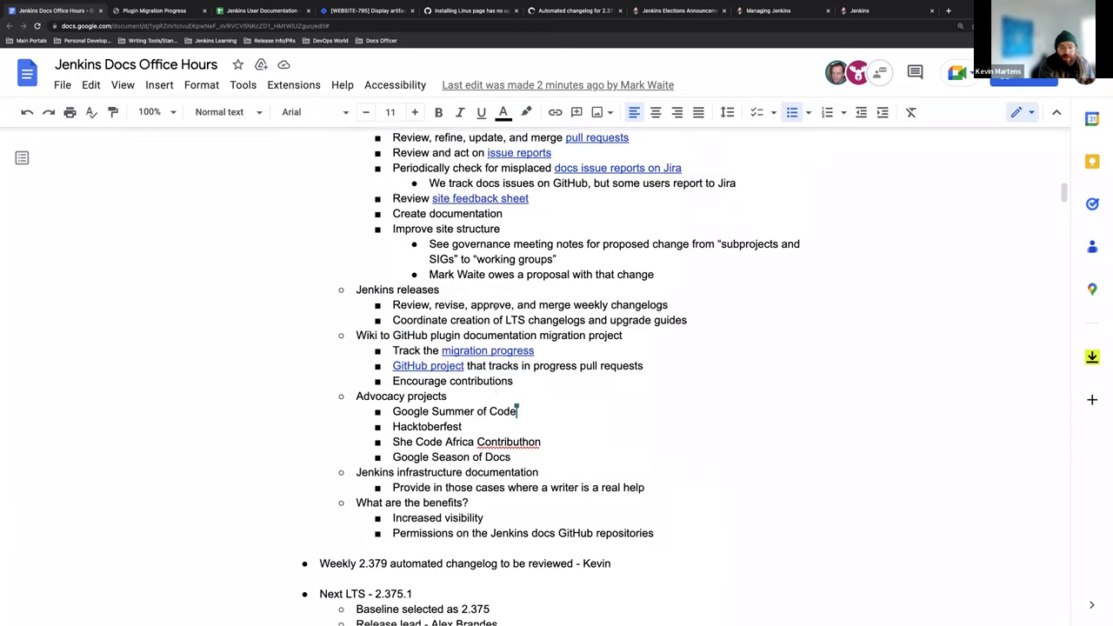
{"action": "scroll", "coordinate": [496, 304], "scroll_direction": "up", "scroll_amount": 1}
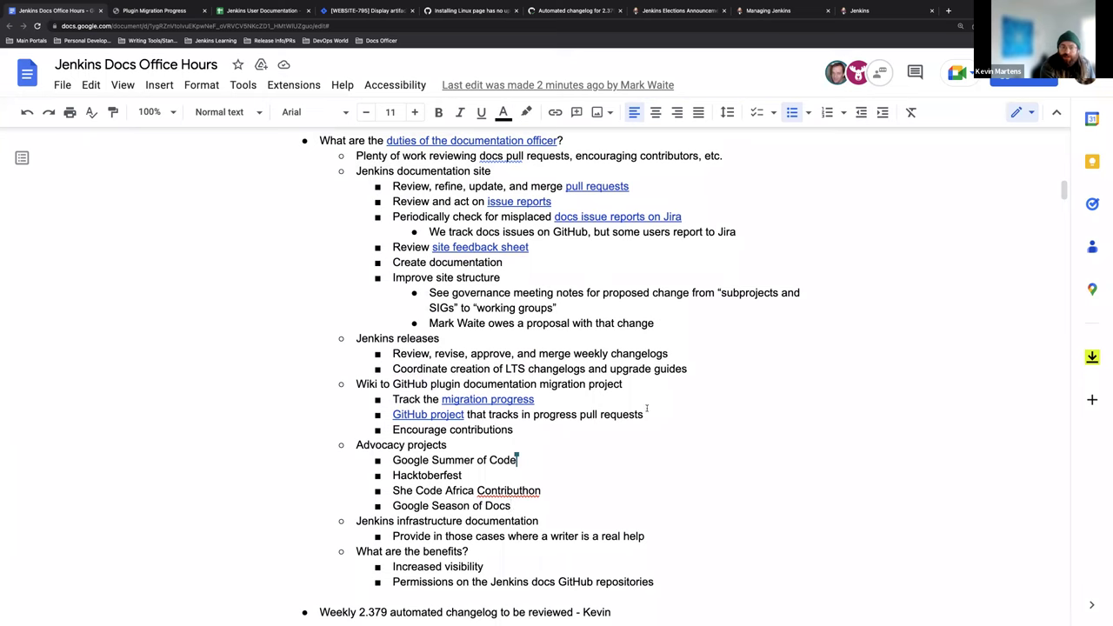
{"action": "scroll", "coordinate": [646, 408], "scroll_direction": "down", "scroll_amount": 2}
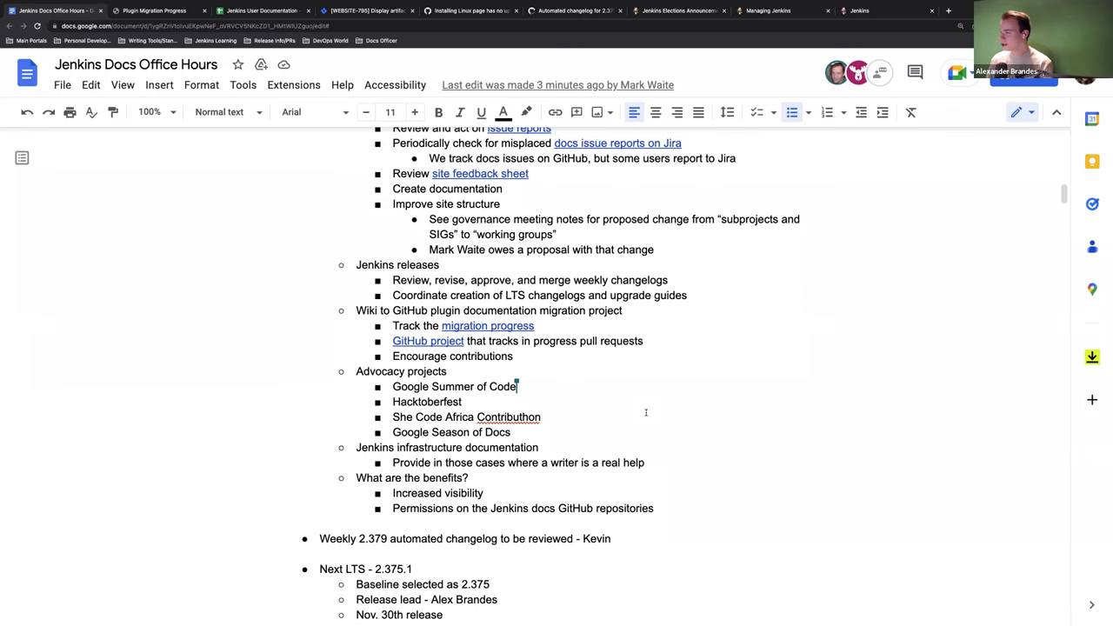
{"action": "scroll", "coordinate": [520, 389], "scroll_direction": "up", "scroll_amount": 2}
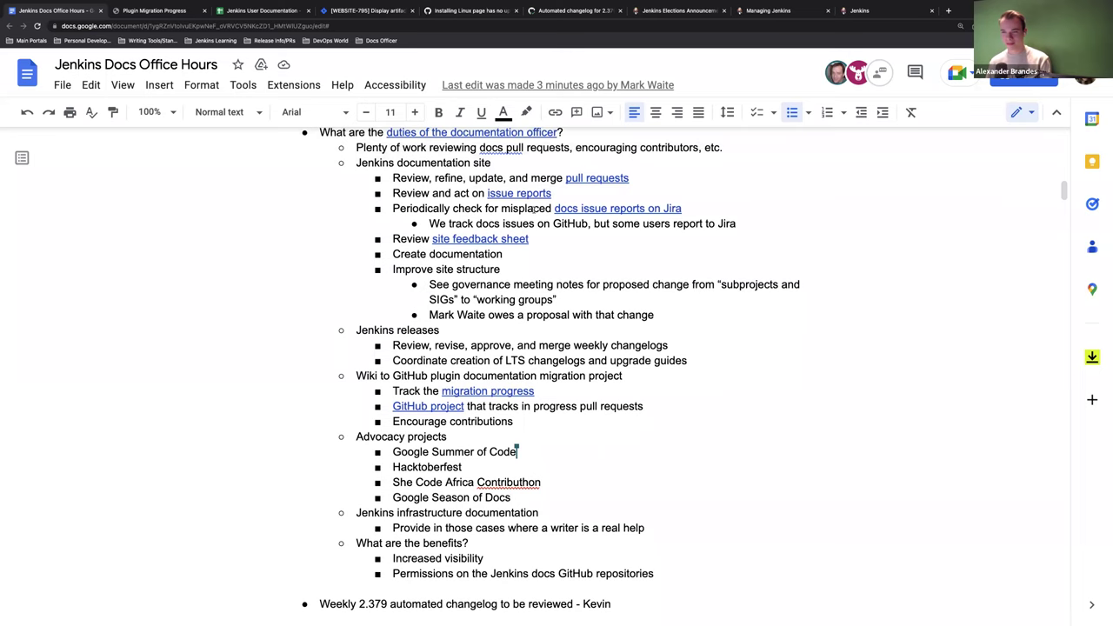
{"action": "scroll", "coordinate": [530, 230], "scroll_direction": "up", "scroll_amount": 1}
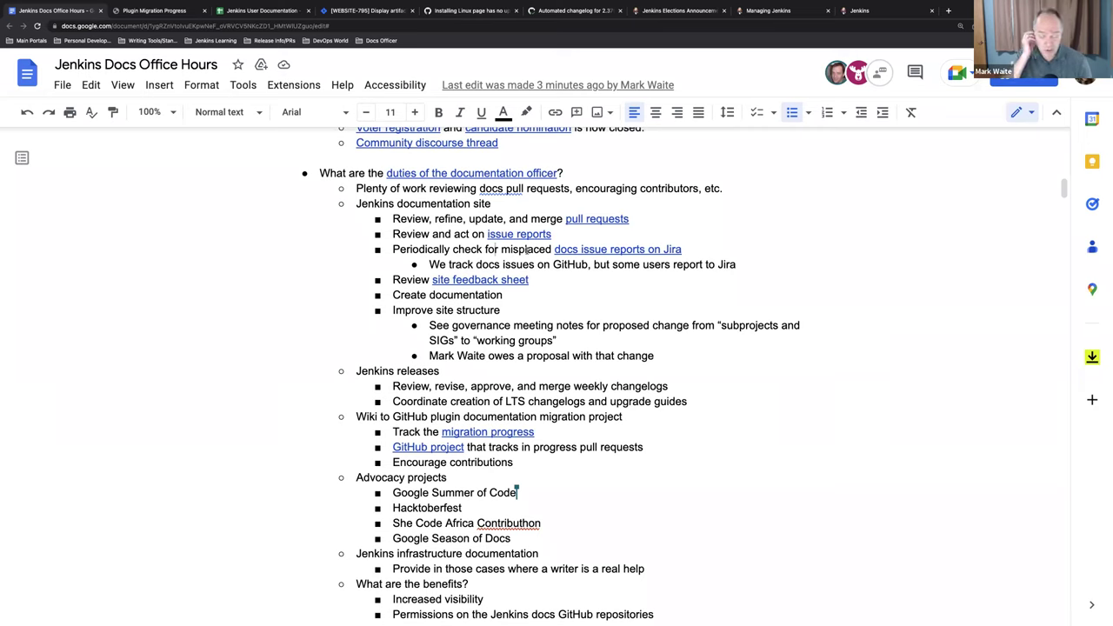
{"action": "double_click", "coordinate": [742, 262]}
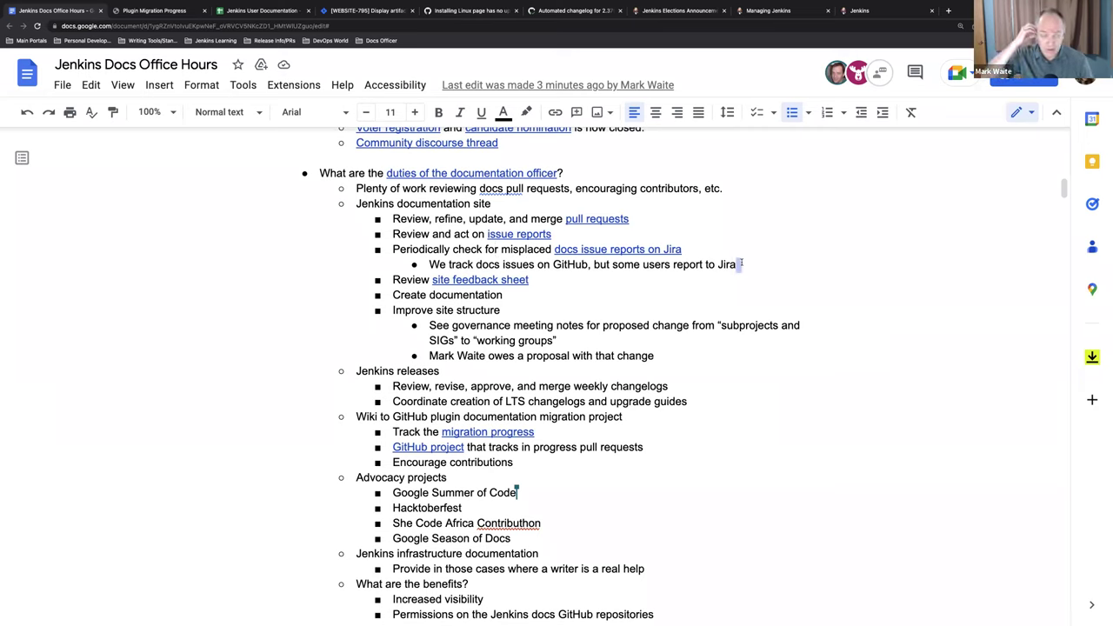
{"action": "key", "text": "BackSpace"}
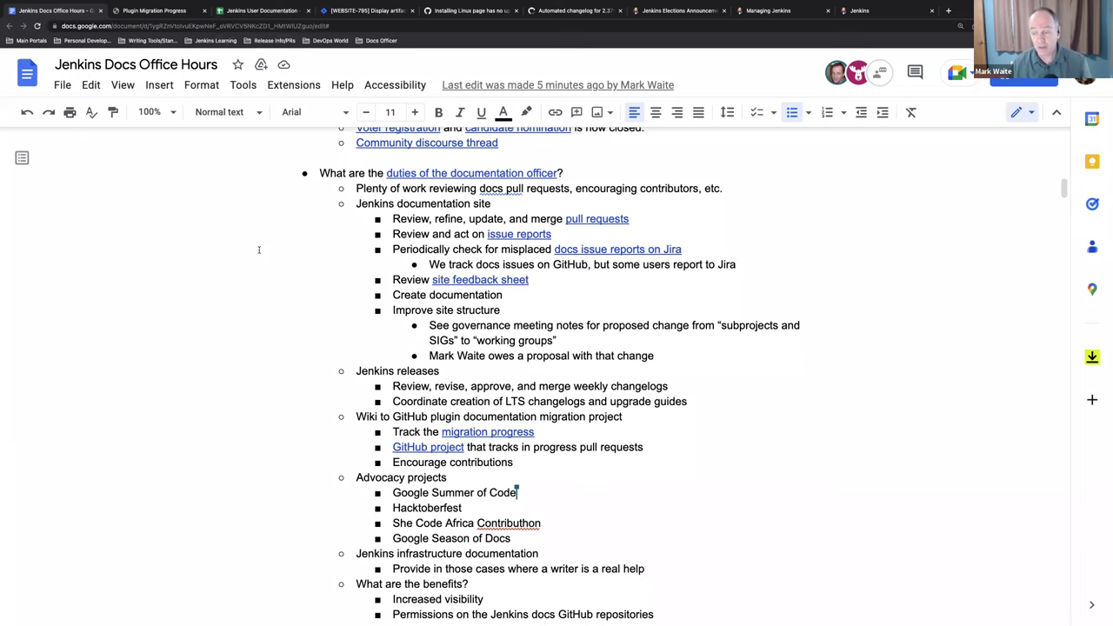
{"action": "scroll", "coordinate": [259, 249], "scroll_direction": "down", "scroll_amount": 1}
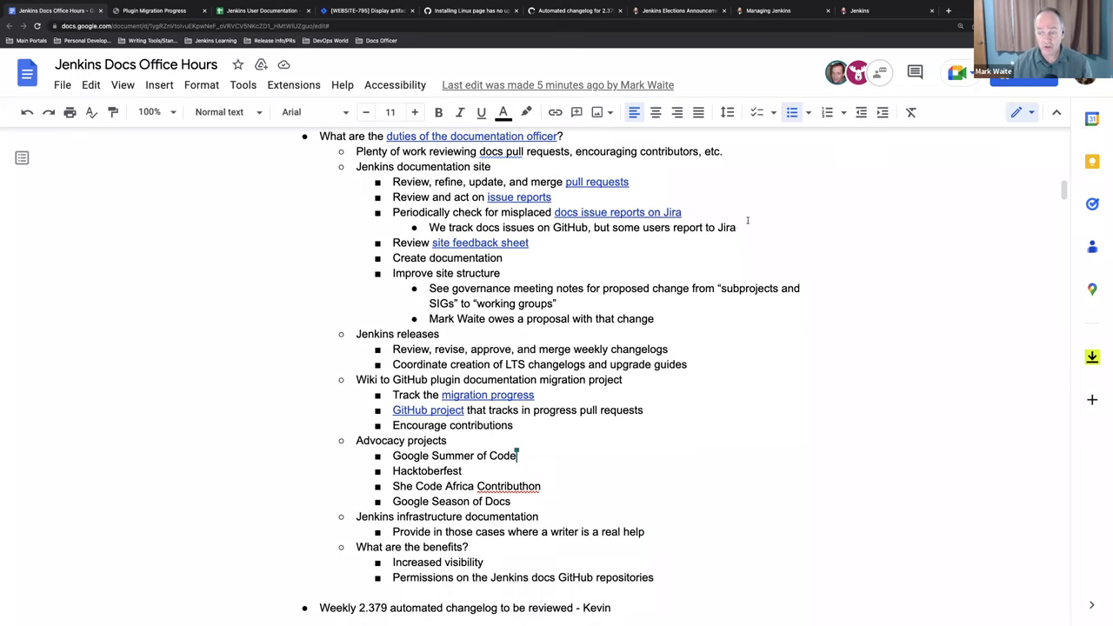
Step: Add the sub-bullet 'Potentially archiving, making JIRA project website read only' under the Jira check
{"action": "key", "text": "Return"}
{"action": "type", "text": "Potent"}
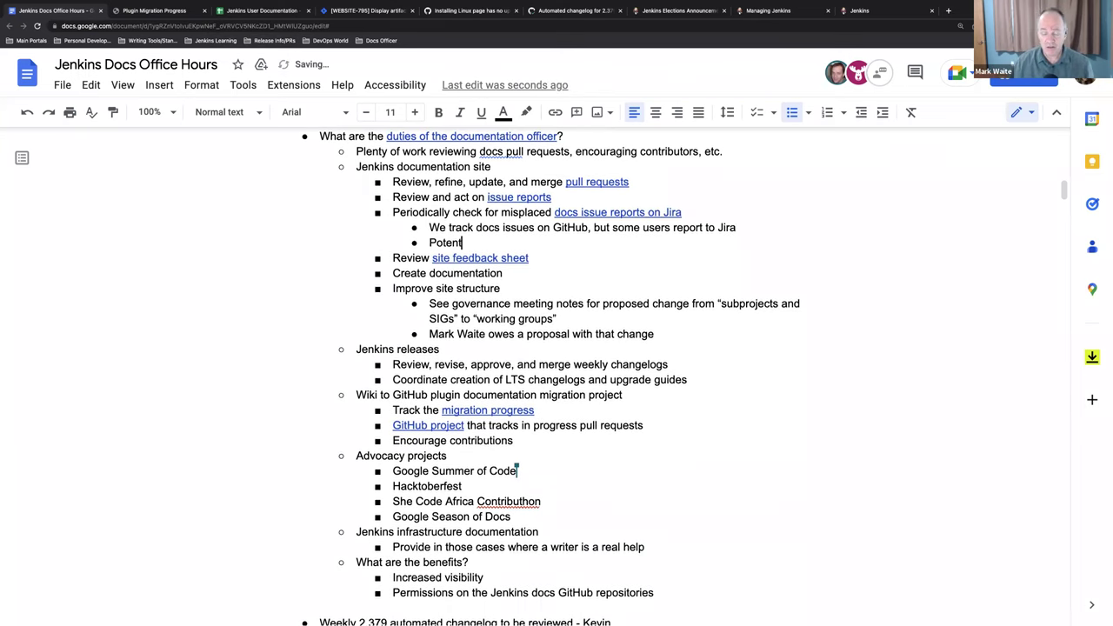
{"action": "type", "text": "ially archiving "}
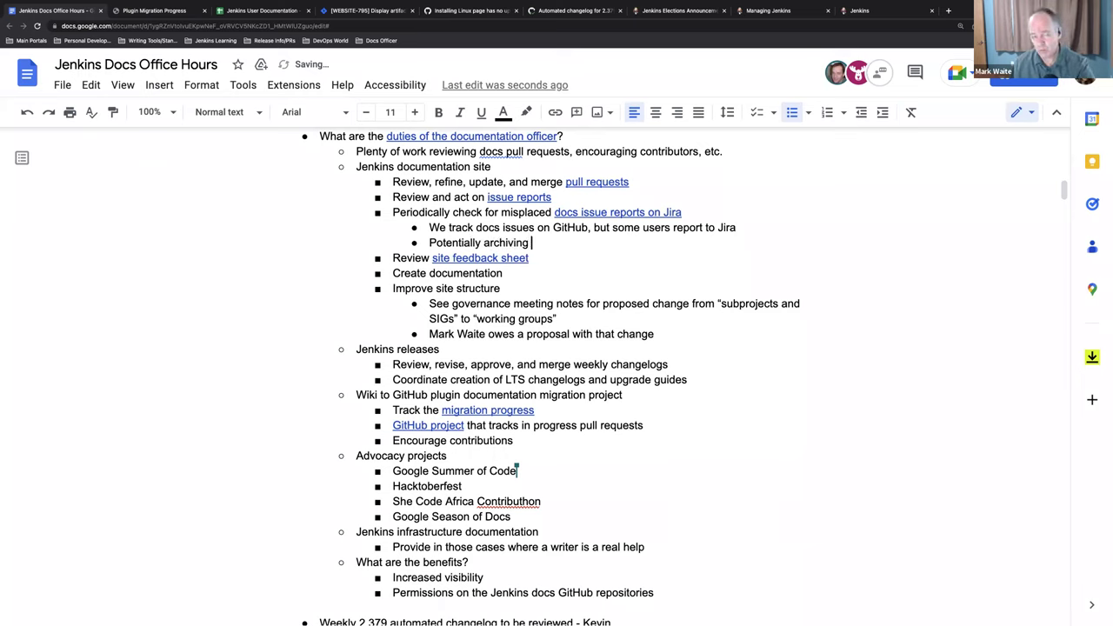
{"action": "type", "text": "back"}
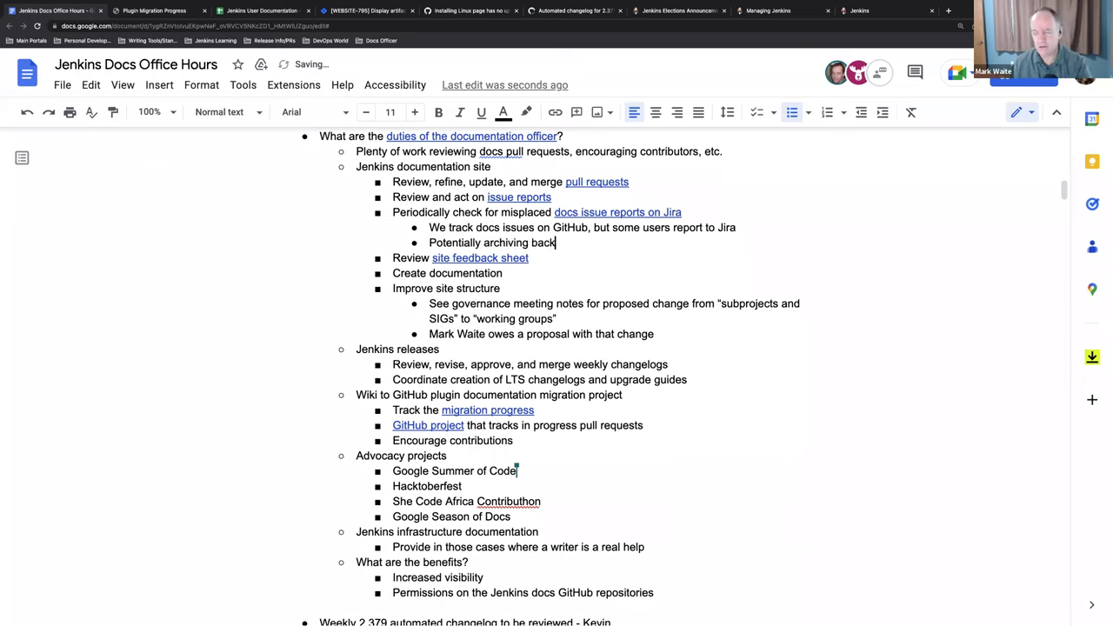
{"action": "key", "text": "BackSpace"}
{"action": "key", "text": "BackSpace"}
{"action": "key", "text": "BackSpace"}
{"action": "key", "text": "BackSpace"}
{"action": "key", "text": "BackSpace"}
{"action": "type", "text": ", mak"}
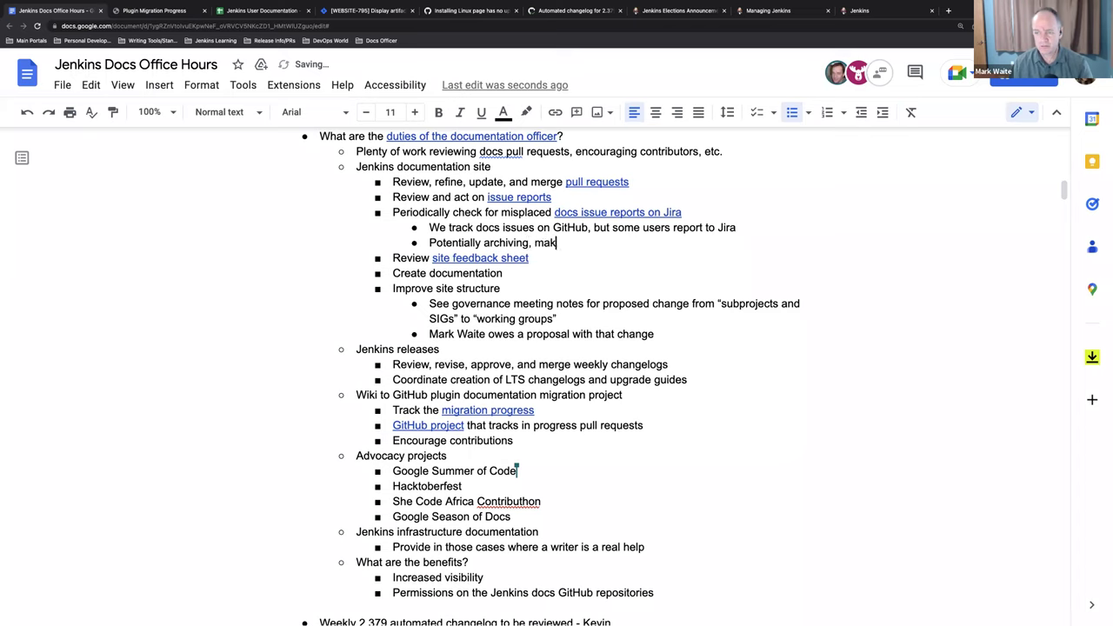
{"action": "type", "text": "ing JIRA project websi"}
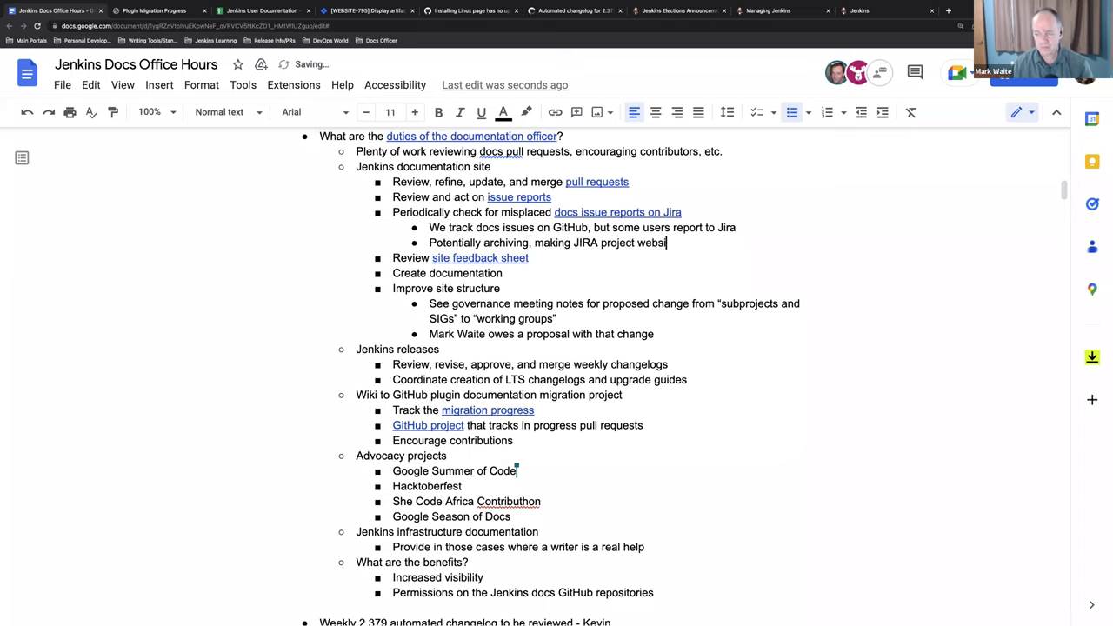
{"action": "type", "text": "te read only"}
Step: Hyphenate 'read only' to 'read-only' in the Jira archiving note
{"action": "left_click", "coordinate": [704, 243]}
{"action": "key", "text": "BackSpace"}
{"action": "type", "text": "-"}
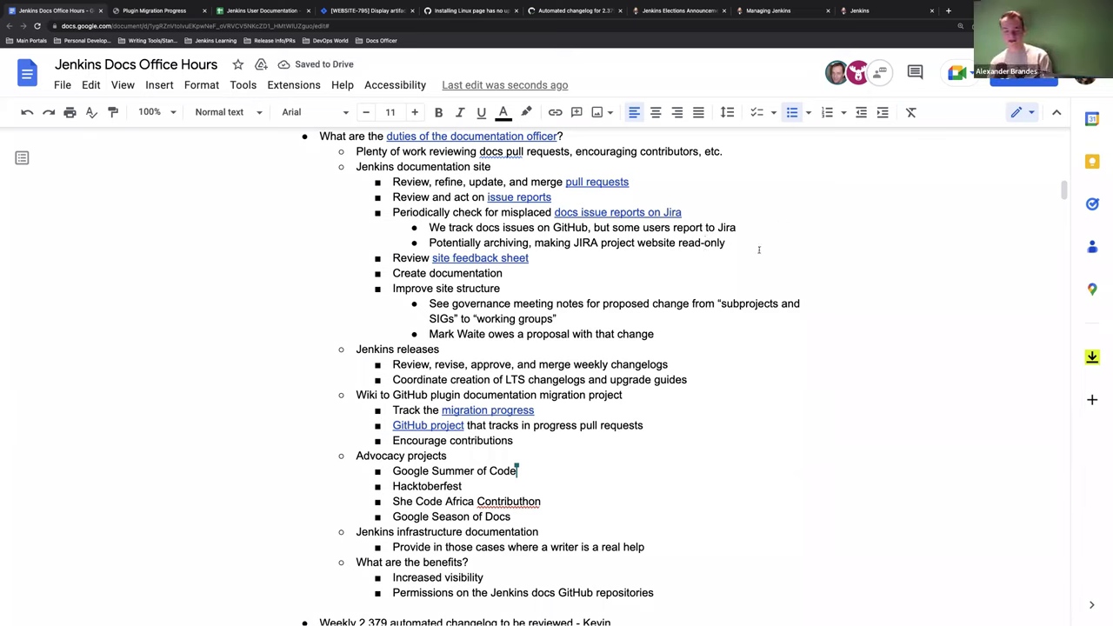
{"action": "left_click", "coordinate": [756, 245]}
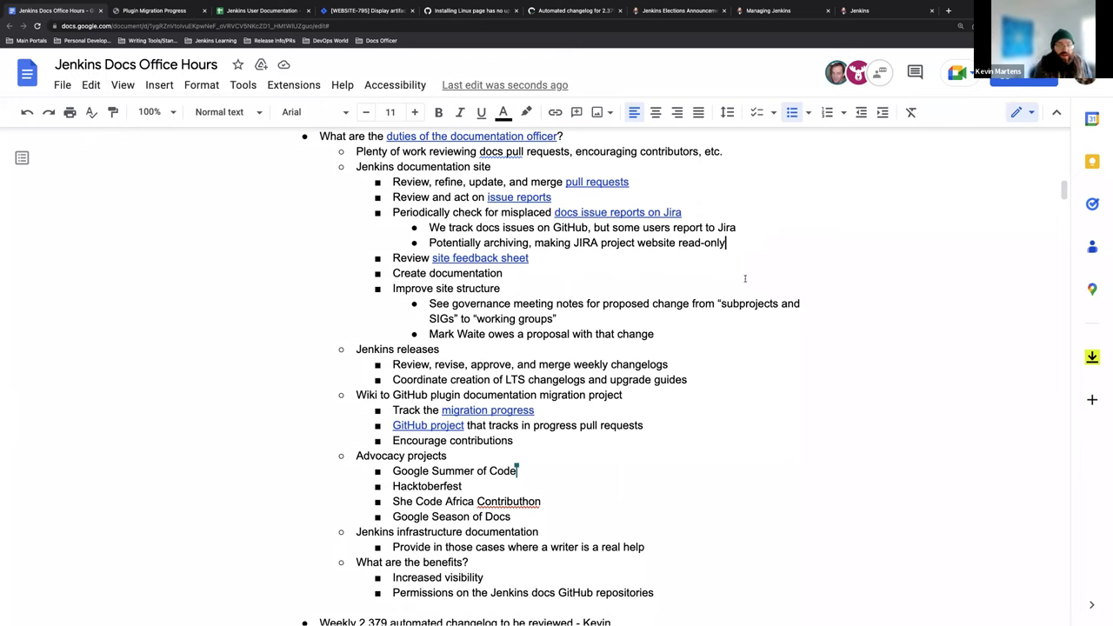
{"action": "scroll", "coordinate": [744, 278], "scroll_direction": "down", "scroll_amount": 1}
{"action": "scroll", "coordinate": [745, 278], "scroll_direction": "up", "scroll_amount": 2}
{"action": "scroll", "coordinate": [744, 279], "scroll_direction": "down", "scroll_amount": 1}
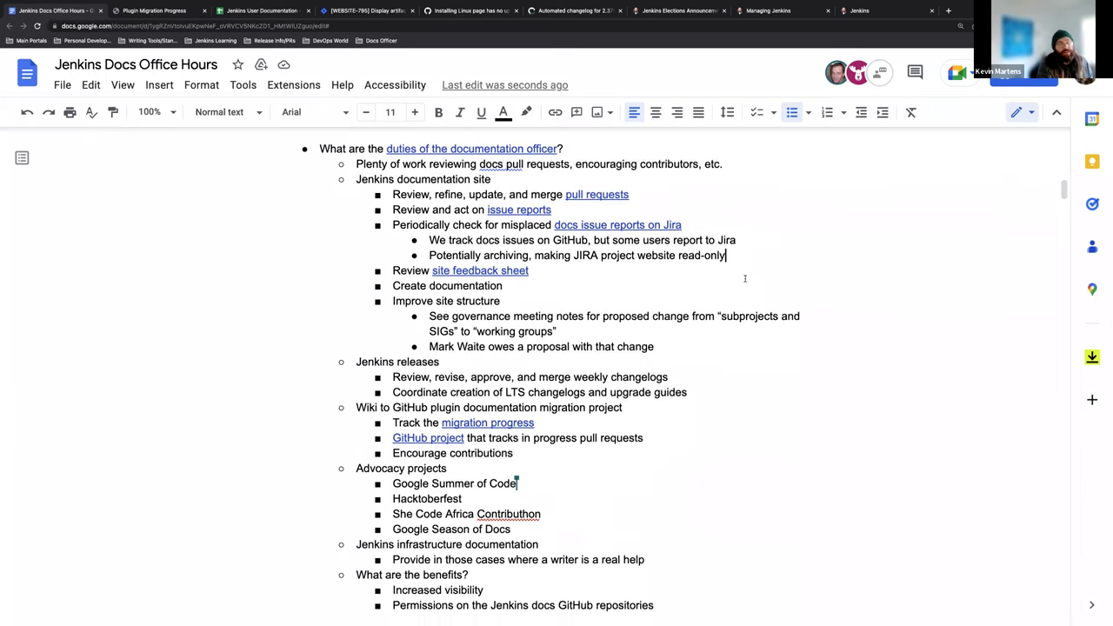
{"action": "scroll", "coordinate": [745, 279], "scroll_direction": "down", "scroll_amount": 1}
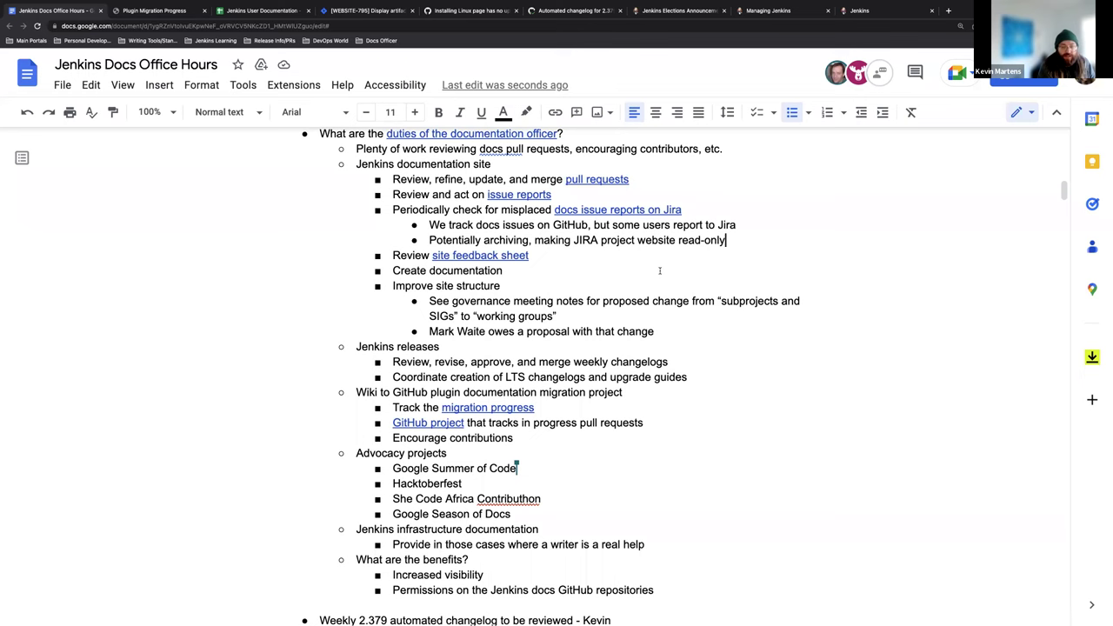
{"action": "scroll", "coordinate": [648, 274], "scroll_direction": "down", "scroll_amount": 1}
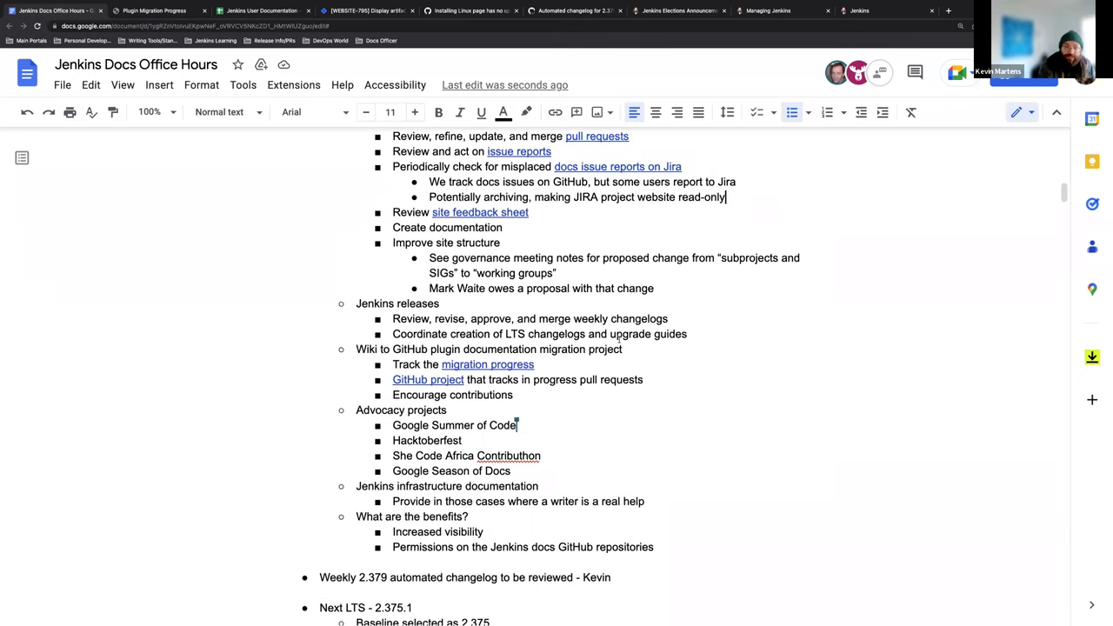
{"action": "scroll", "coordinate": [513, 365], "scroll_direction": "down", "scroll_amount": 1}
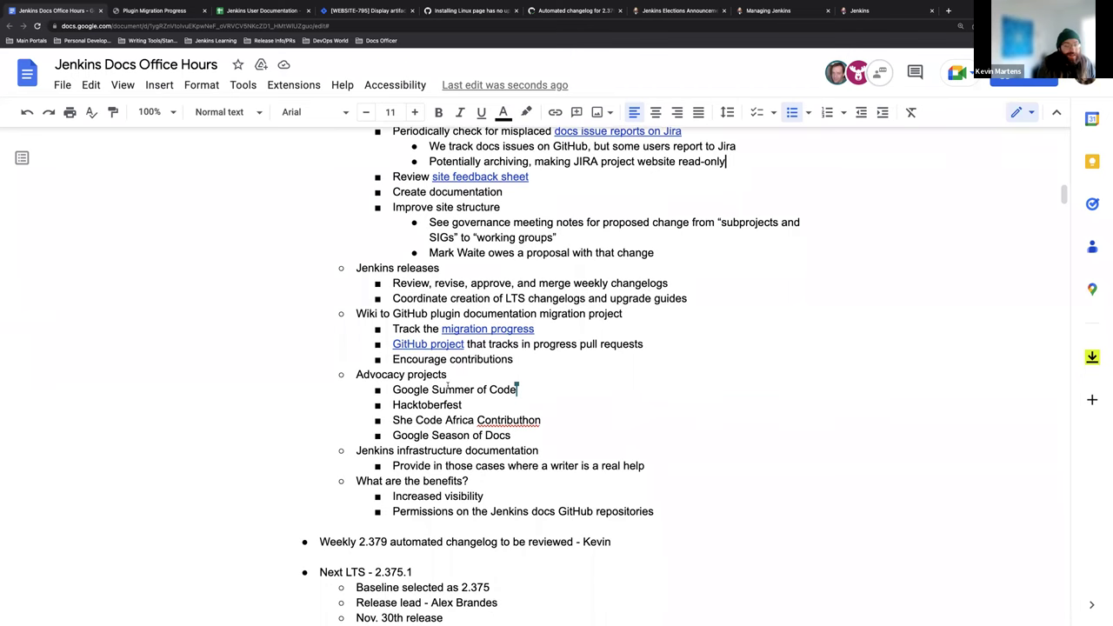
{"action": "scroll", "coordinate": [436, 386], "scroll_direction": "down", "scroll_amount": 2}
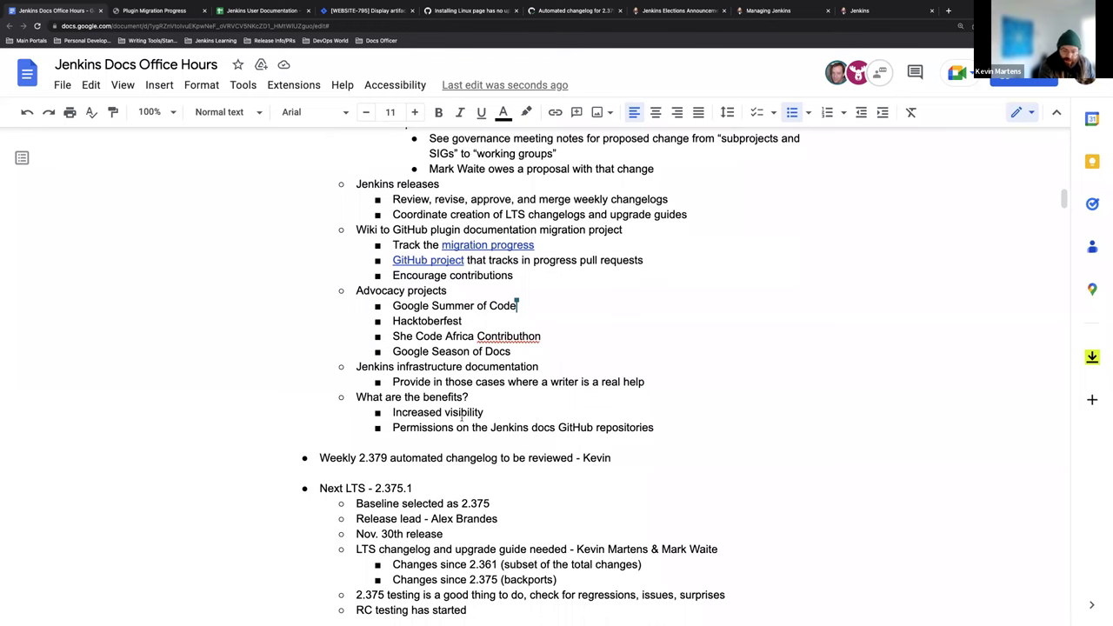
{"action": "scroll", "coordinate": [461, 415], "scroll_direction": "up", "scroll_amount": 3}
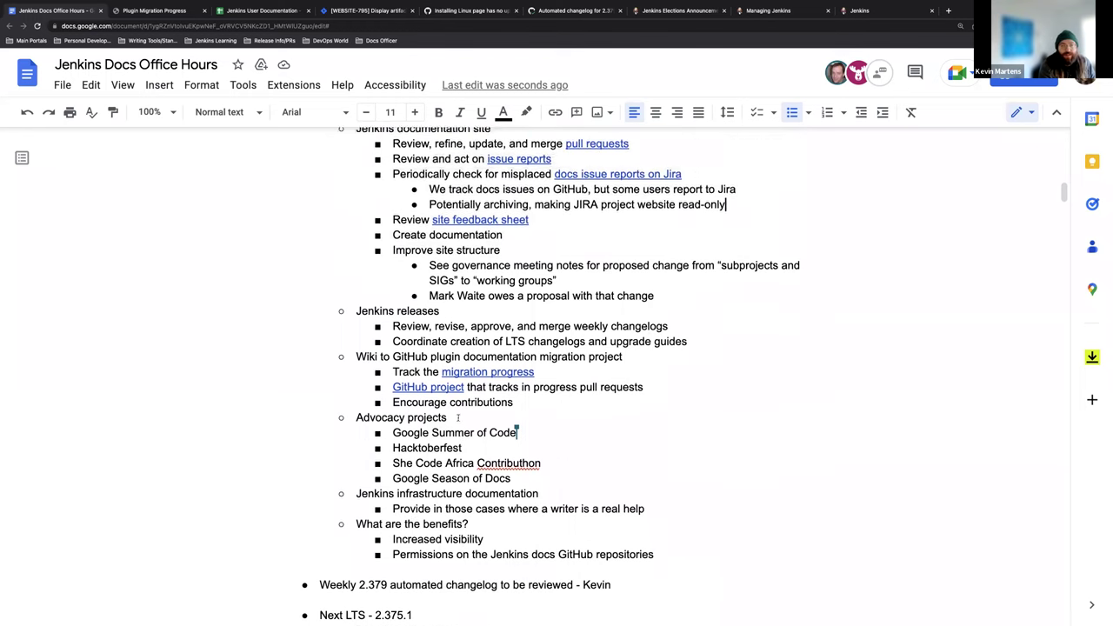
{"action": "scroll", "coordinate": [458, 418], "scroll_direction": "up", "scroll_amount": 1}
{"action": "scroll", "coordinate": [458, 418], "scroll_direction": "down", "scroll_amount": 1}
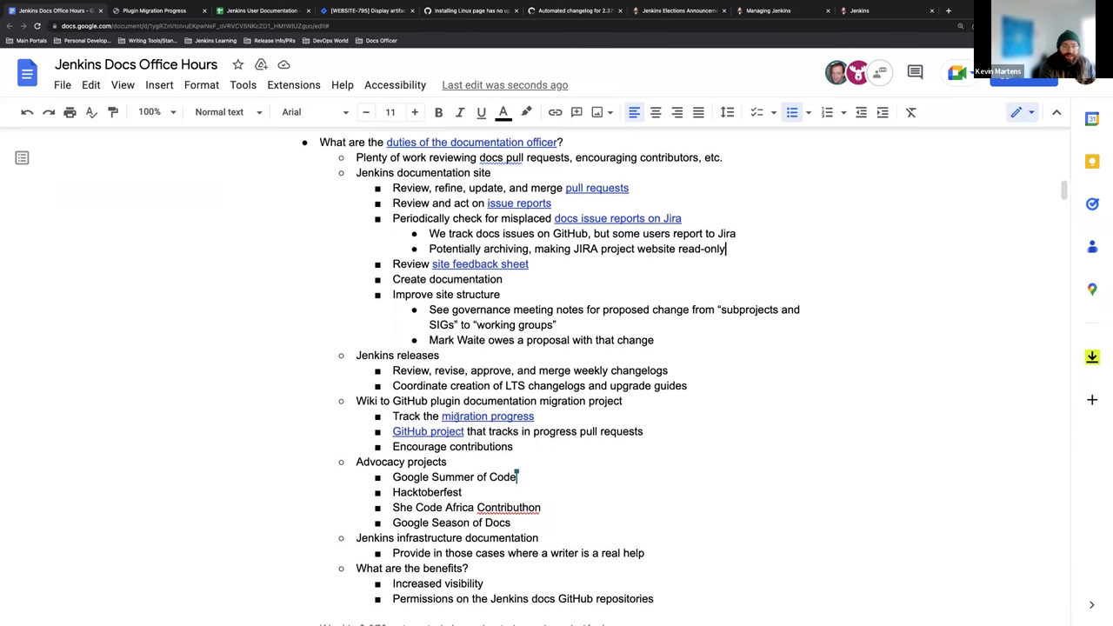
{"action": "scroll", "coordinate": [459, 418], "scroll_direction": "down", "scroll_amount": 5}
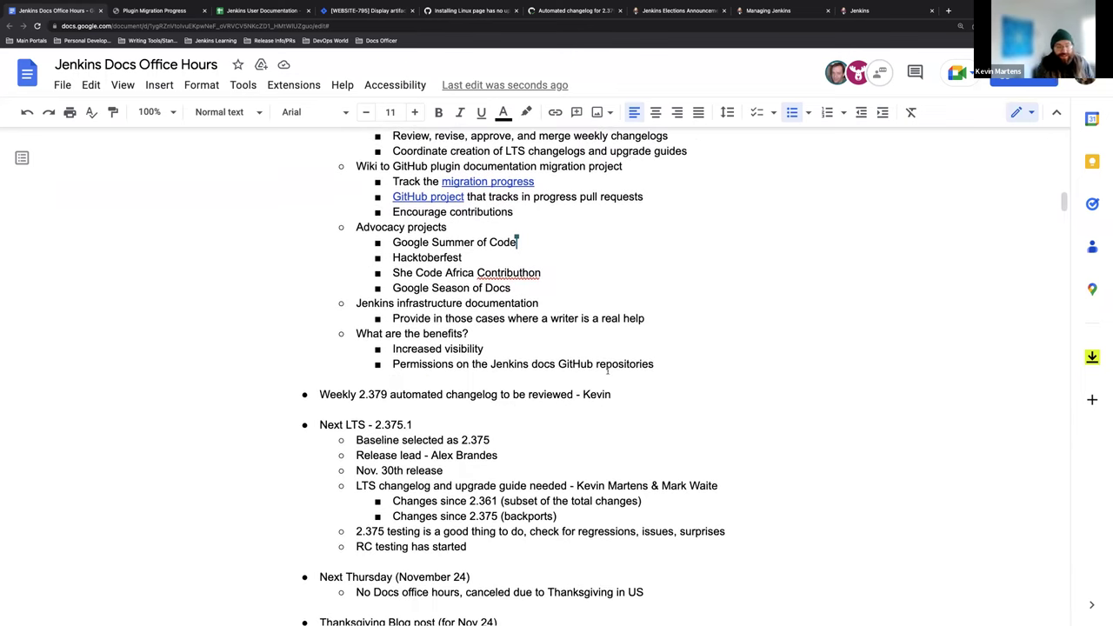
{"action": "scroll", "coordinate": [698, 348], "scroll_direction": "down", "scroll_amount": 3}
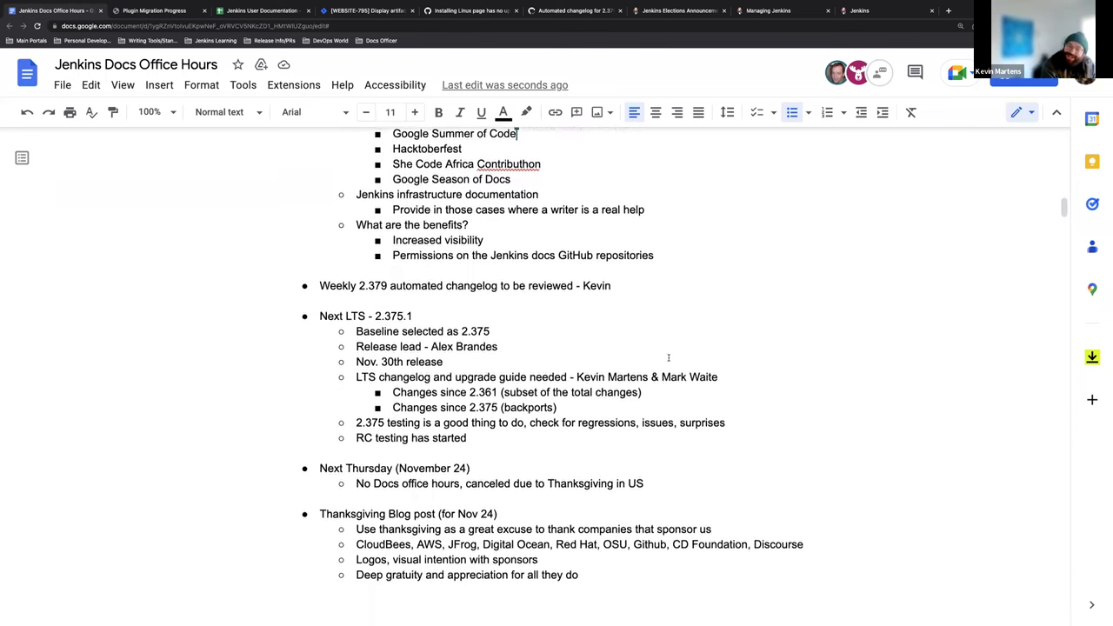
{"action": "scroll", "coordinate": [676, 355], "scroll_direction": "down", "scroll_amount": 1}
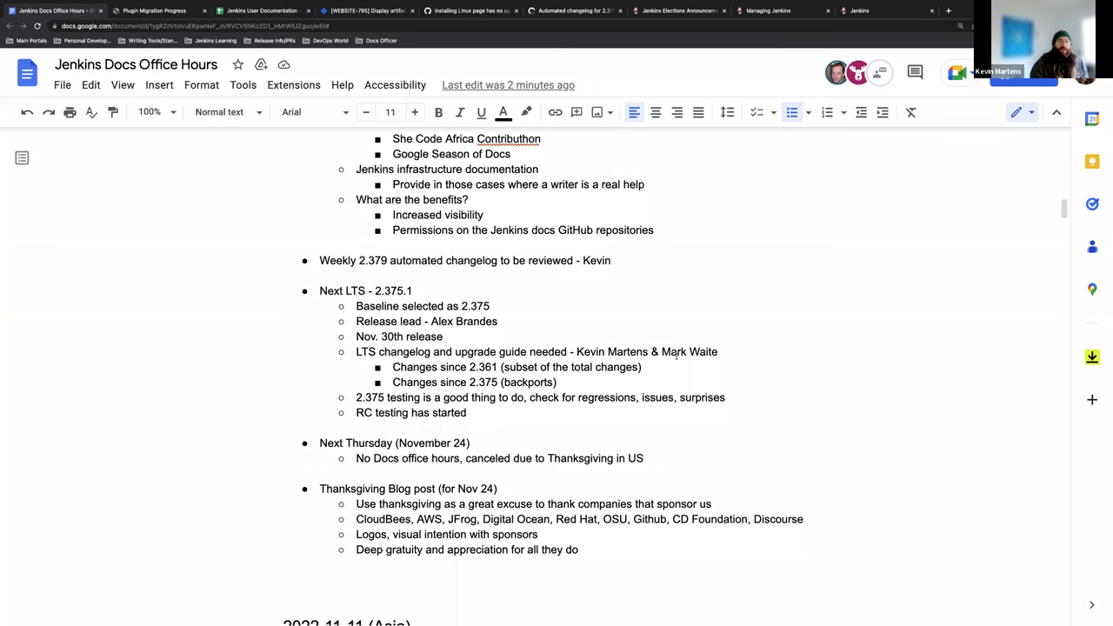
{"action": "scroll", "coordinate": [681, 366], "scroll_direction": "down", "scroll_amount": 1}
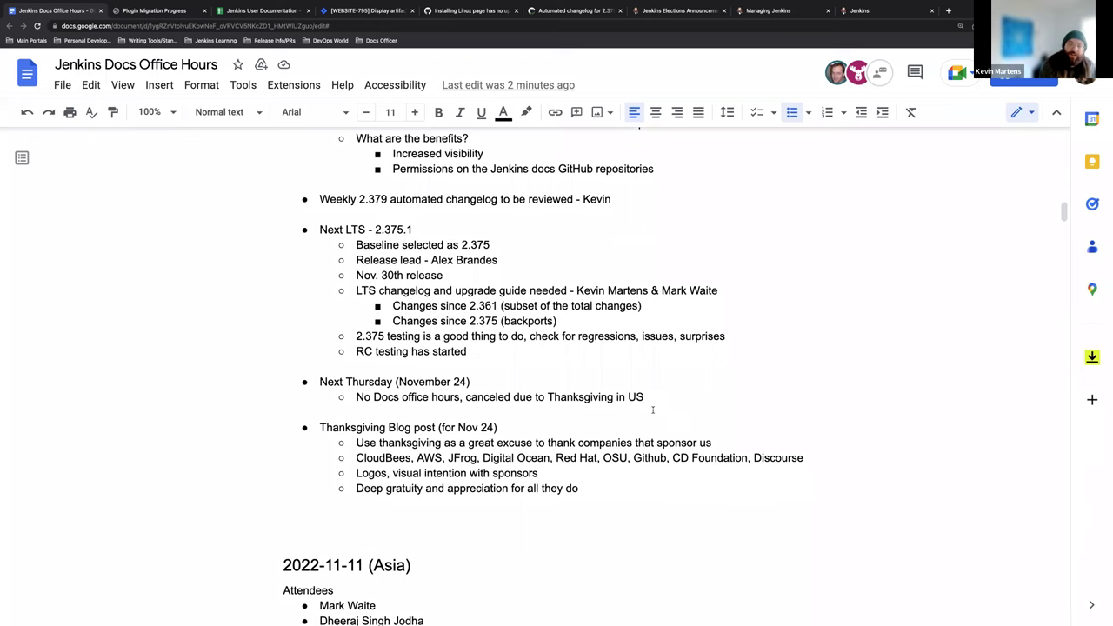
{"action": "scroll", "coordinate": [643, 409], "scroll_direction": "down", "scroll_amount": 1}
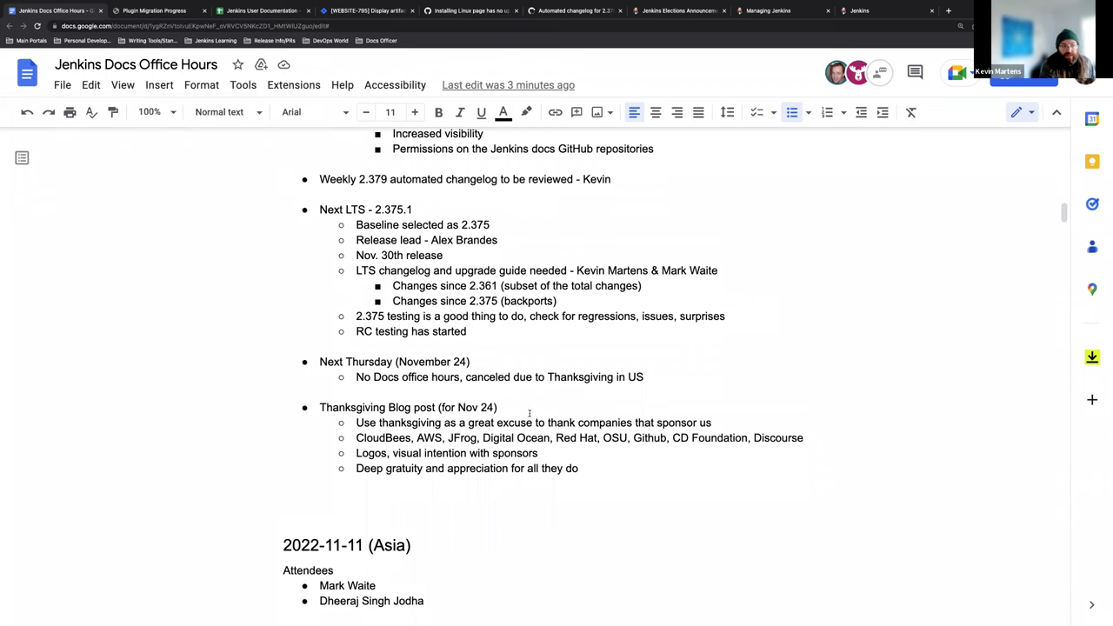
{"action": "scroll", "coordinate": [527, 413], "scroll_direction": "up", "scroll_amount": 1}
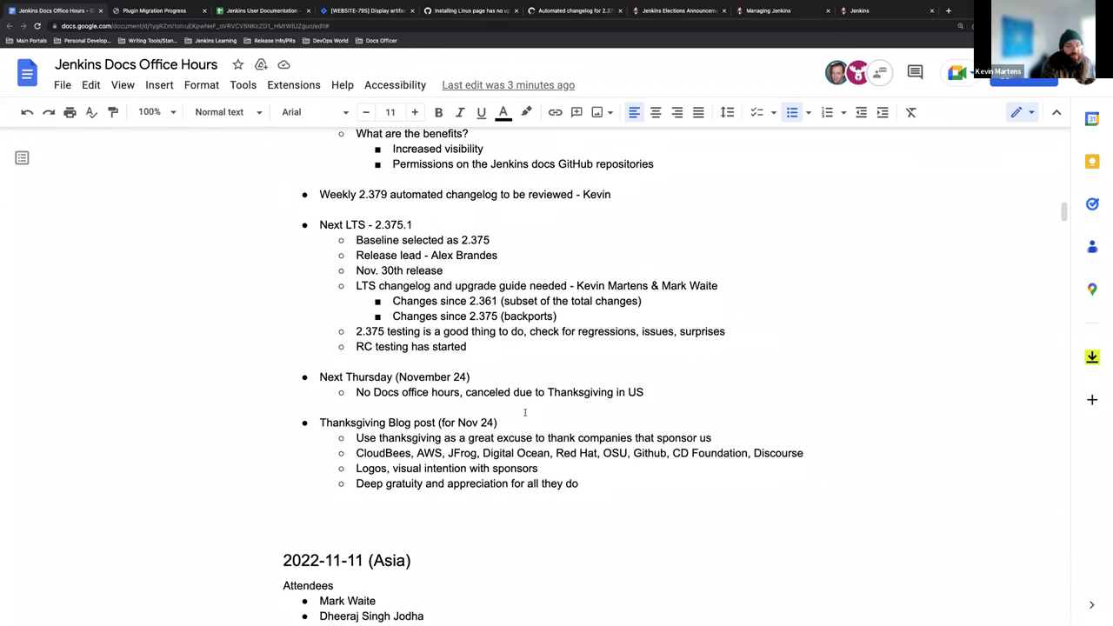
{"action": "scroll", "coordinate": [524, 412], "scroll_direction": "up", "scroll_amount": 1}
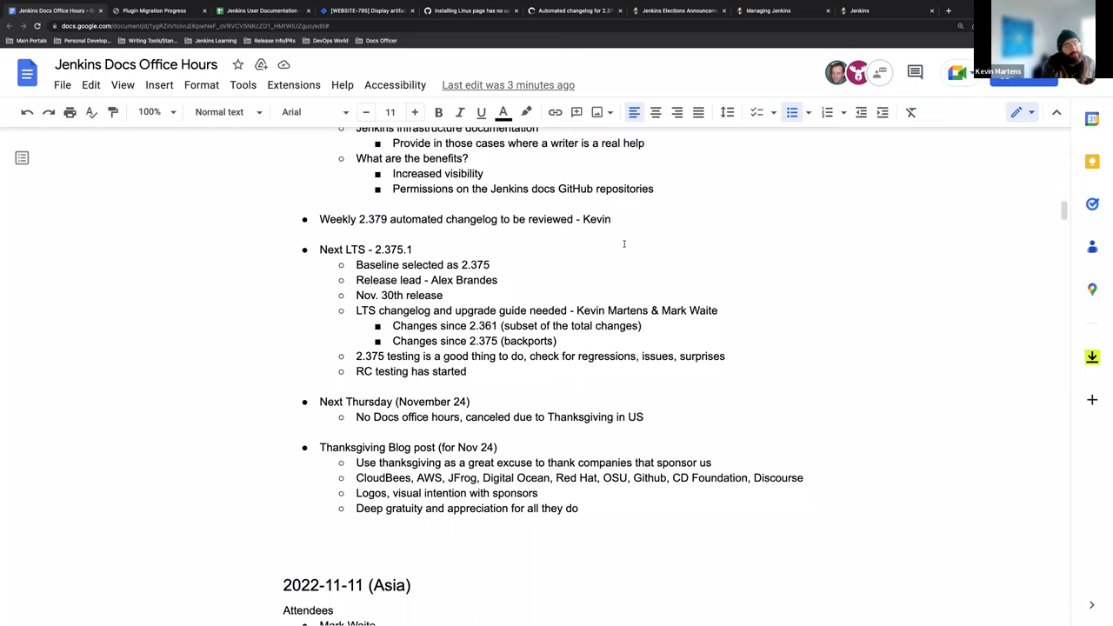
{"action": "scroll", "coordinate": [624, 243], "scroll_direction": "up", "scroll_amount": 6}
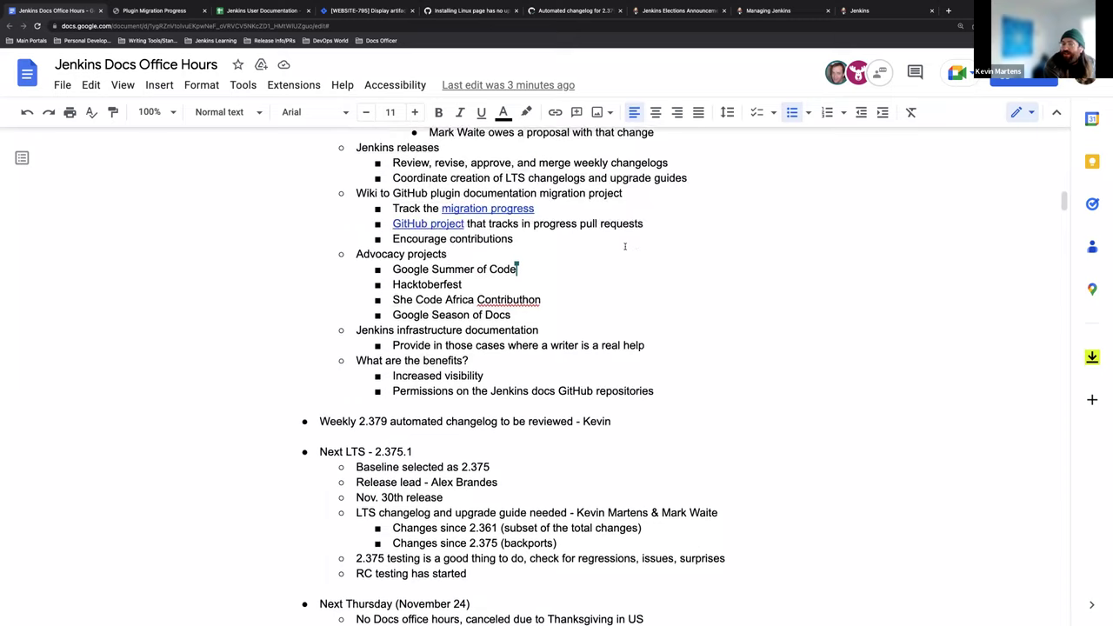
{"action": "scroll", "coordinate": [628, 245], "scroll_direction": "up", "scroll_amount": 8}
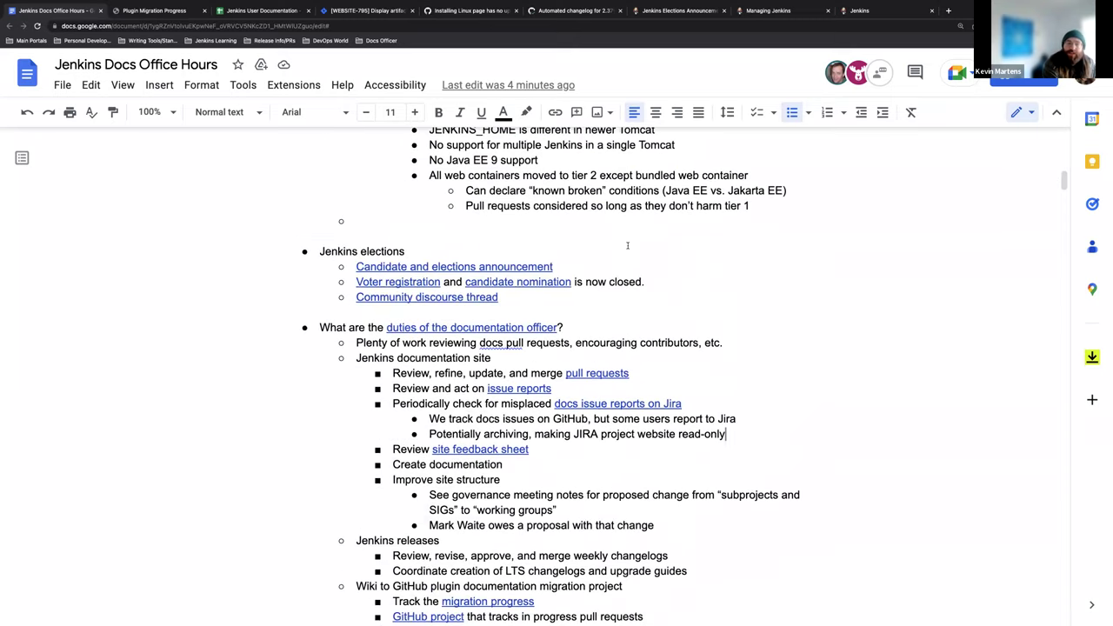
{"action": "scroll", "coordinate": [630, 247], "scroll_direction": "down", "scroll_amount": 1}
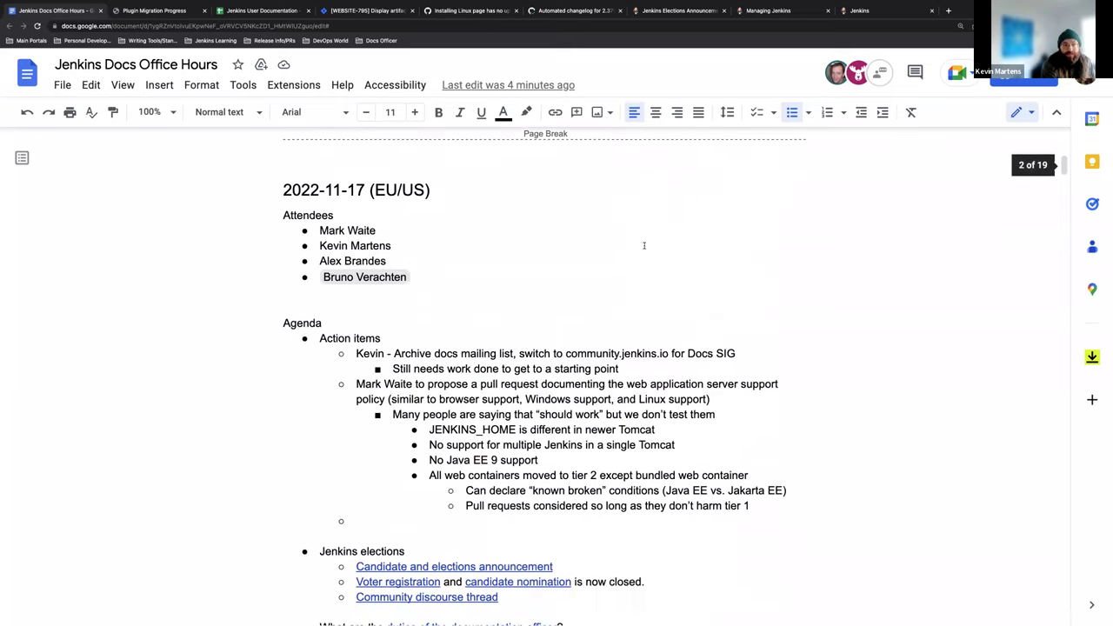